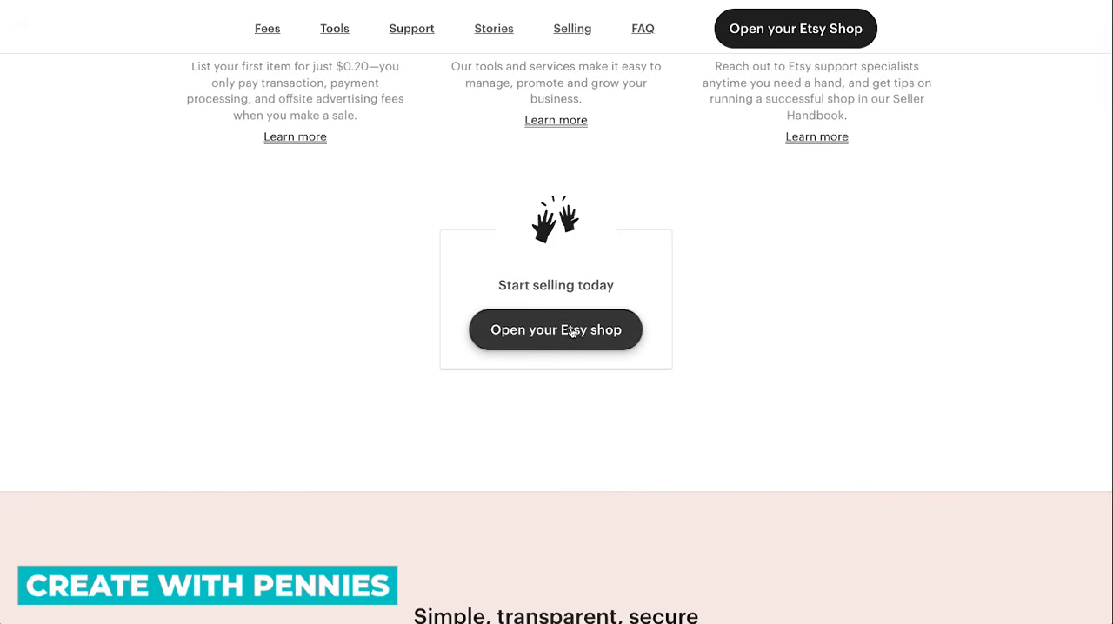
Start opening a new Etsy shop and submit the account's e-mail address to register
left_click(568, 341)
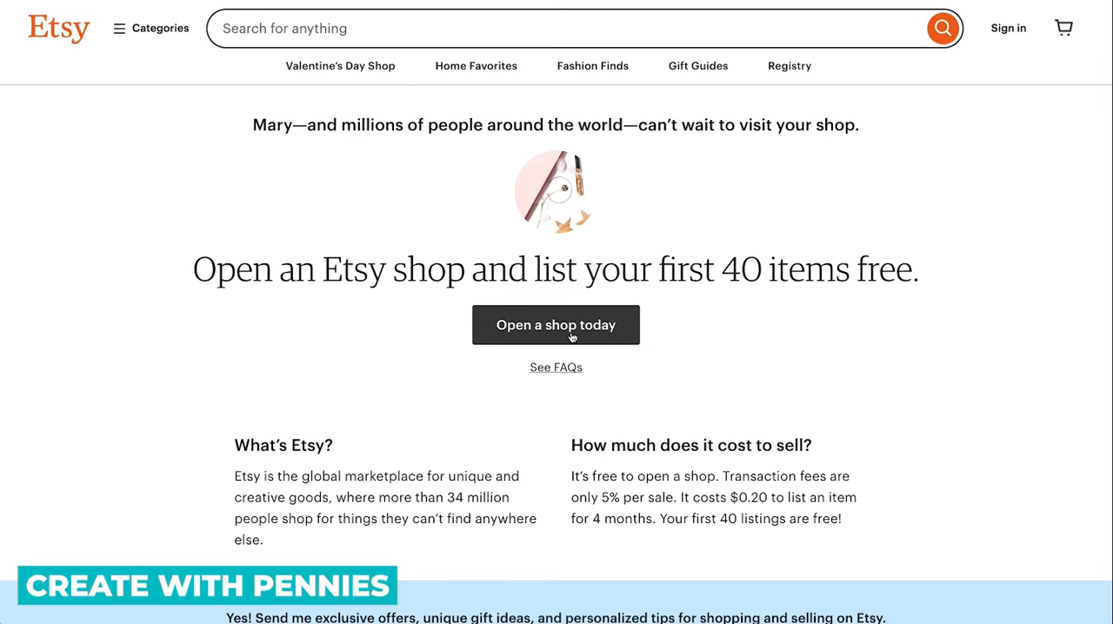
left_click(529, 328)
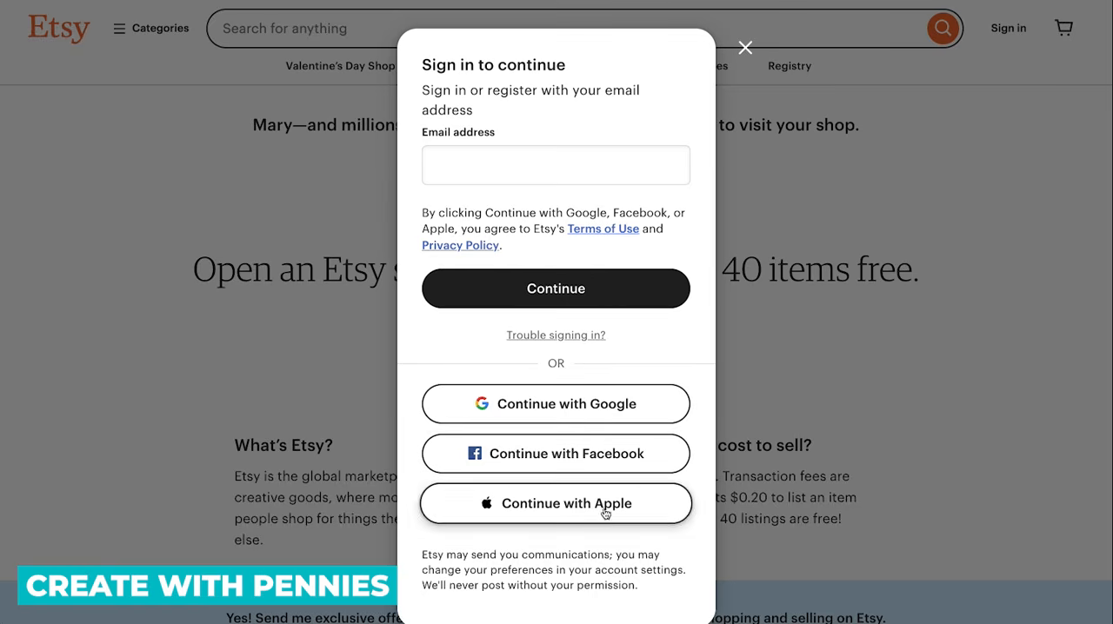
left_click(501, 173)
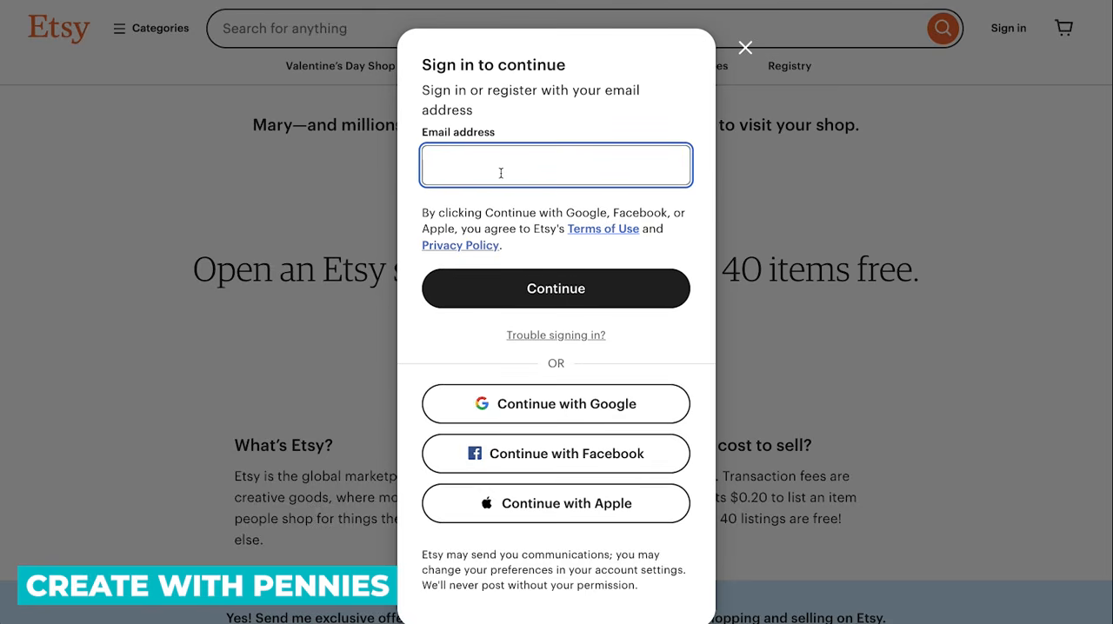
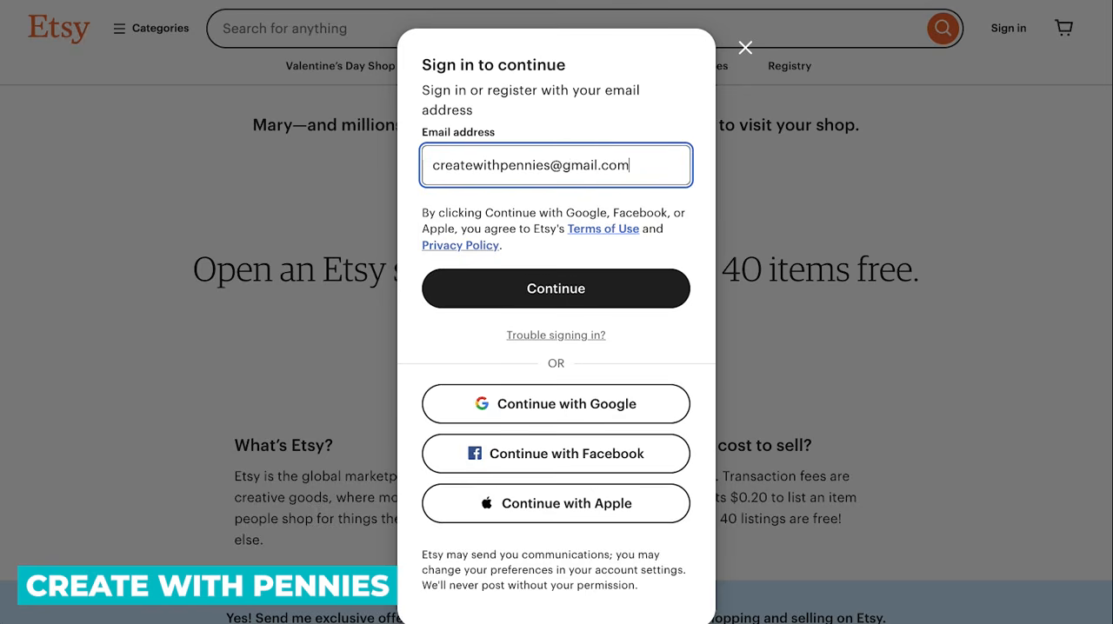
left_click(445, 282)
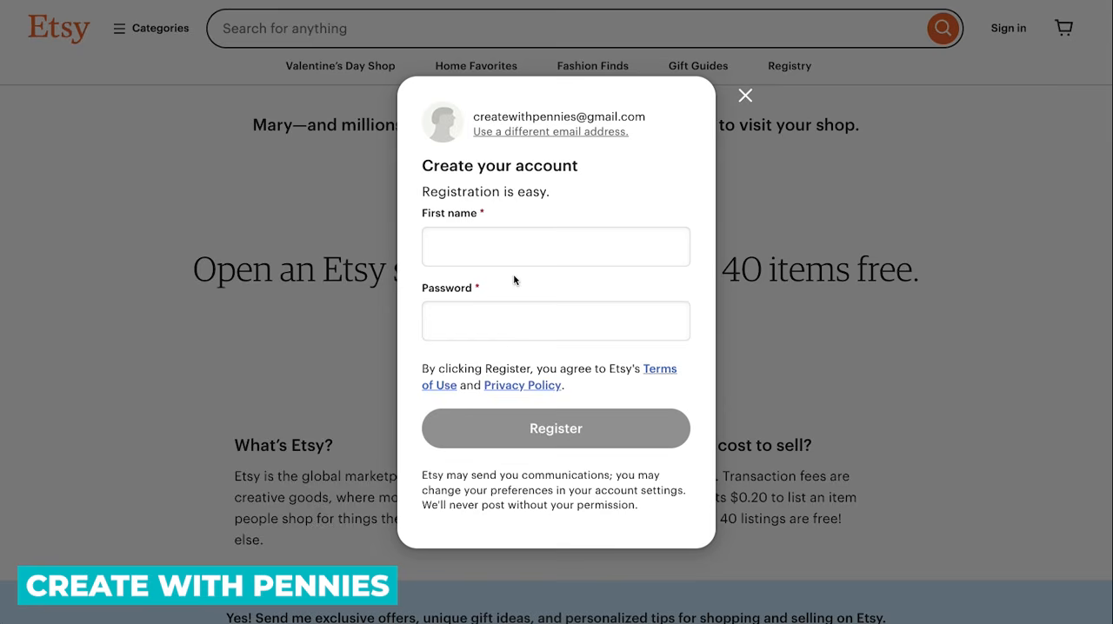
Enter the seller's first name and the account password, and register the new account
left_click(522, 246)
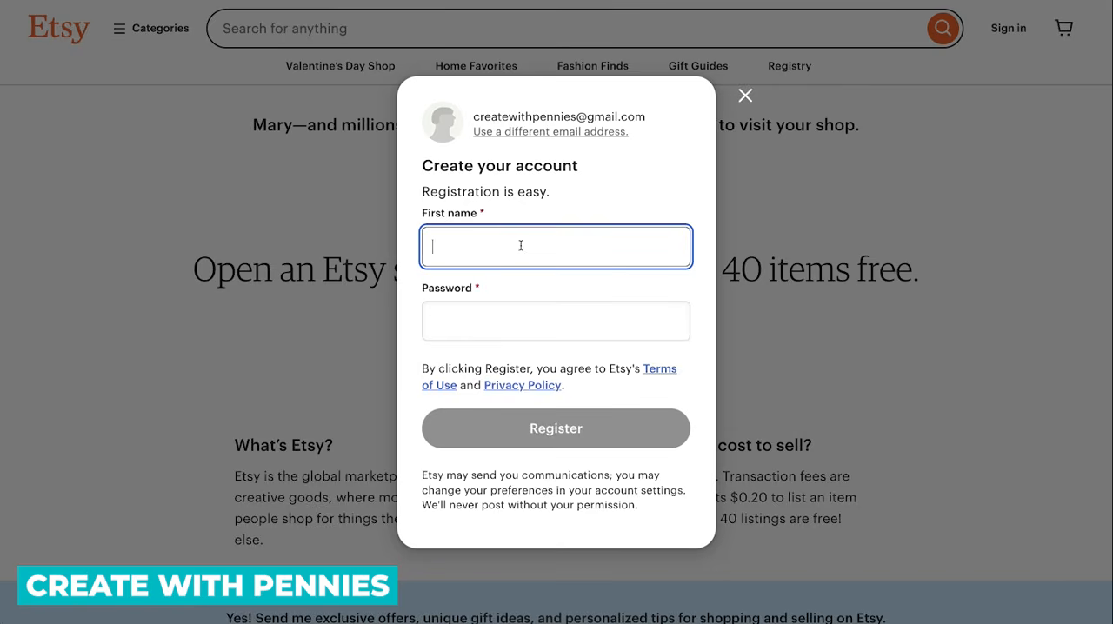
type("Mary")
key("Tab")
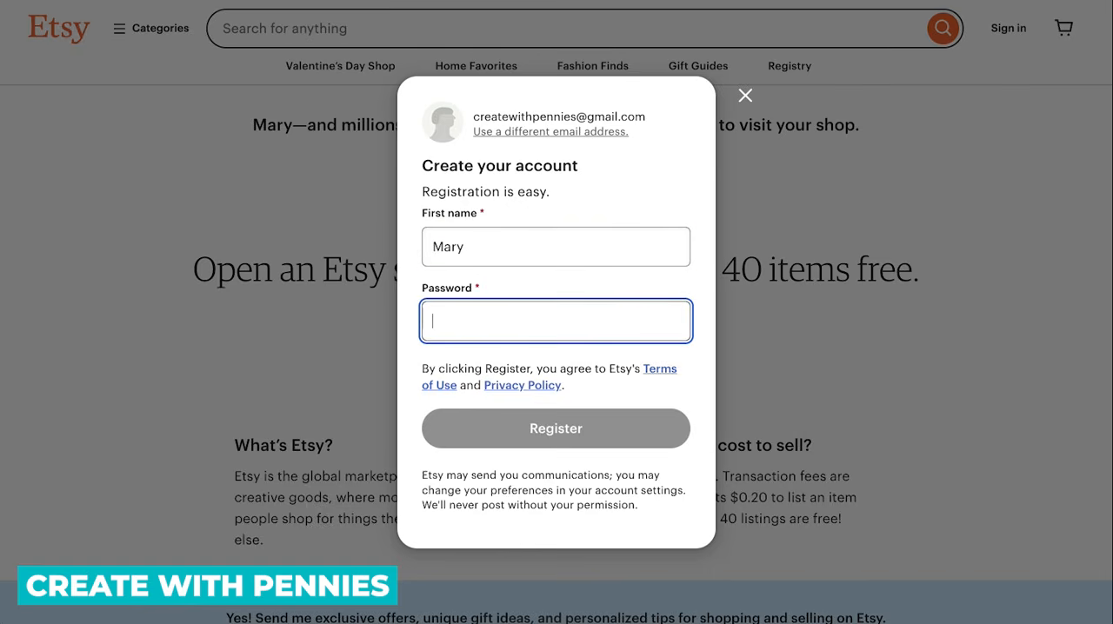
type("p•")
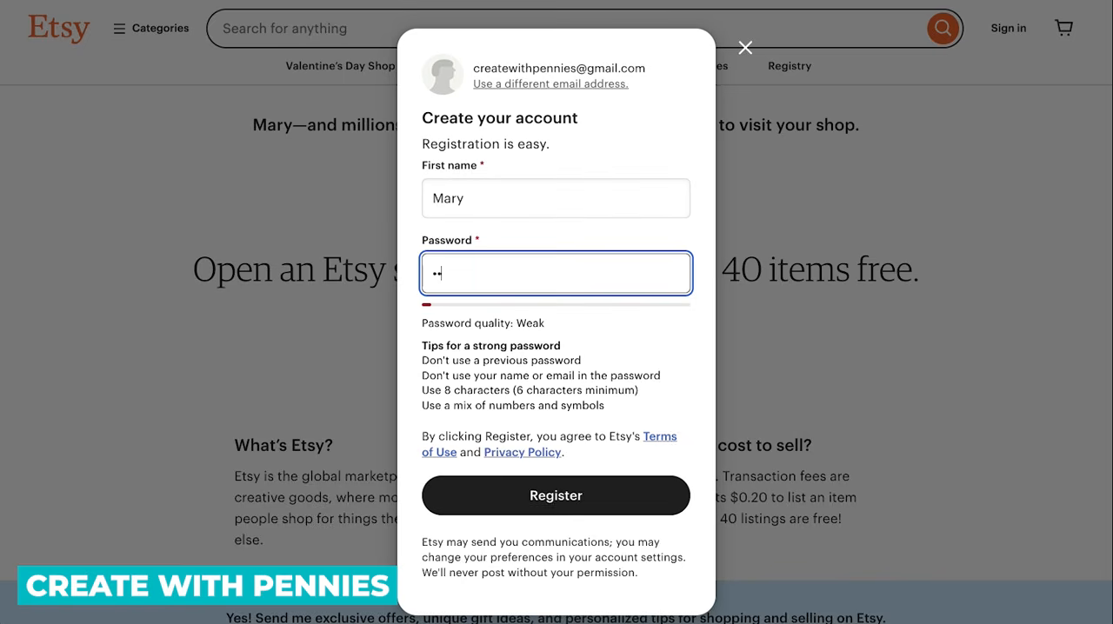
type("••••••••")
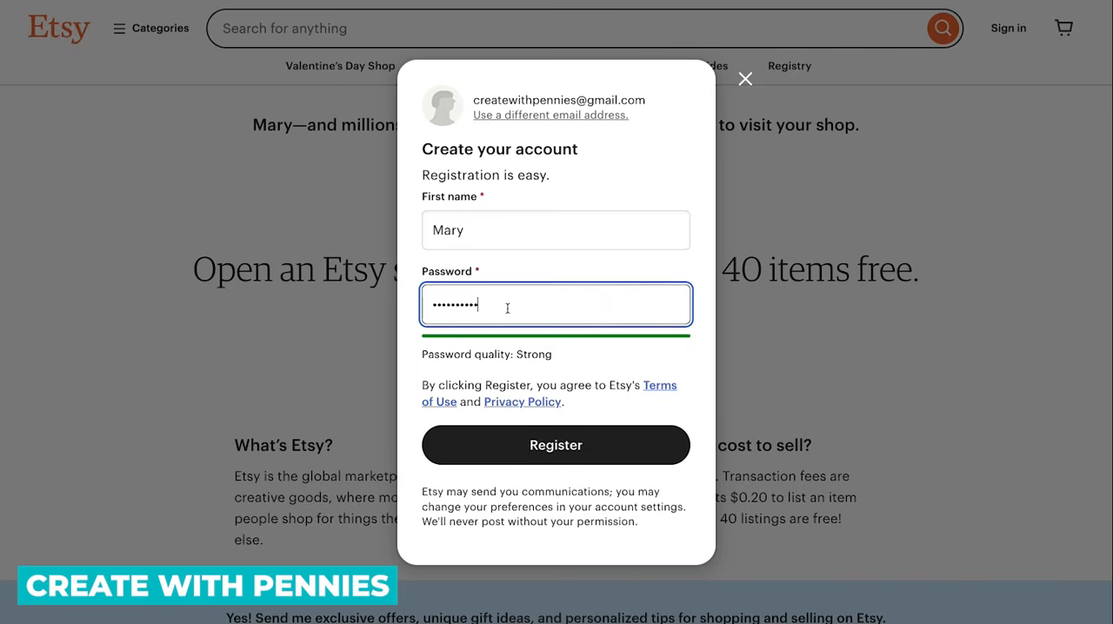
left_click(483, 449)
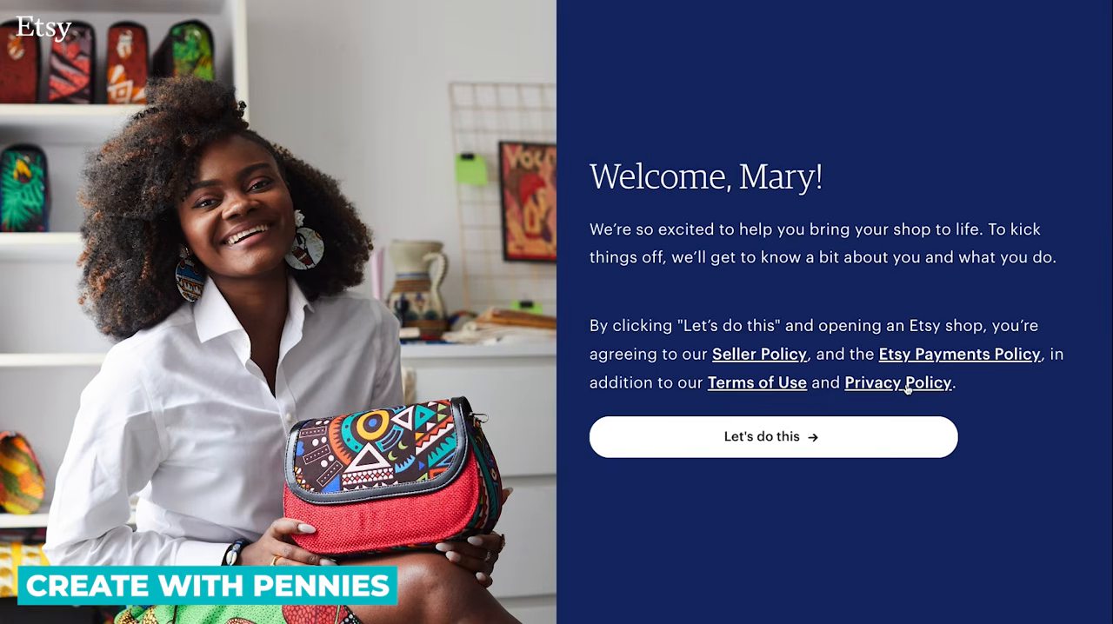
Begin the shop questionnaire and answer that you're just starting to sell for the first time ever
left_click(683, 443)
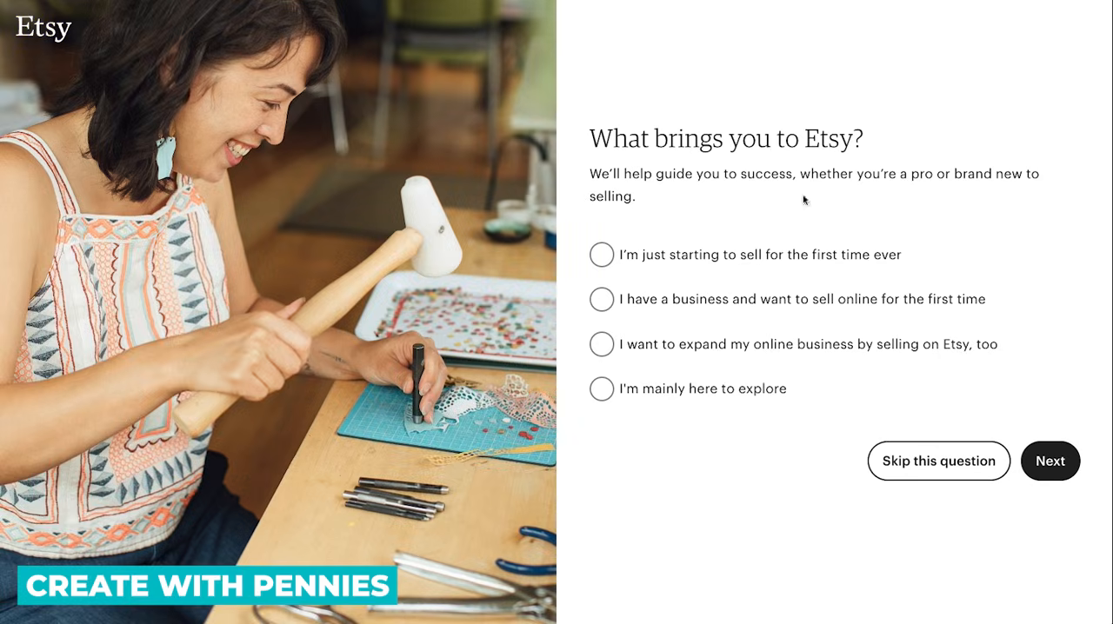
left_click(671, 259)
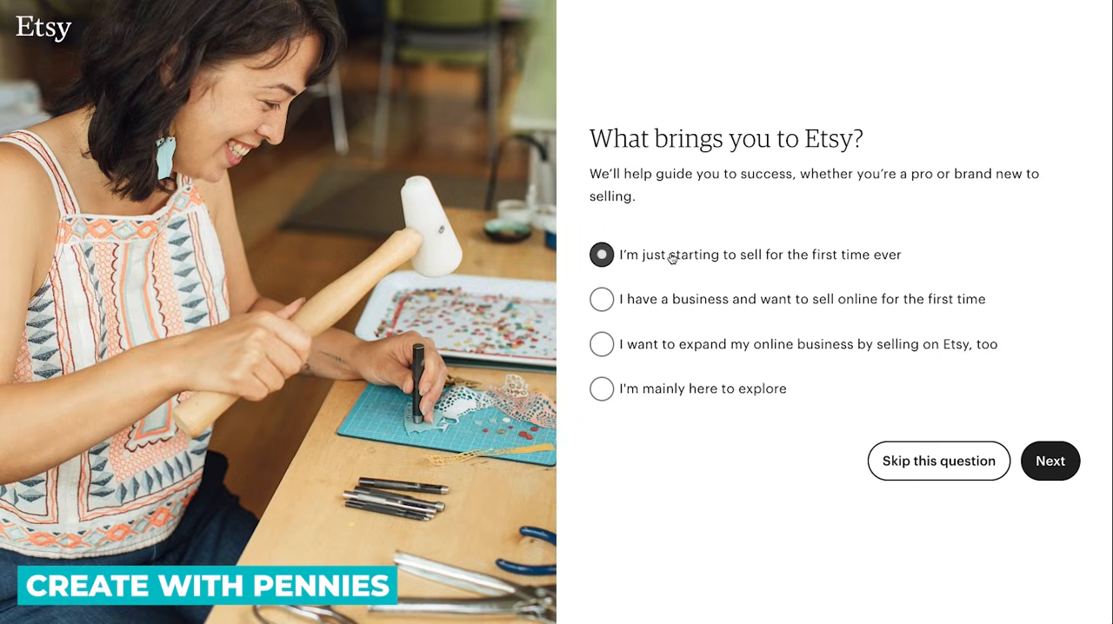
left_click(1049, 474)
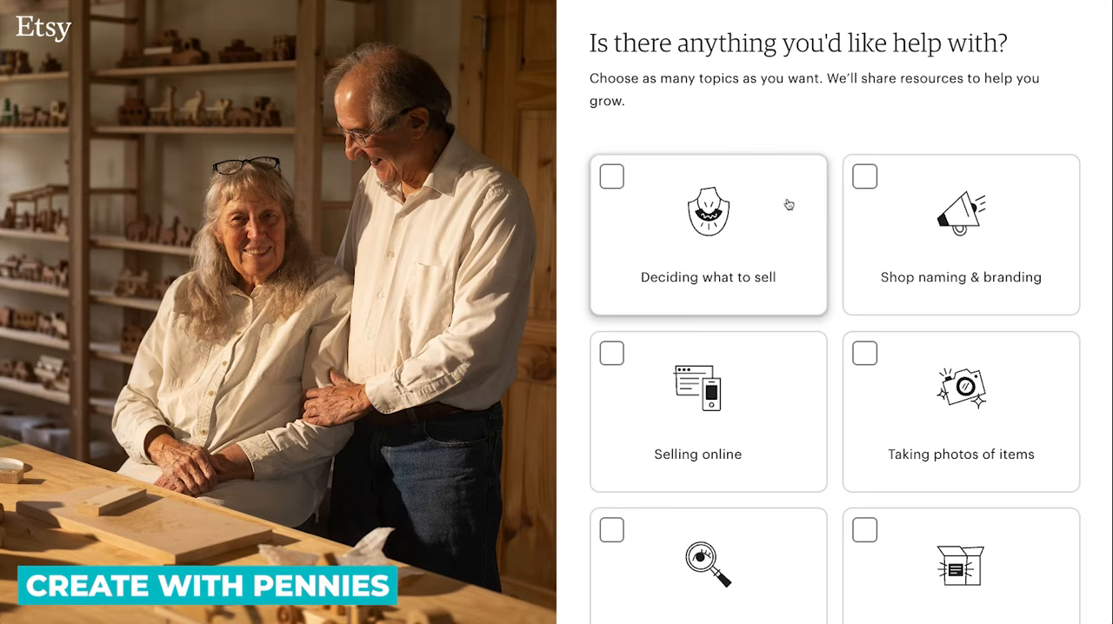
Request help with Deciding what to sell and Shop naming & branding, submit the answers, and start the shop setup
left_click(682, 277)
left_click(924, 260)
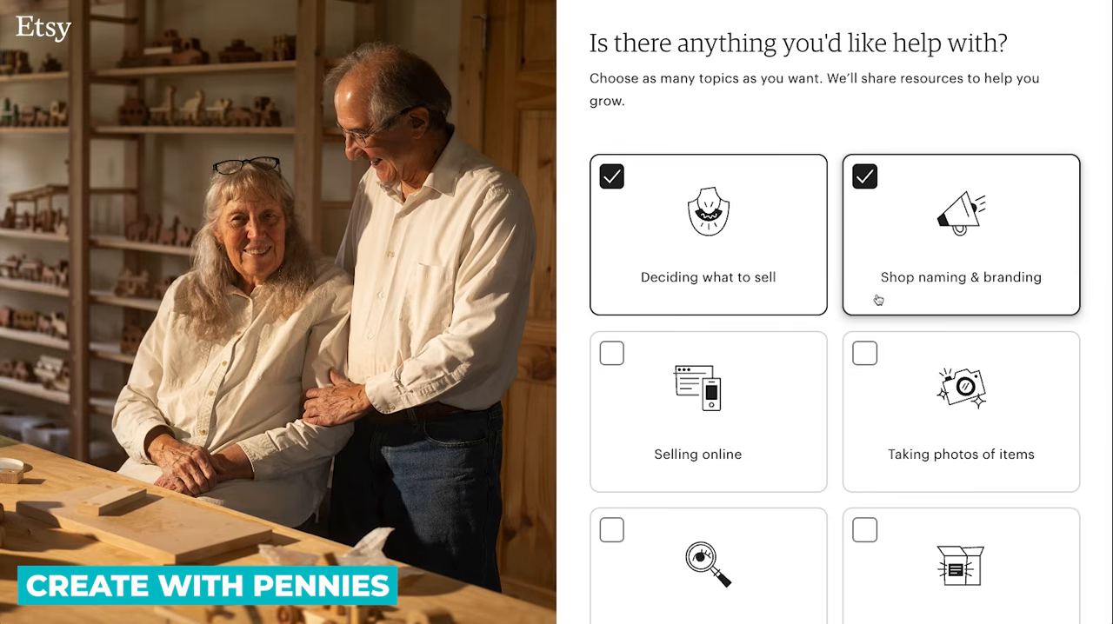
scroll(825, 303, "down", 8)
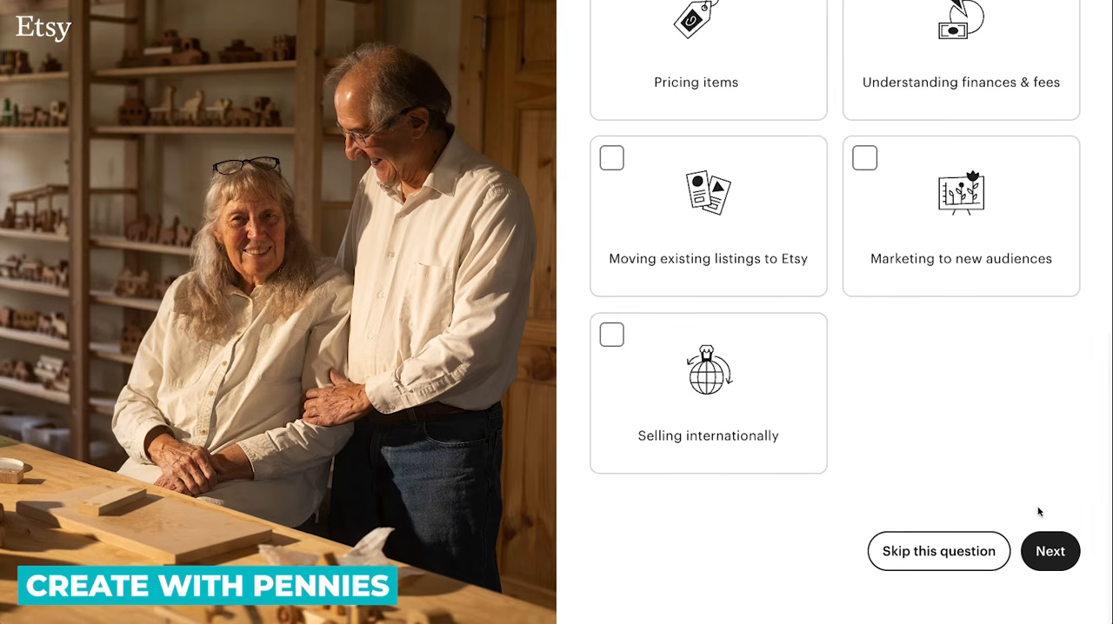
left_click(1050, 555)
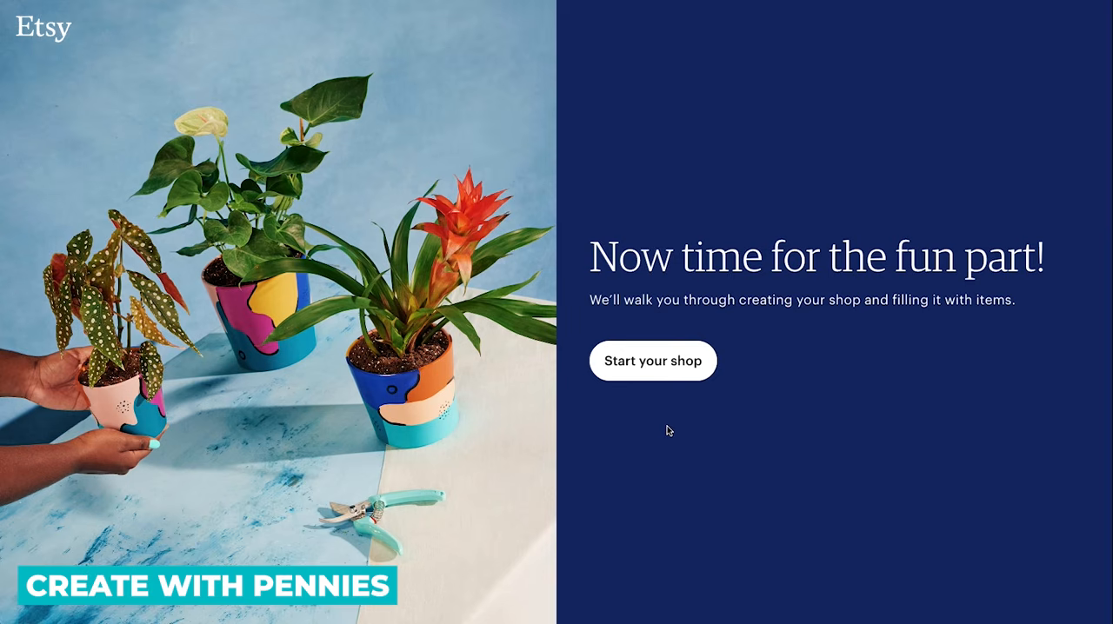
left_click(634, 372)
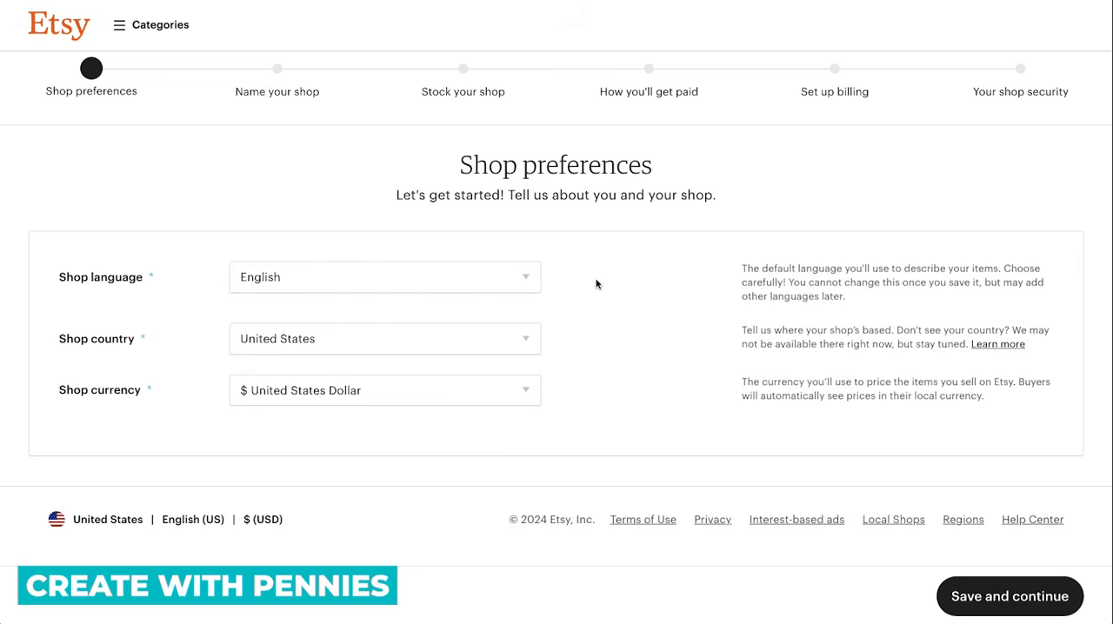
Choose English as the shop language
left_click(518, 278)
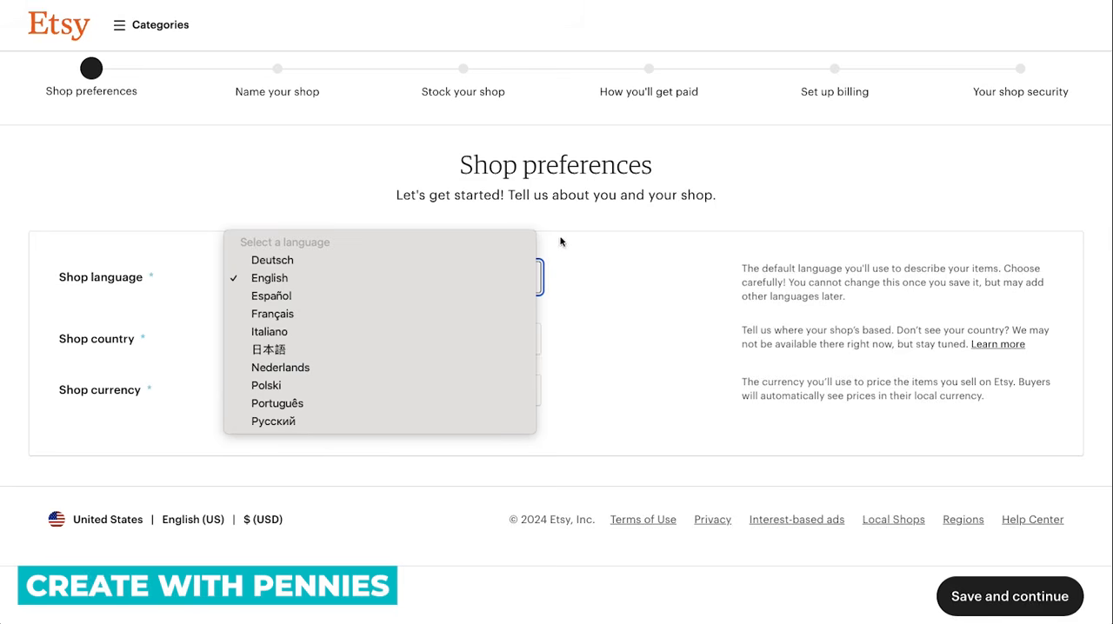
left_click(641, 322)
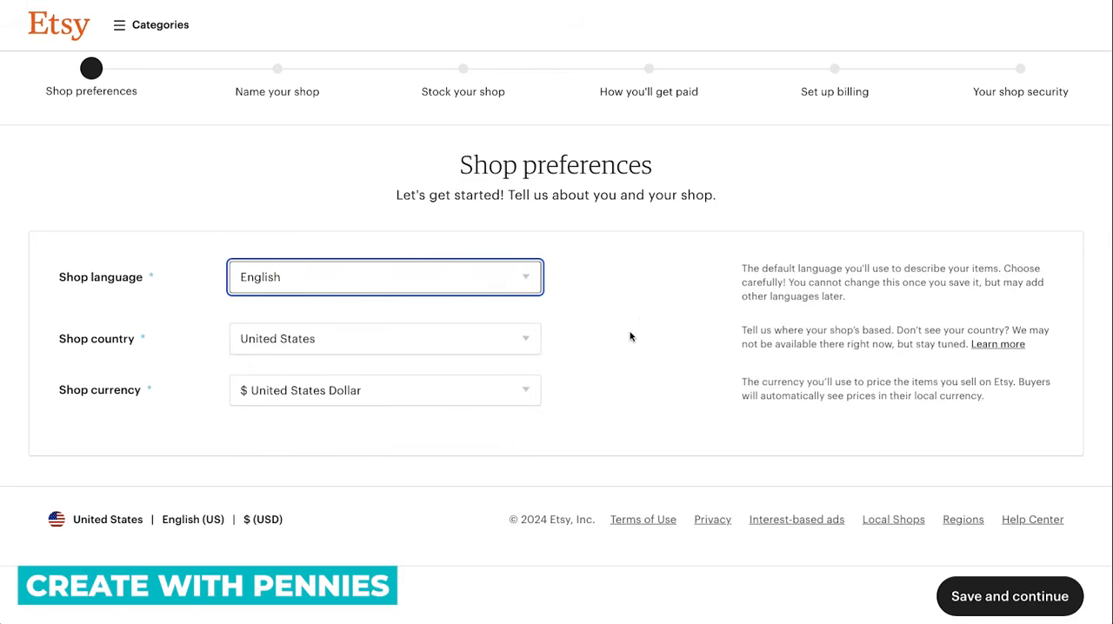
left_click(465, 280)
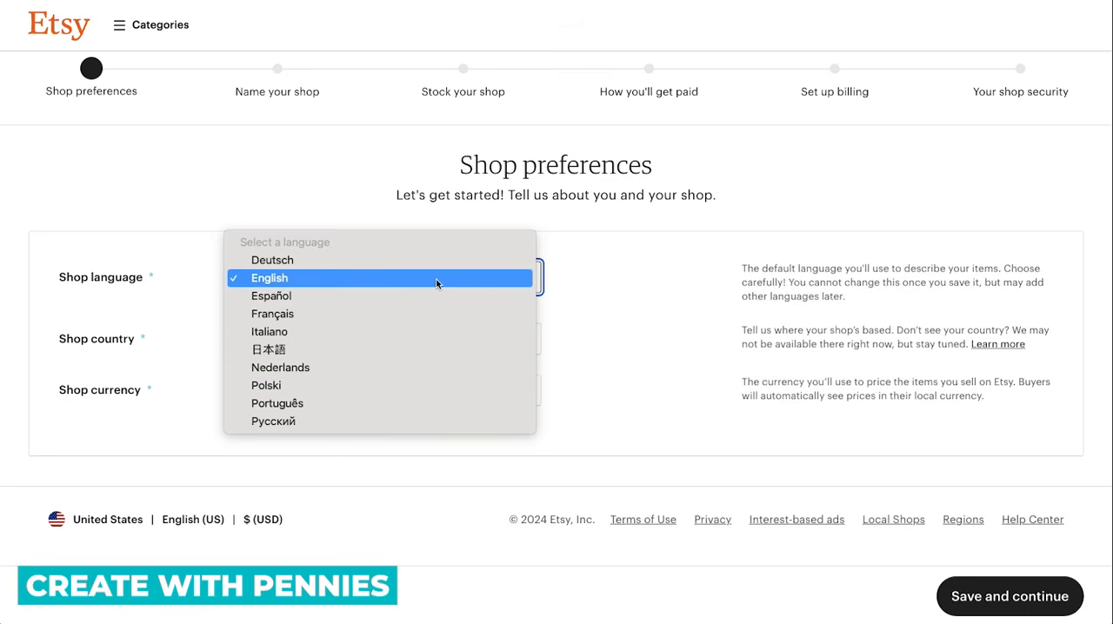
left_click(436, 278)
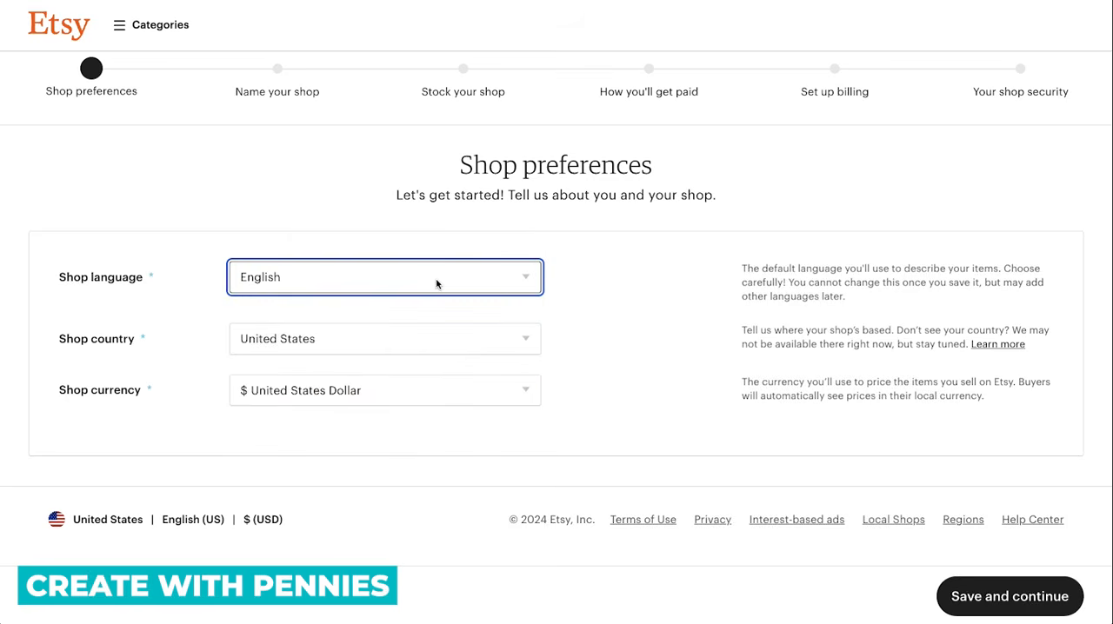
Look through the available shop countries and choose United States
left_click(530, 342)
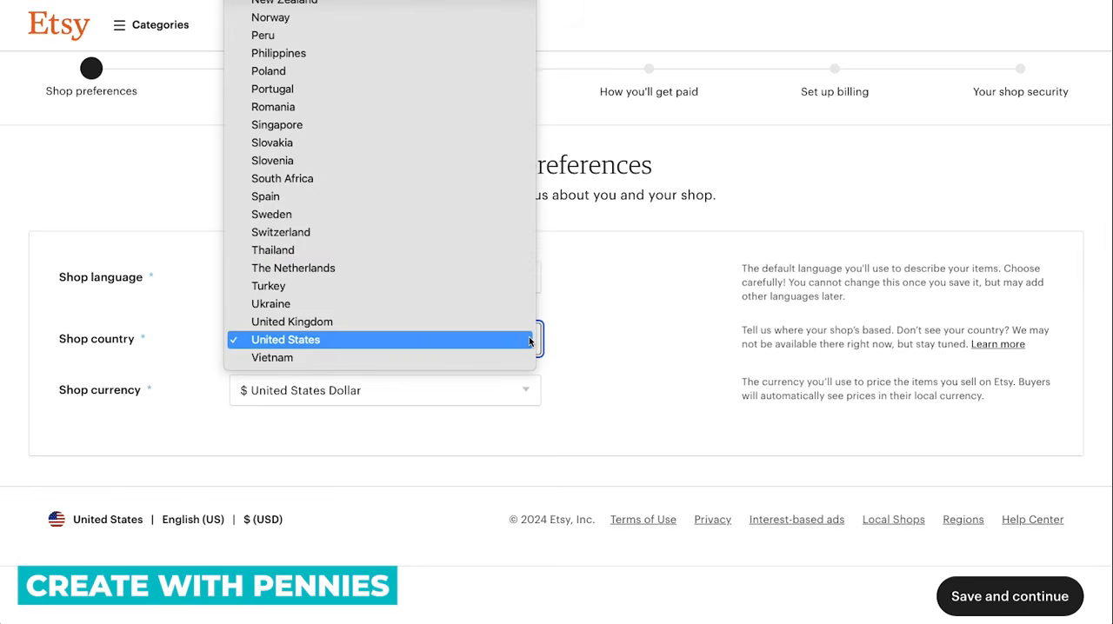
scroll(529, 342, "up", 15)
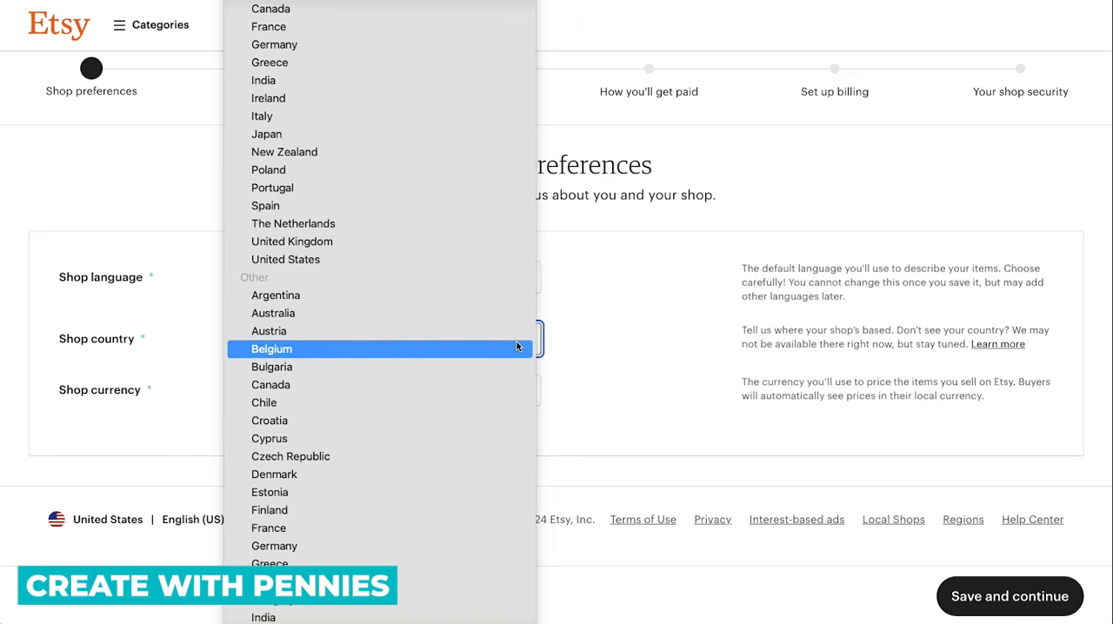
scroll(498, 313, "down", 8)
scroll(499, 313, "down", 6)
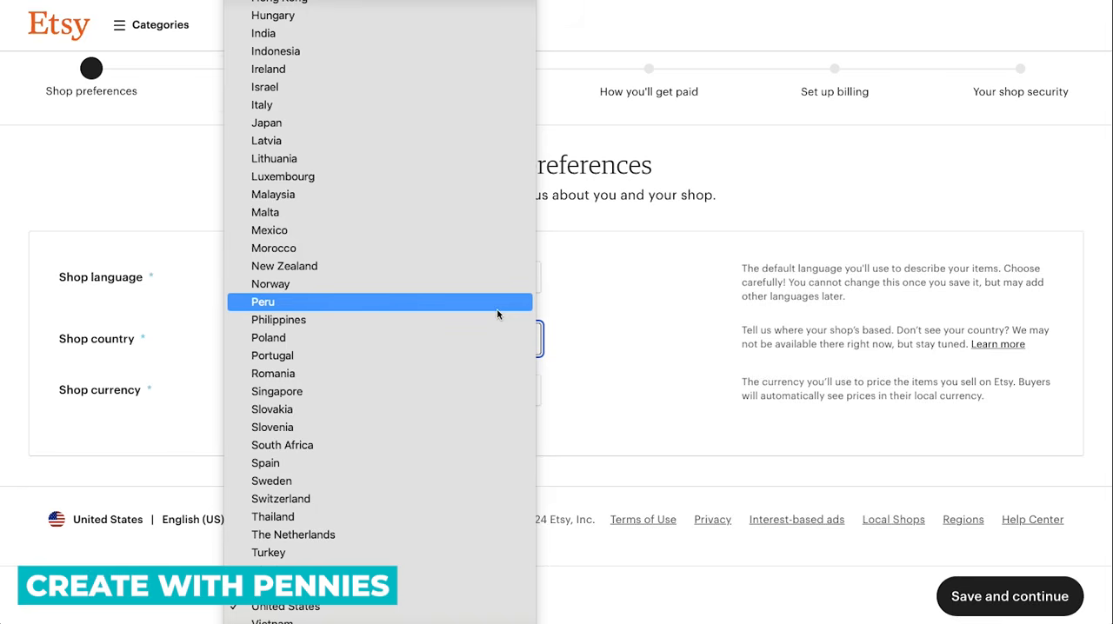
scroll(498, 314, "up", 5)
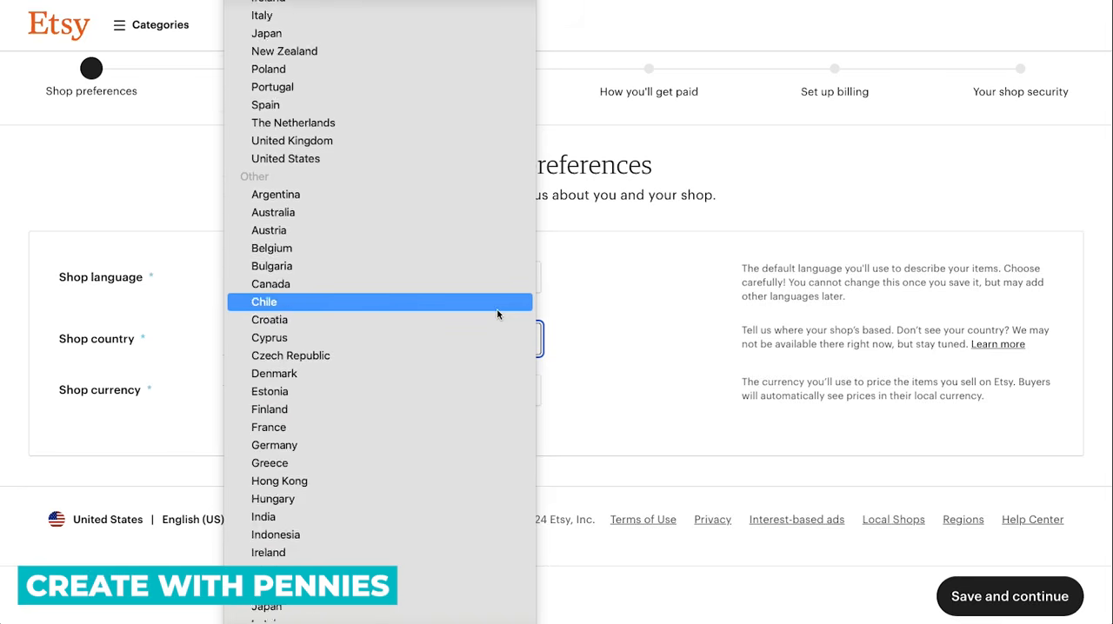
scroll(497, 314, "down", 5)
scroll(370, 138, "up", 2)
scroll(368, 137, "up", 6)
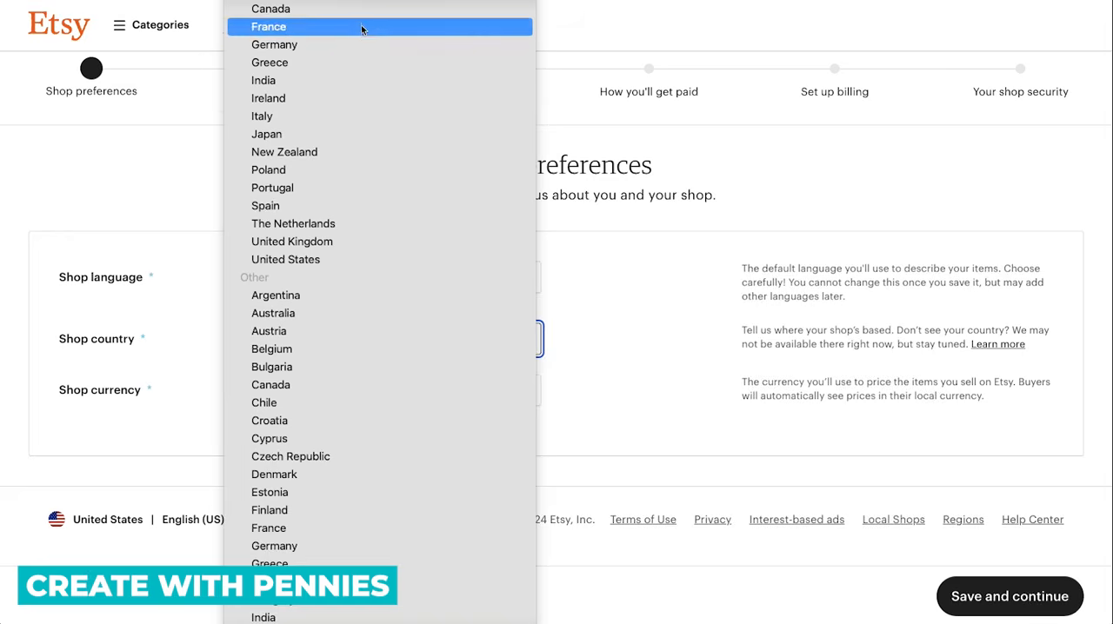
left_click(362, 259)
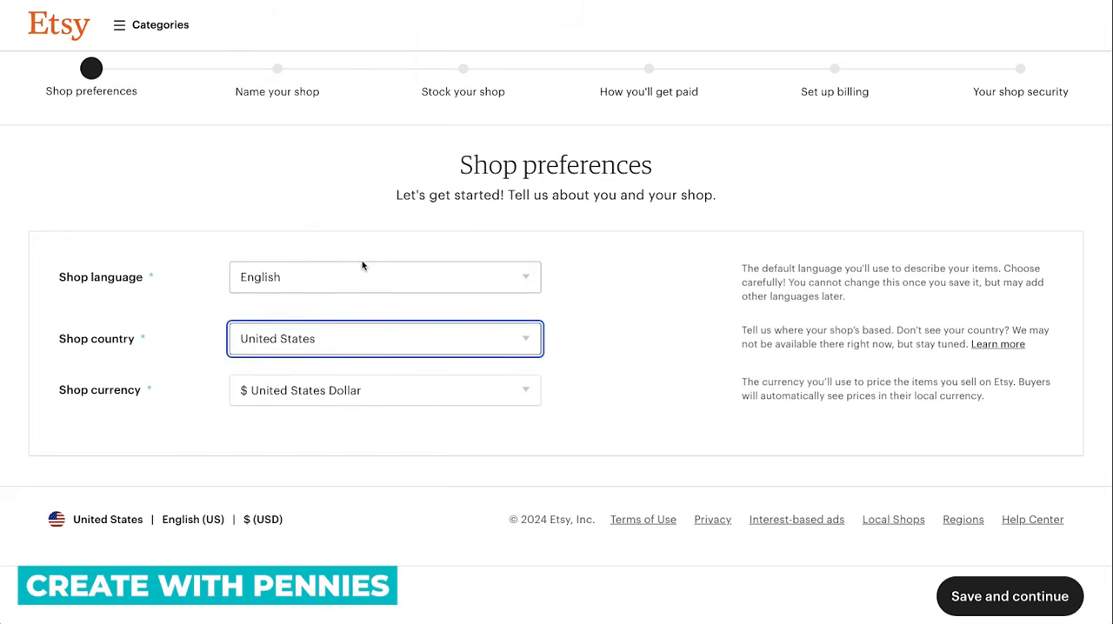
Choose United States Dollar as the shop currency and save the shop preferences
left_click(527, 390)
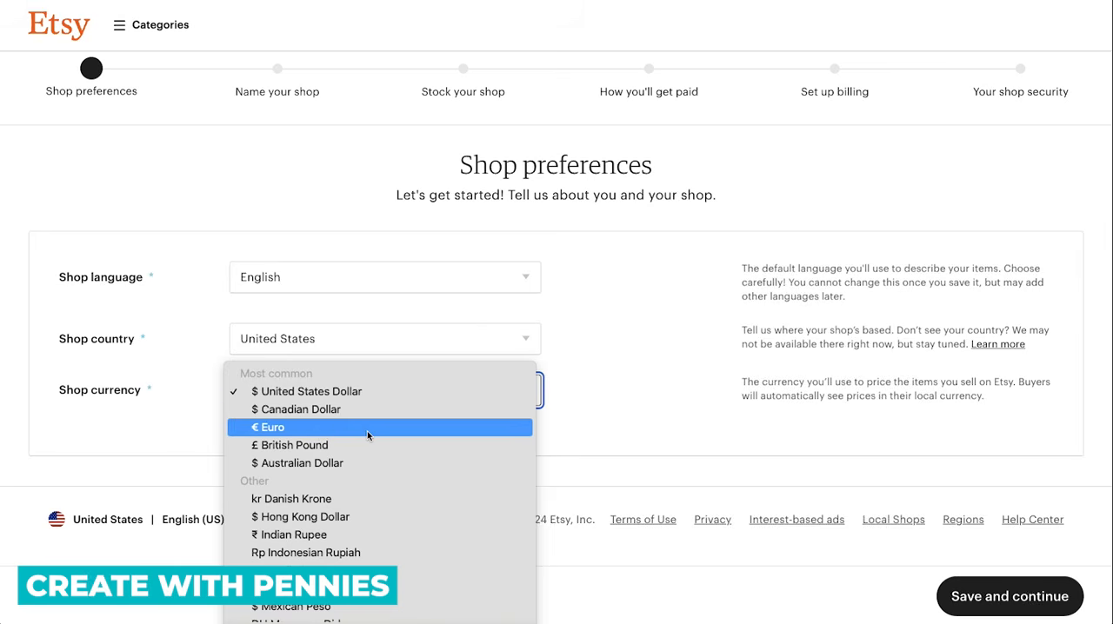
left_click(361, 391)
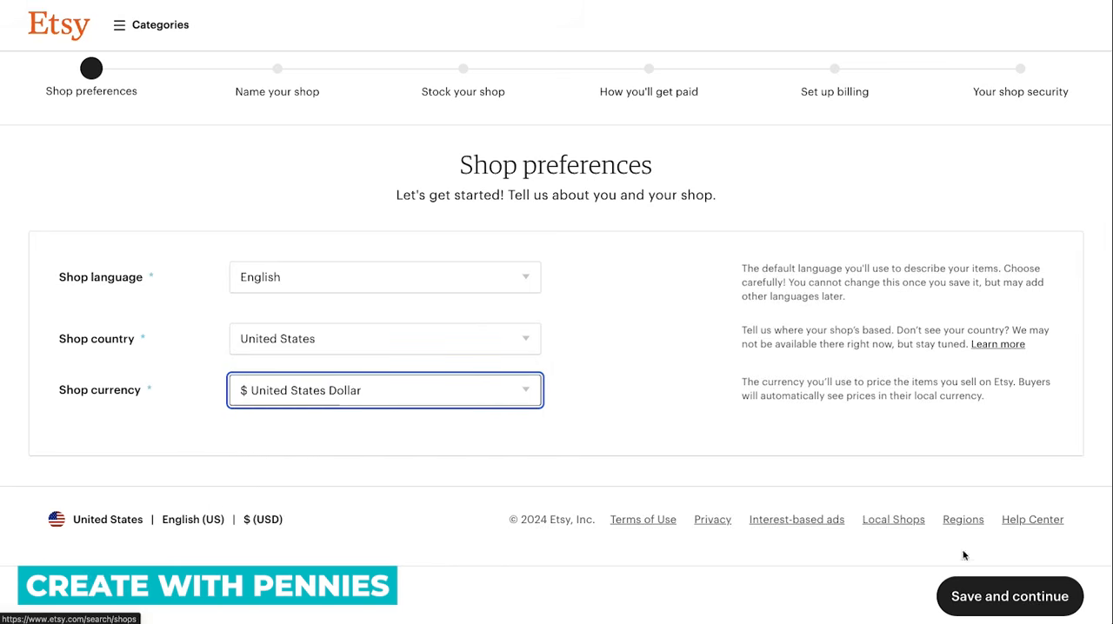
left_click(990, 595)
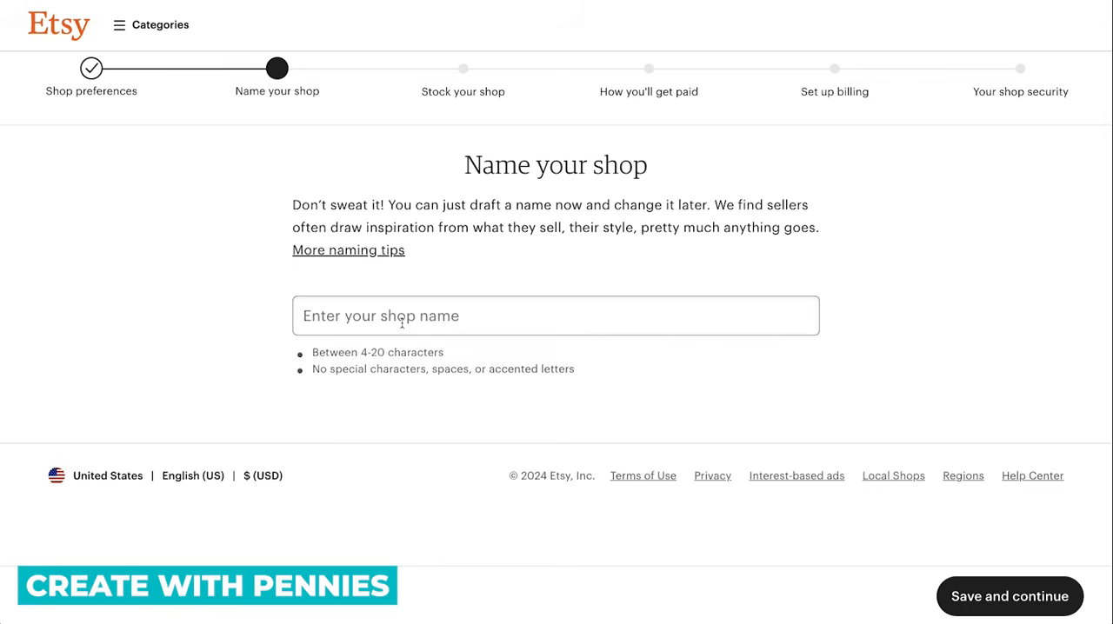
Enter Create With Pennies as the shop name and remove its spaces to make it CreateWithPennies
left_click(722, 320)
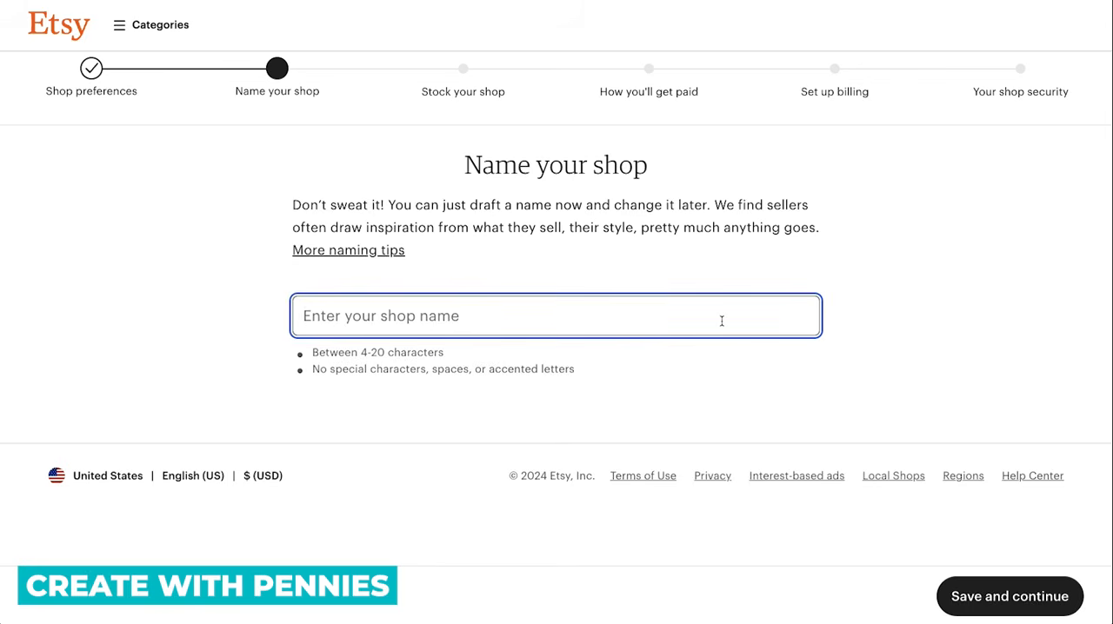
type("Cr")
key("BackSpace")
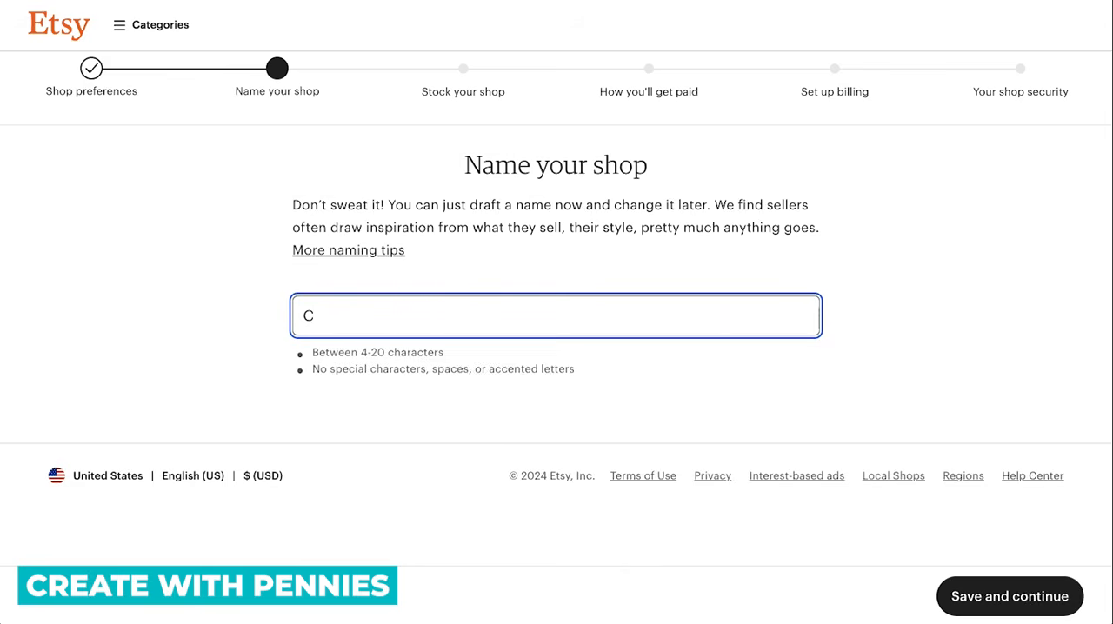
type("reate With Pennies")
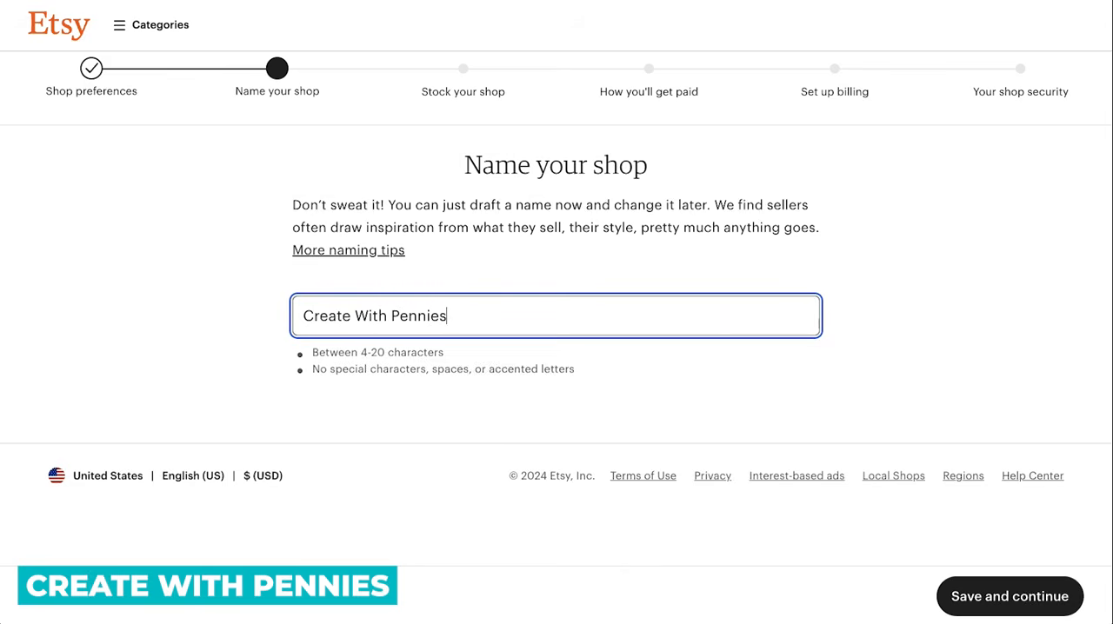
left_click(791, 383)
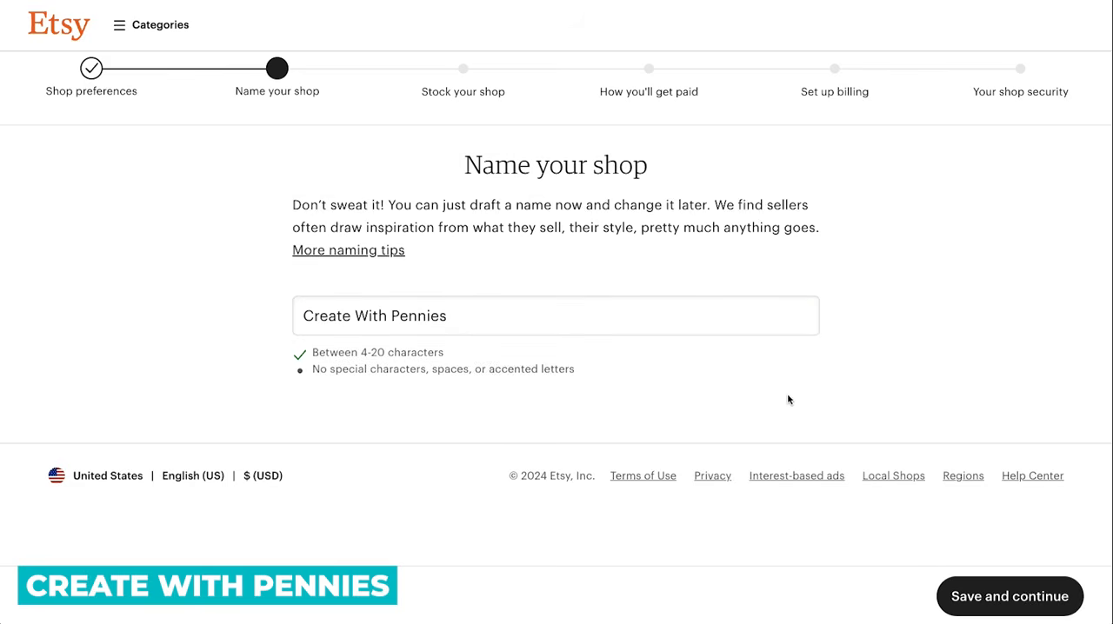
left_click(390, 316)
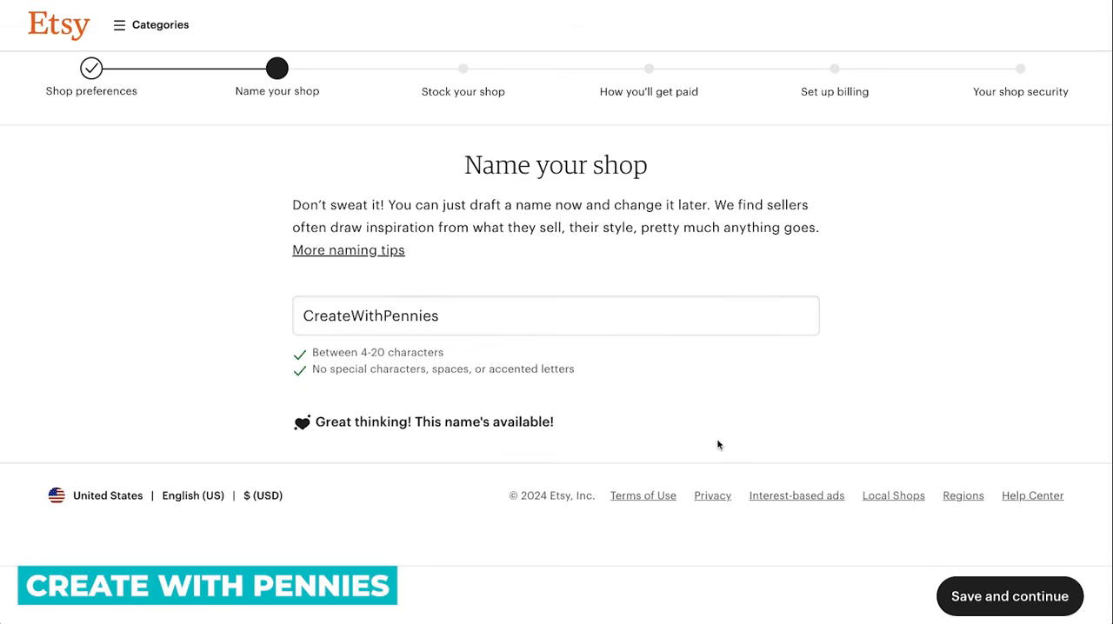
Save the shop name and continue to stocking the shop
left_click(1024, 600)
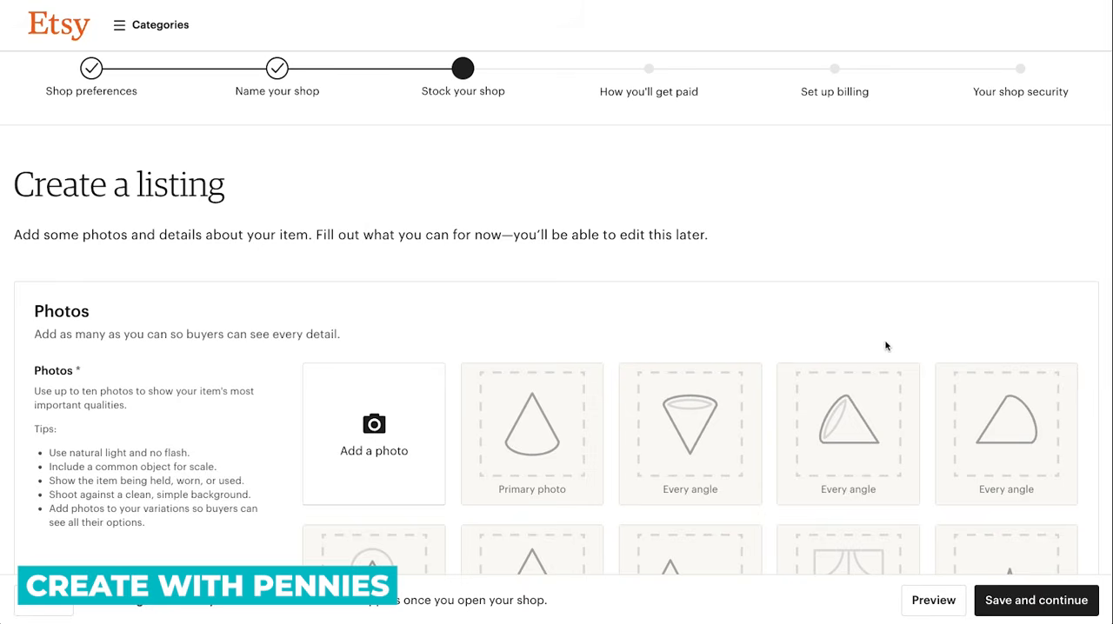
Look over the blank listing form, from the photo and video sections to tags, materials and pricing, including the required-field mark on Photos
scroll(886, 346, "down", 2)
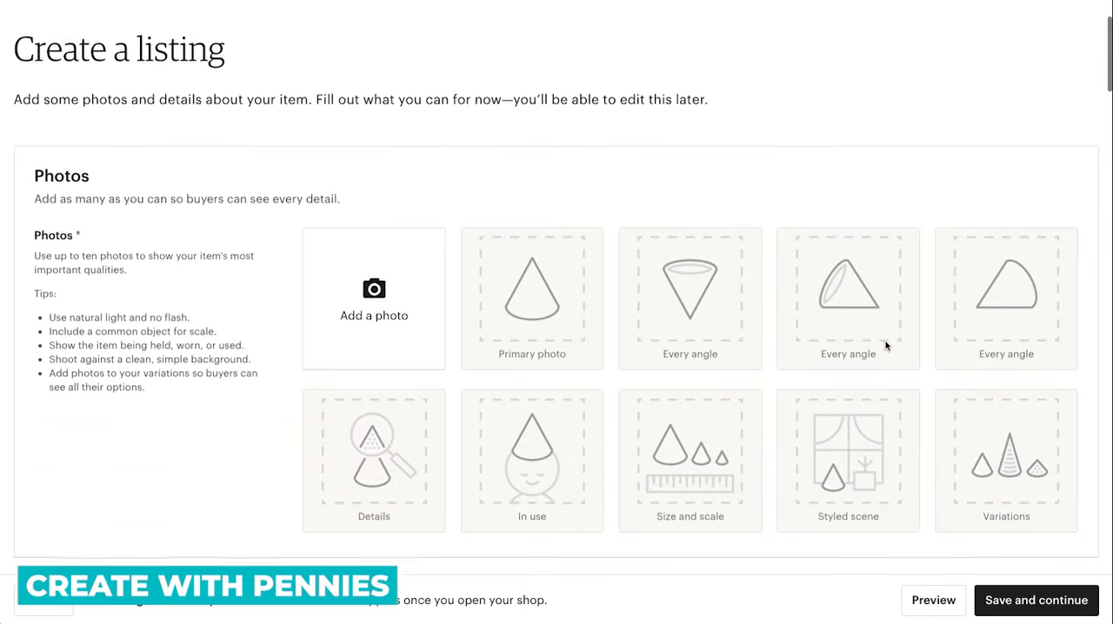
scroll(886, 346, "down", 1)
scroll(886, 346, "up", 1)
scroll(886, 346, "down", 2)
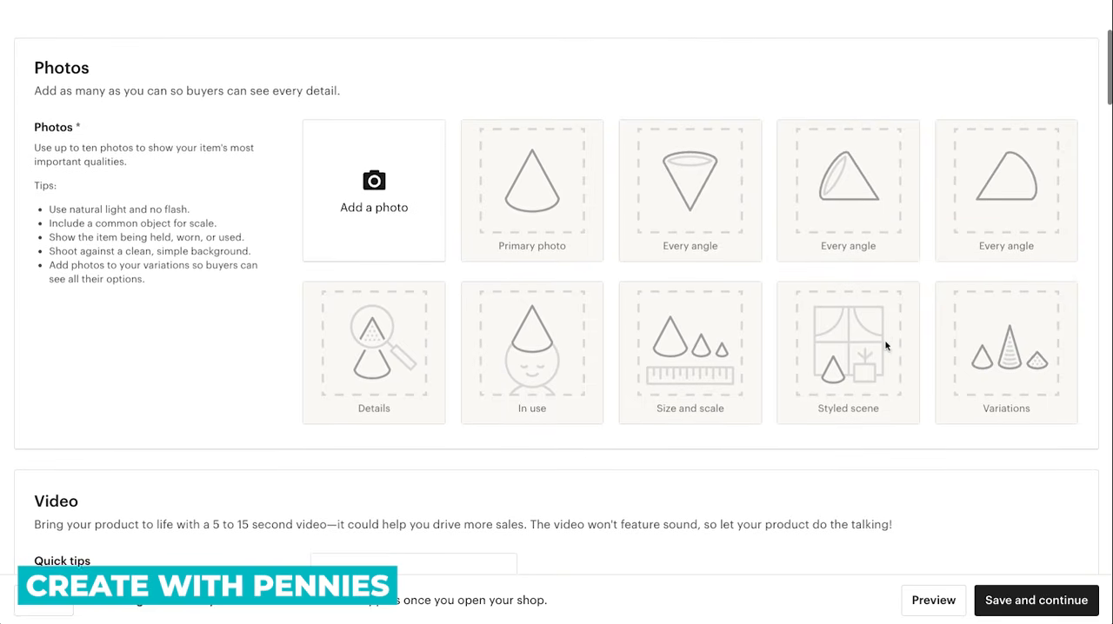
scroll(886, 346, "down", 10)
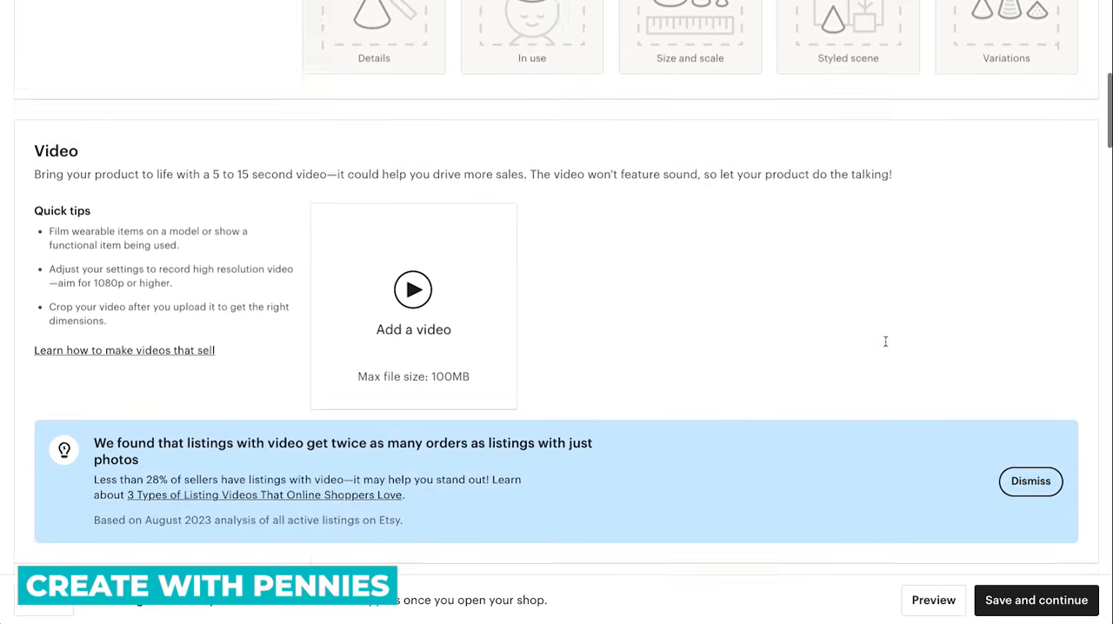
scroll(886, 346, "down", 20)
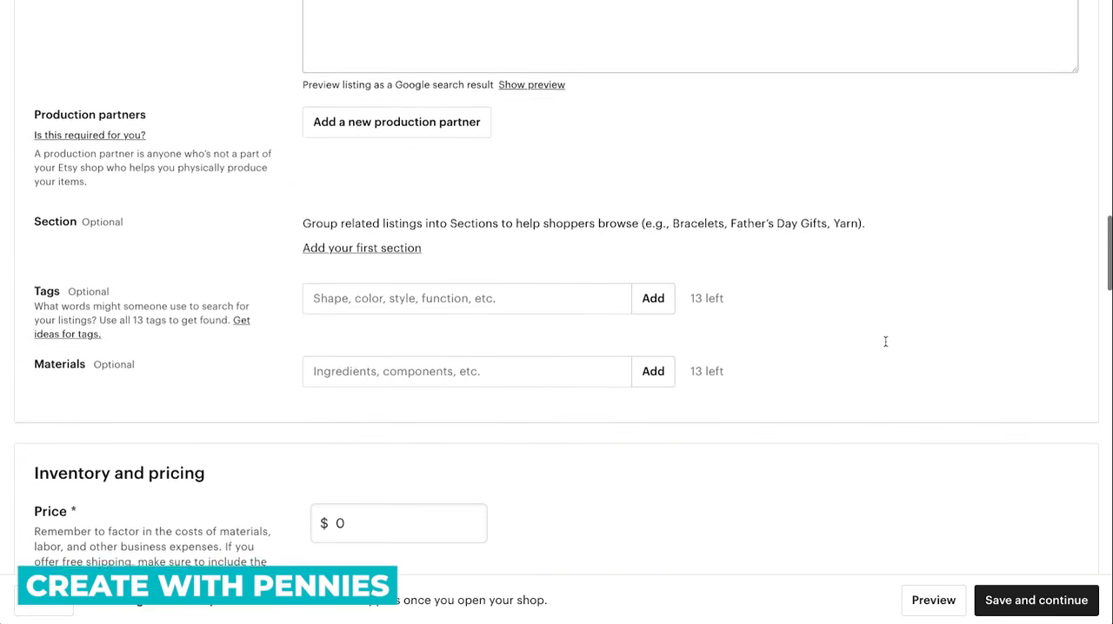
scroll(886, 346, "down", 10)
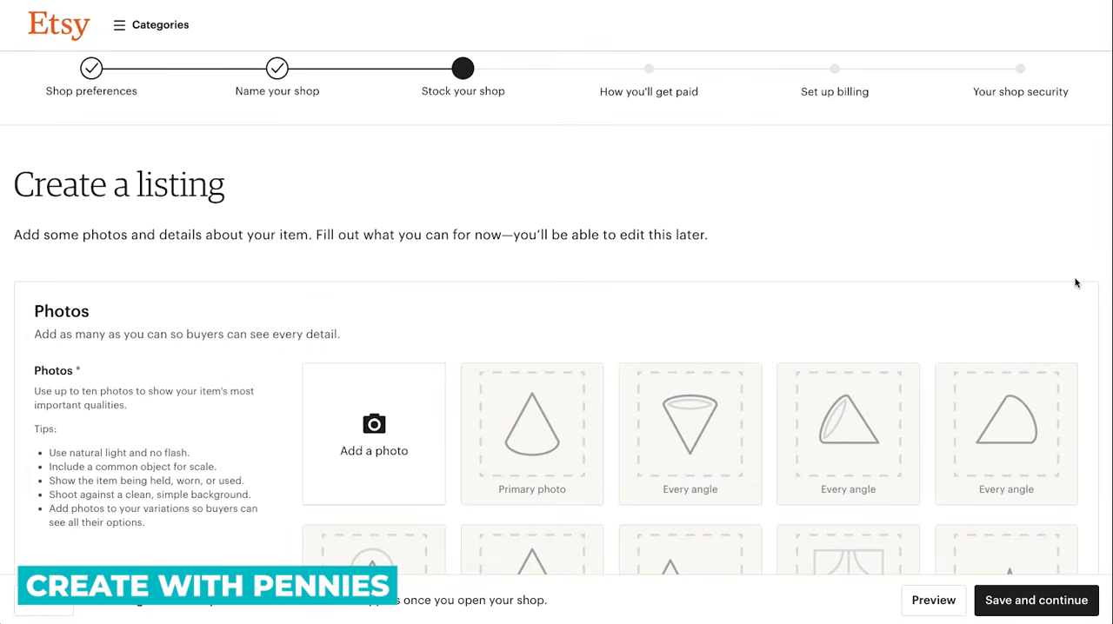
scroll(1053, 289, "down", 3)
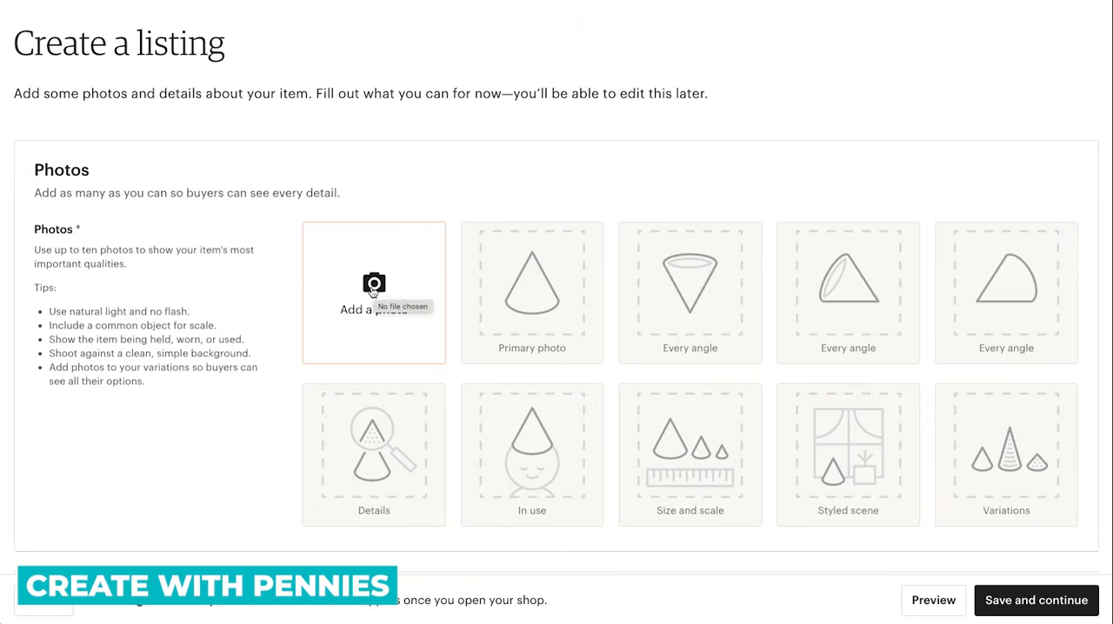
left_click_drag(75, 229, 85, 229)
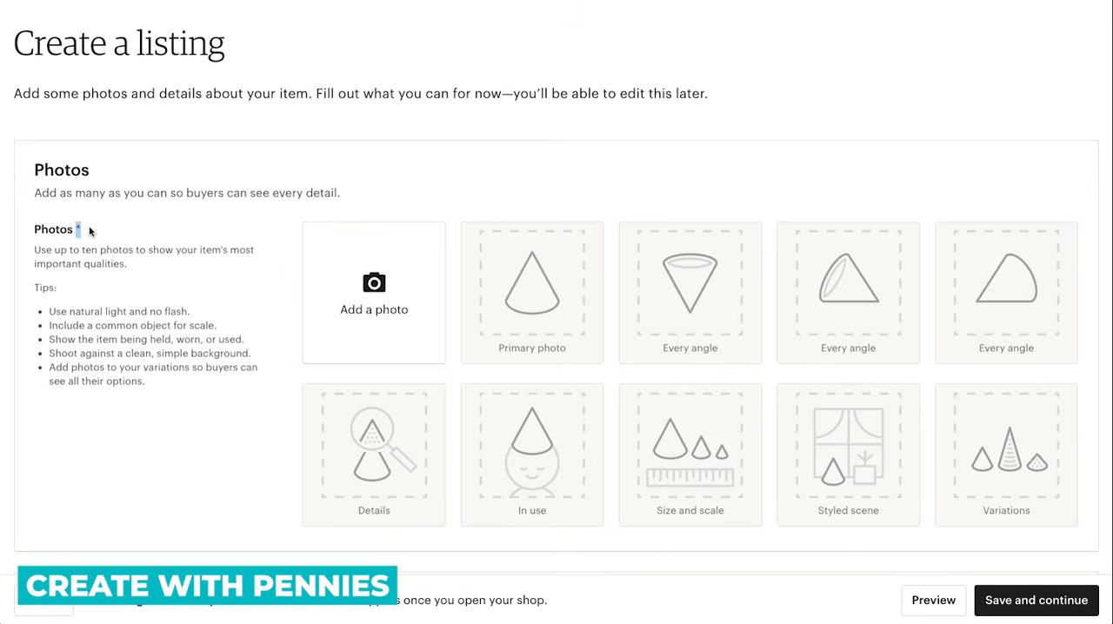
left_click(90, 230)
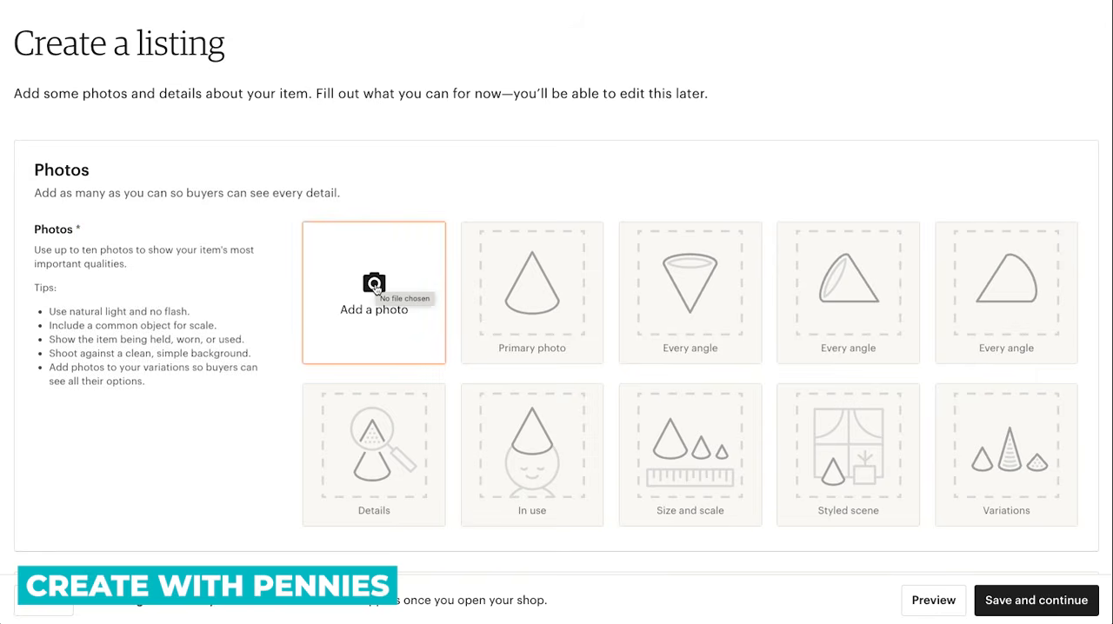
Upload the 10,000 dollar savings challenge PNG from the Product Listing folder in Downloads as the listing's first photo
left_click(418, 290)
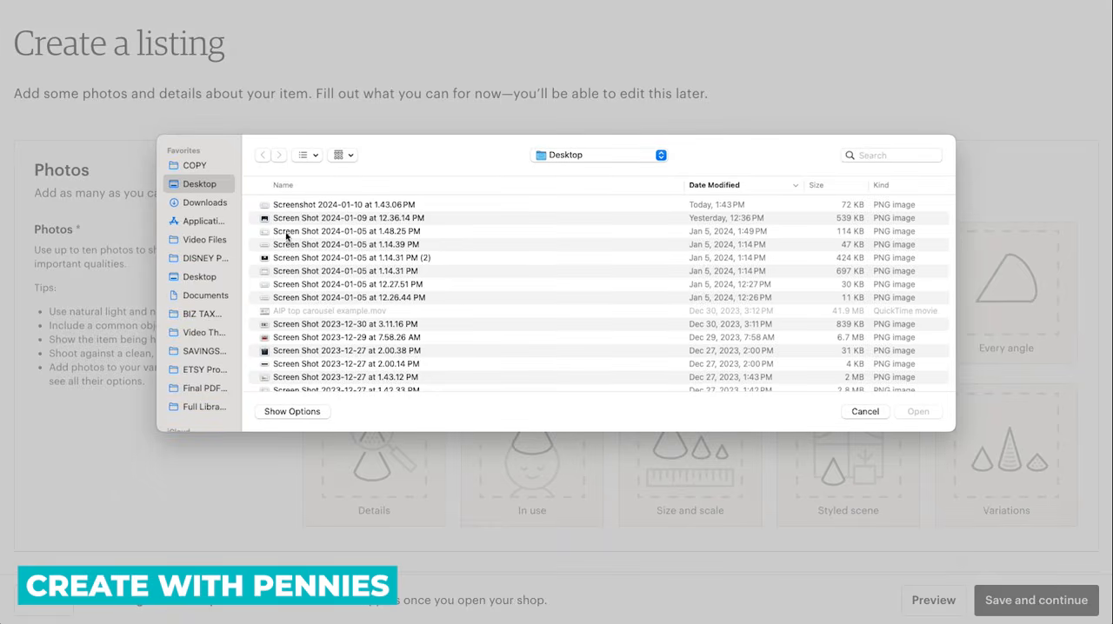
left_click(205, 202)
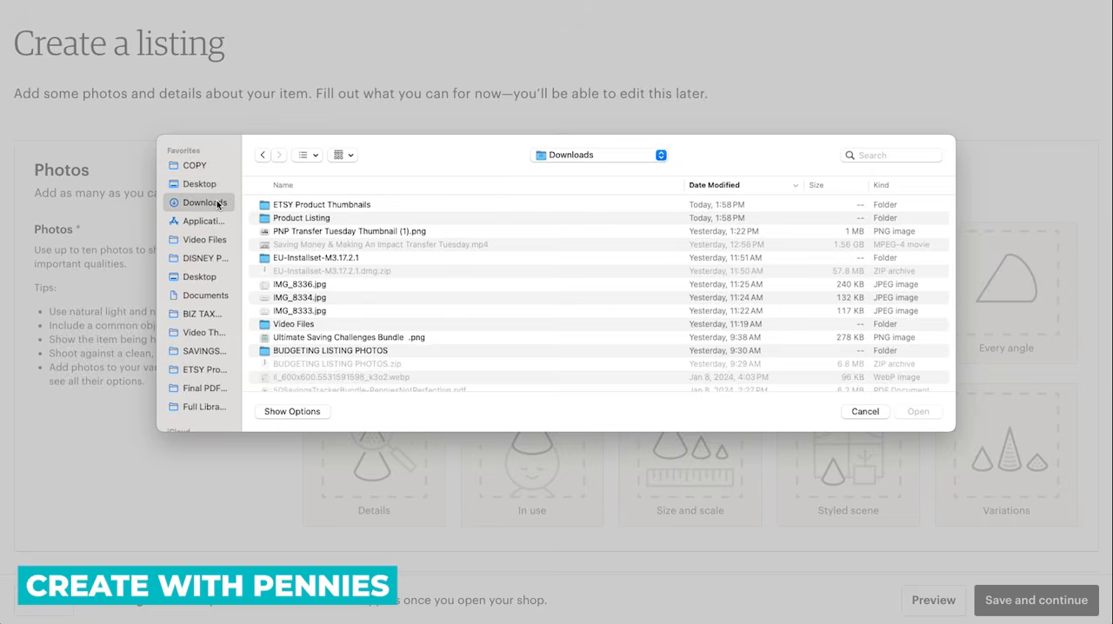
double_click(304, 219)
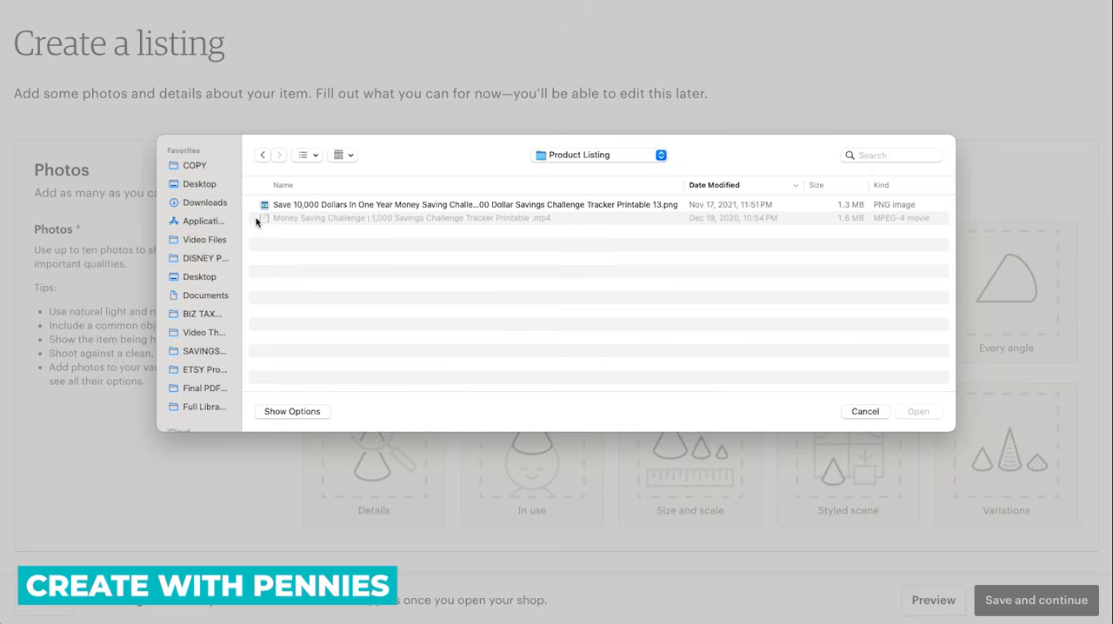
left_click(330, 204)
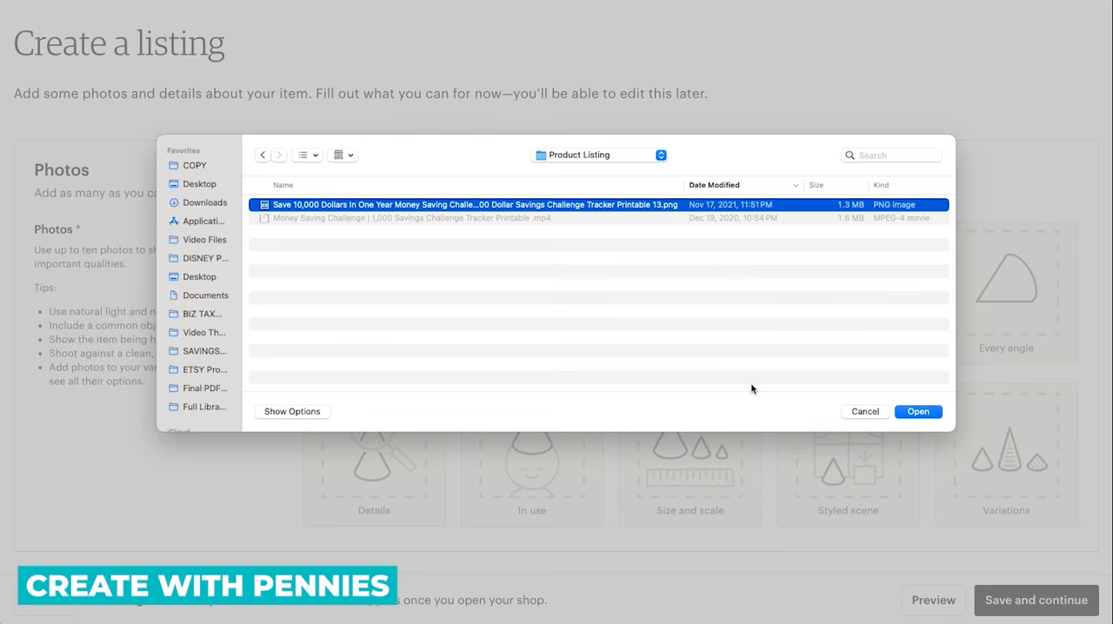
left_click(918, 412)
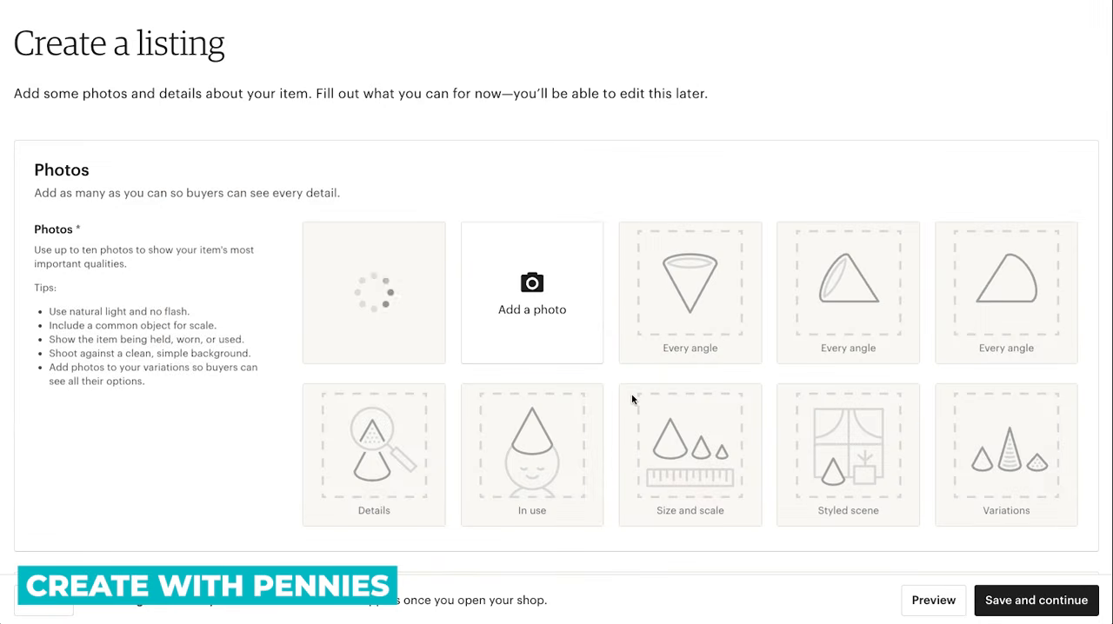
Try the 4:3 and 3:2 crop ratios on the primary photo, then save it with a 1:1 crop
mouse_move(403, 342)
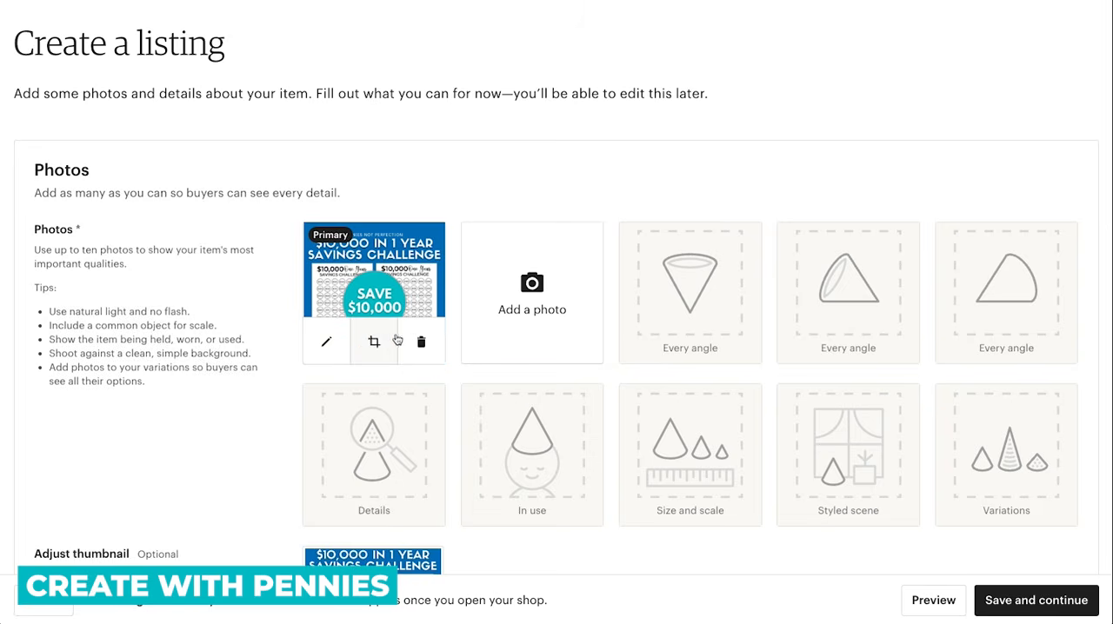
left_click(372, 341)
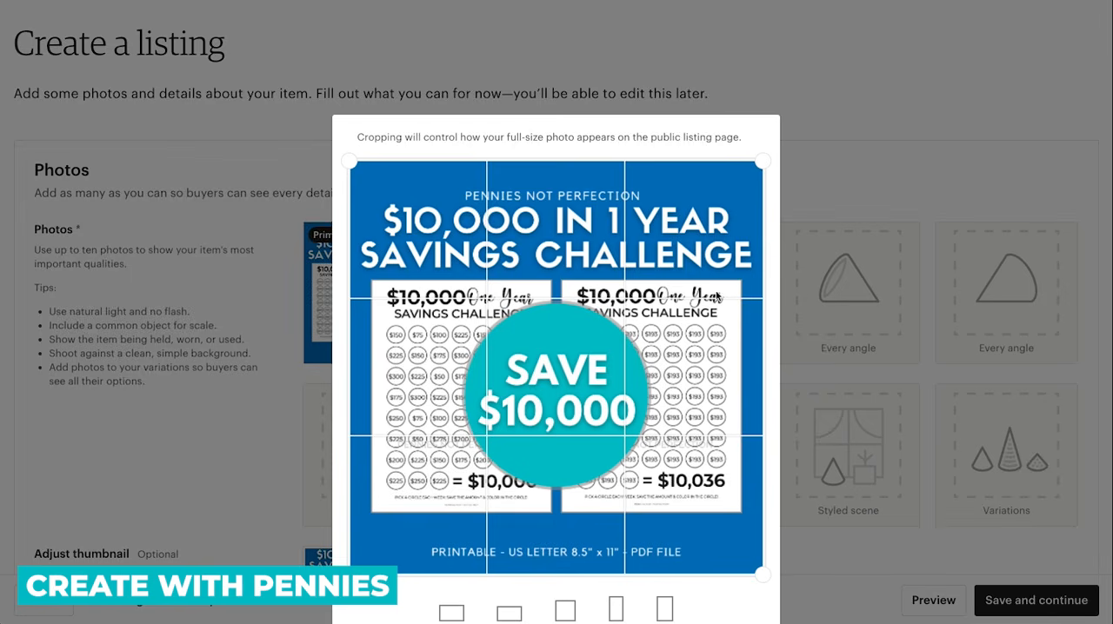
scroll(718, 298, "down", 3)
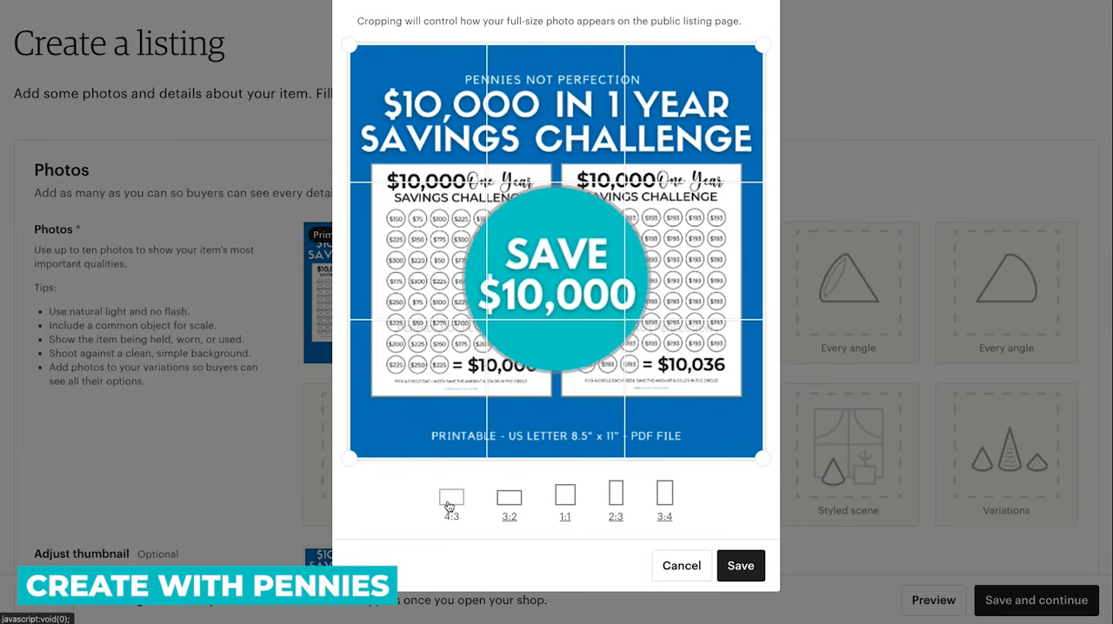
left_click(452, 501)
left_click(510, 501)
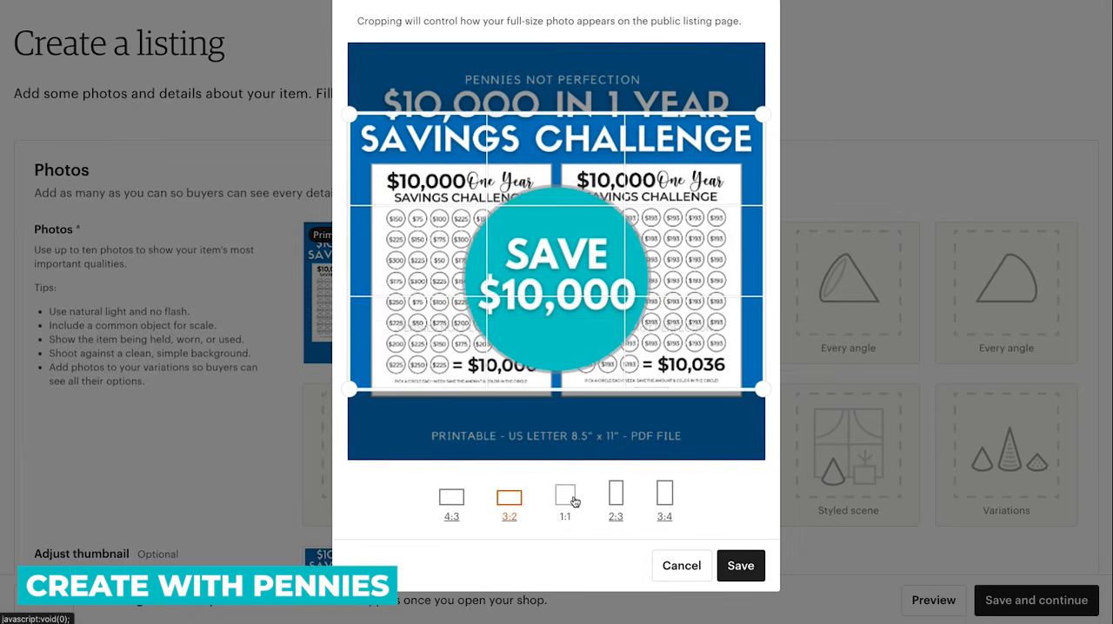
left_click(566, 498)
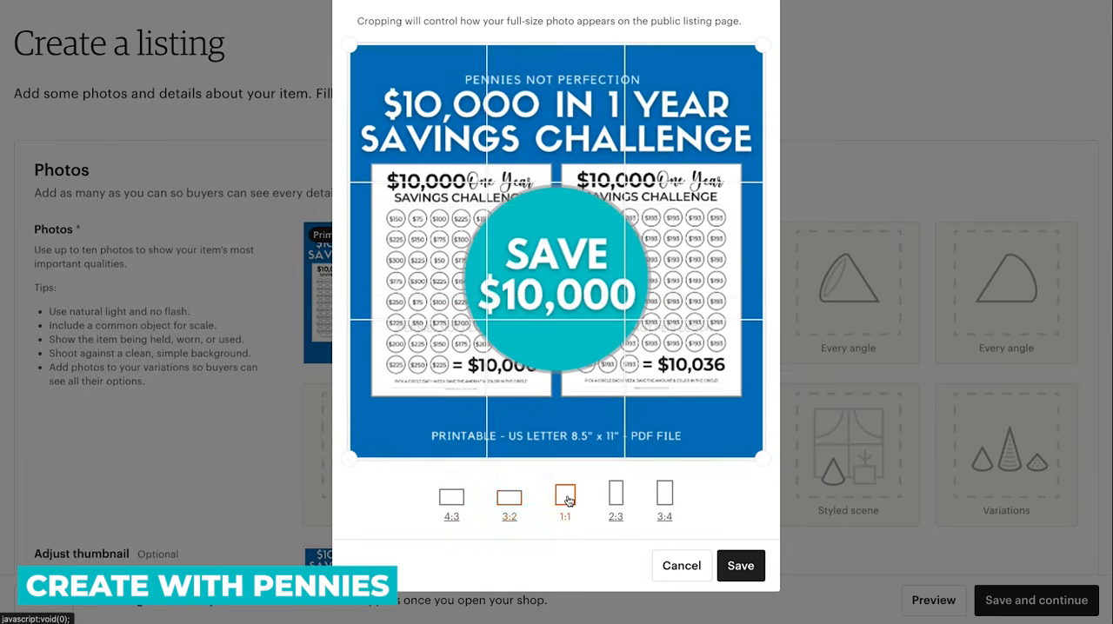
left_click(740, 566)
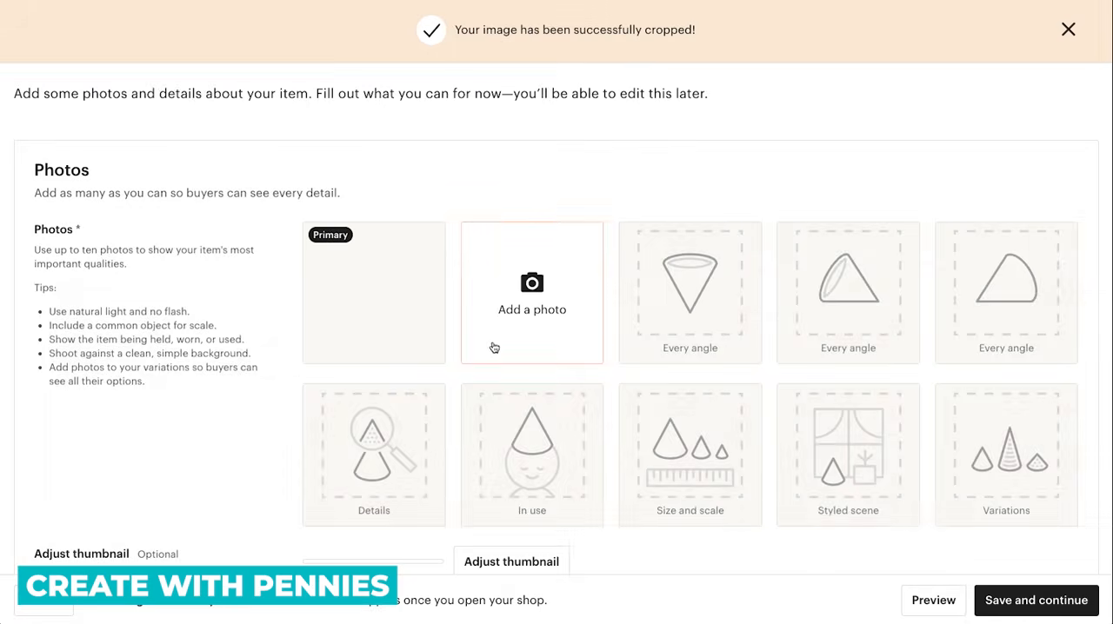
Add the alt text "$10,000 Savings Challenge" to the primary photo and save it
scroll(487, 339, "down", 1)
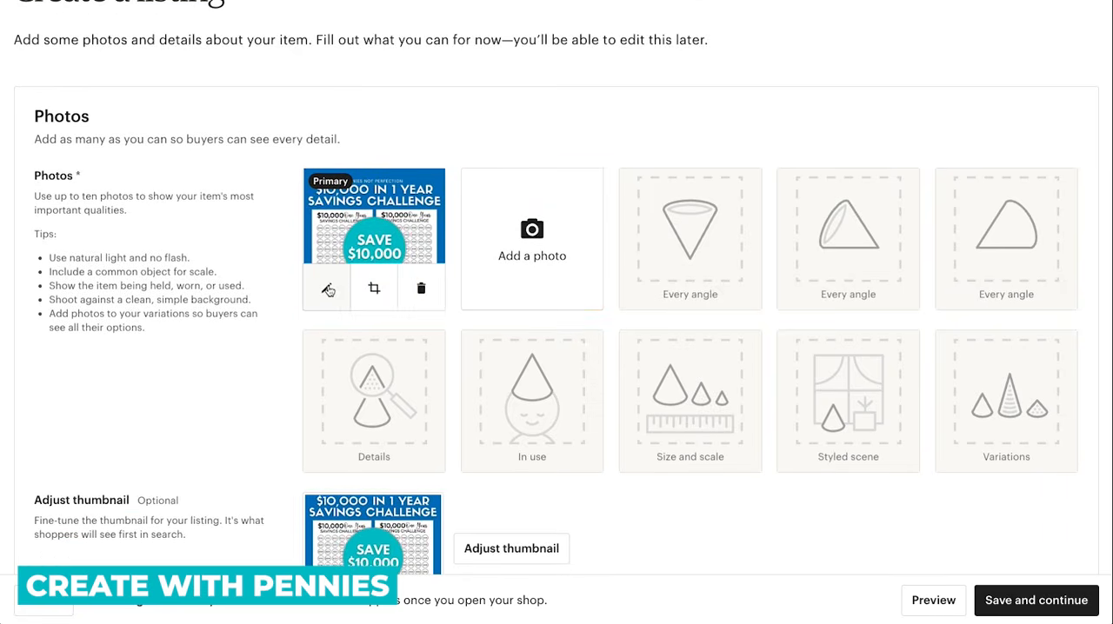
left_click(327, 289)
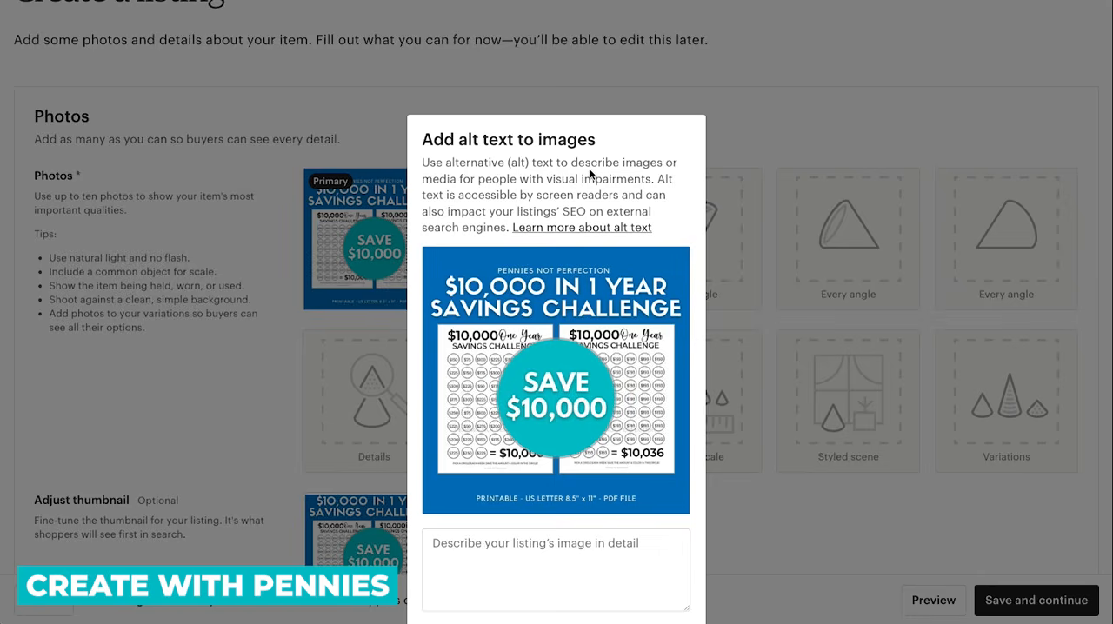
scroll(619, 247, "down", 1)
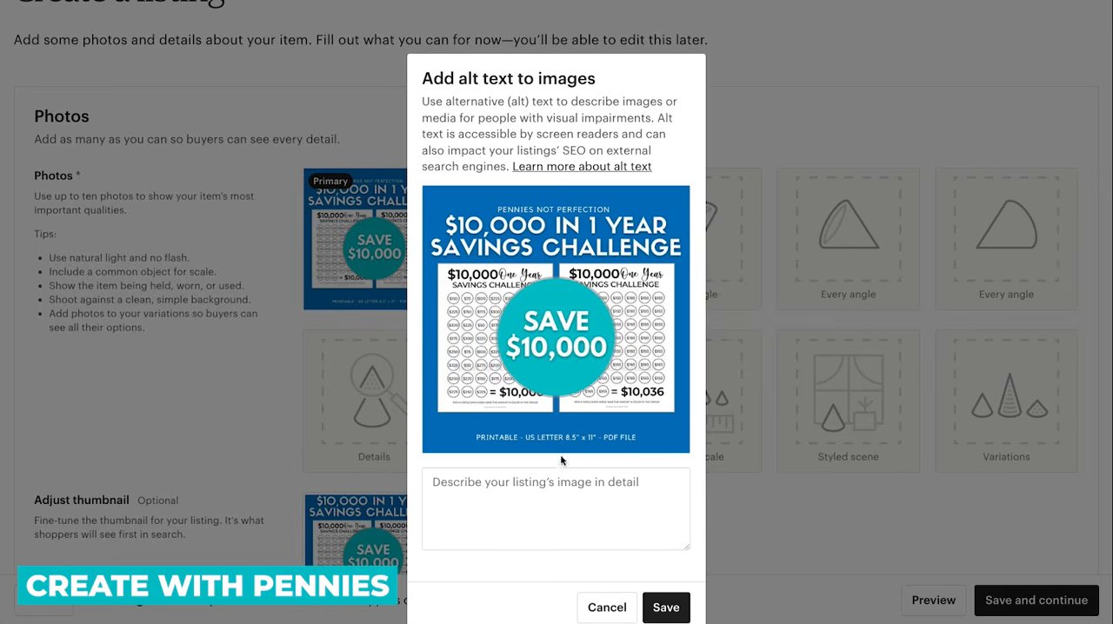
left_click(539, 487)
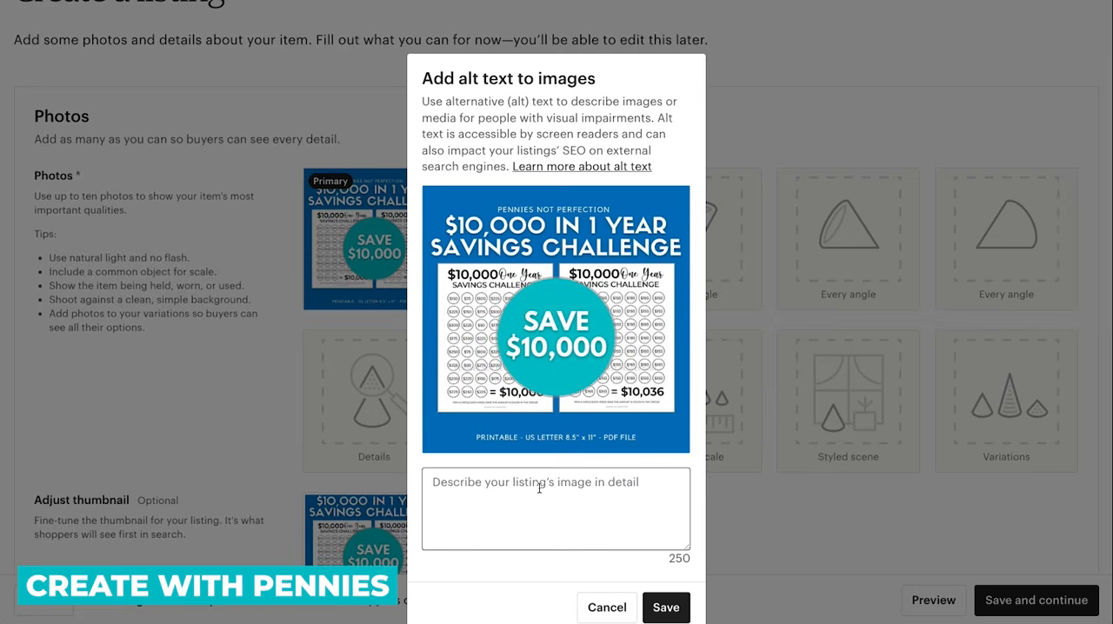
type("$10,00")
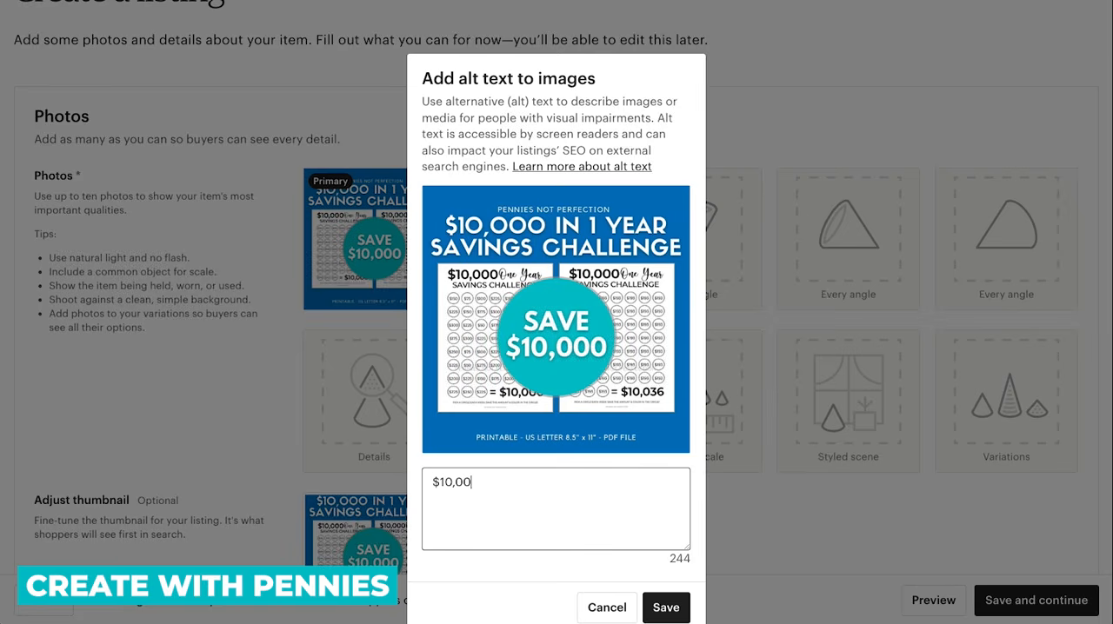
type("0 Savings C")
key("BackSpace")
type("hallenge")
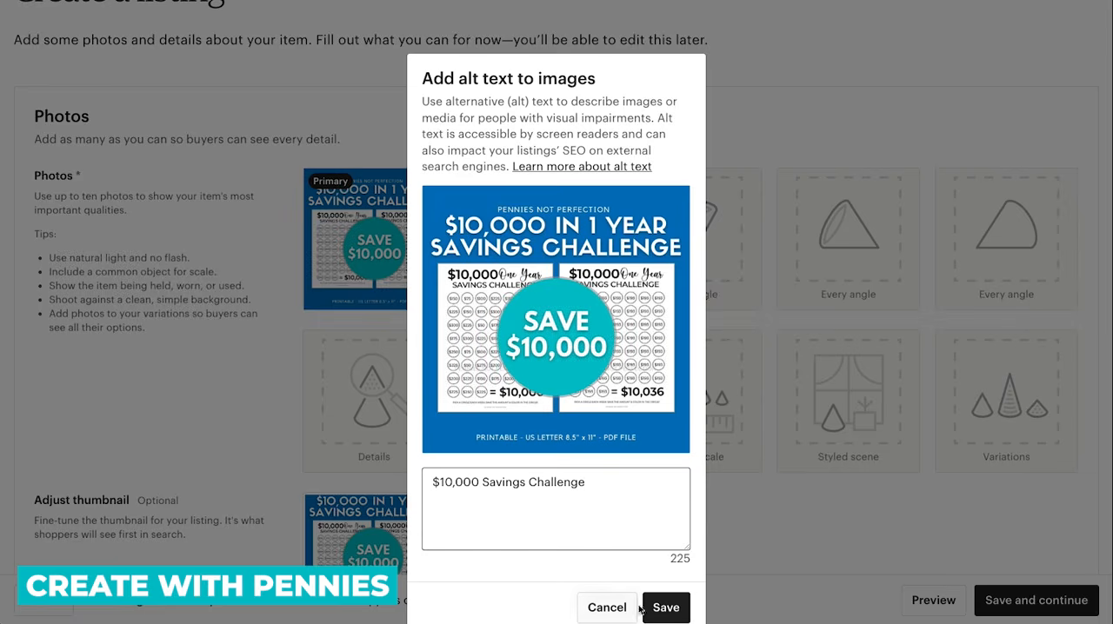
left_click(666, 607)
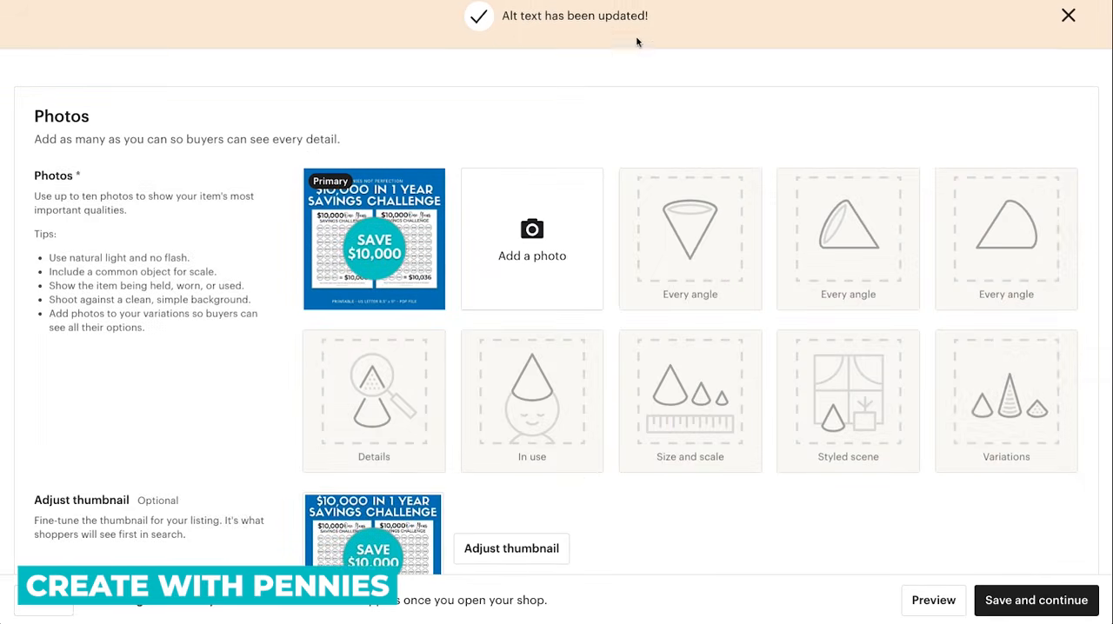
Shift the image down within the listing thumbnail to include the PENNIES NOT PERFECTION line, keep minimum zoom, and save
scroll(693, 158, "down", 3)
scroll(678, 192, "down", 2)
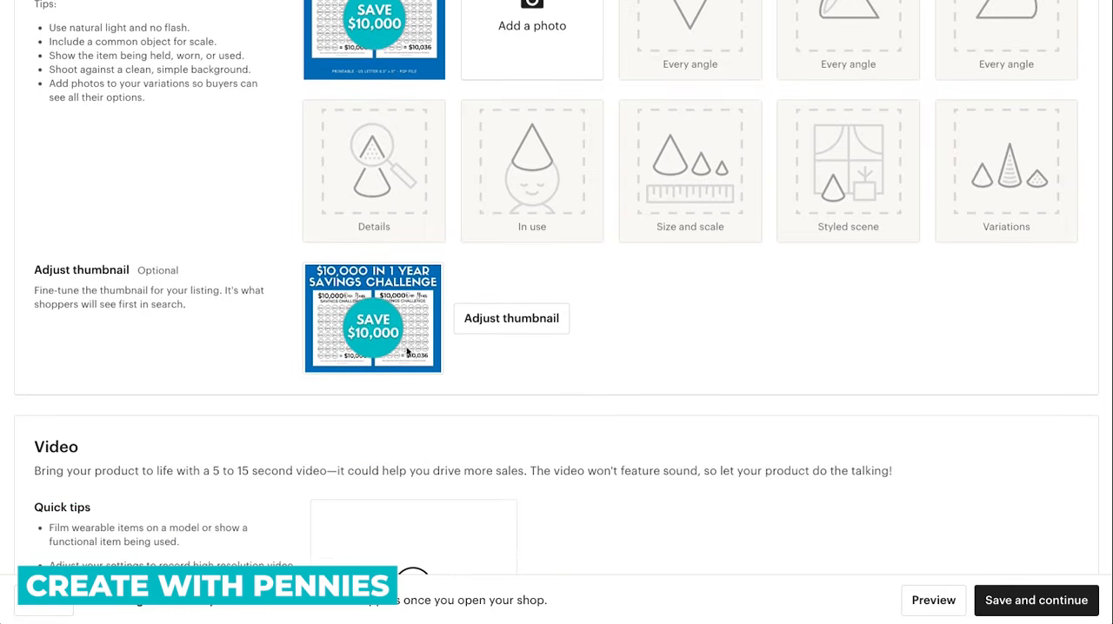
left_click(484, 320)
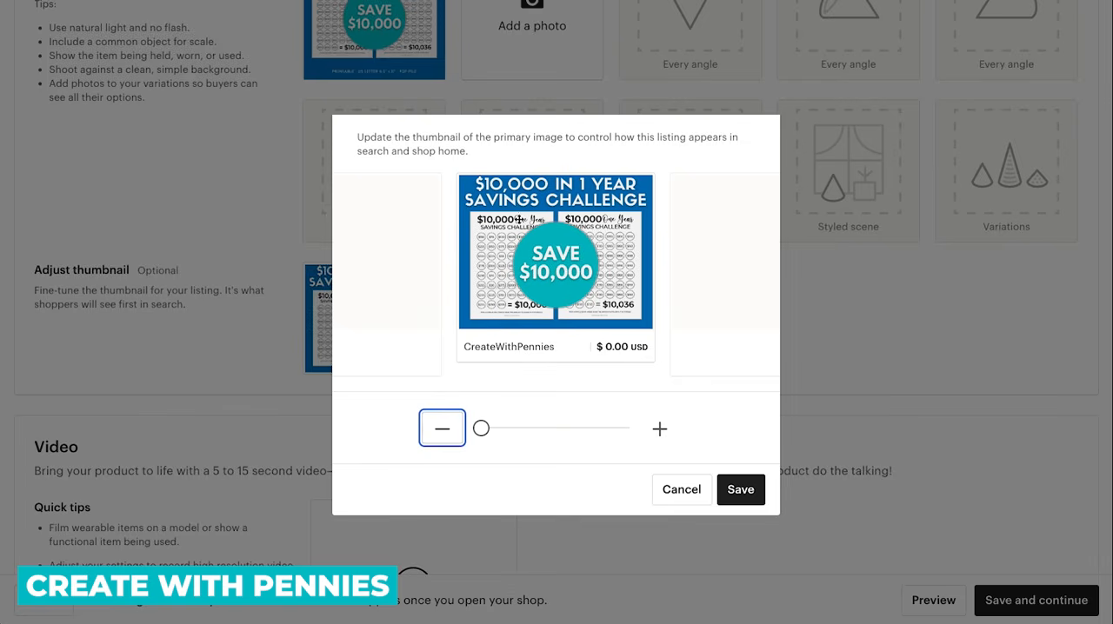
left_click_drag(519, 218, 608, 250)
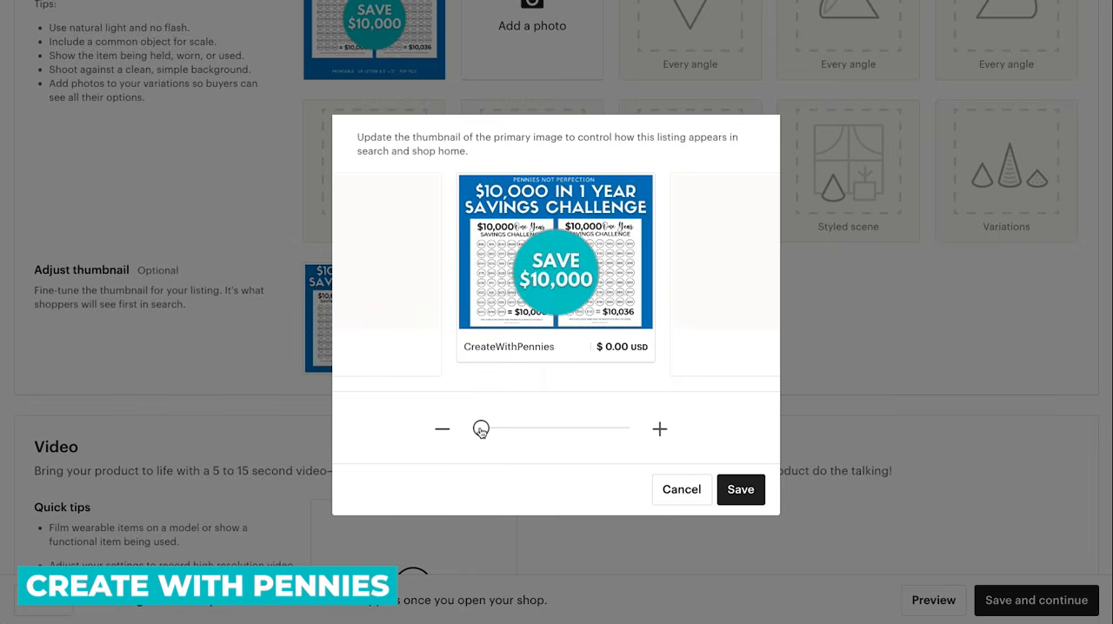
left_click_drag(481, 428, 414, 427)
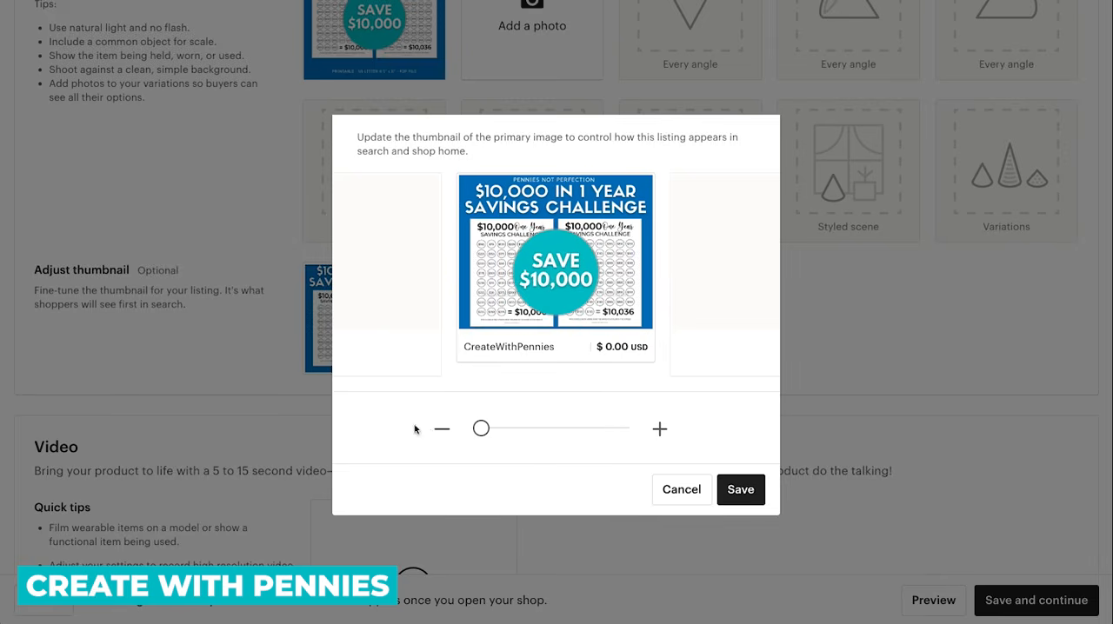
left_click(740, 490)
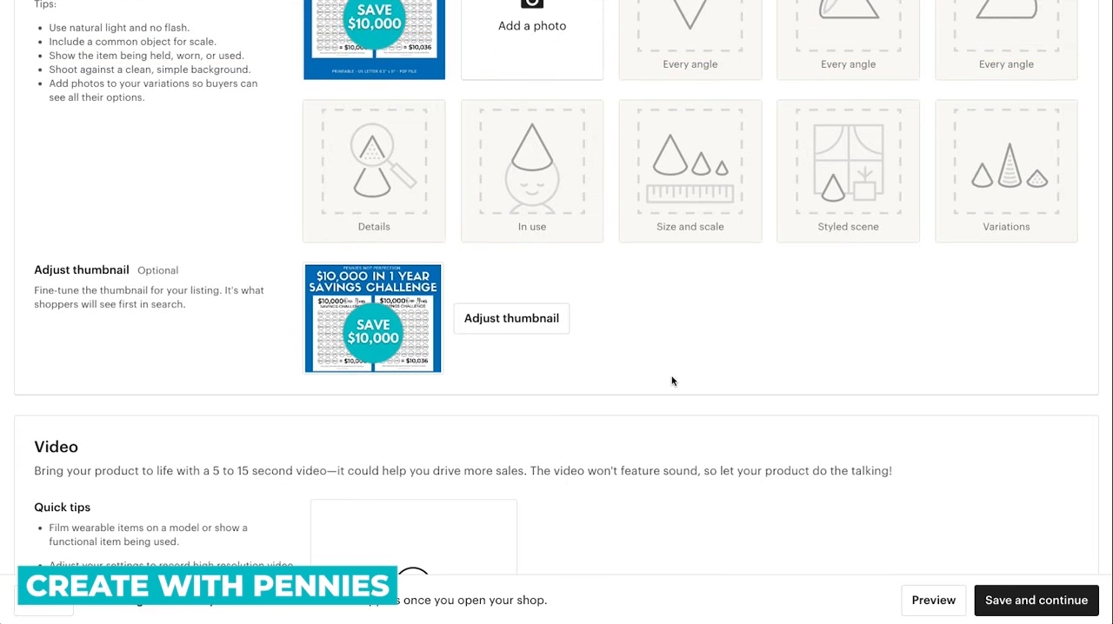
Upload the MP4 "Money Saving Challenge | 1,000 Savings Challenge Tracker Printable" from the Product Listing folder as the listing's video
scroll(671, 381, "down", 5)
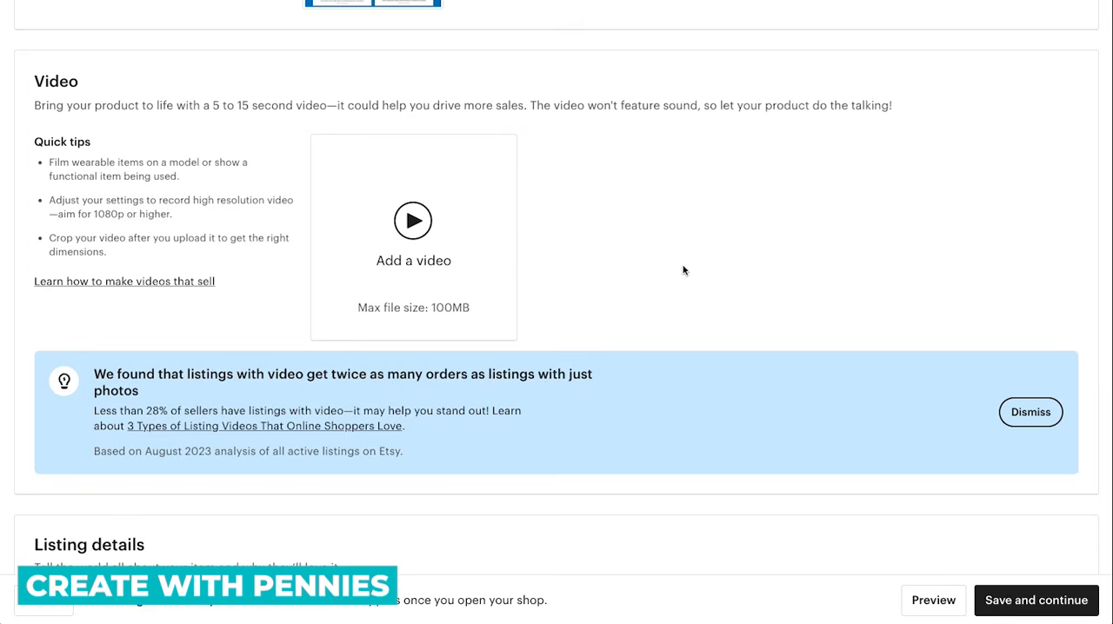
scroll(688, 270, "down", 1)
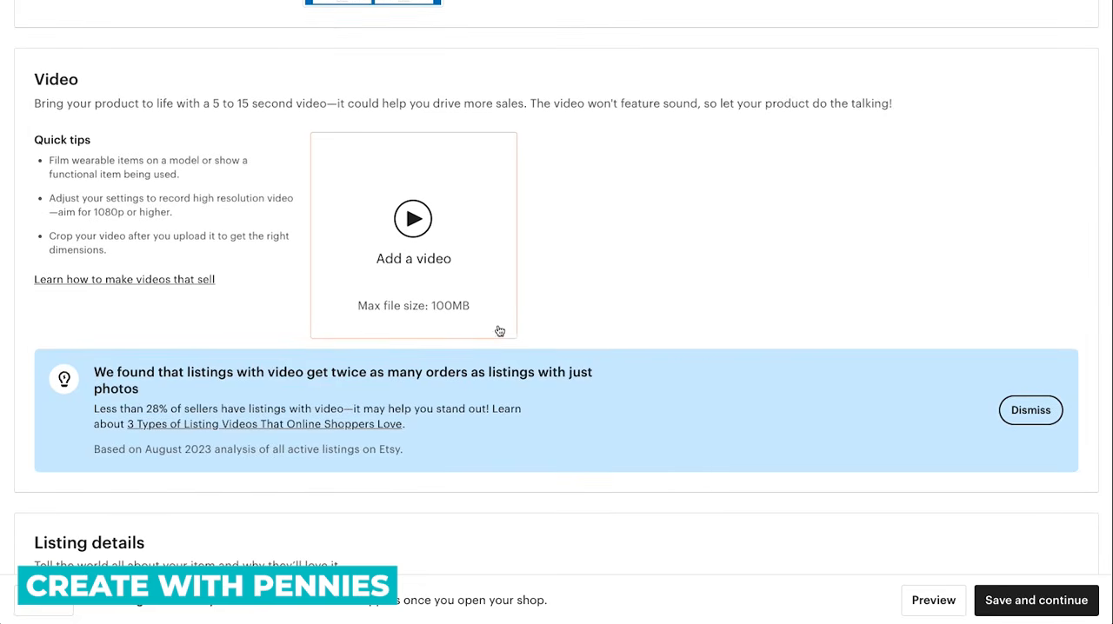
left_click_drag(97, 372, 125, 374)
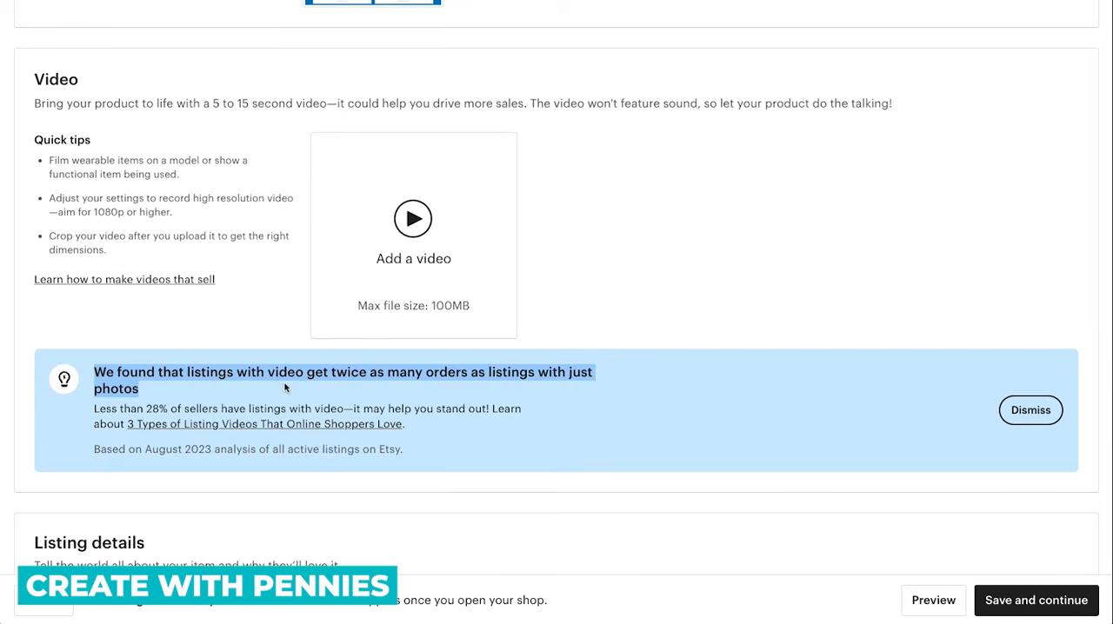
left_click(554, 388)
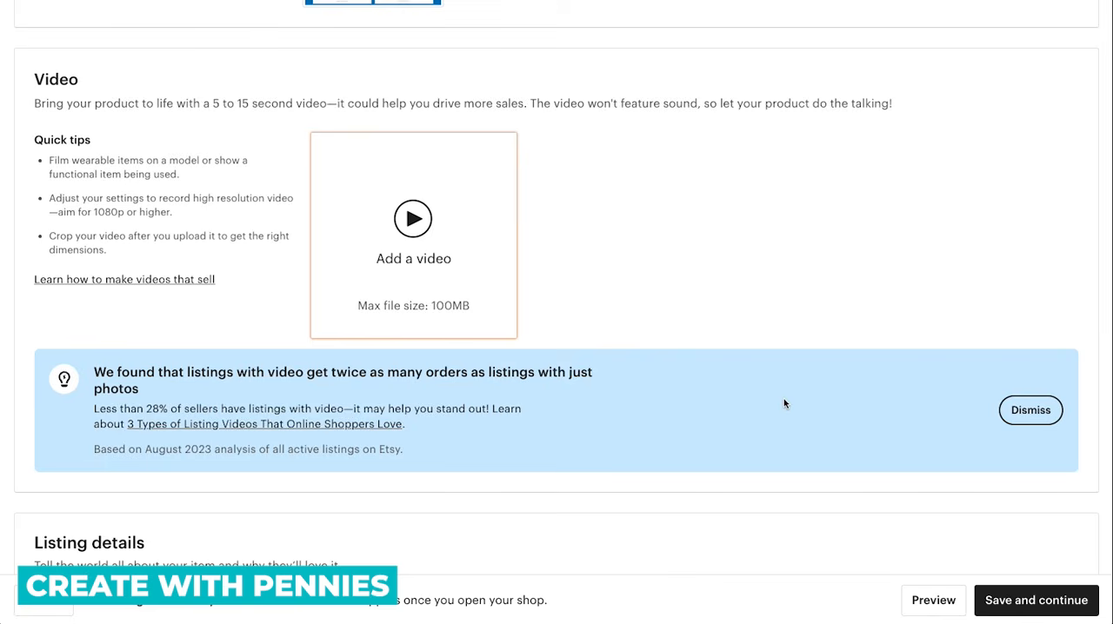
left_click(418, 218)
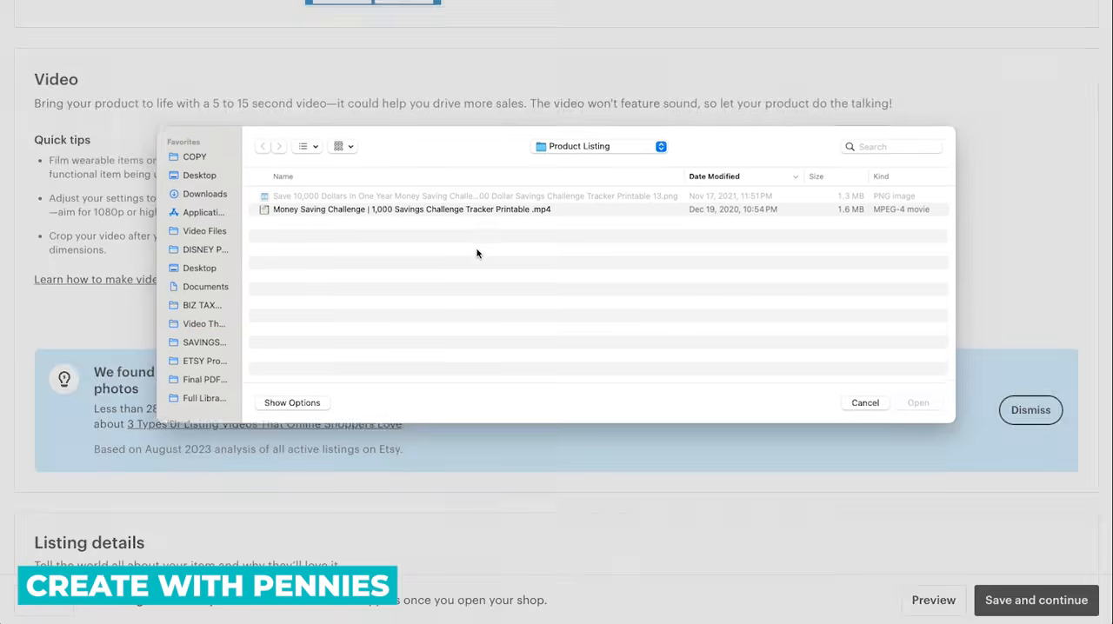
left_click(368, 218)
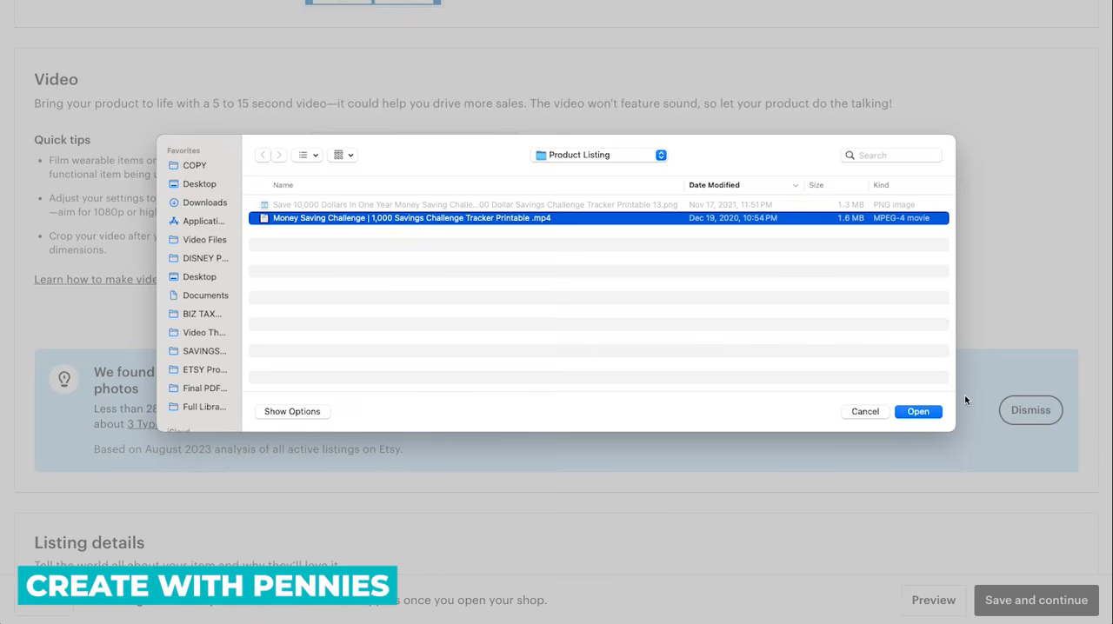
left_click(918, 412)
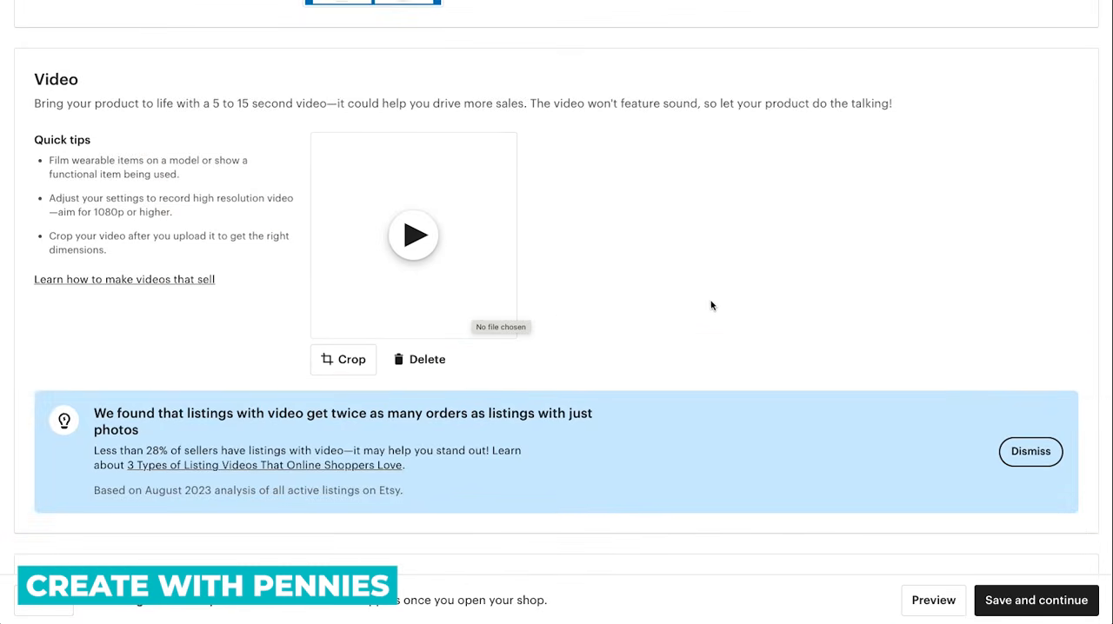
Try to crop the uploaded listing video, then close the crop dialog
left_click(339, 355)
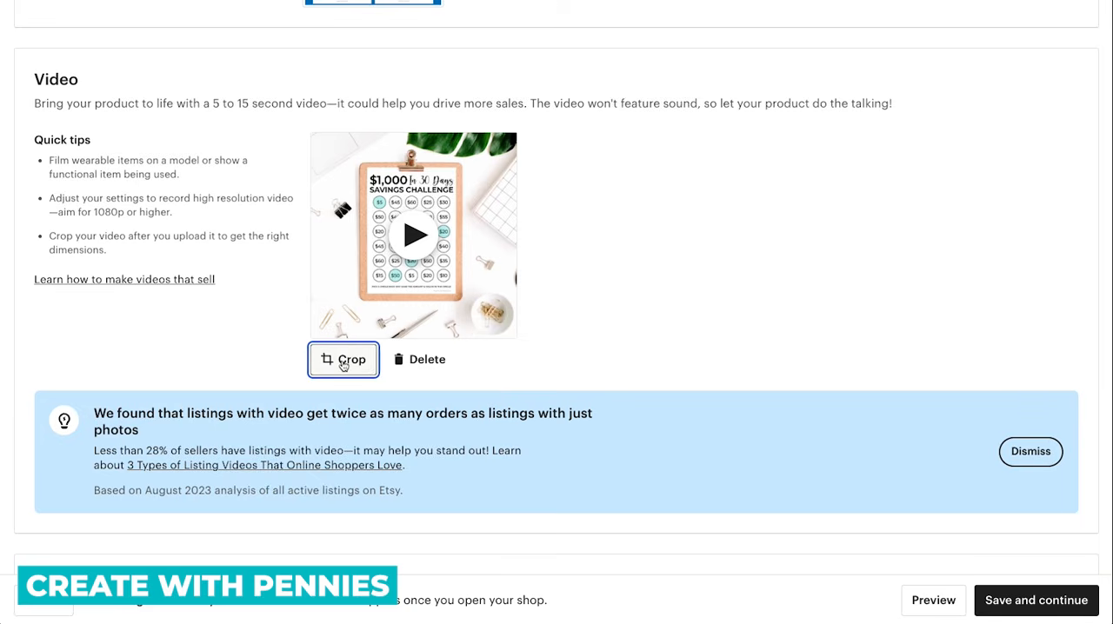
left_click(341, 363)
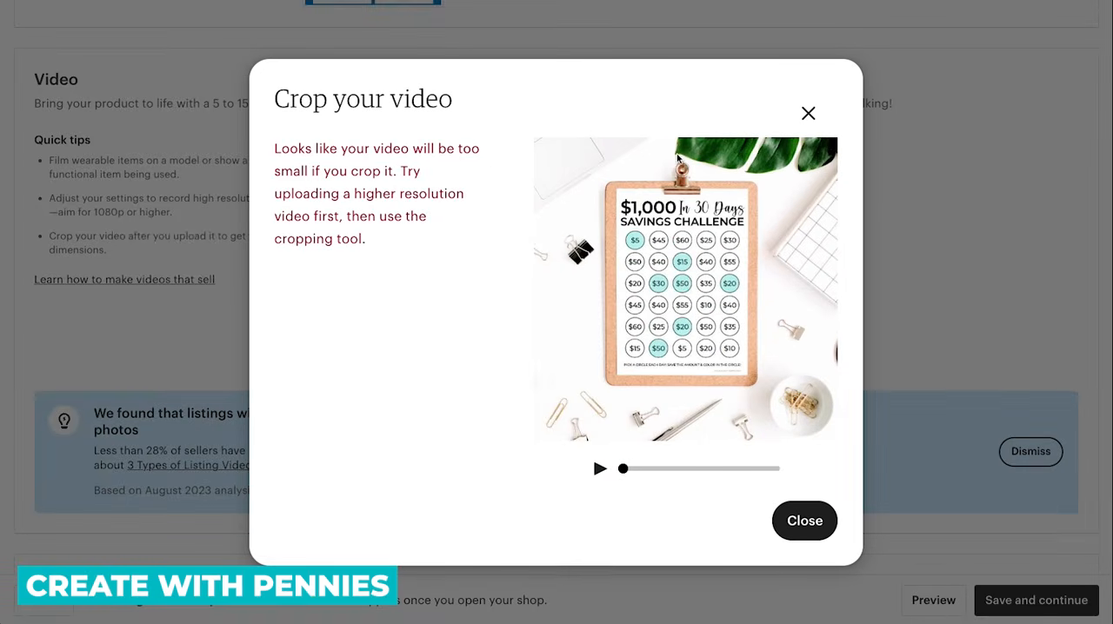
left_click(808, 113)
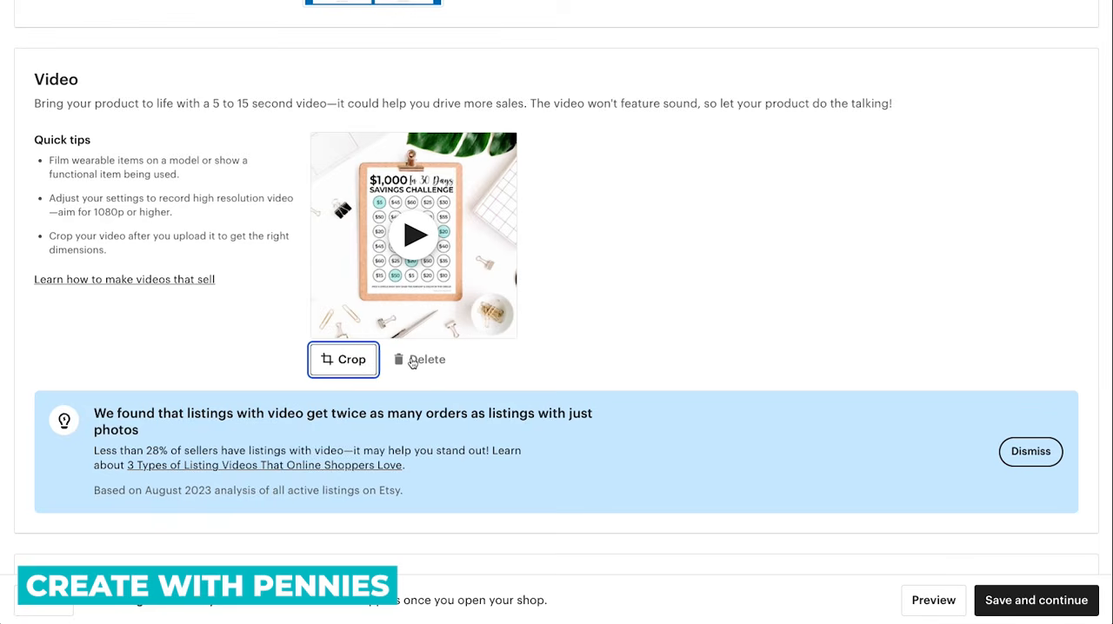
Enter the listing title "Money Savings Challenge, Money Printable, Savings Tracker, Save 10,000 Dollars"
scroll(859, 466, "down", 9)
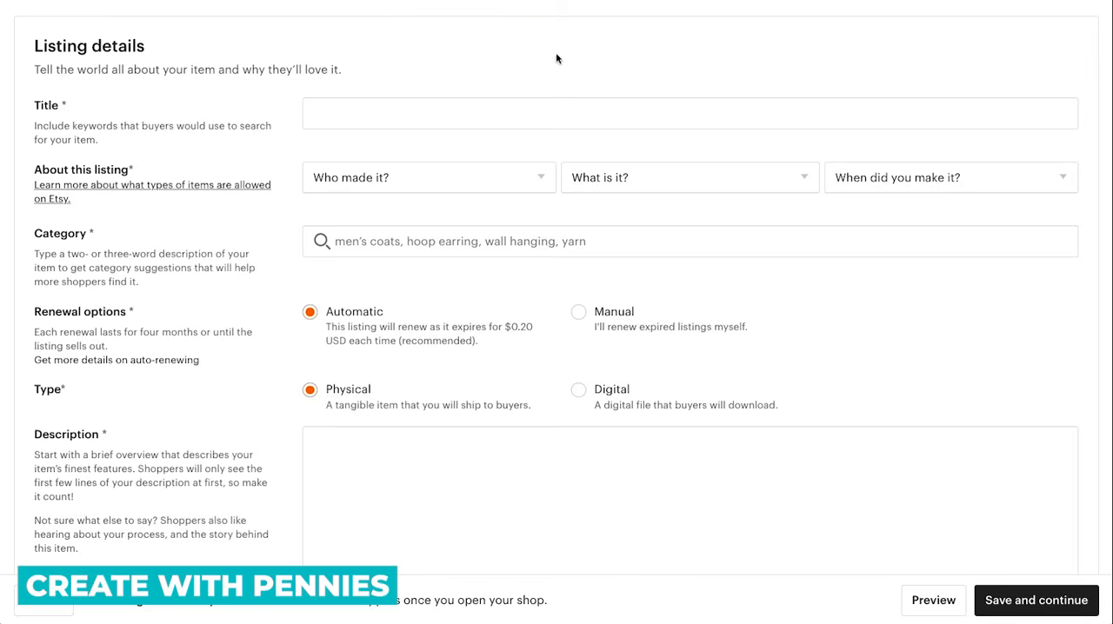
left_click(373, 118)
type("Money Savings")
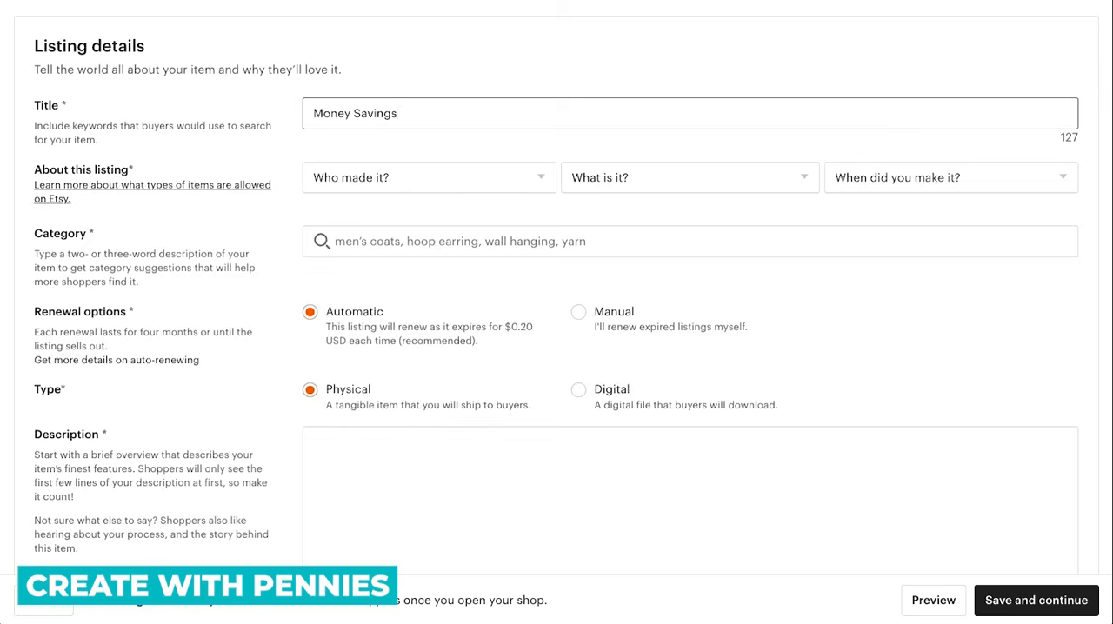
type("Challenge, Money Printable,")
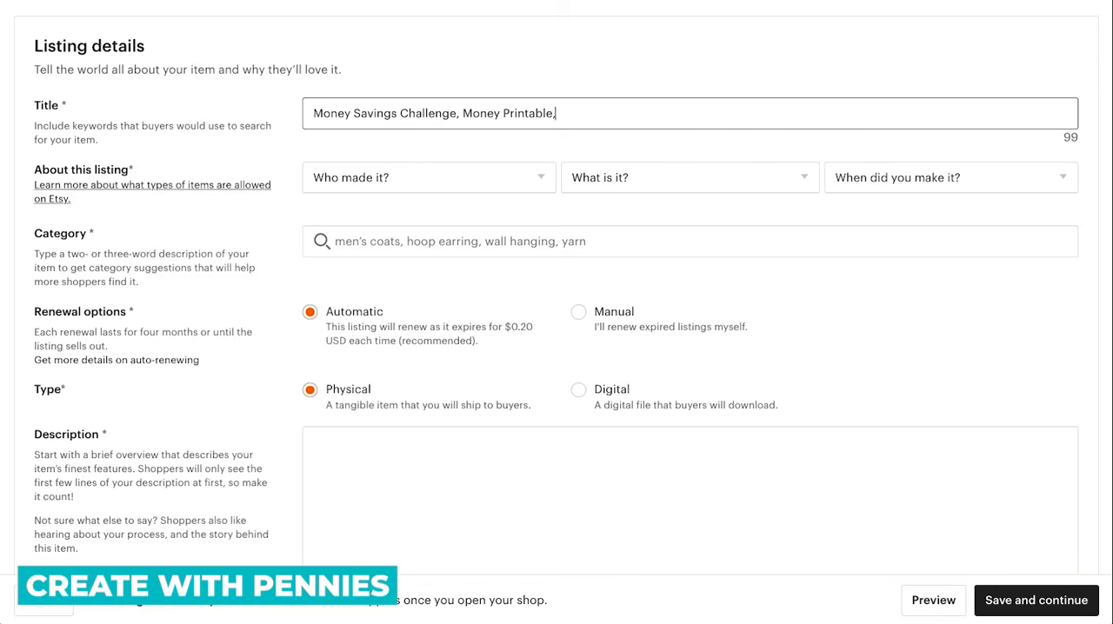
type(" Savings Tracker")
type(", Save 10,")
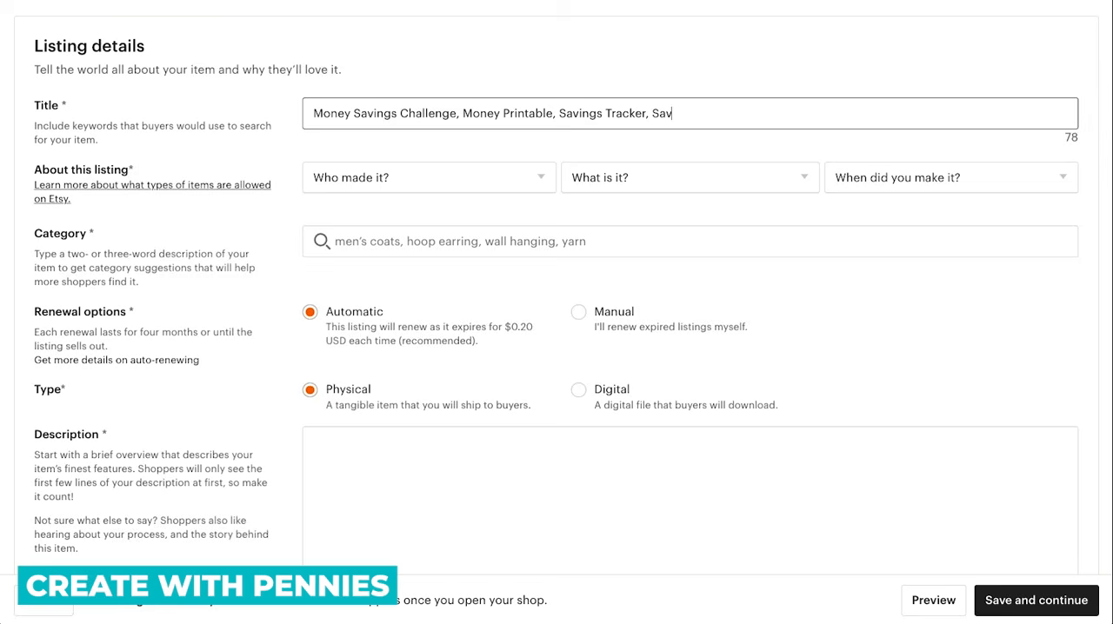
type("000 Dollars")
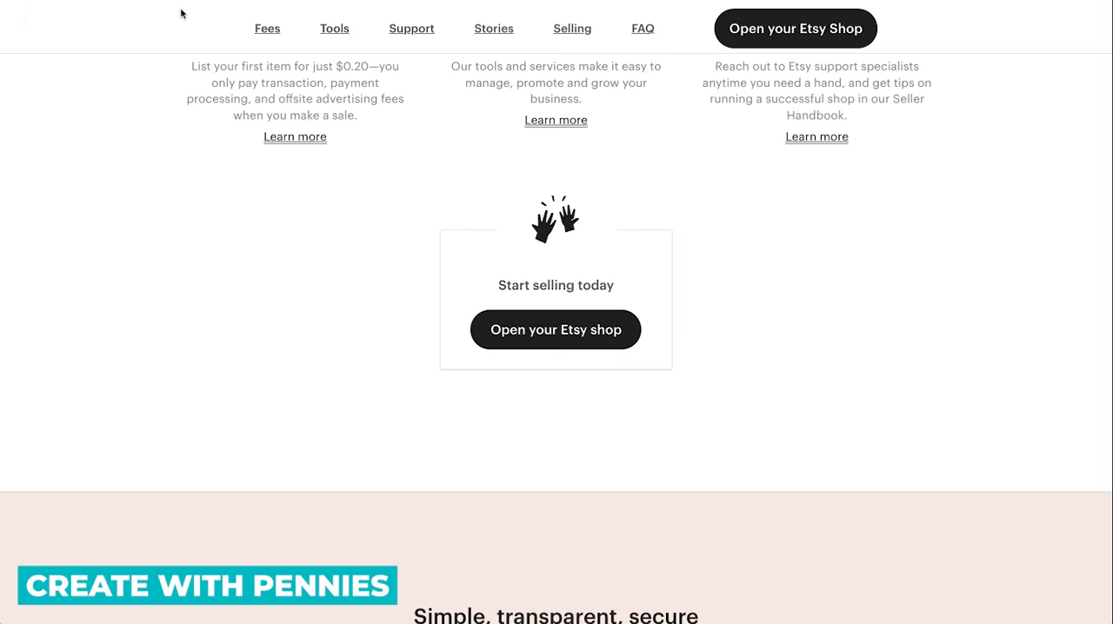
Look up the marketplace search suggestions for "money savings" and compare them with the keywords in the listing title
scroll(181, 13, "up", 10)
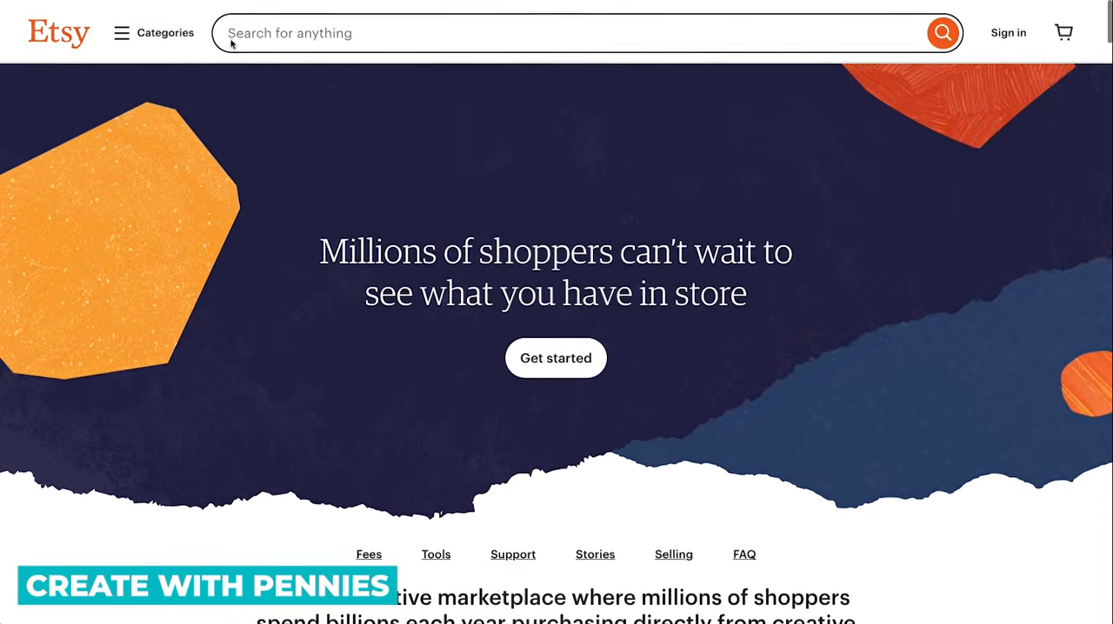
left_click(280, 29)
type("money")
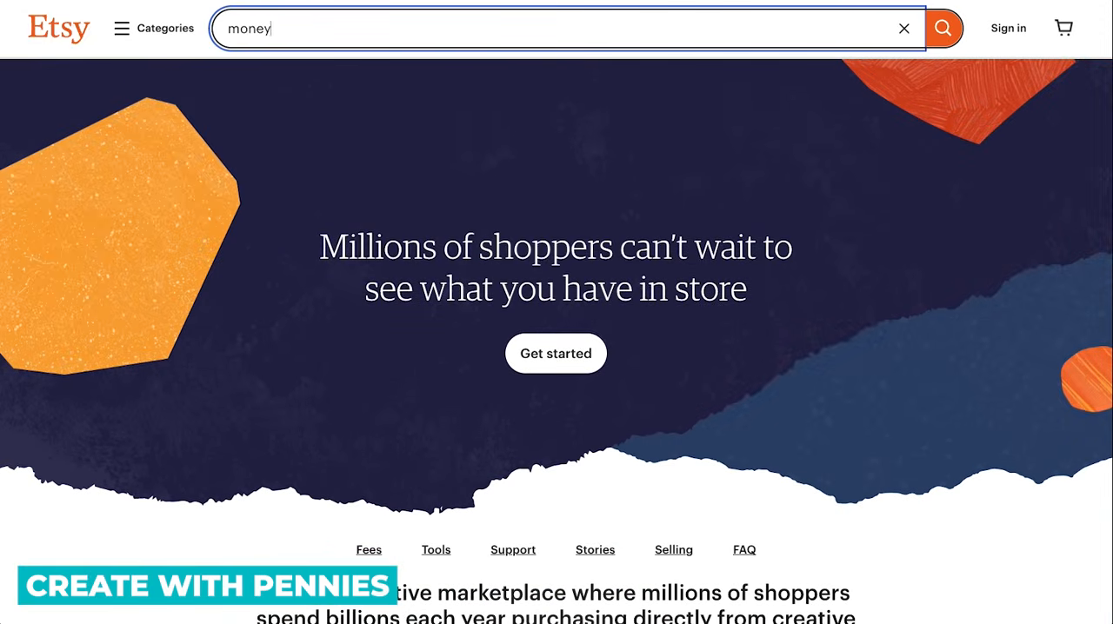
type(" savings")
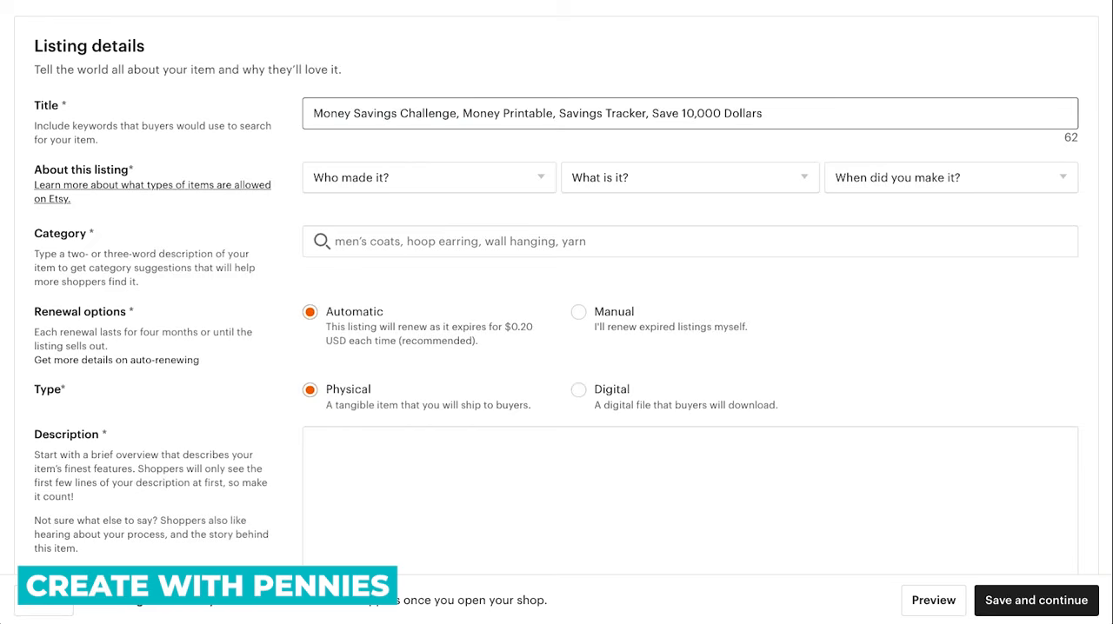
key("ctrl+a")
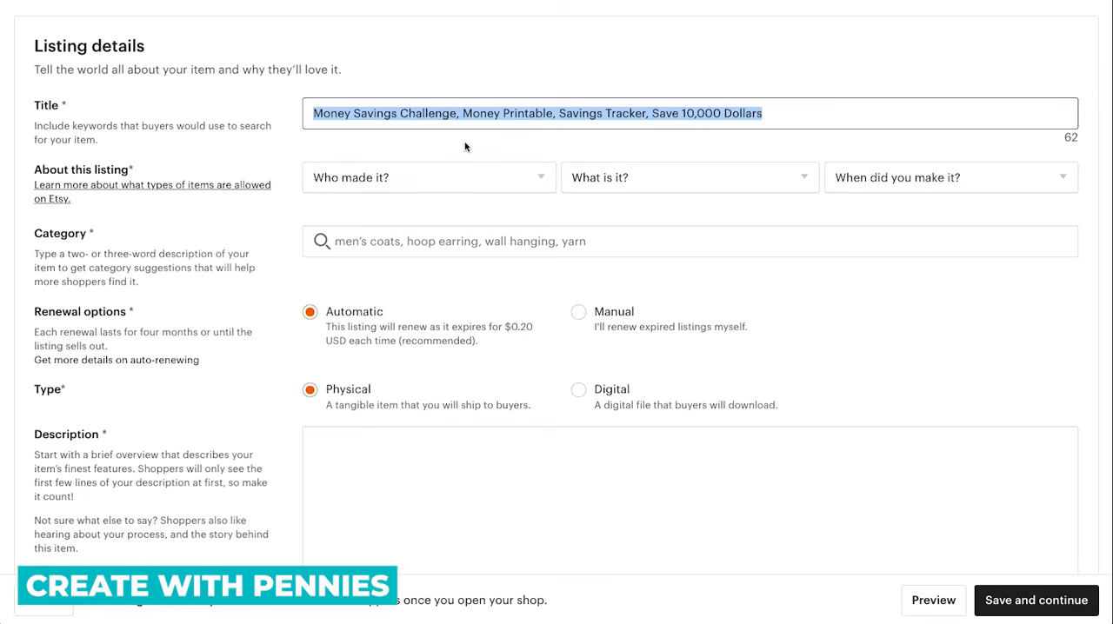
left_click(777, 113)
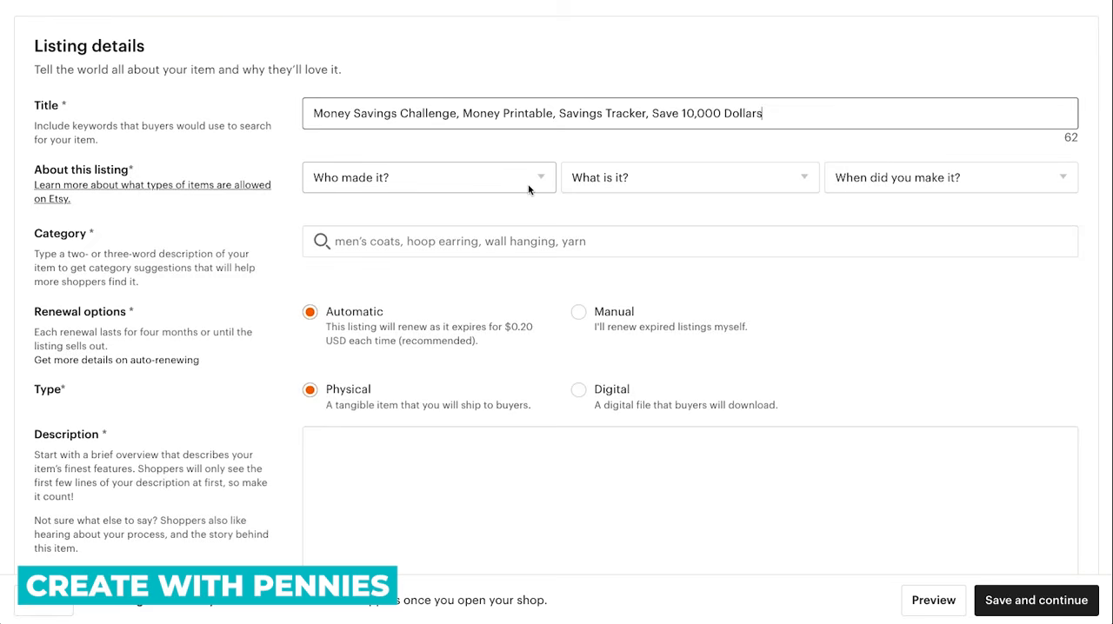
Describe the listing as made by "I did", "A finished product" and "Made To Order"
scroll(536, 188, "down", 1)
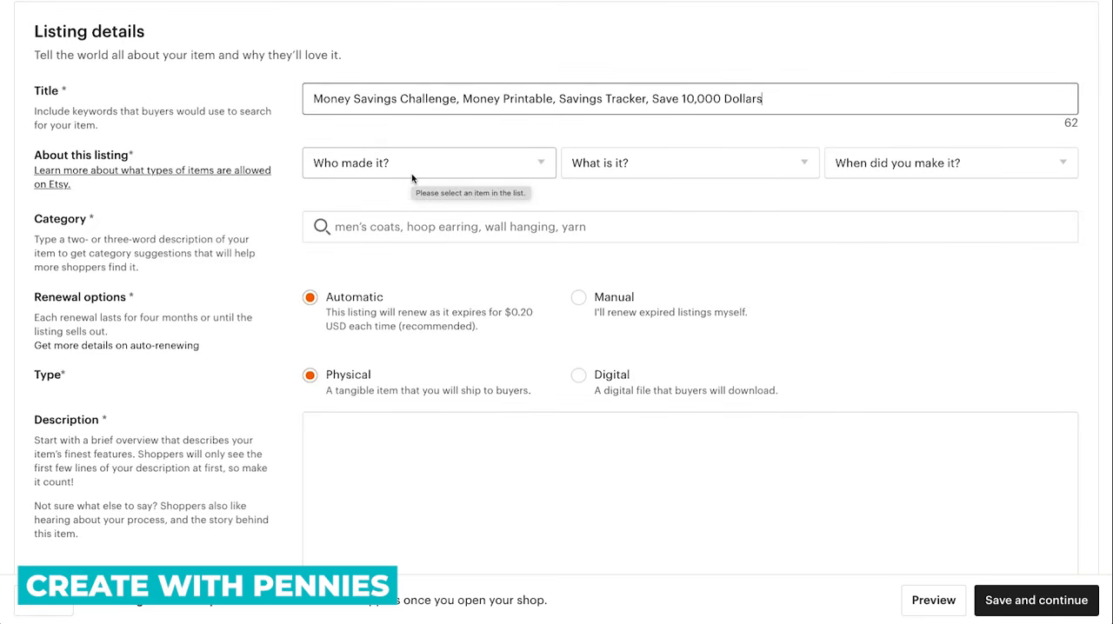
left_click(545, 165)
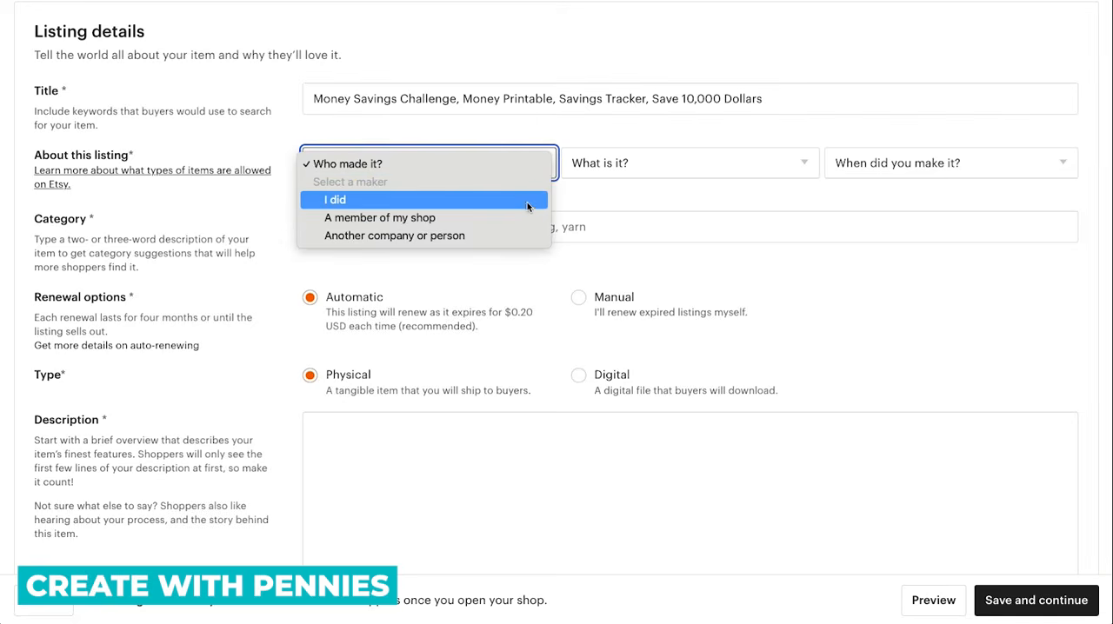
left_click(450, 238)
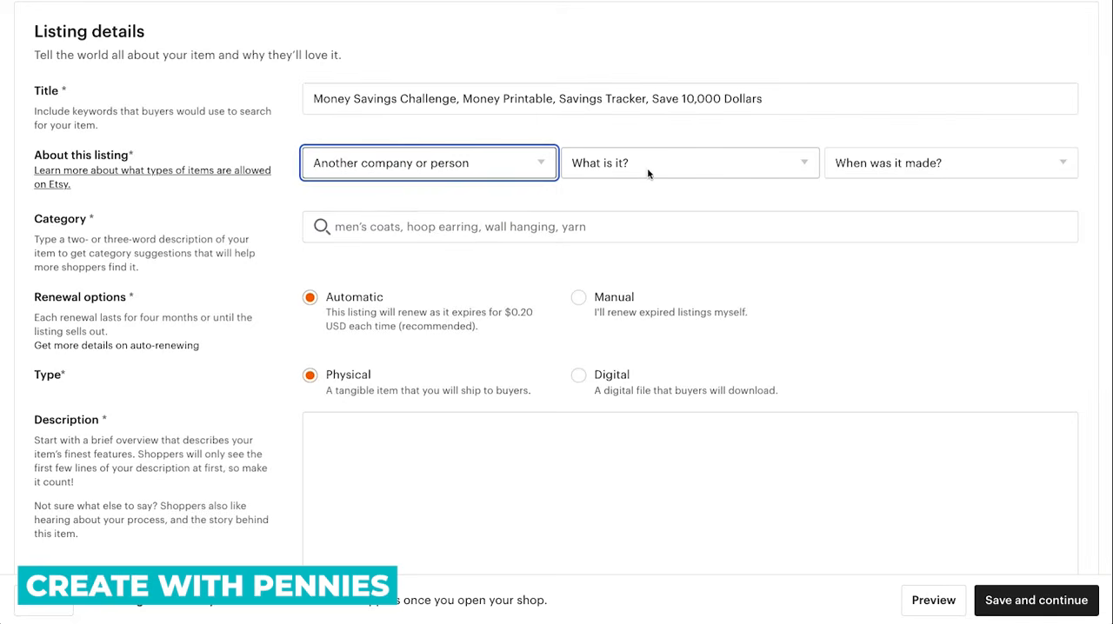
left_click(456, 163)
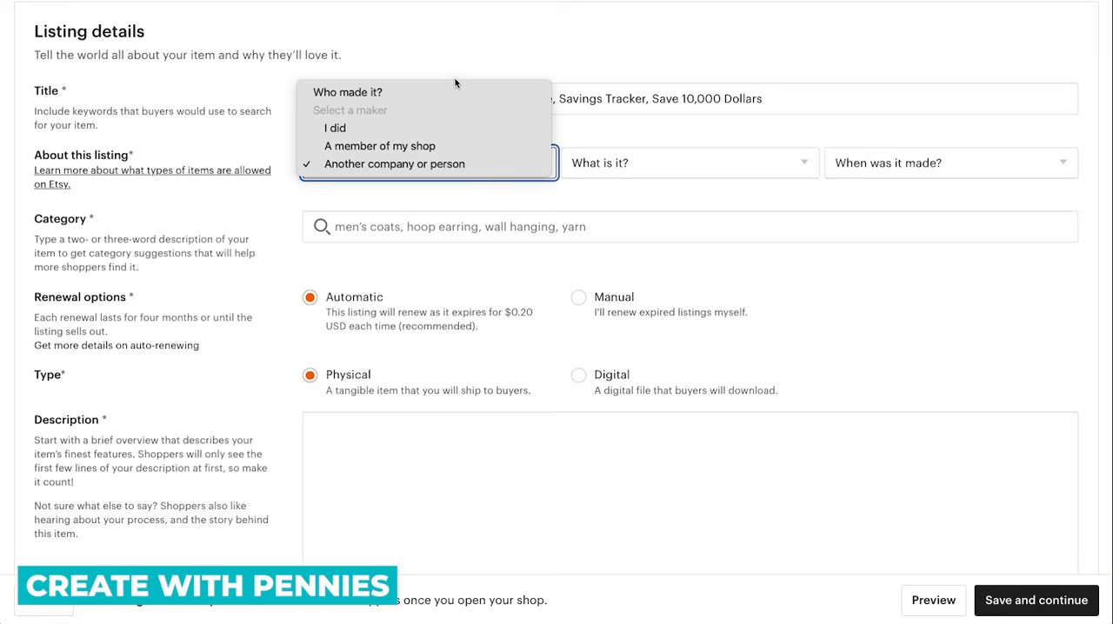
left_click(449, 128)
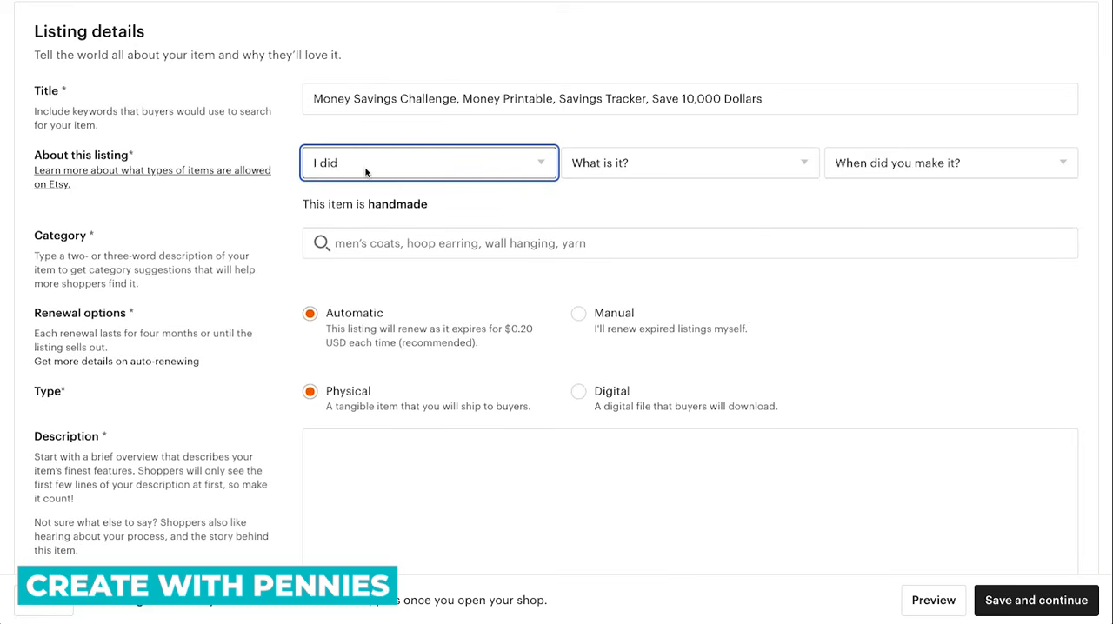
left_click(595, 169)
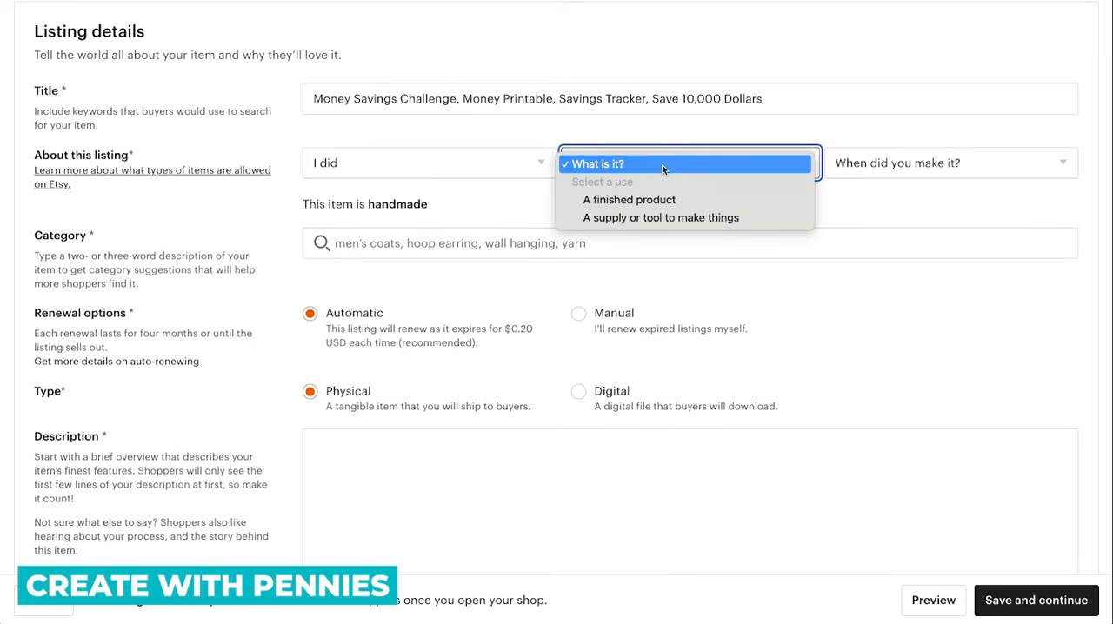
left_click(761, 202)
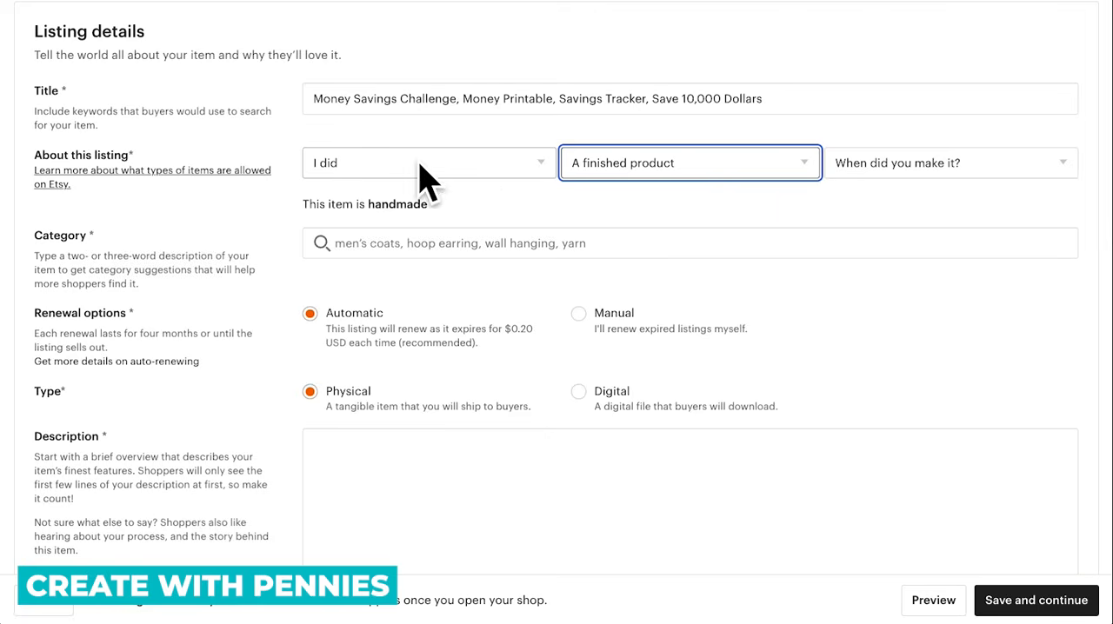
left_click(902, 166)
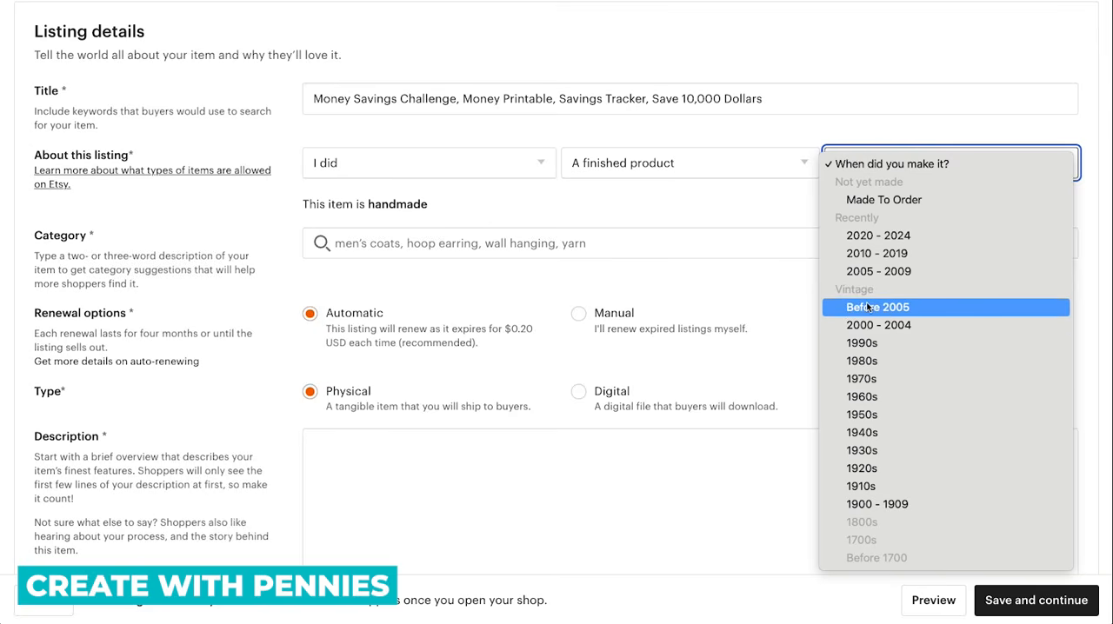
left_click(924, 201)
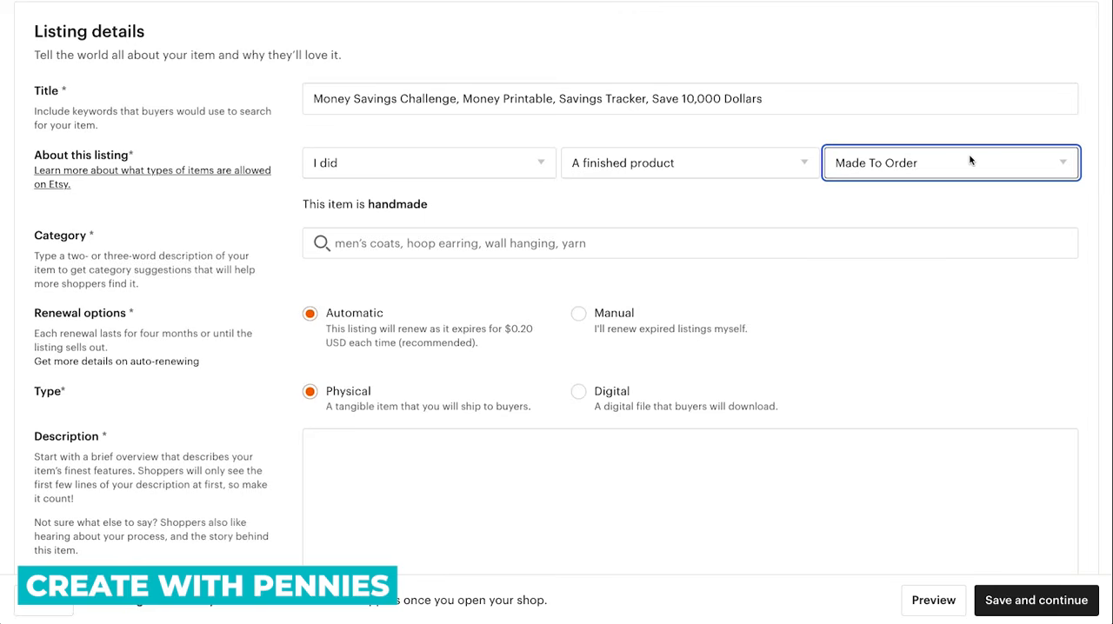
Search the listing category suggestions for "printable"
scroll(277, 228, "down", 1)
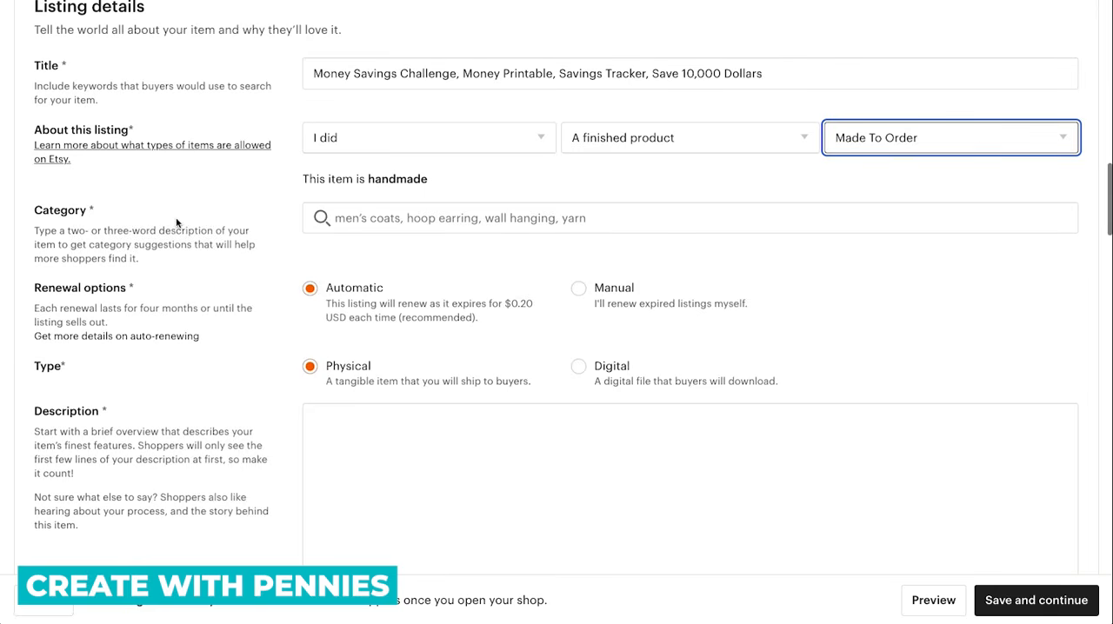
left_click(455, 215)
type("printable")
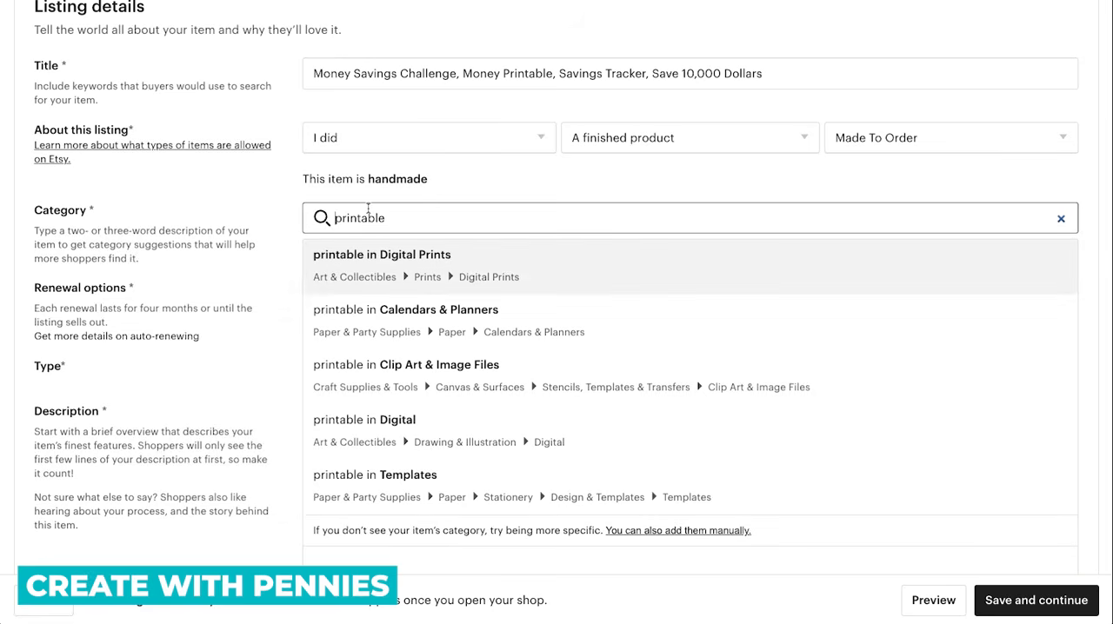
Search the listing categories for "vintage" and try the Dresses category under Women's Clothing
double_click(369, 211)
type("vintage")
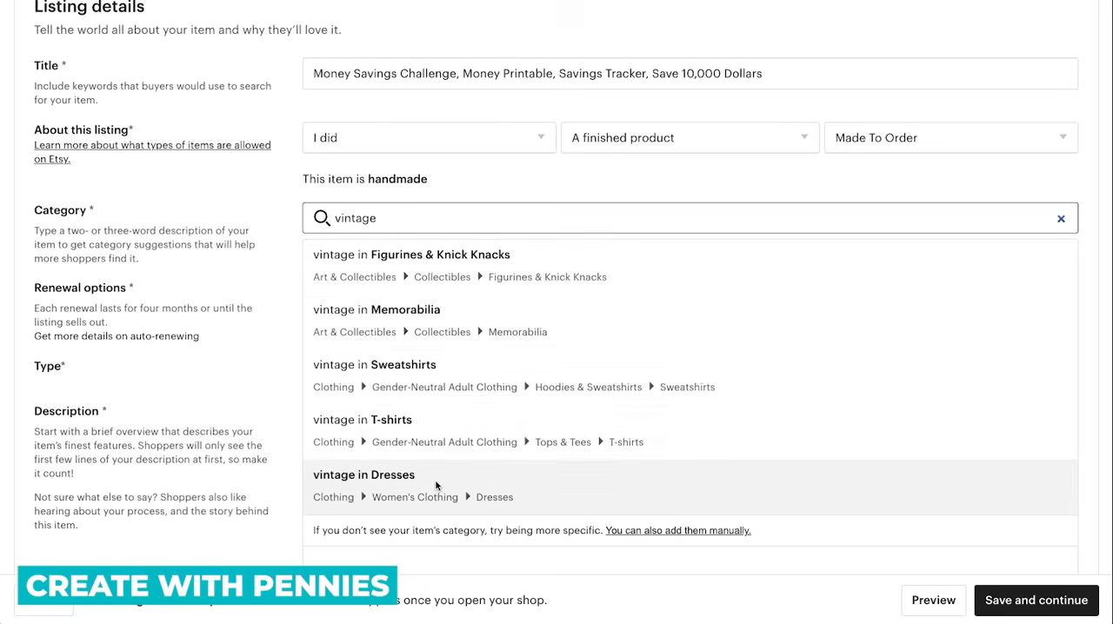
left_click(435, 486)
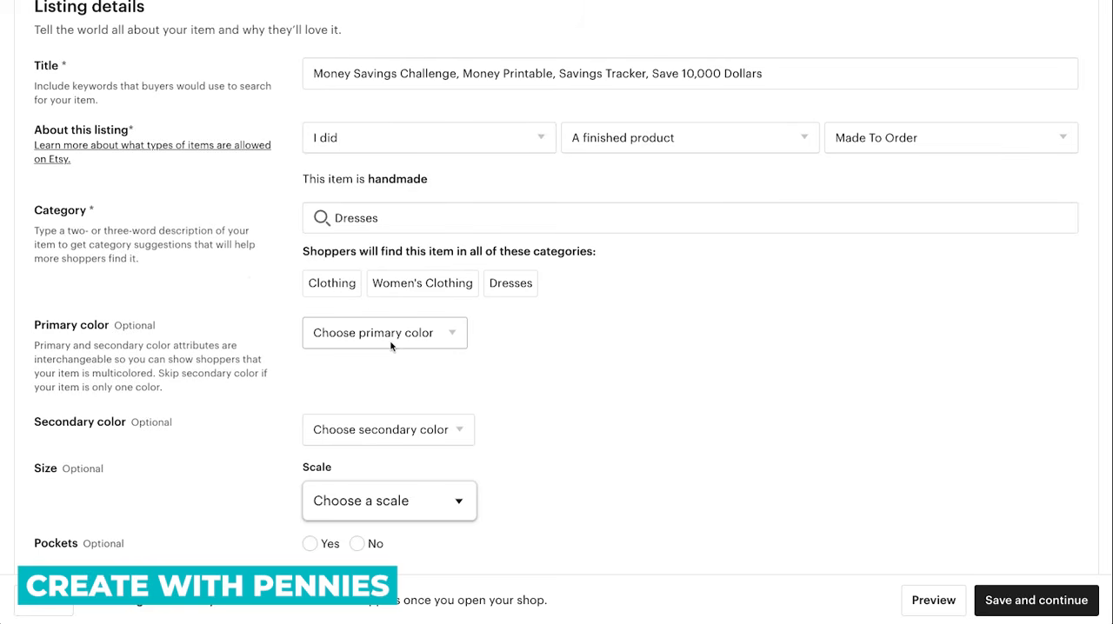
Replace the Dresses category by searching for "planner" and choosing Calendars & Planners under Paper & Party Supplies
left_click(389, 218)
double_click(389, 218)
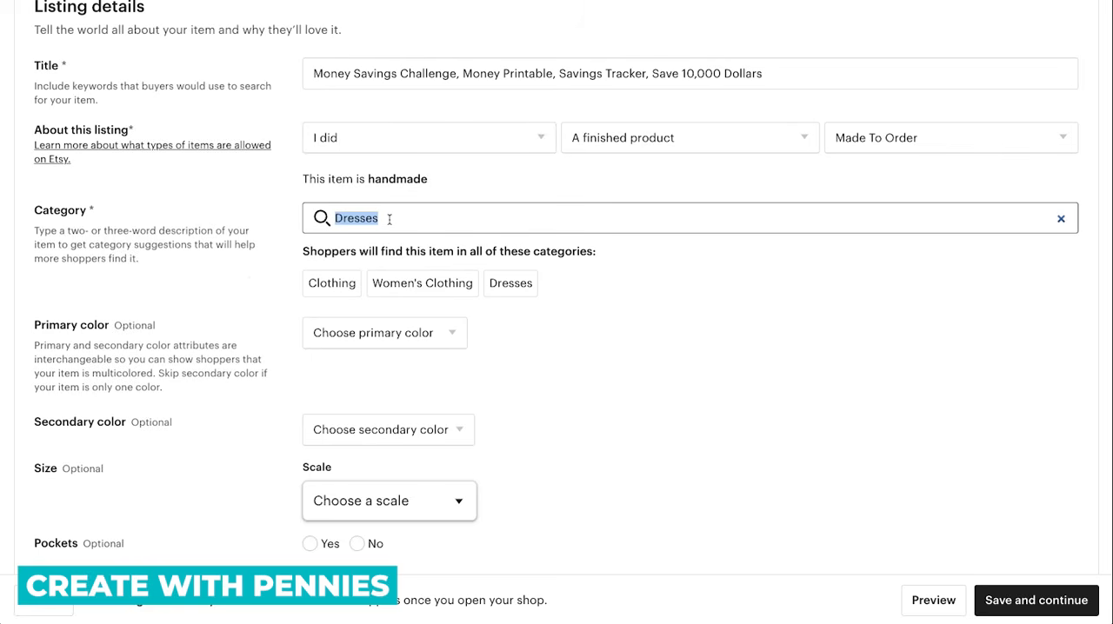
key("BackSpace")
type("printable")
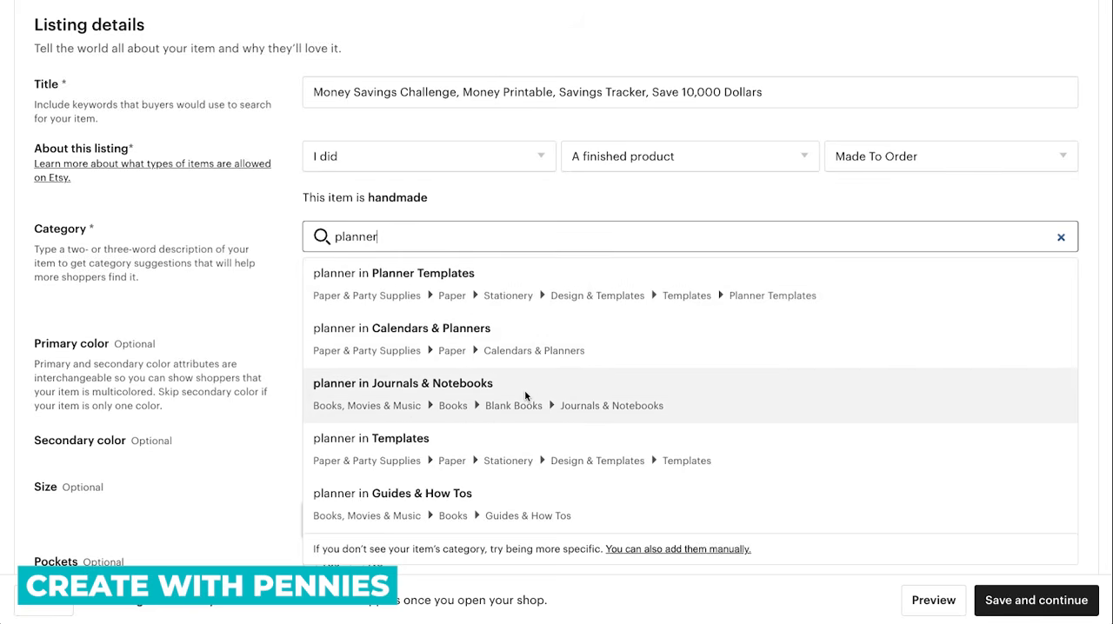
left_click(523, 348)
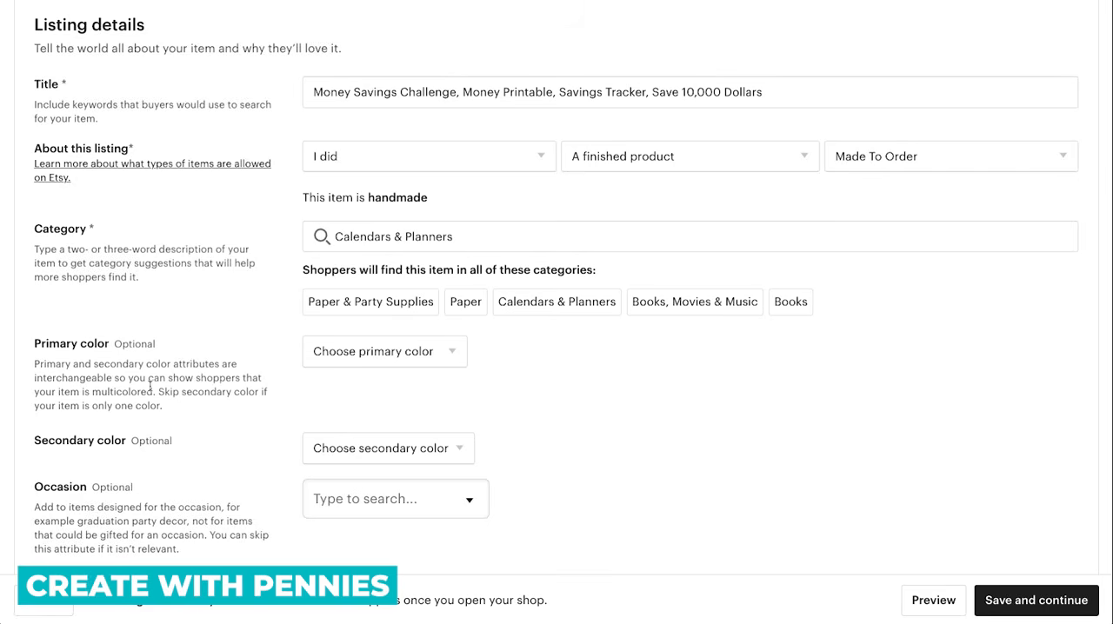
Look through the primary and secondary color options without choosing any
left_click(404, 351)
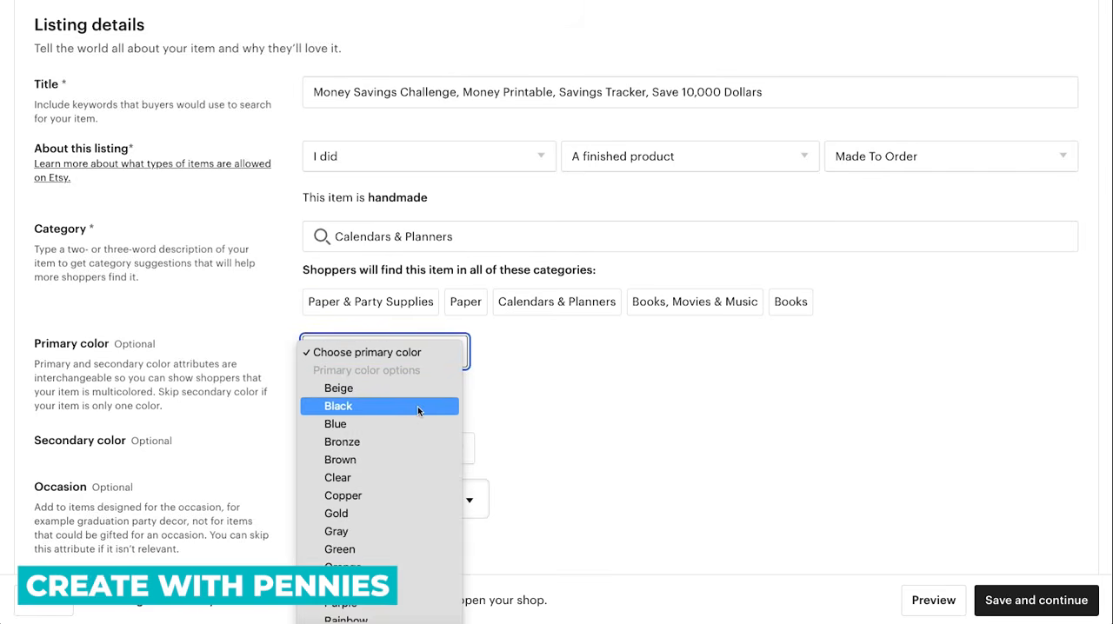
scroll(417, 410, "down", 2)
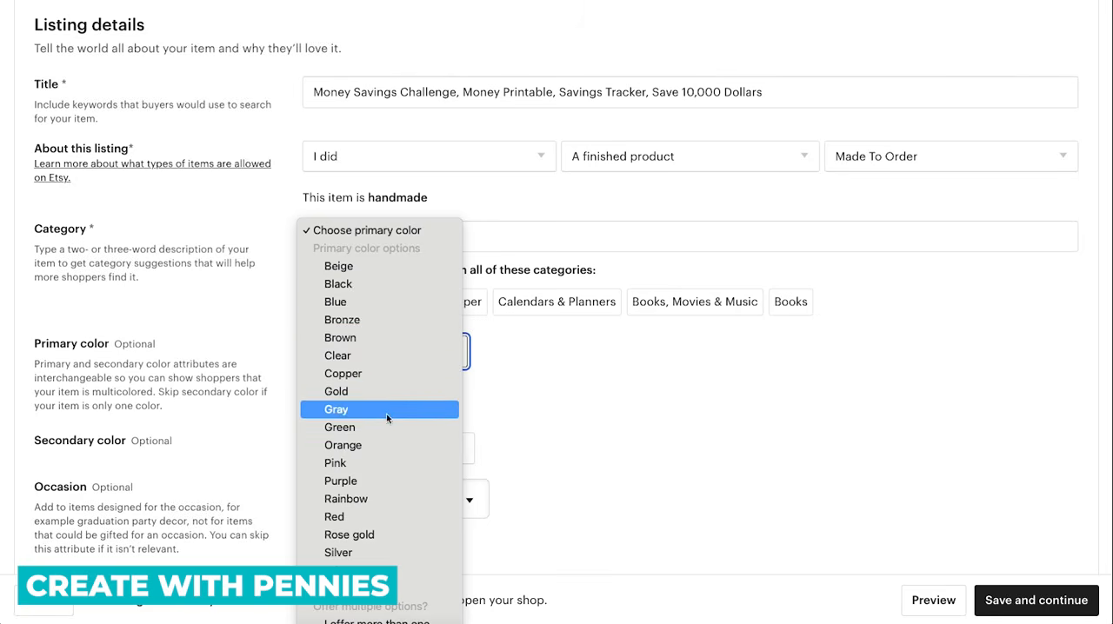
left_click(570, 372)
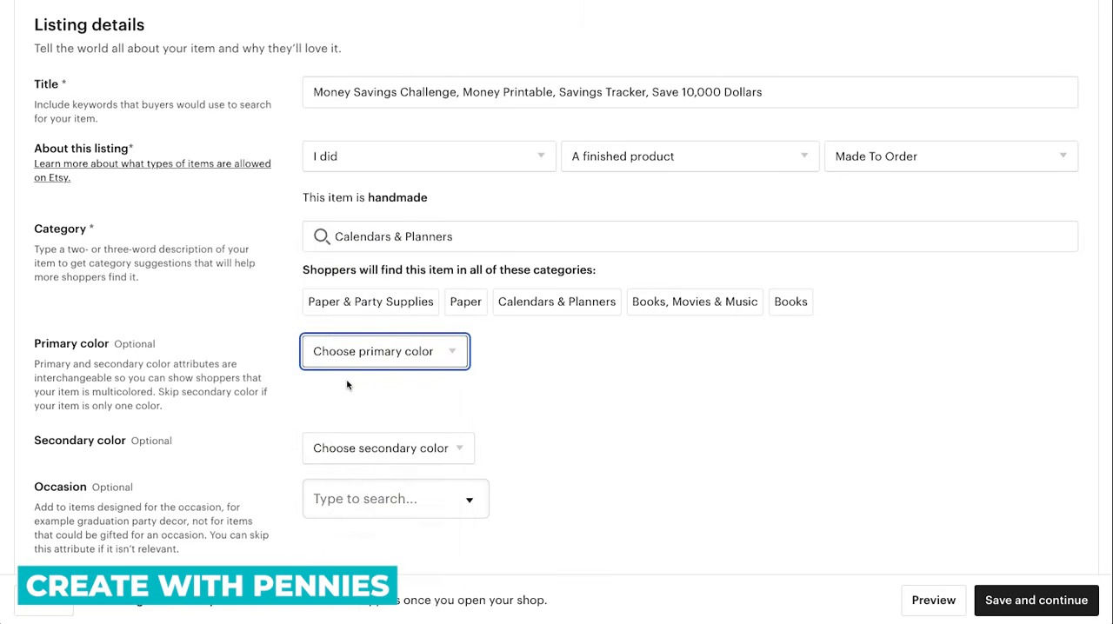
scroll(348, 386, "down", 3)
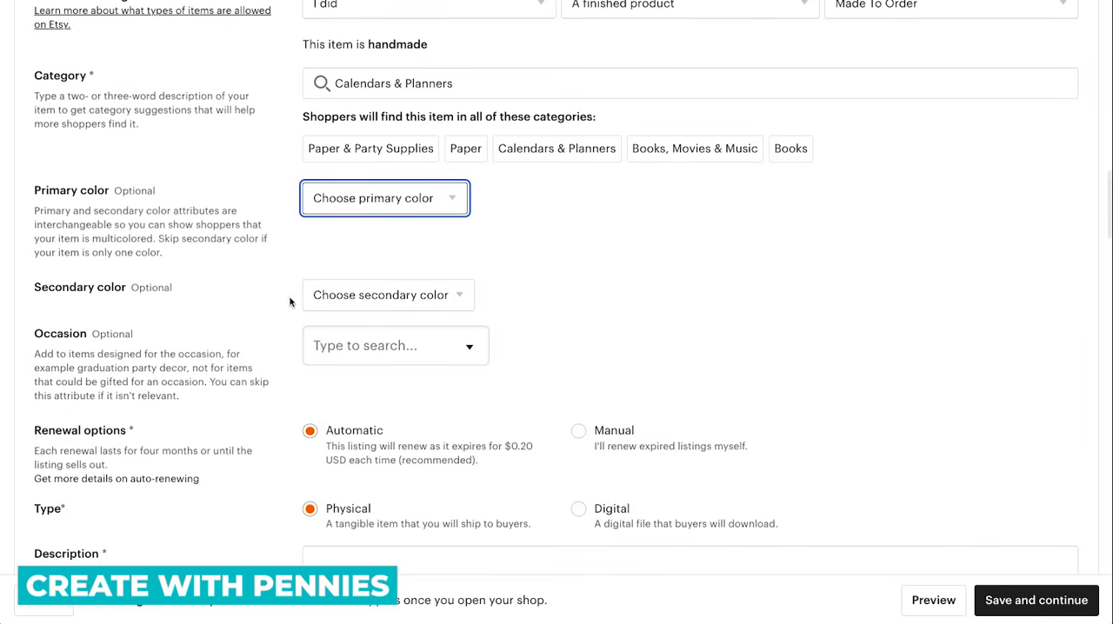
left_click(467, 297)
left_click(505, 316)
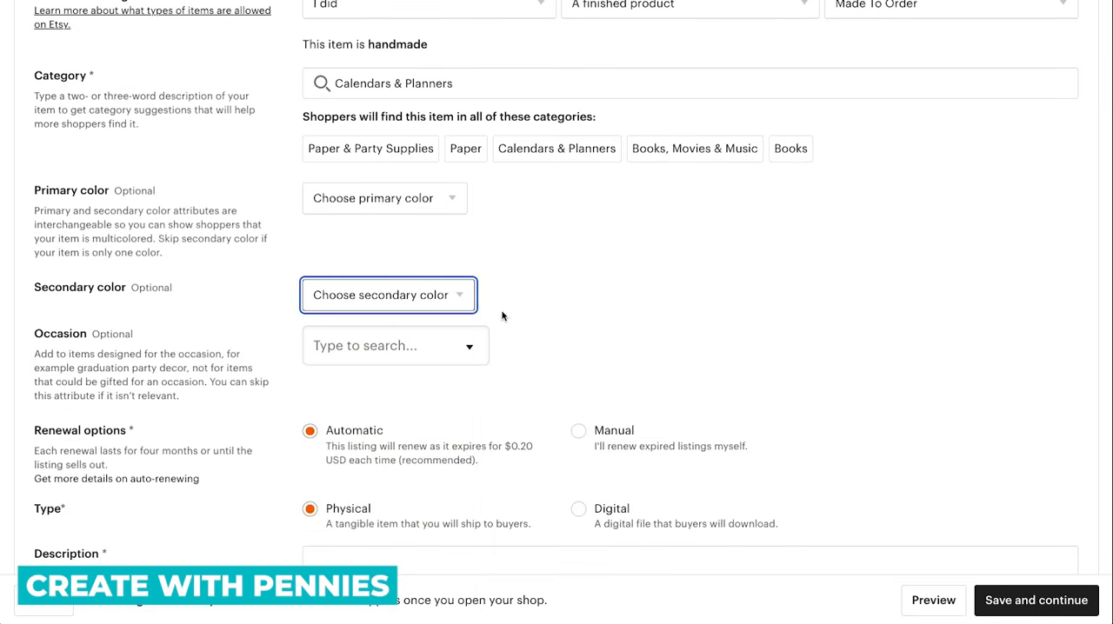
Browse the available occasion options for the listing and leave the occasion unset
left_click(479, 346)
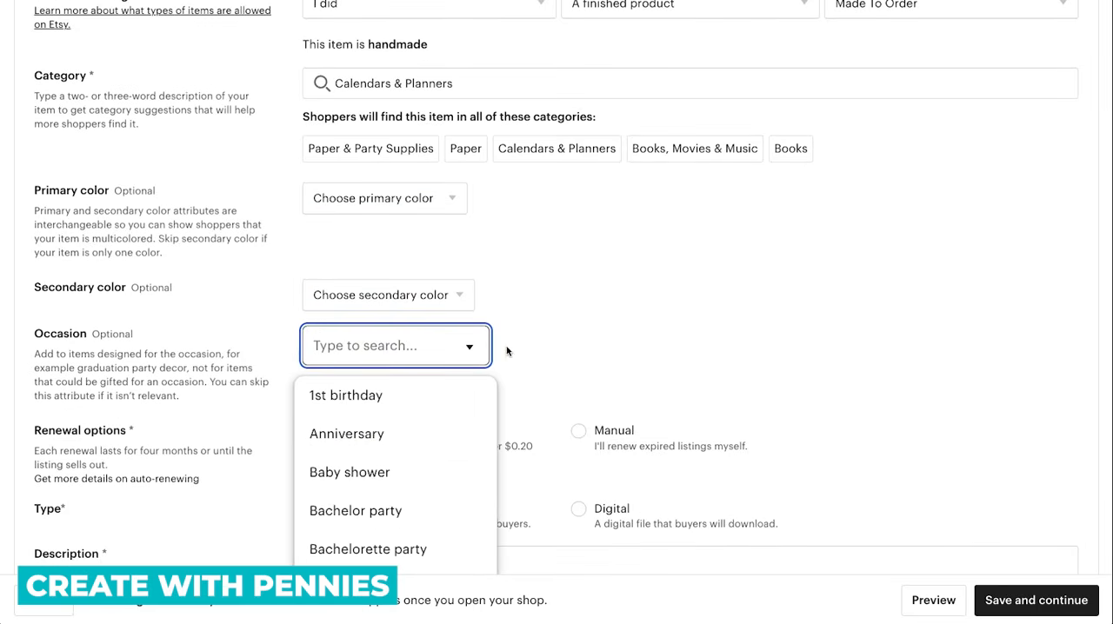
scroll(549, 354, "down", 2)
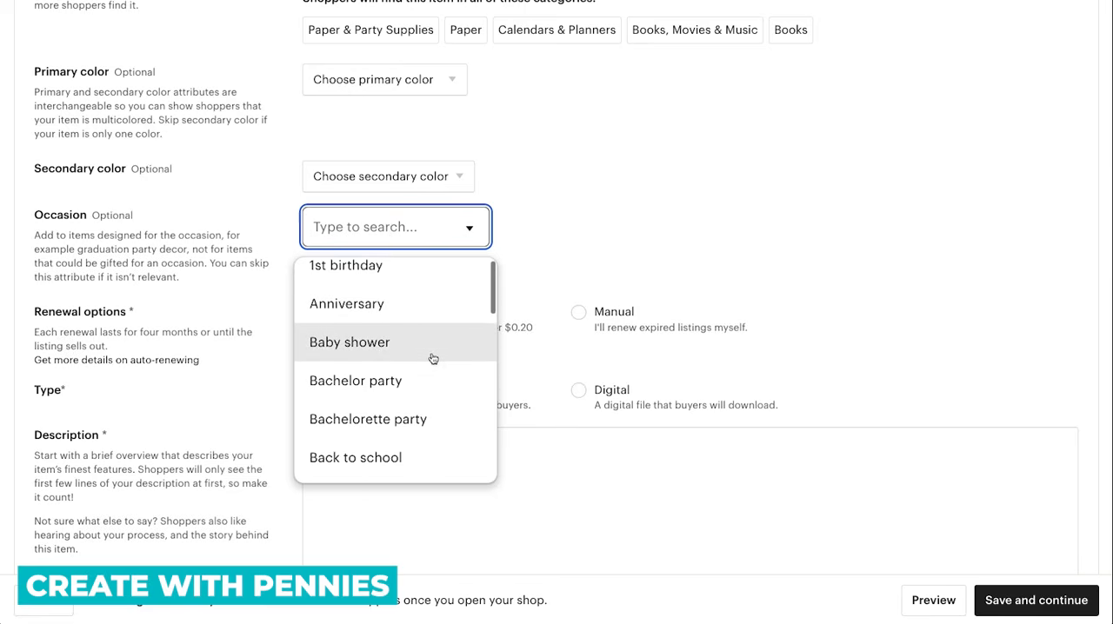
scroll(430, 361, "down", 1)
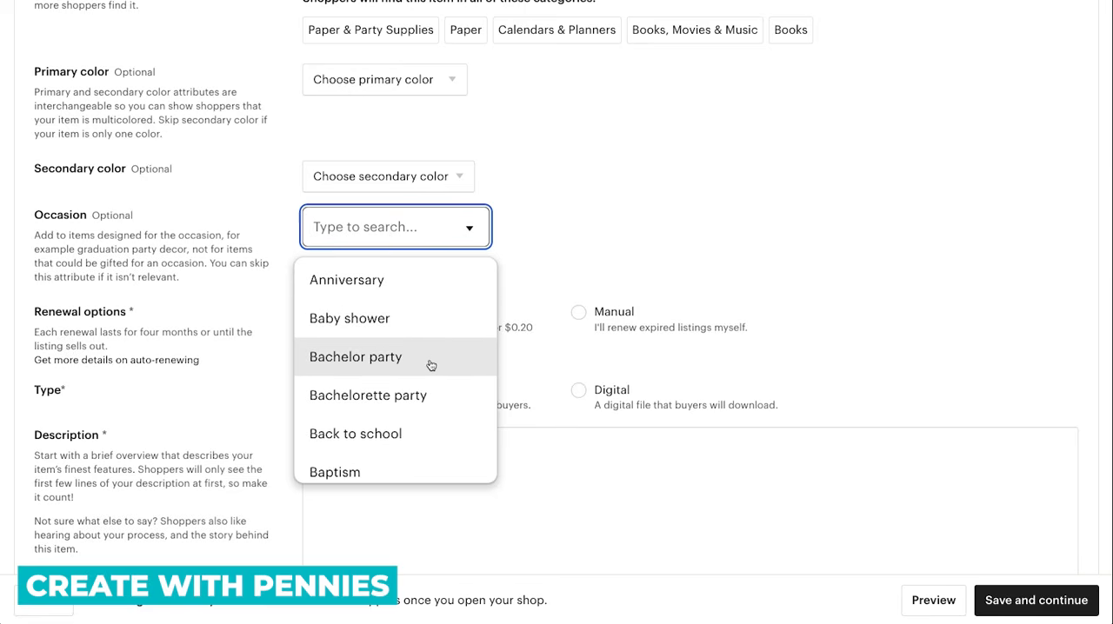
scroll(430, 365, "down", 2)
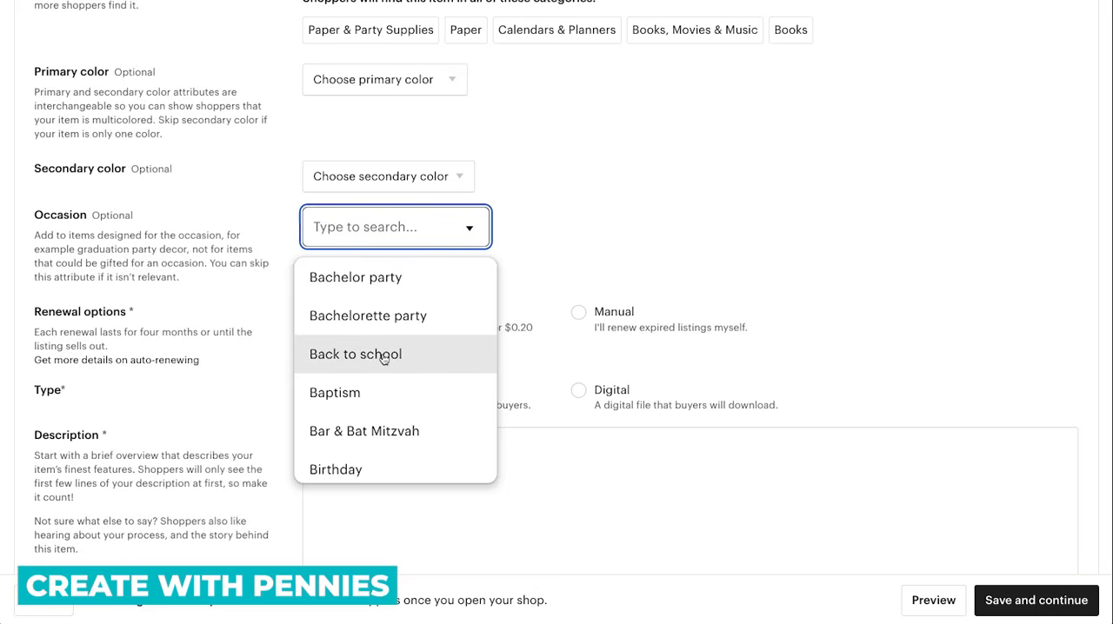
scroll(383, 366, "down", 4)
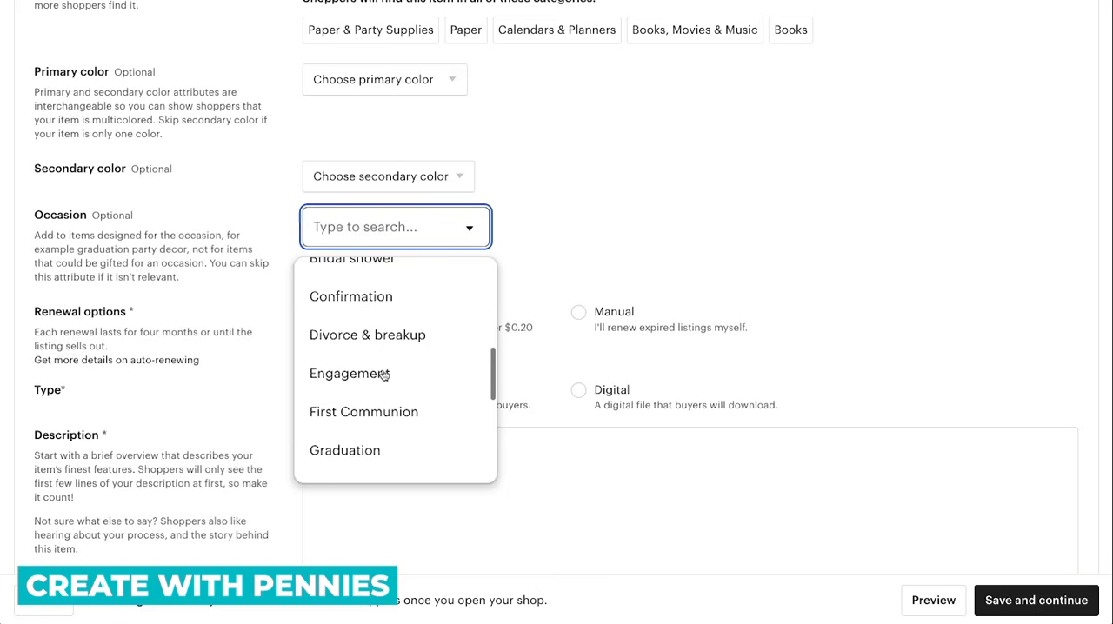
scroll(384, 374, "down", 5)
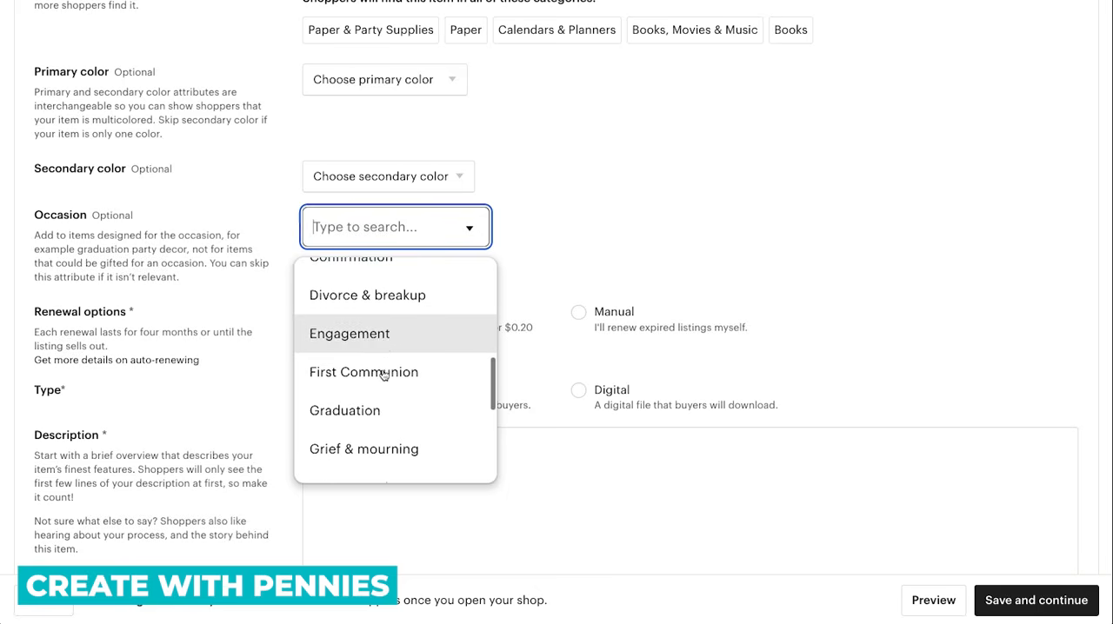
left_click(611, 207)
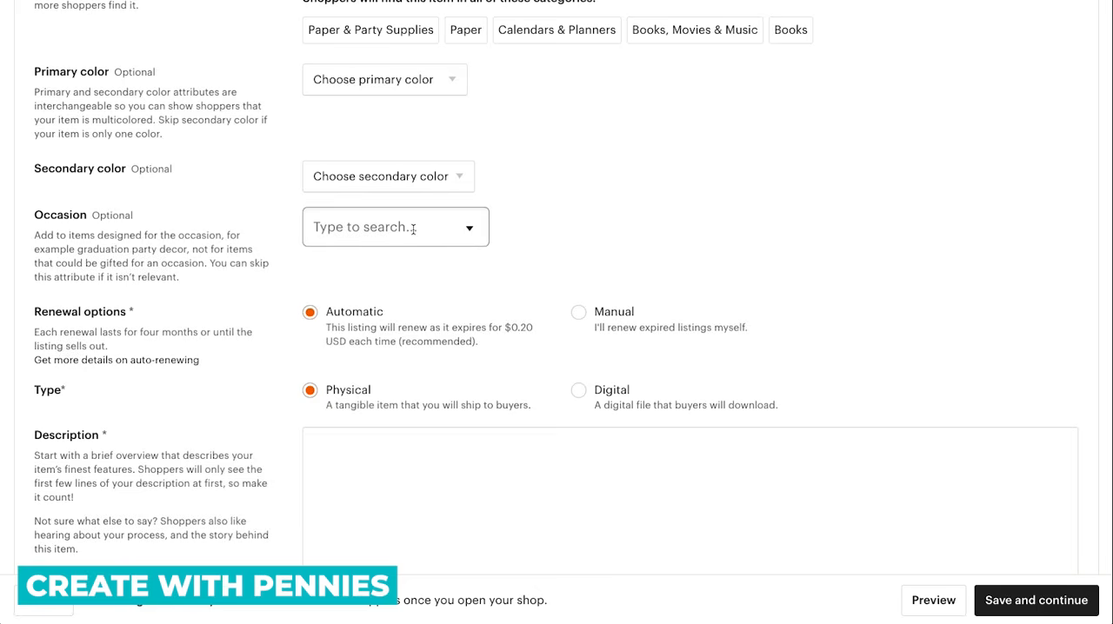
Choose Automatic as the renewal option and Digital as the listing type
scroll(490, 295, "down", 2)
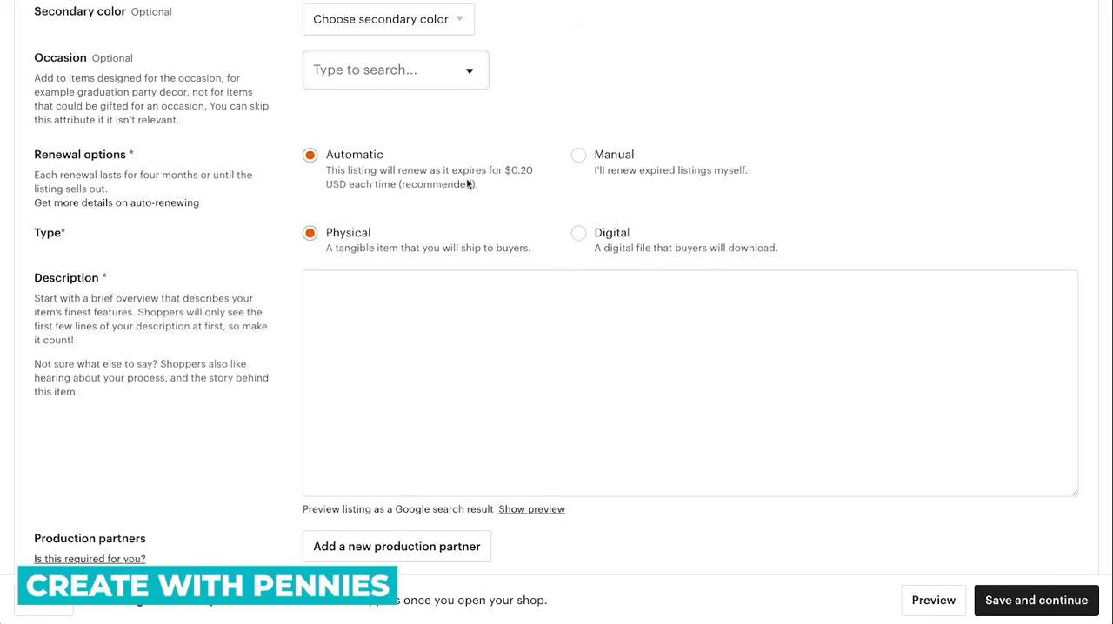
left_click(577, 156)
left_click(352, 156)
scroll(360, 168, "down", 1)
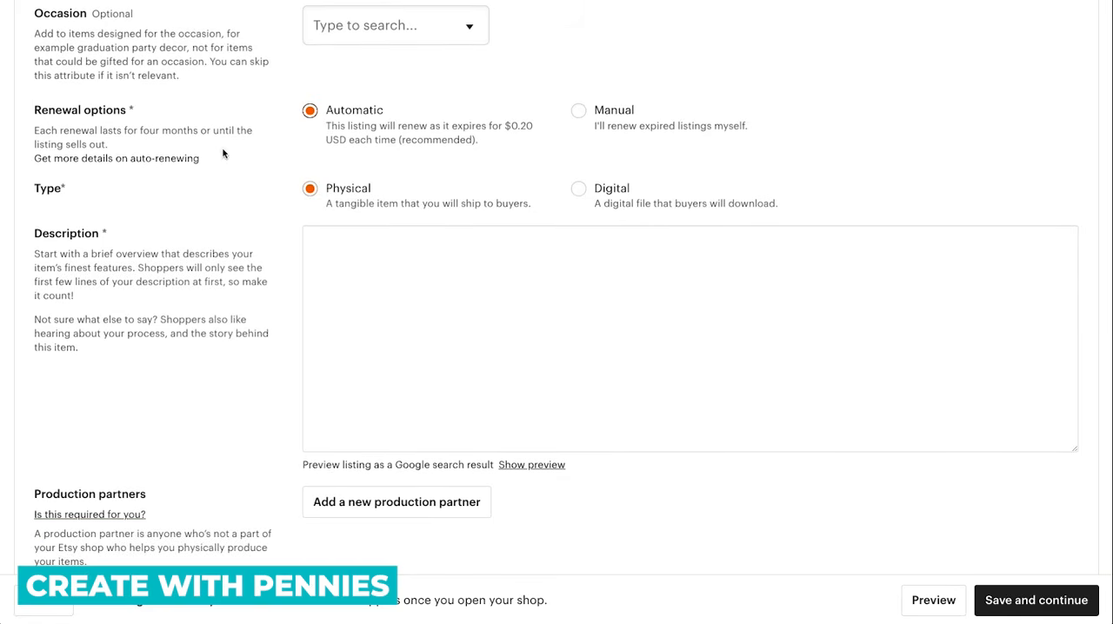
scroll(222, 154, "down", 1)
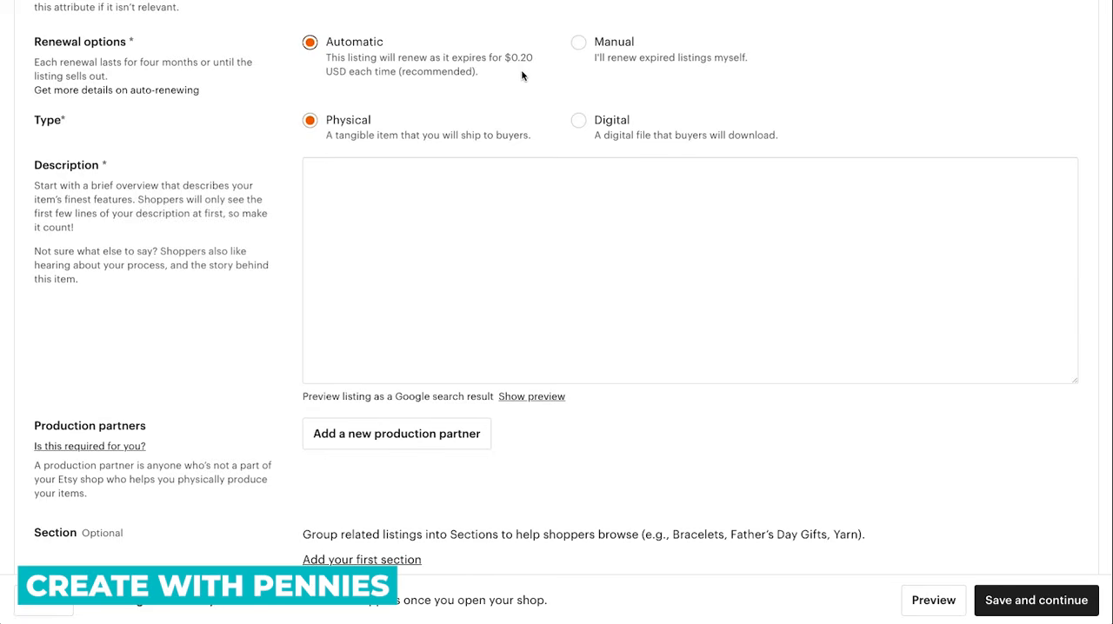
scroll(522, 75, "down", 1)
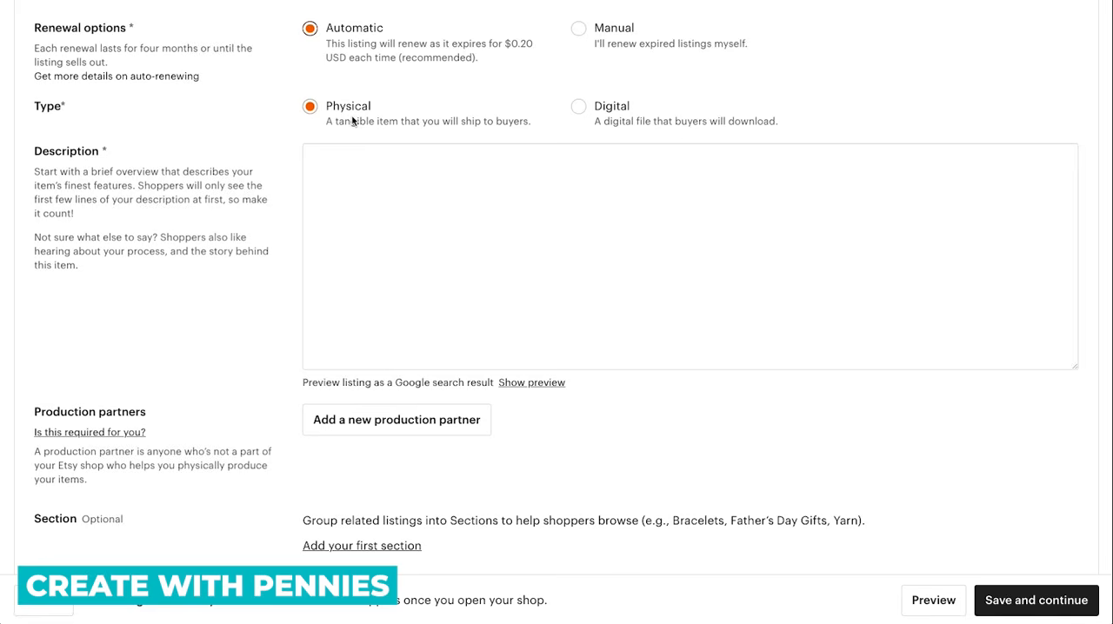
left_click(575, 111)
left_click(362, 113)
scroll(606, 120, "down", 1)
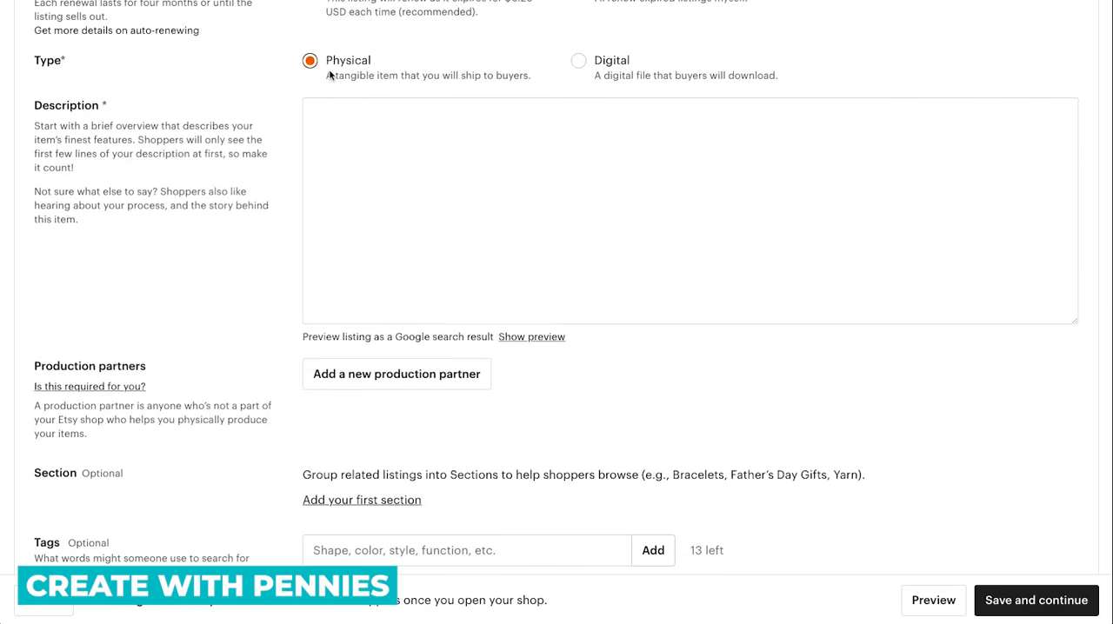
left_click(579, 61)
Begin the listing description with "Saving challenge printable to help you save $10,000."
scroll(637, 97, "down", 1)
scroll(638, 97, "down", 1)
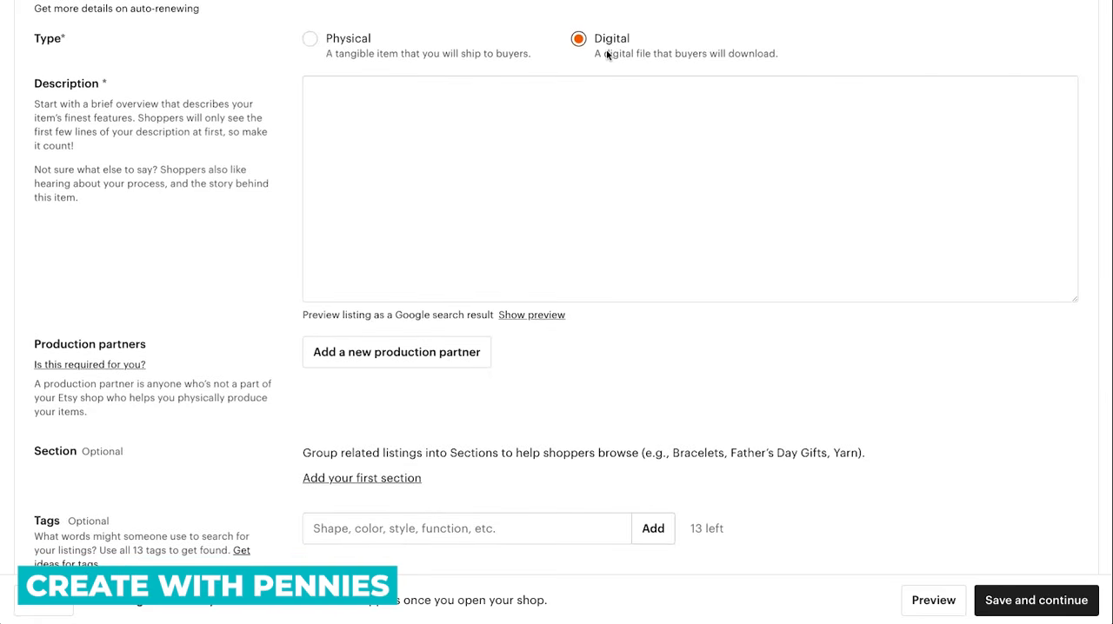
left_click(606, 130)
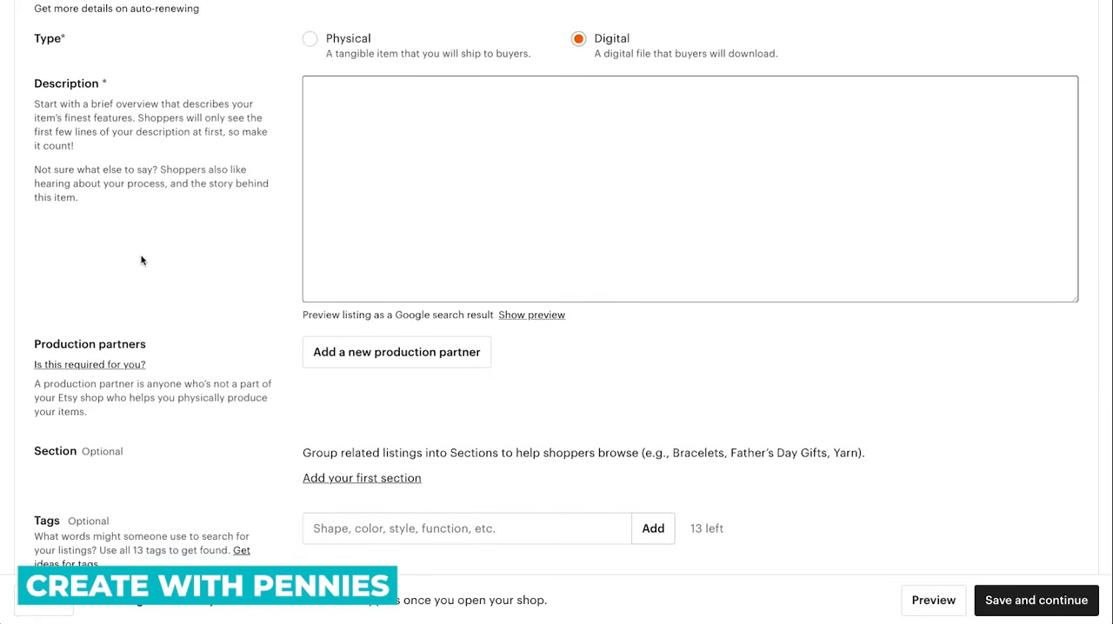
left_click(492, 131)
left_click(492, 131)
type("Saving challenge")
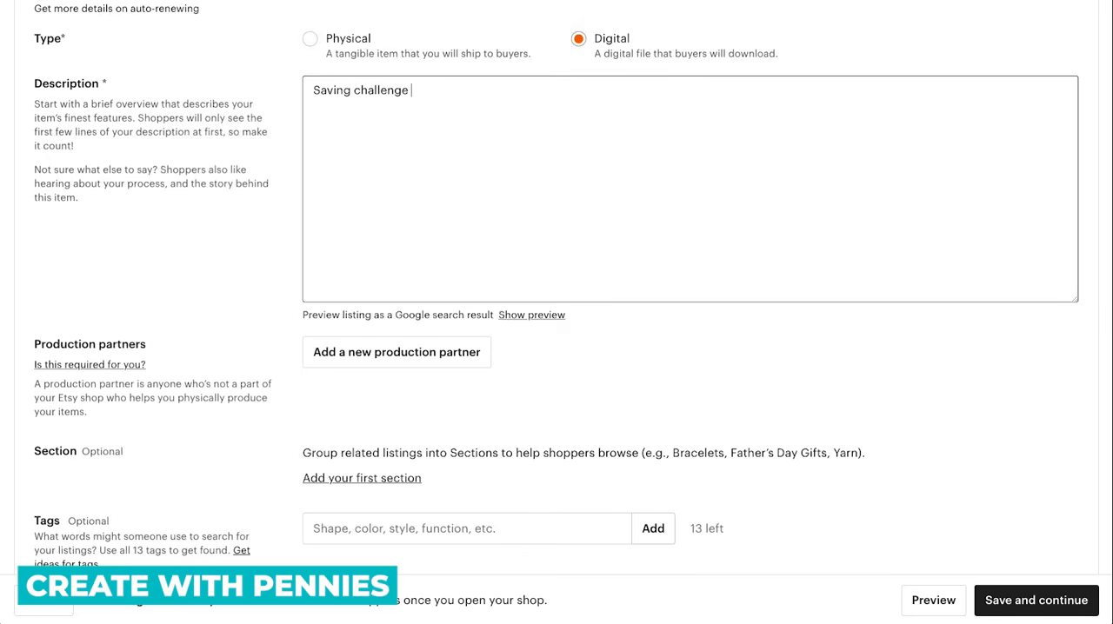
type("printable to help you ")
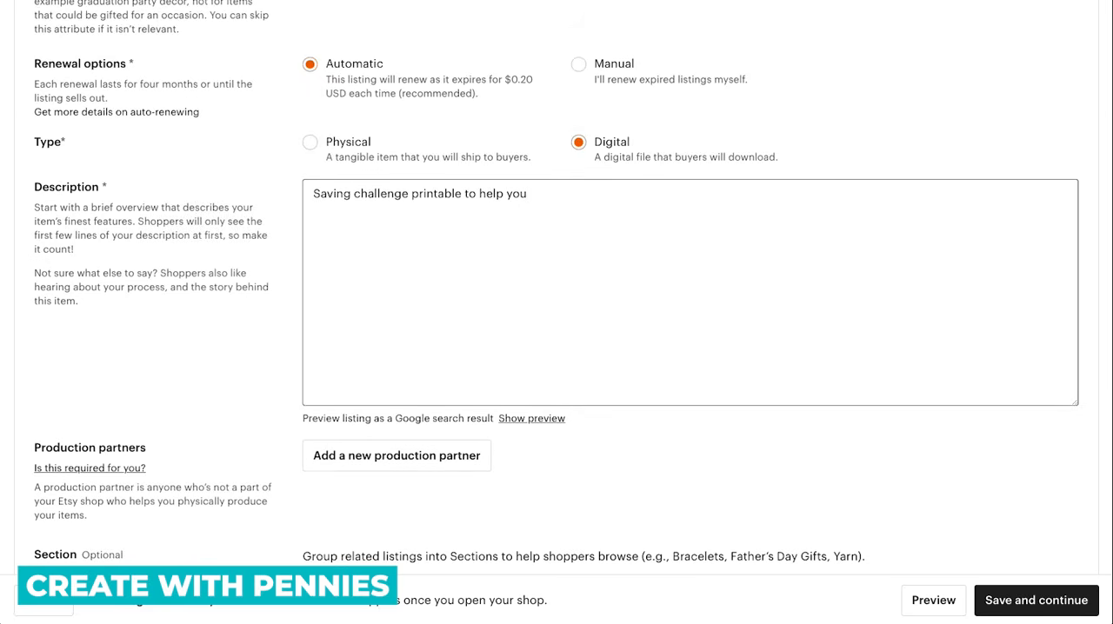
type("save $10m")
key("BackSpace")
type(",000.")
Copy the listing title "Money Savings Challenge, Money Printable, Savings Tracker, Save 10,000 Dollars" to the end of the description's first line
scroll(391, 313, "up", 10)
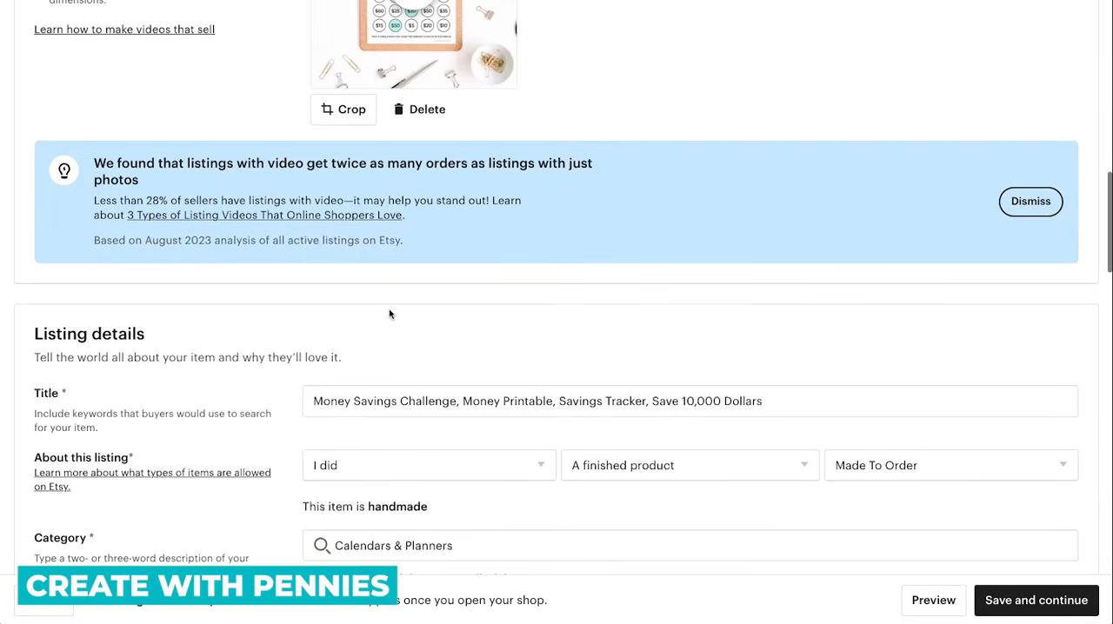
triple_click(415, 390)
key("ctrl+c")
scroll(415, 391, "down", 10)
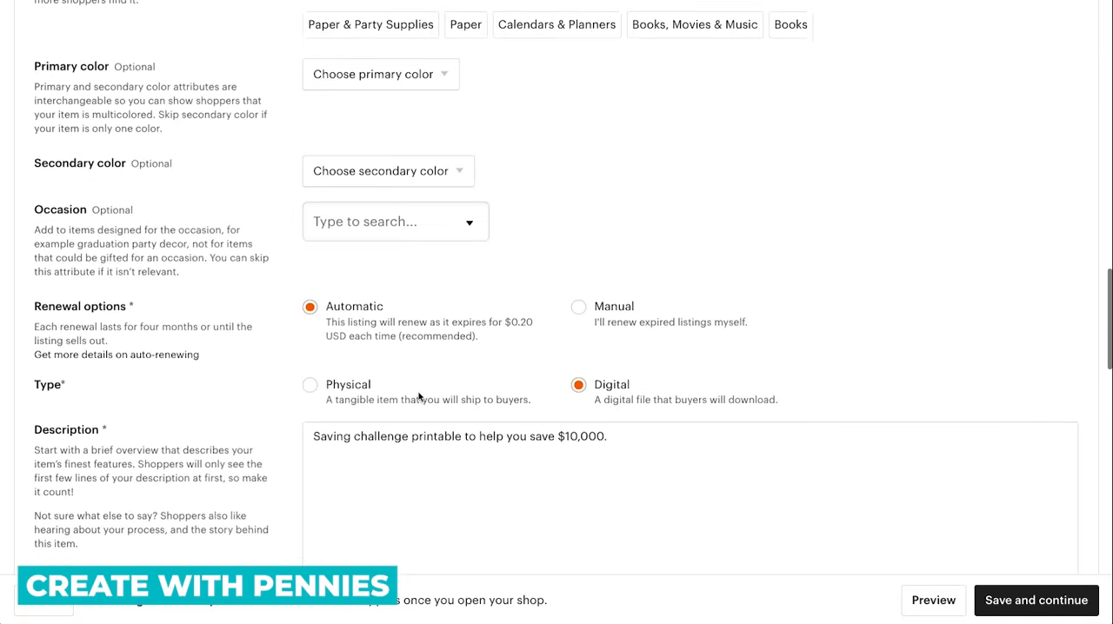
left_click(683, 308)
key("ctrl+v")
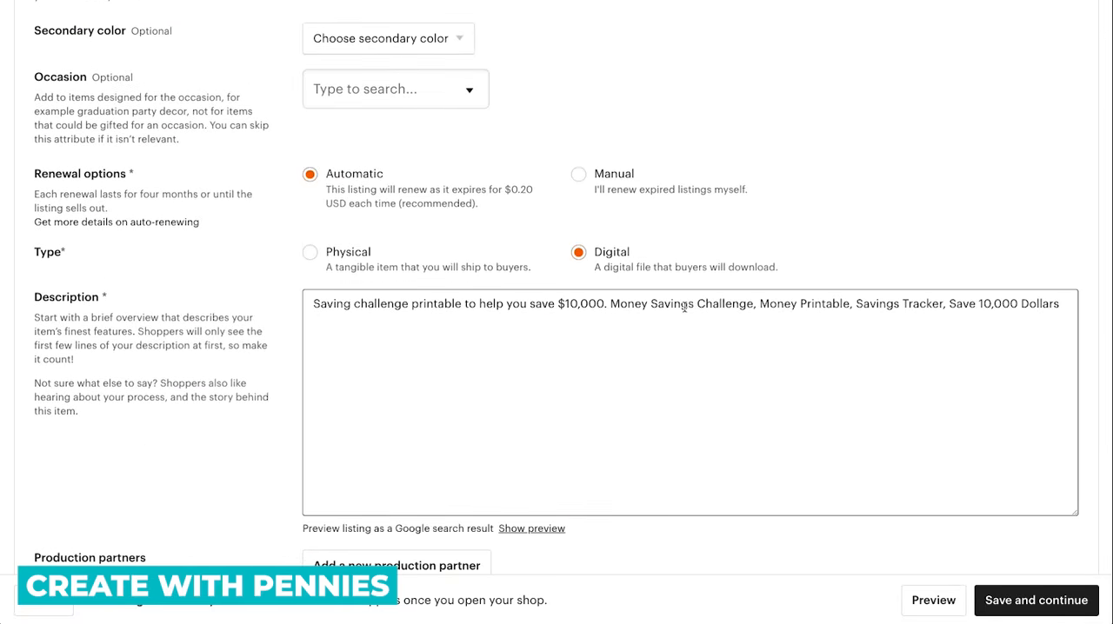
Paste a description paragraph saying this is a DIGITAL product to download and print at home, with no physical items shipped
key("Return")
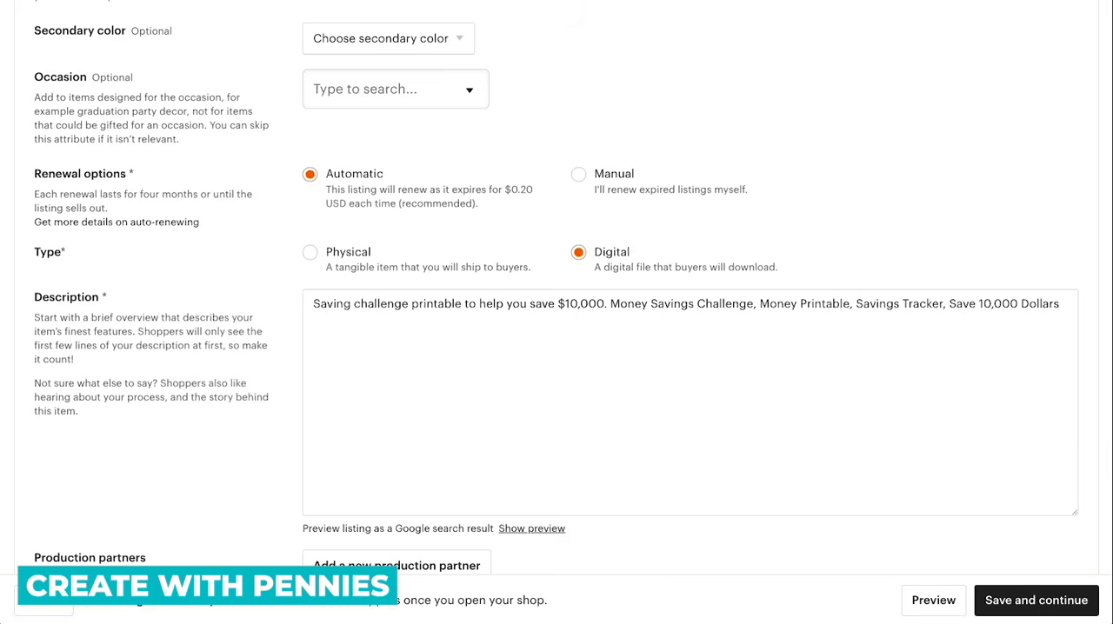
left_click(442, 365)
type("This is a DIGITAL product. You will download and print yourself at home. No physical items will be shipped to you. You will receive a PDF that includes each page listed above in the bundle.")
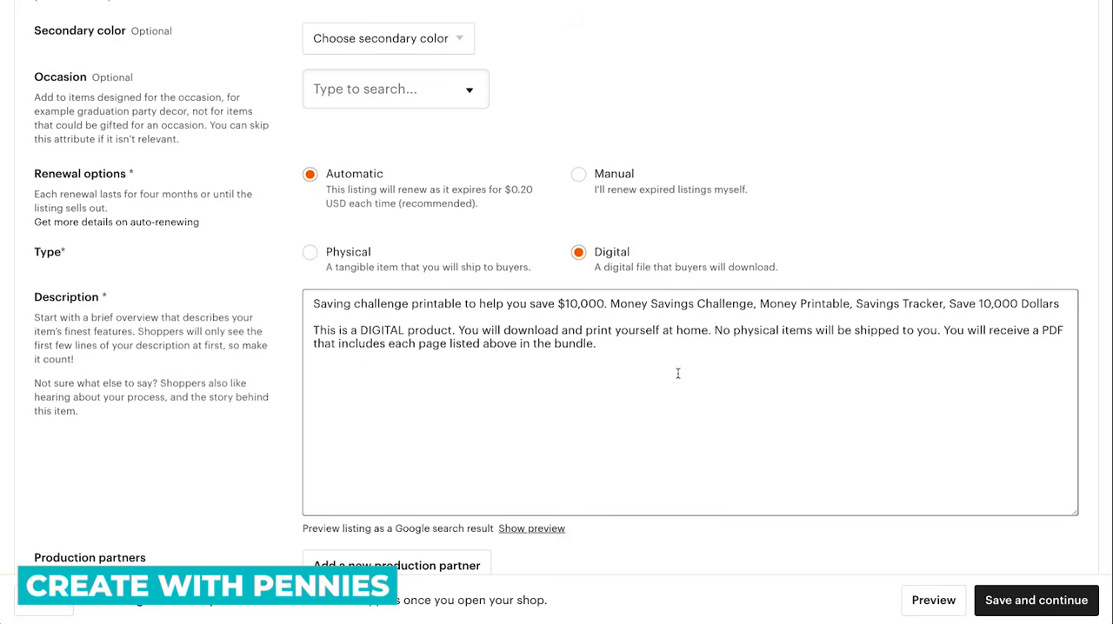
Add a "What you will receive:" section with the pasted text on the US Letter PDF, zipped file, savings tips PDF and no physical product
left_click(633, 344)
key("Return")
key("Return")
scroll(658, 397, "down", 1)
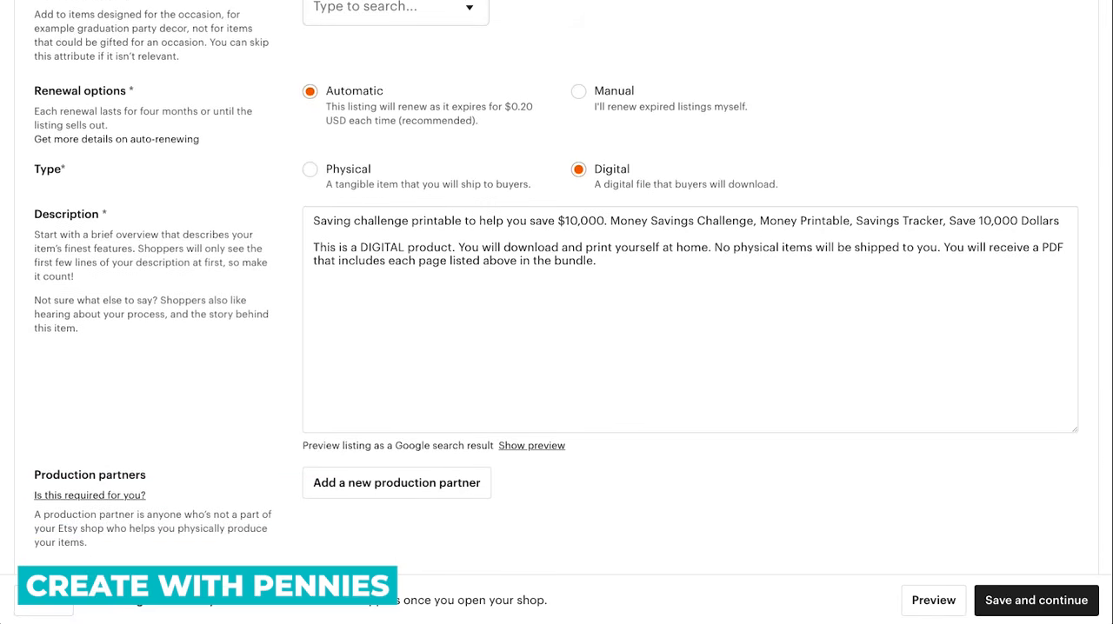
left_click(421, 301)
type("What")
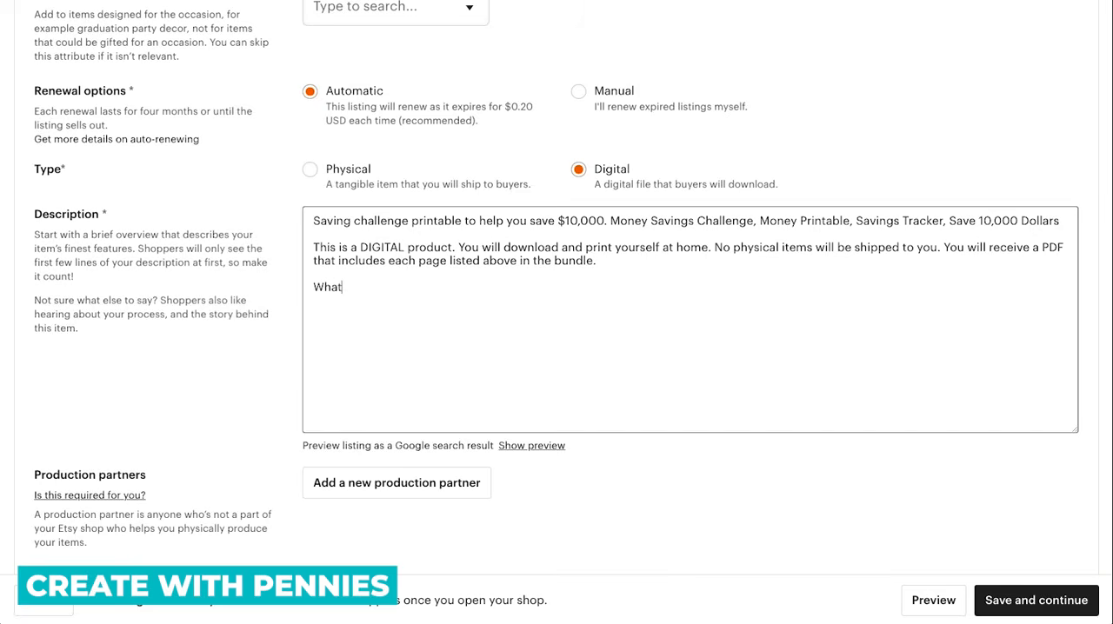
type(" you will receive:")
key("Return")
key("Return")
type("Printable design in a US Letter PDF File. There will be one PDF file with all the challenge printables, 1 zipped file with each individual file, and one PDF with the savings tips!  Please note that these are digital downloadable files and you will NOT receive a physical product.")
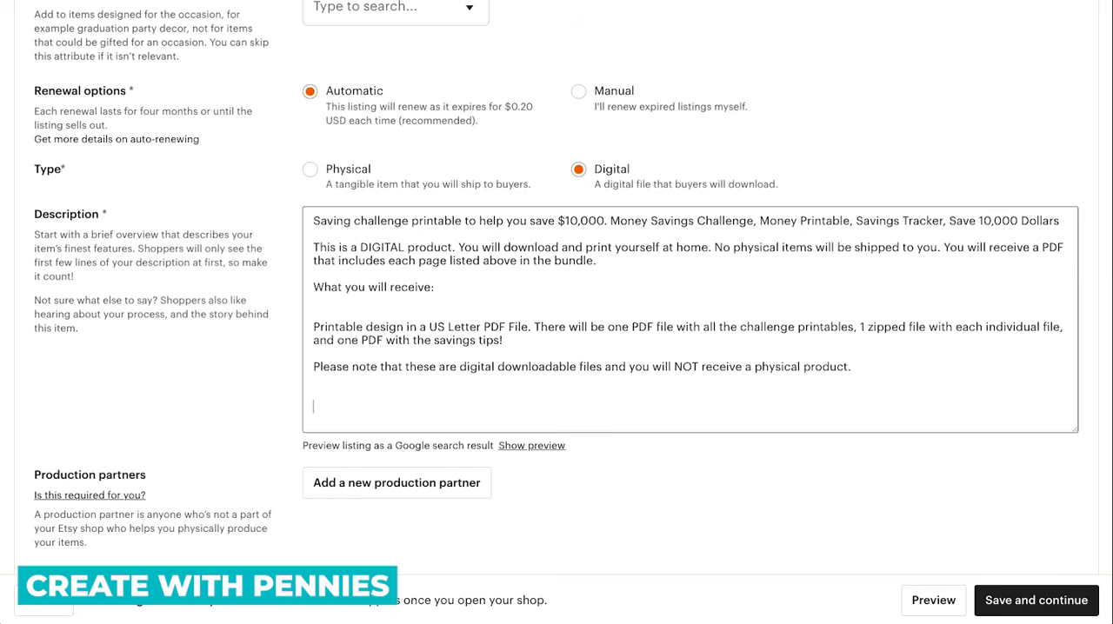
Add a "How to download:" section with the pasted instructions on payment confirmation and the View your files link to the Downloads page
key("alt+Tab")
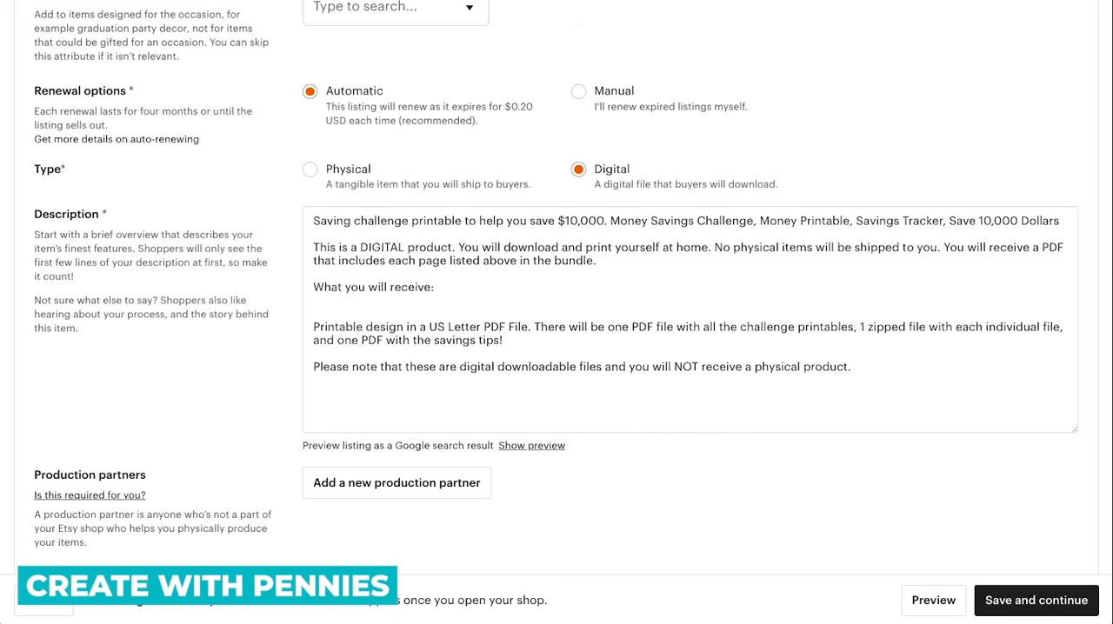
left_click(390, 387)
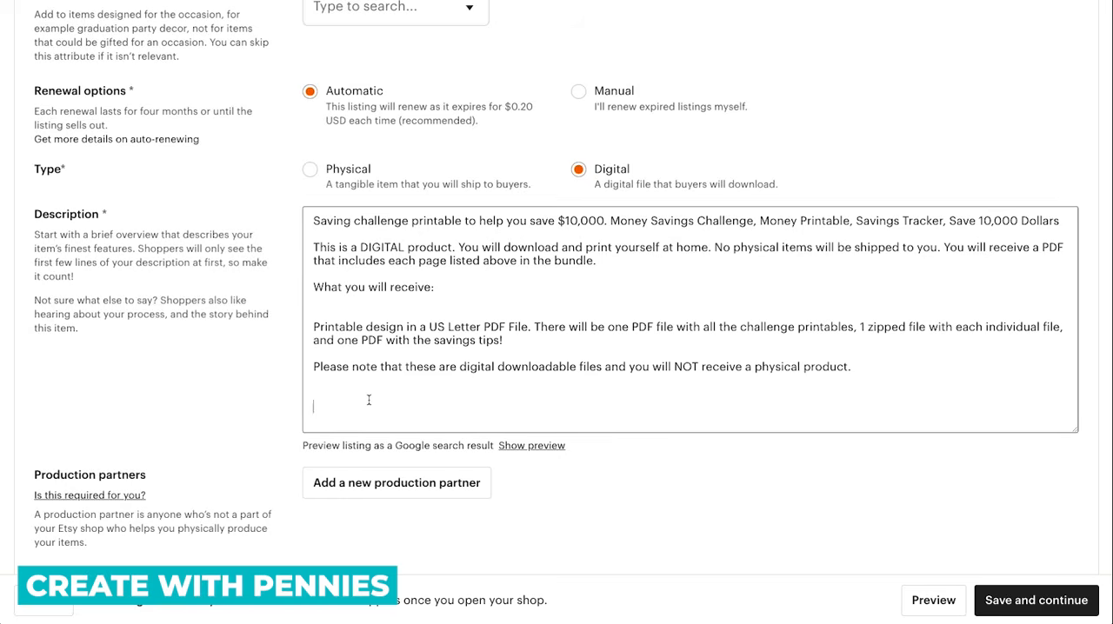
type("How to download:")
key("Return")
key("Return")
type("Downloads are available once your payment is confirmed. If you paid with PayPal or a credit card on Etsy, confirmation might take a few minutes.  After purchasing a digital file, you’ll see a View your files link which goes to the Downloads page. Here, you can download all the files associated with your order.")
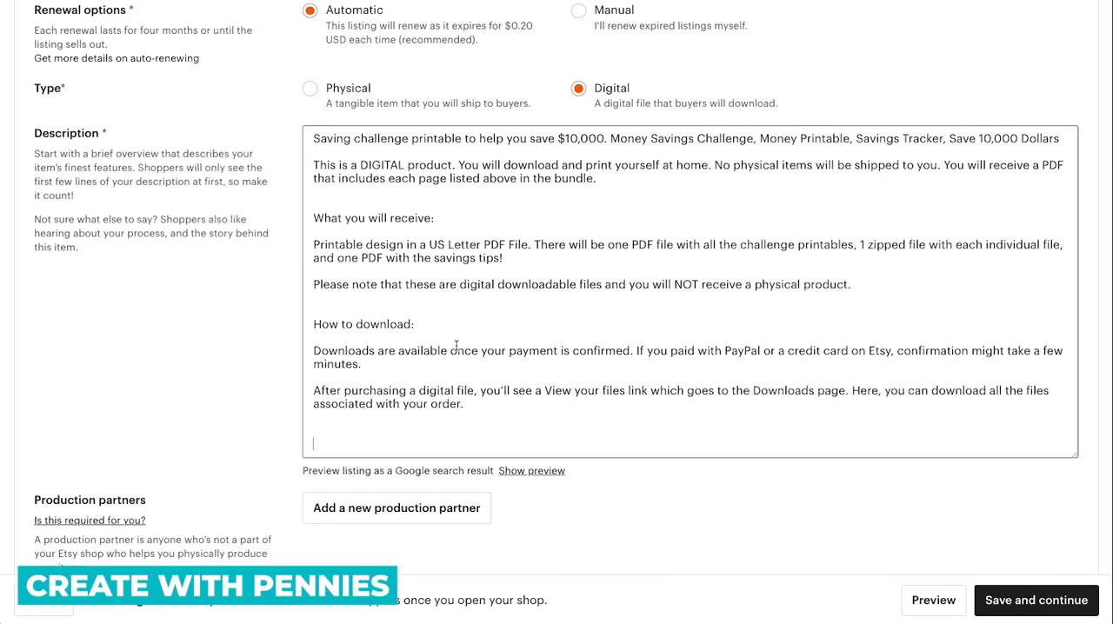
Add a "Refund policy:" section to the end of the description with the pasted text on no refunds and contacting the shop about download problems
scroll(463, 347, "down", 3)
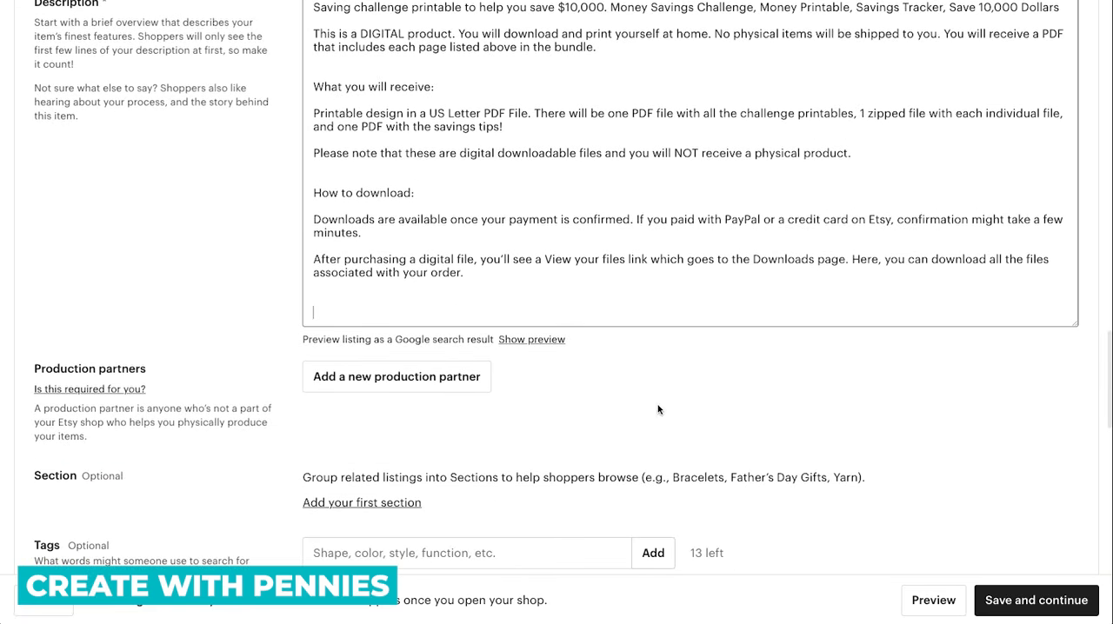
scroll(366, 219, "down", 1)
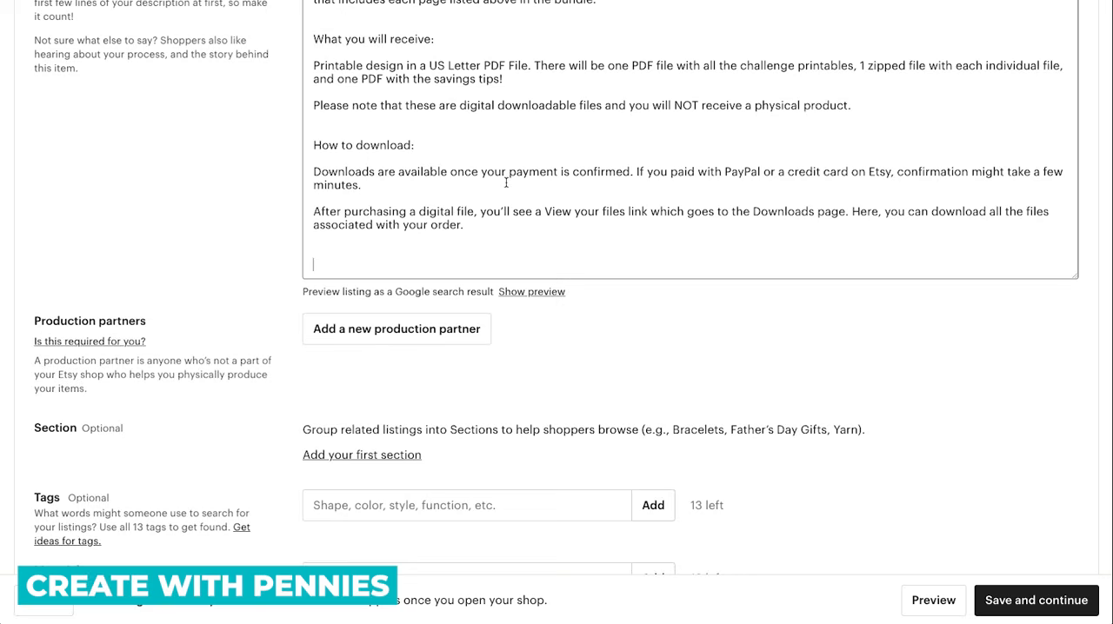
scroll(504, 190, "up", 2)
scroll(504, 191, "up", 3)
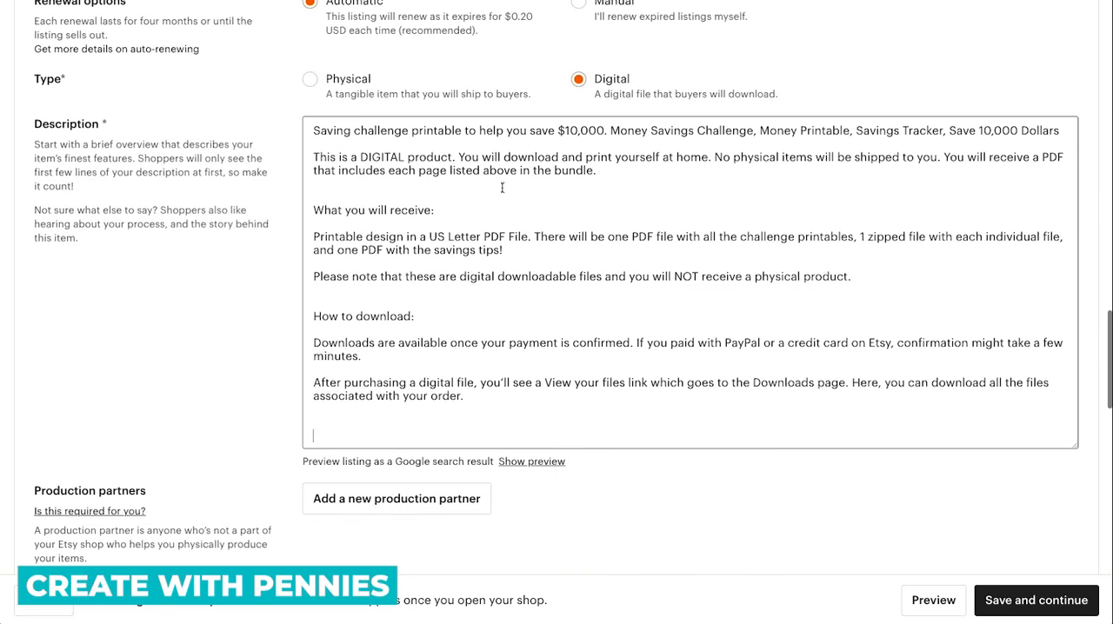
key("Return")
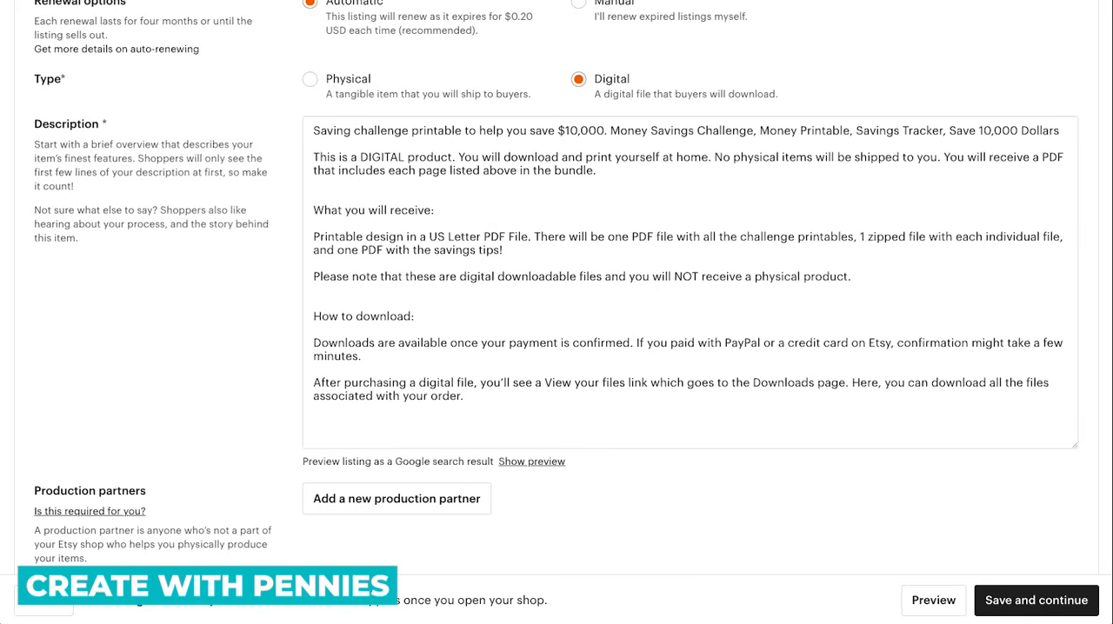
left_click(537, 434)
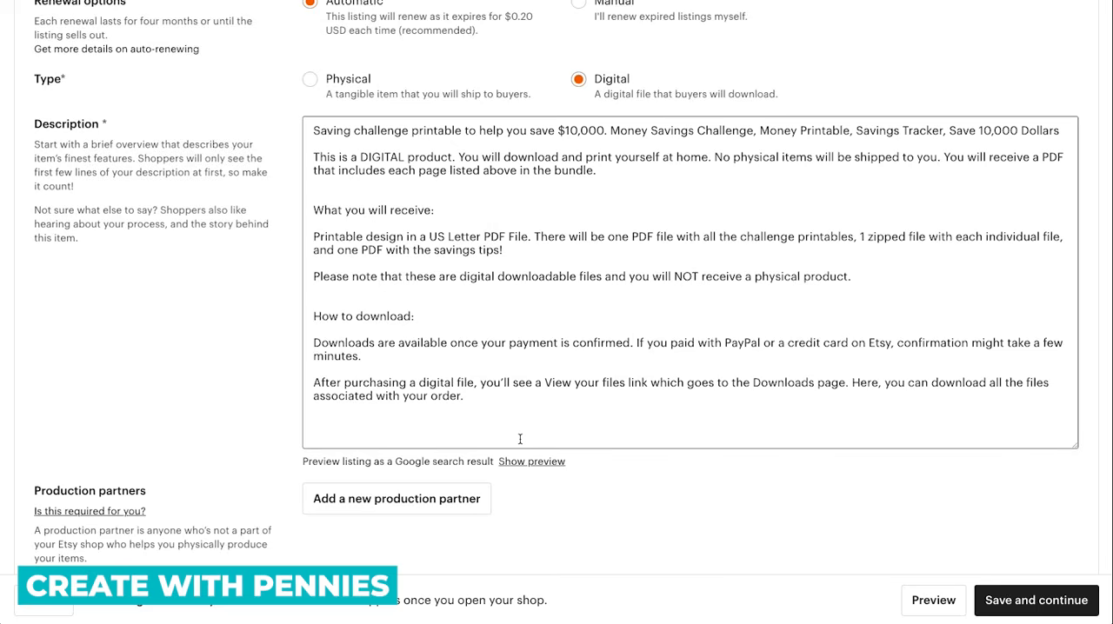
type("Refund policy:  Due to the digital nature of this item, no refund is available. If you have any problems downloading this file please contact us and we would be happy to help.")
scroll(471, 216, "down", 1)
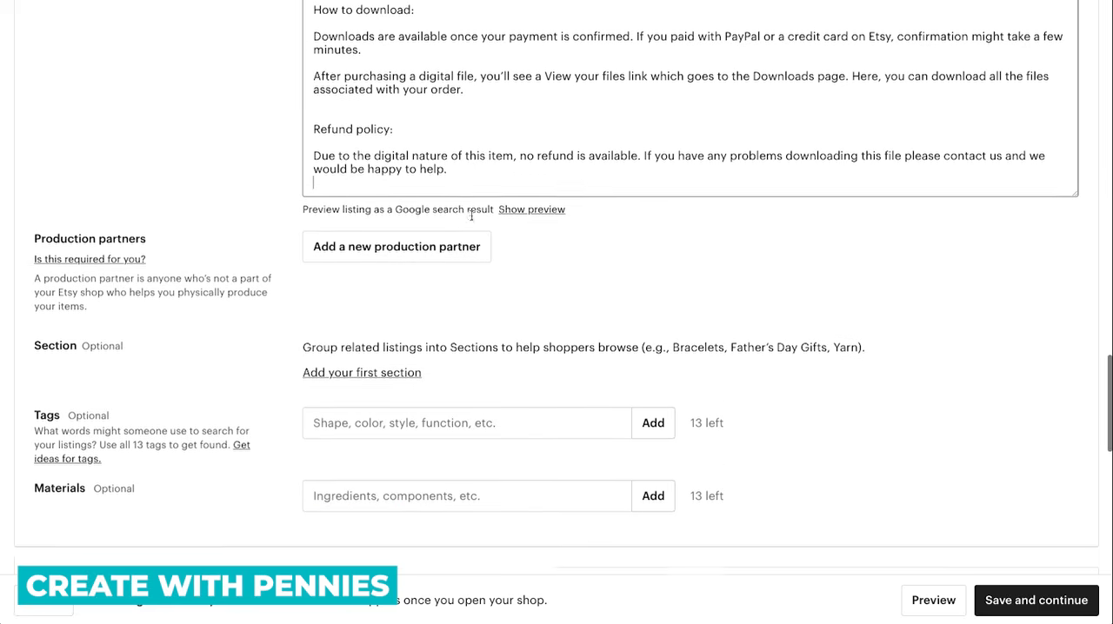
Review the full listing description from its first line through the refund policy and on to the production partner settings
scroll(471, 216, "down", 2)
scroll(539, 130, "up", 3)
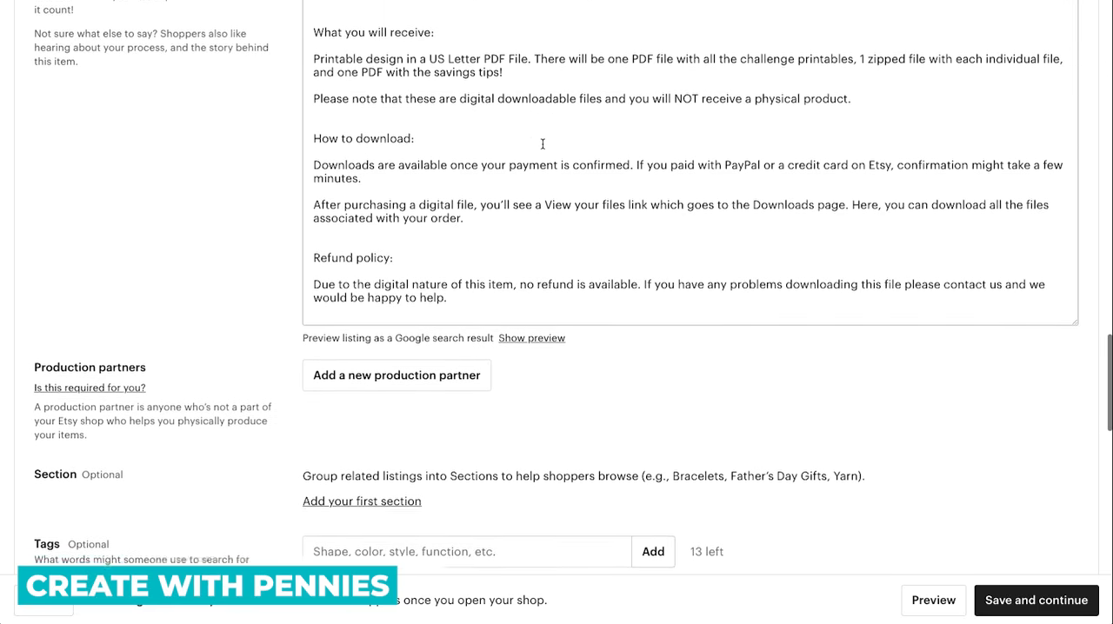
scroll(541, 144, "up", 1)
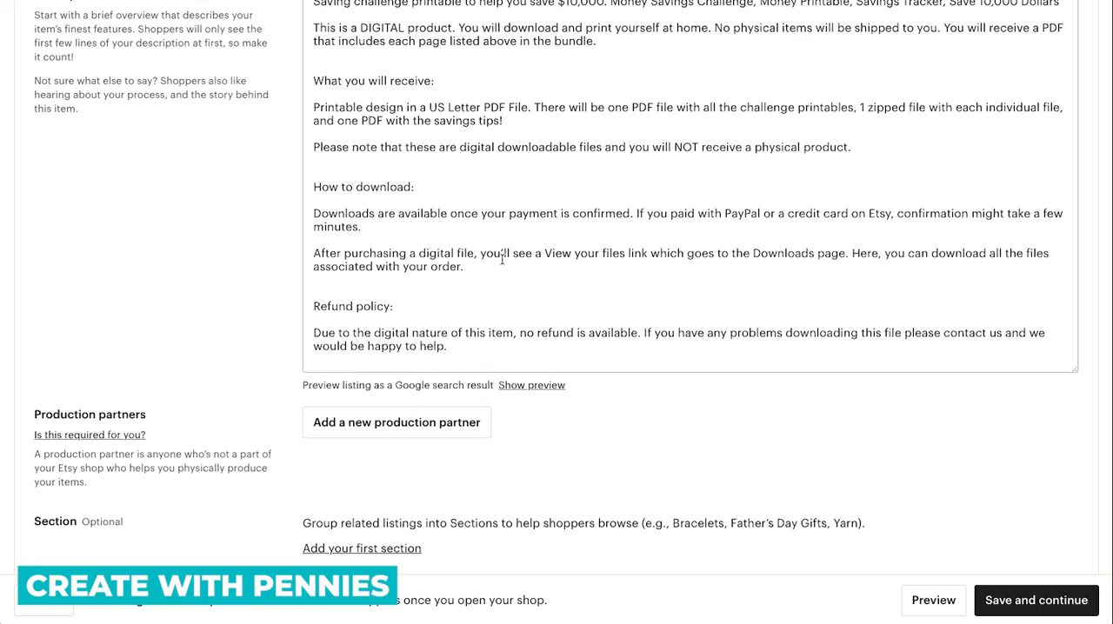
scroll(503, 259, "up", 2)
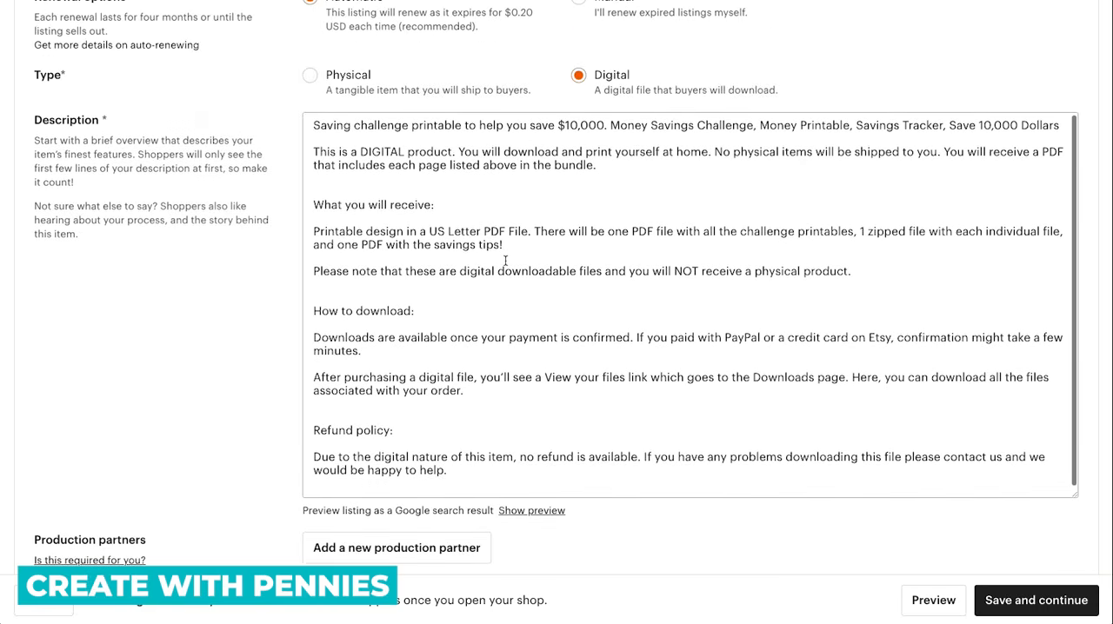
scroll(479, 264, "down", 2)
scroll(476, 266, "down", 1)
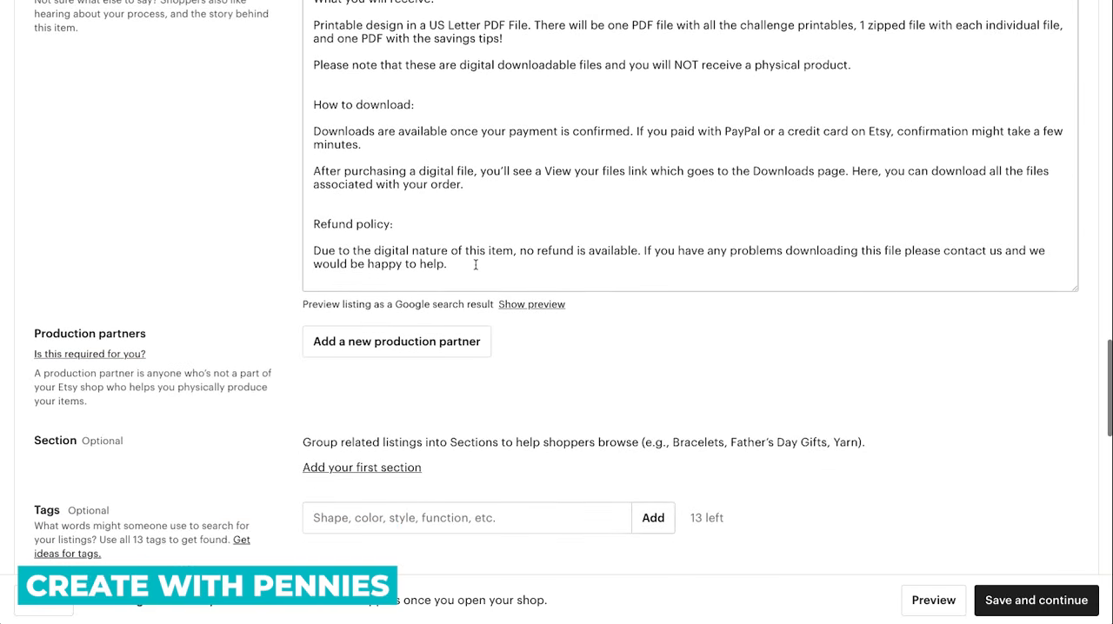
scroll(476, 268, "down", 1)
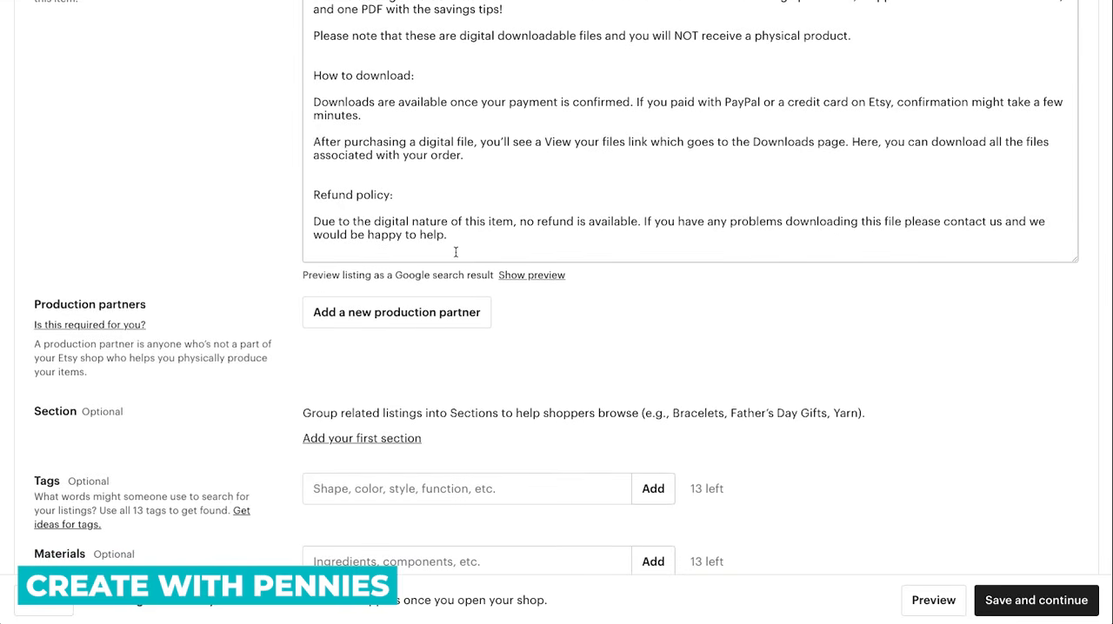
scroll(456, 253, "down", 2)
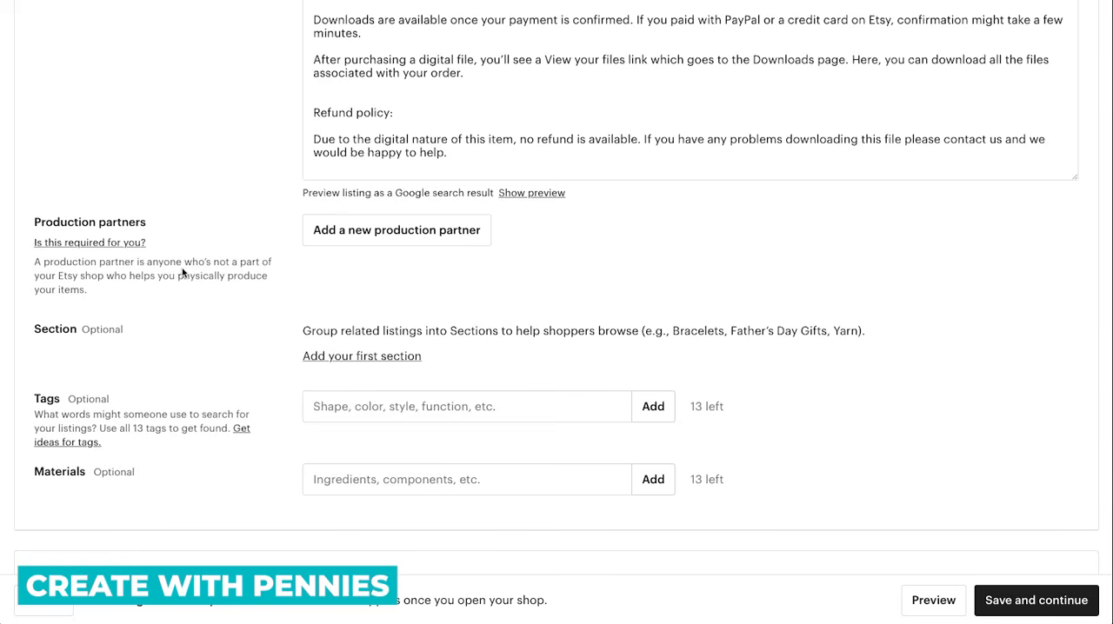
Open the help article on whether production partners are required and read its definition and instructions
scroll(182, 272, "down", 1)
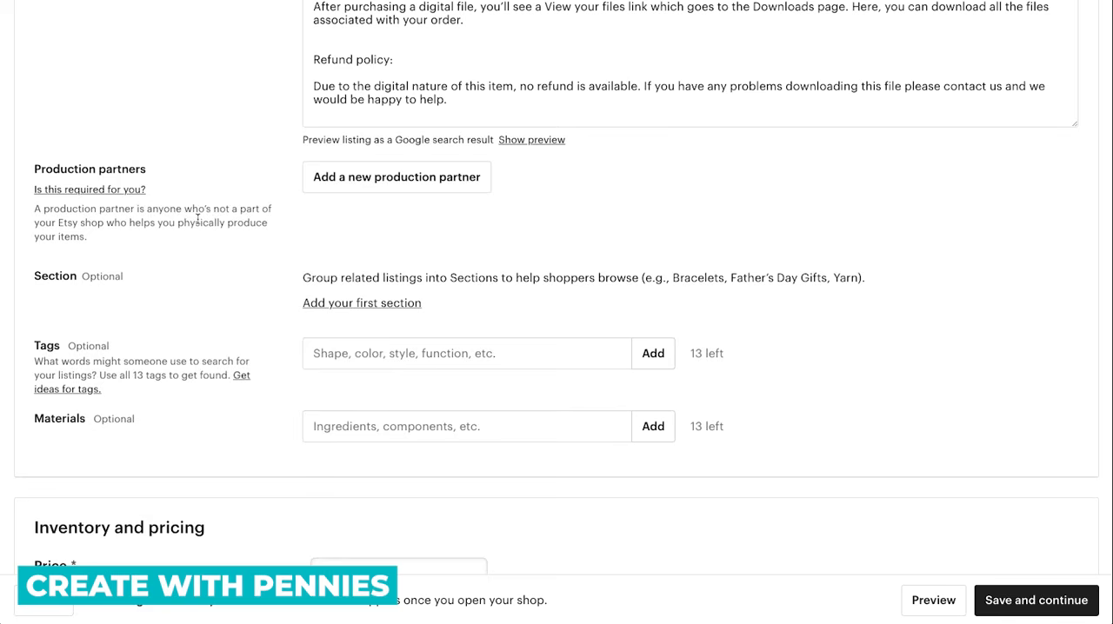
left_click(91, 190)
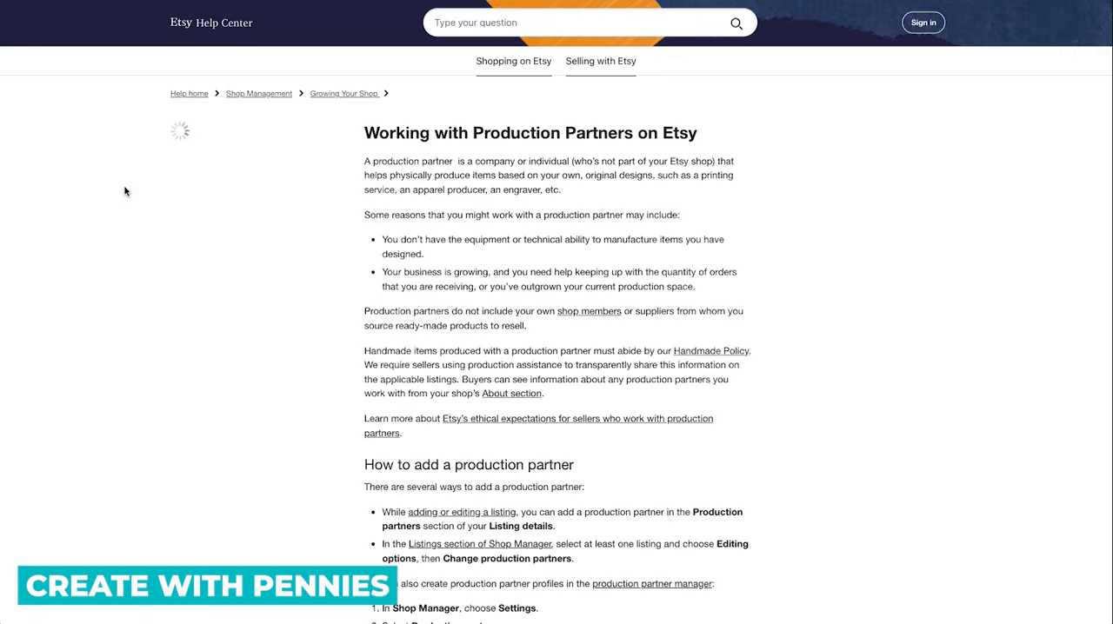
scroll(753, 237, "down", 2)
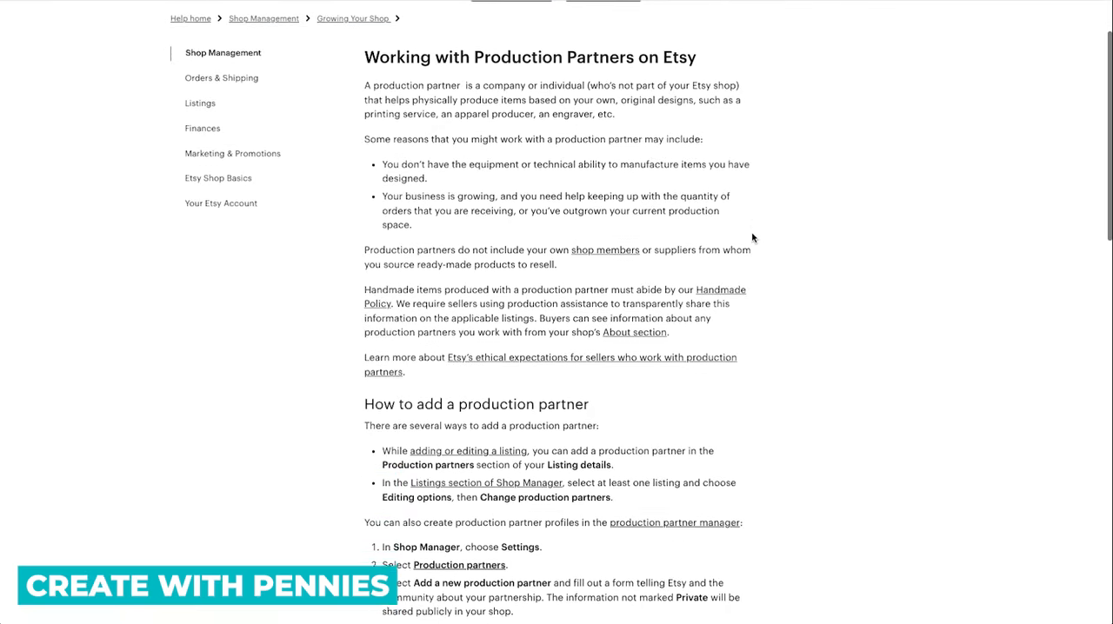
scroll(753, 238, "down", 1)
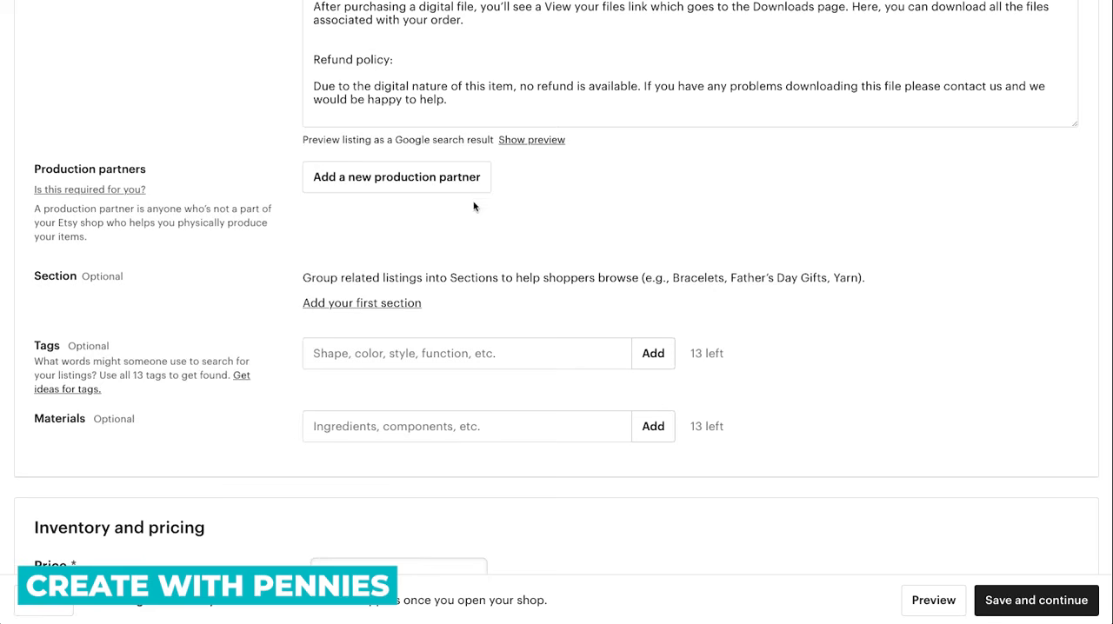
left_click(446, 178)
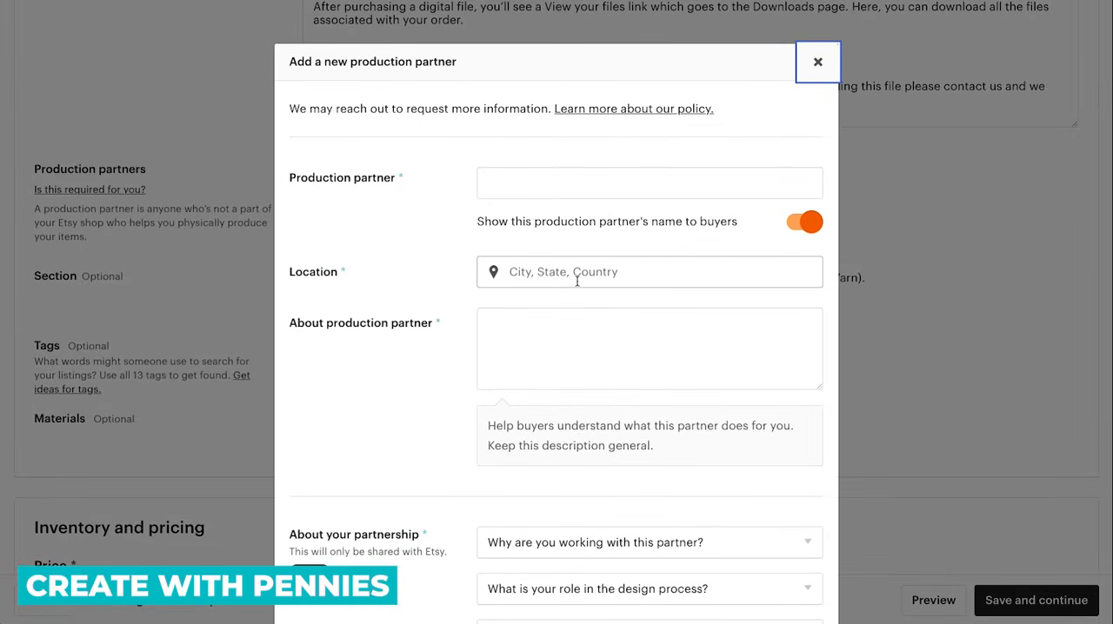
scroll(669, 277, "down", 2)
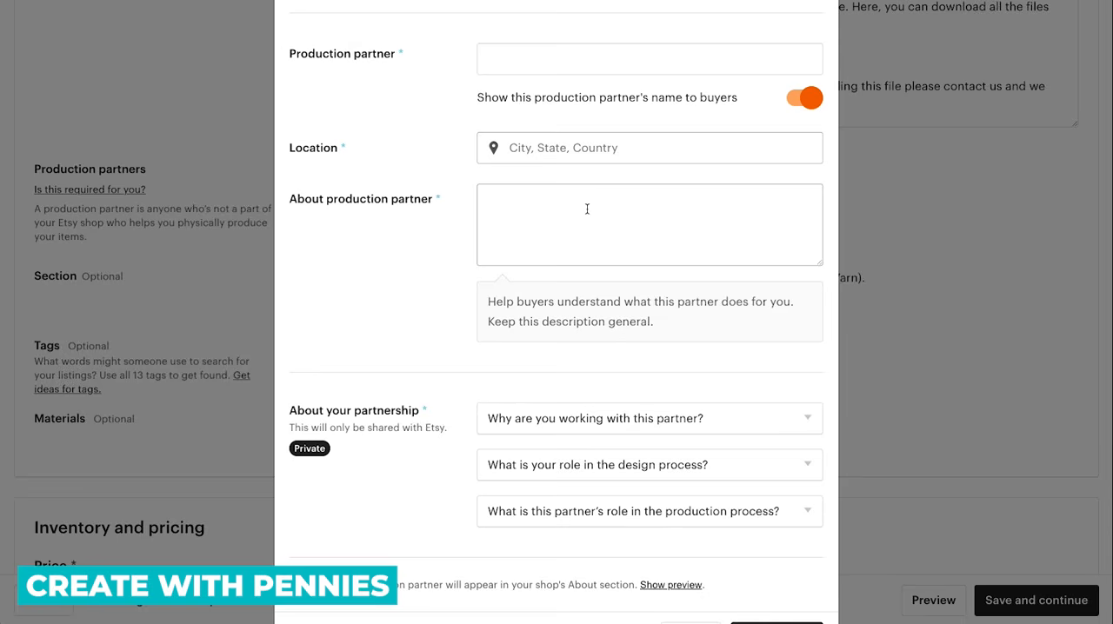
scroll(586, 213, "down", 2)
left_click(611, 258)
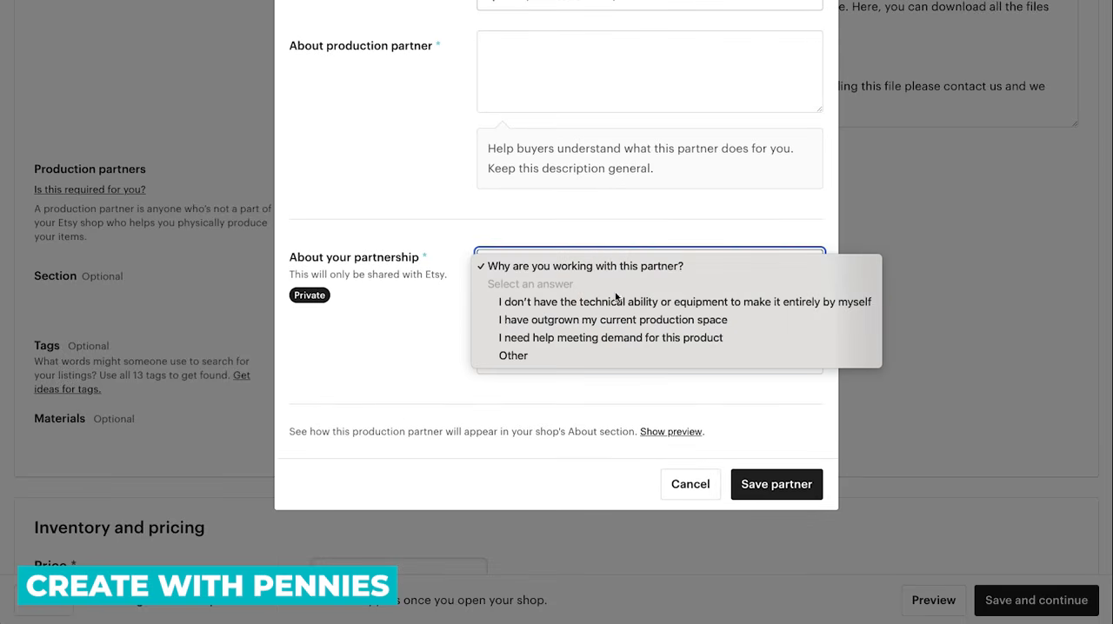
left_click(616, 303)
left_click(597, 304)
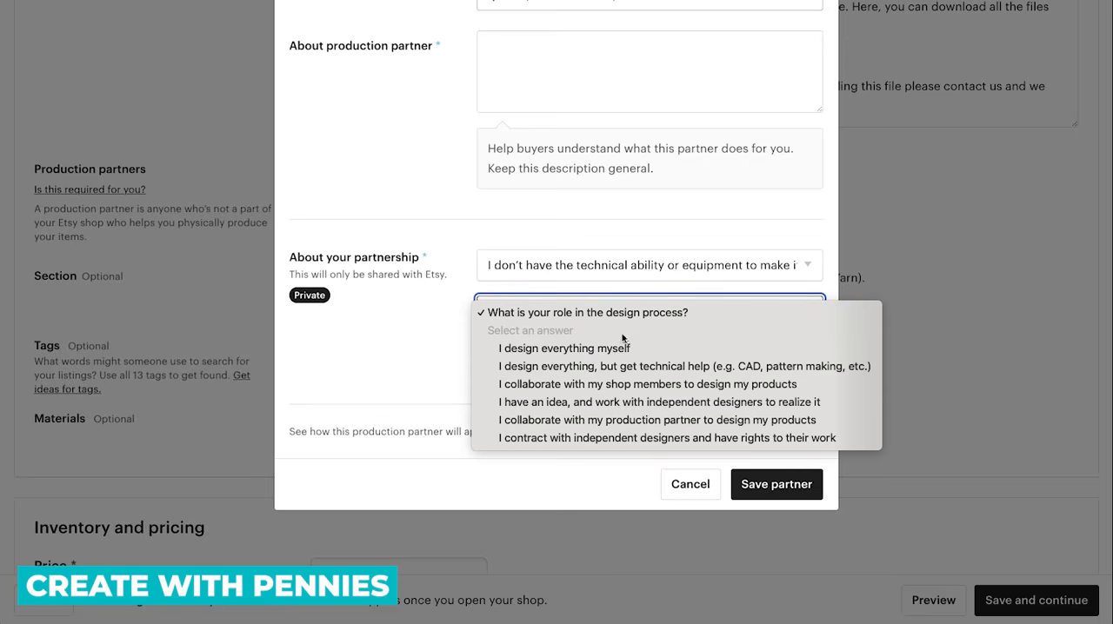
left_click(620, 349)
left_click(616, 358)
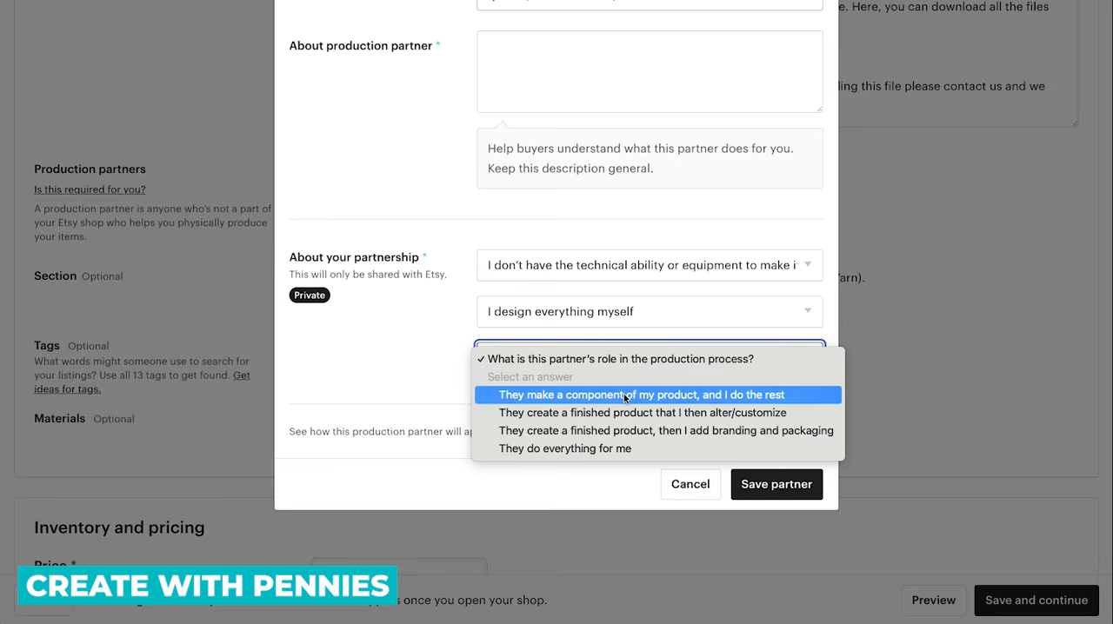
left_click(614, 395)
left_click(779, 484)
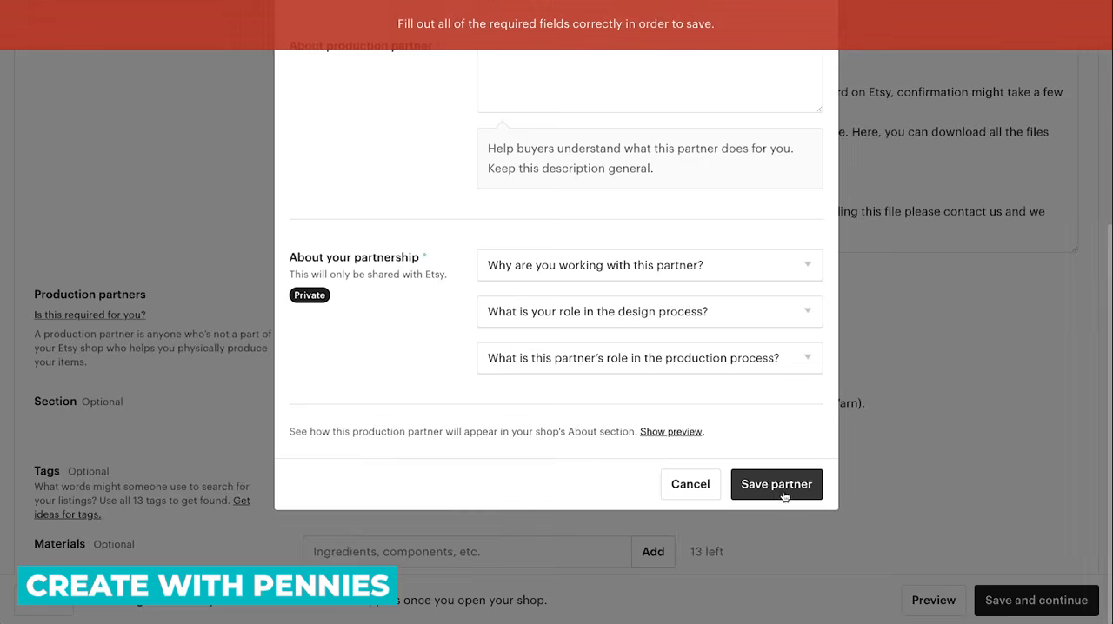
left_click(706, 484)
Create a shop section titled "Saving Challenges" and keep it assigned to the listing
scroll(768, 473, "down", 3)
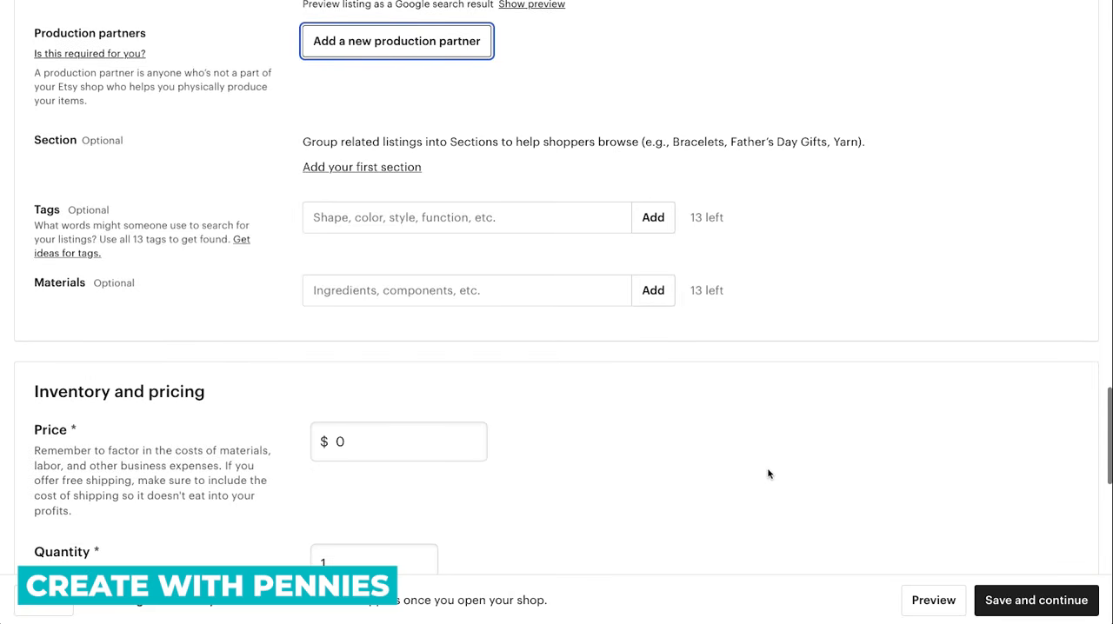
scroll(768, 473, "down", 1)
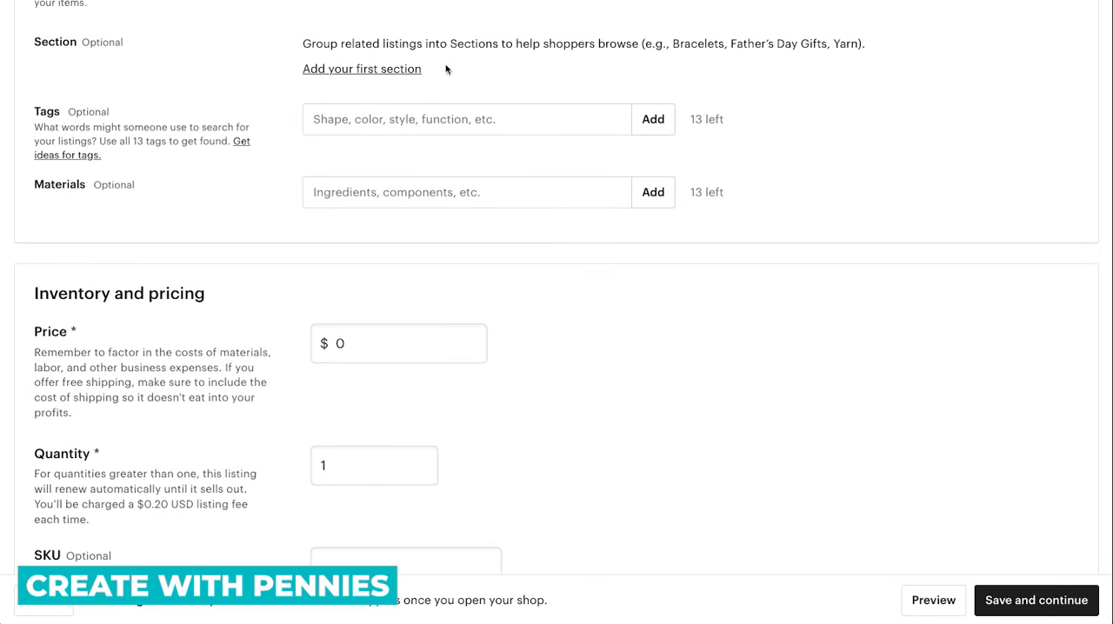
scroll(460, 69, "down", 1)
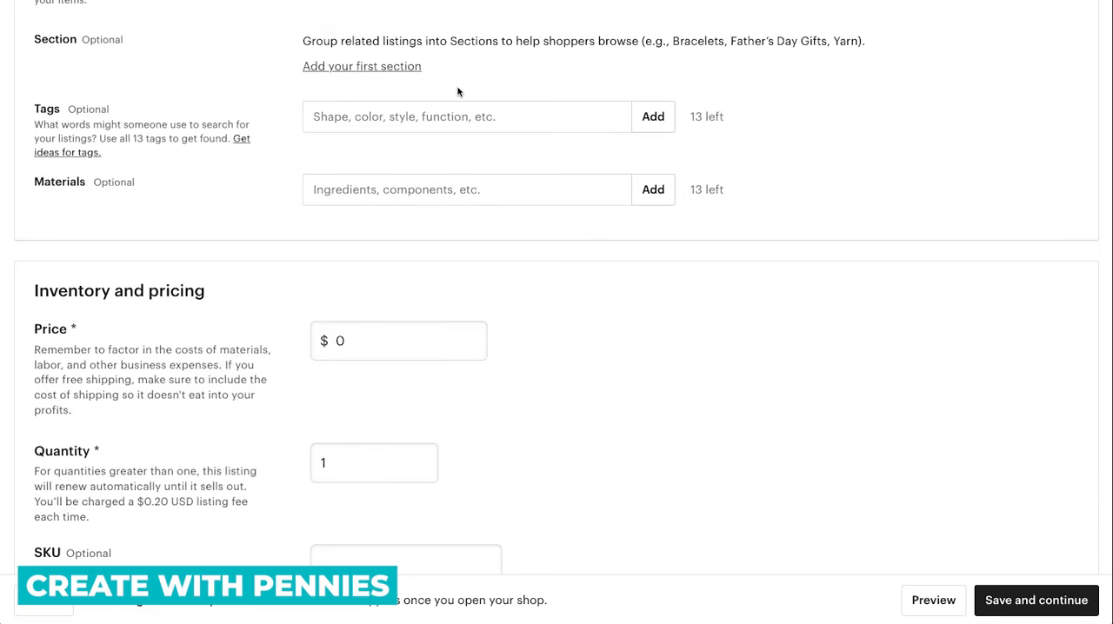
left_click(339, 68)
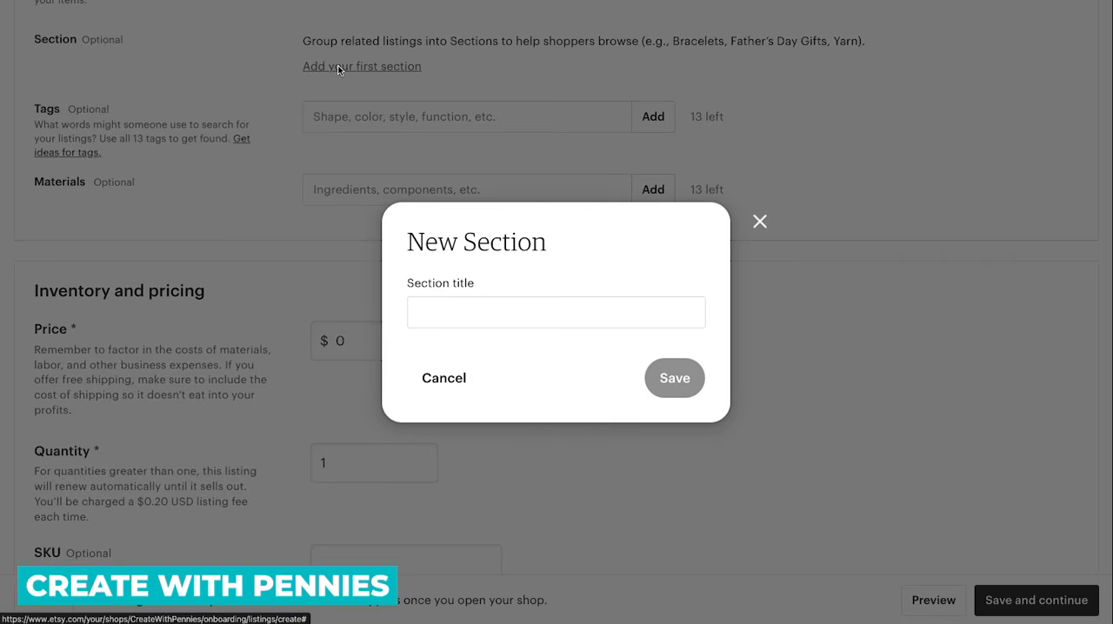
left_click(491, 314)
type("Saving ")
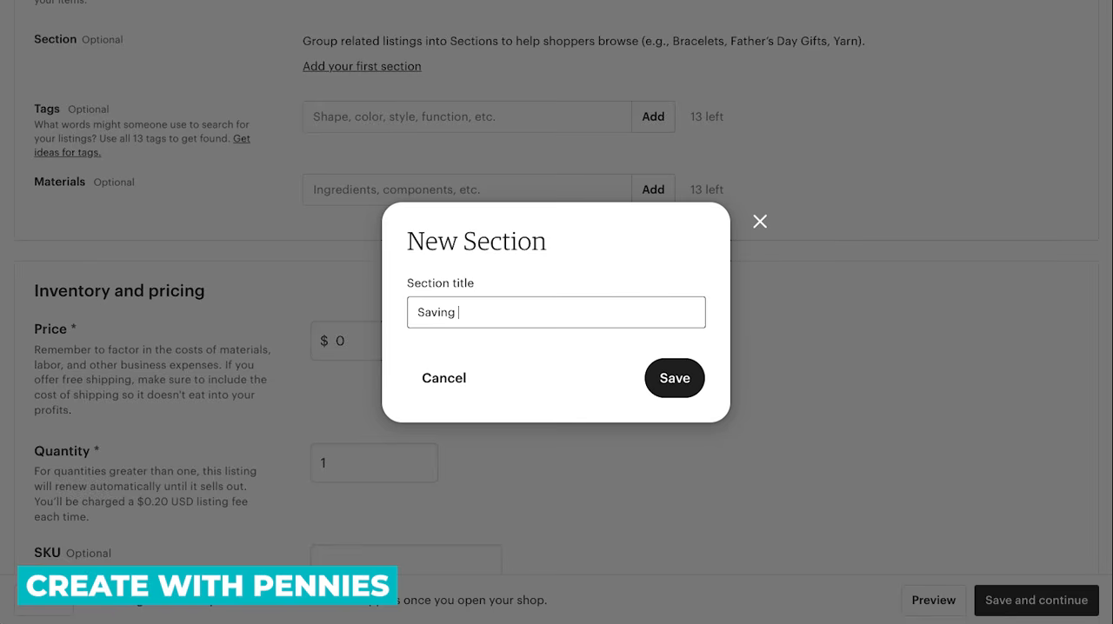
type("Challenges")
left_click(676, 383)
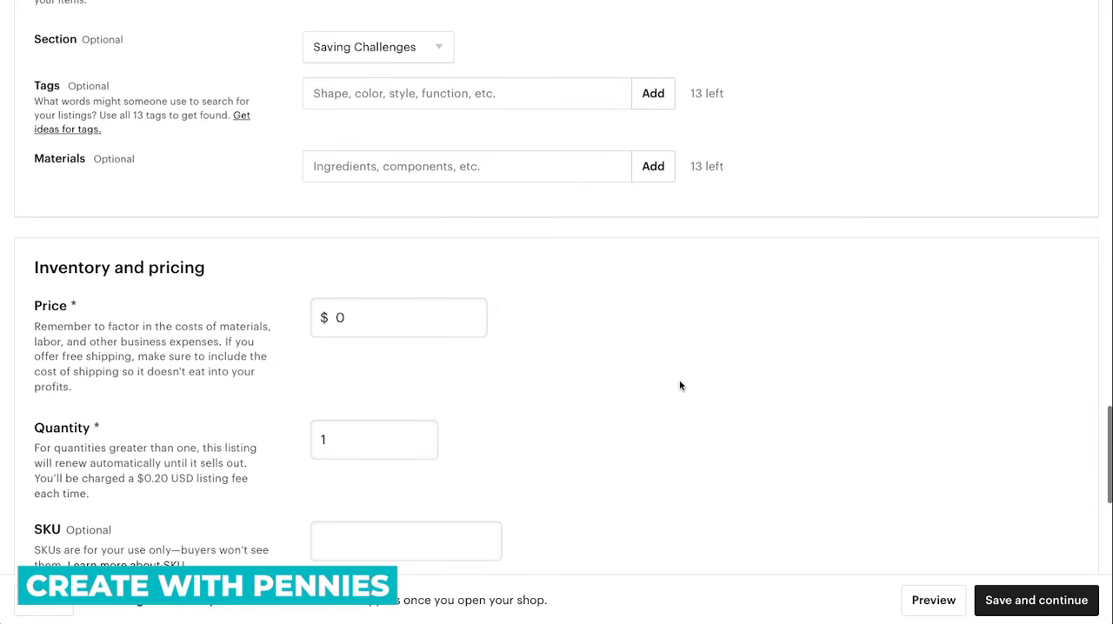
left_click(376, 48)
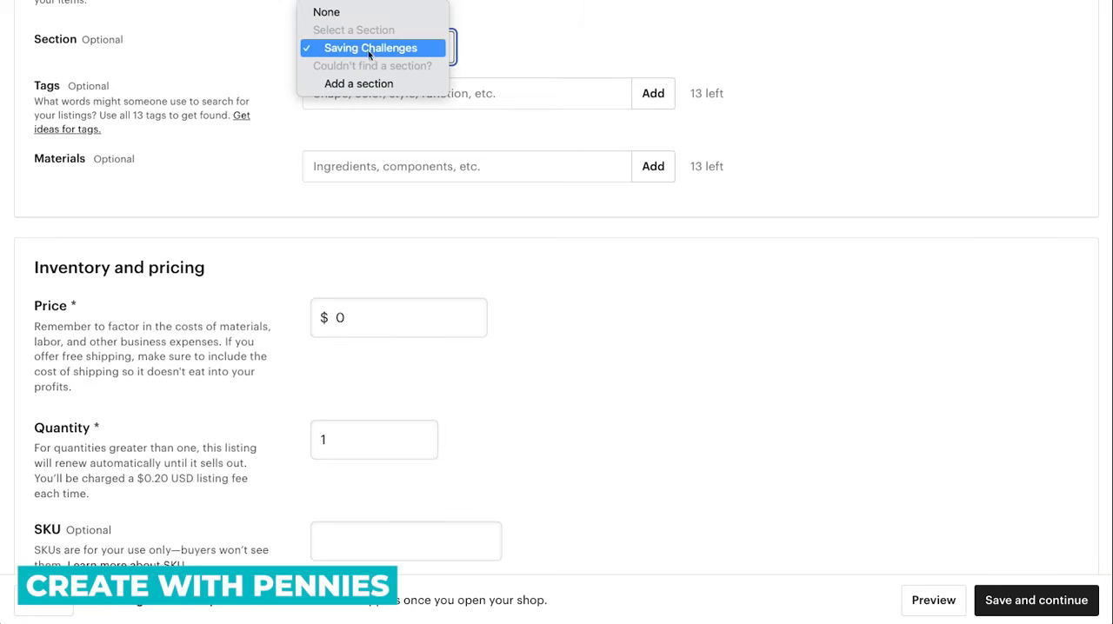
left_click(503, 55)
scroll(361, 110, "up", 1)
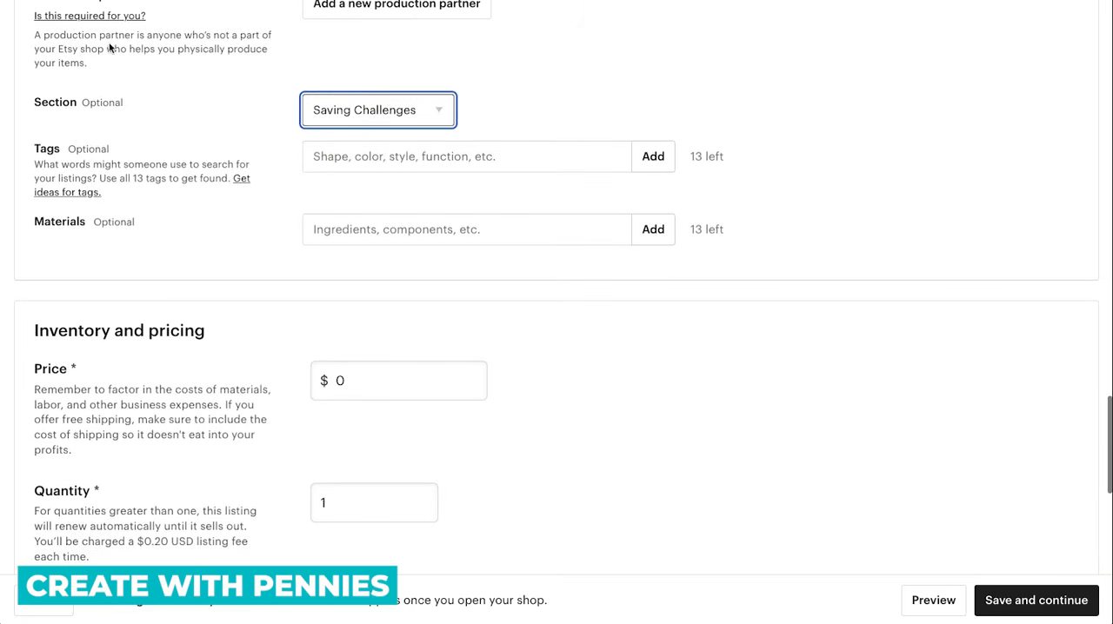
Look through the suggested questions for choosing listing tags and close them
left_click(661, 120)
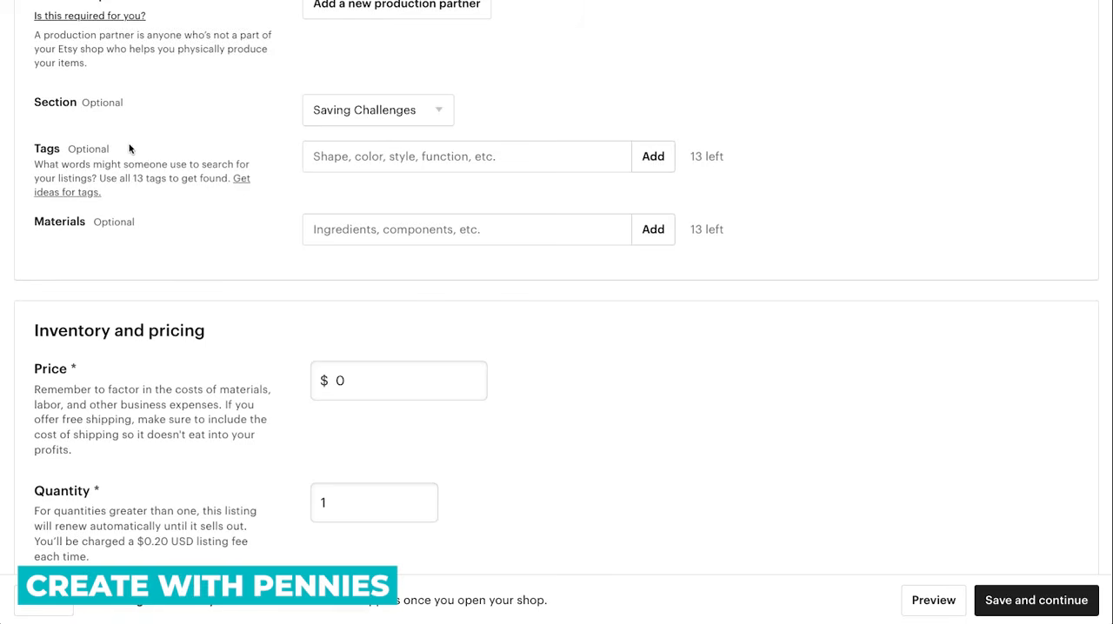
left_click_drag(130, 146, 68, 147)
left_click(87, 149)
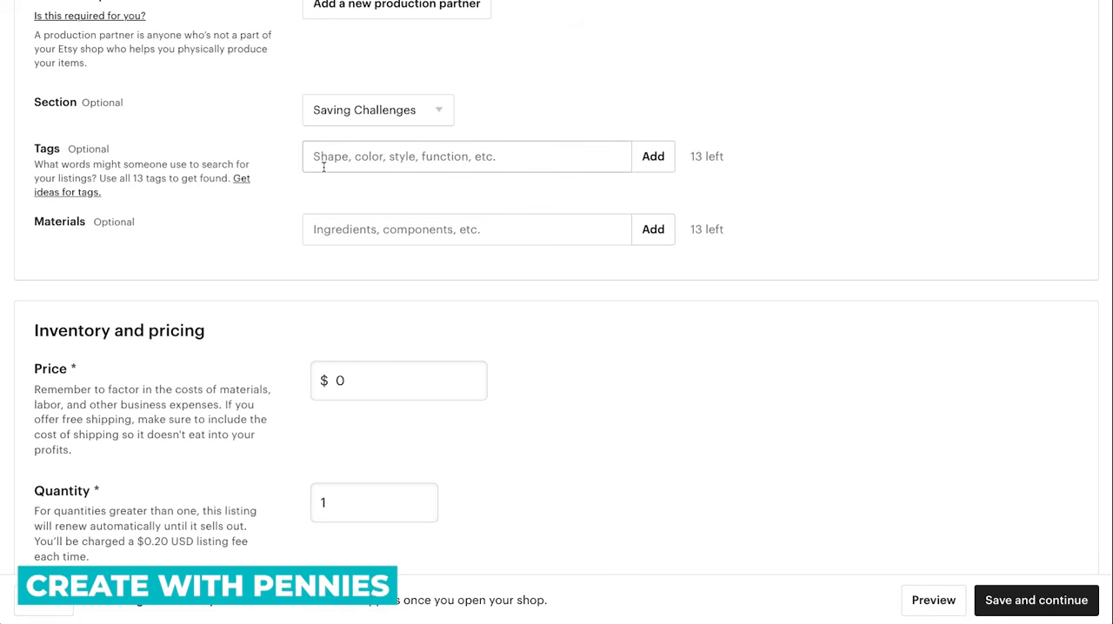
left_click(241, 179)
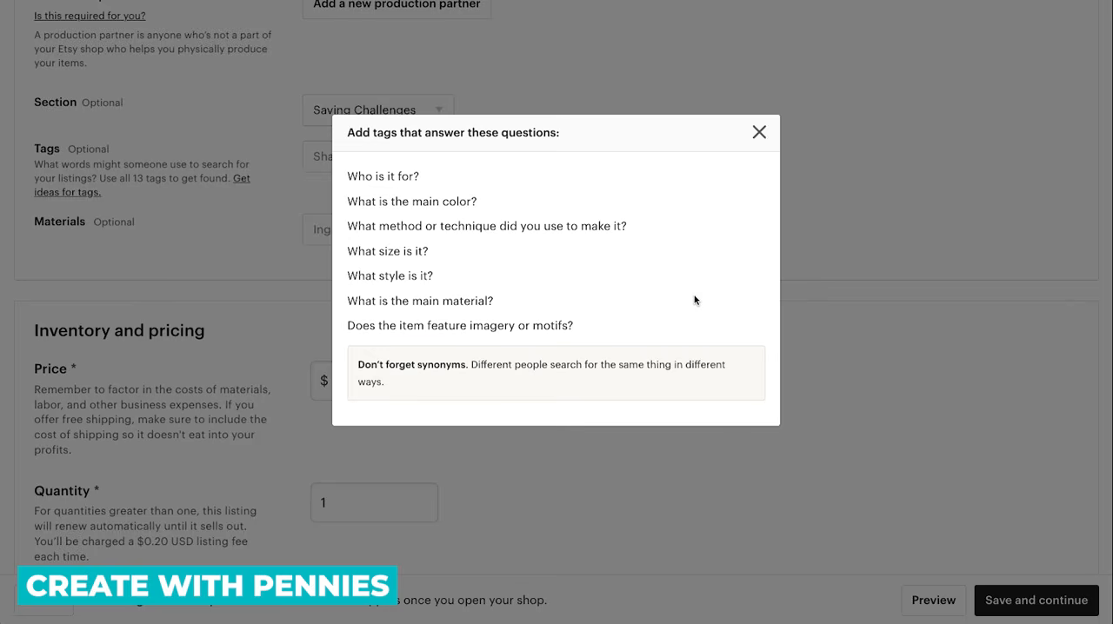
left_click(759, 131)
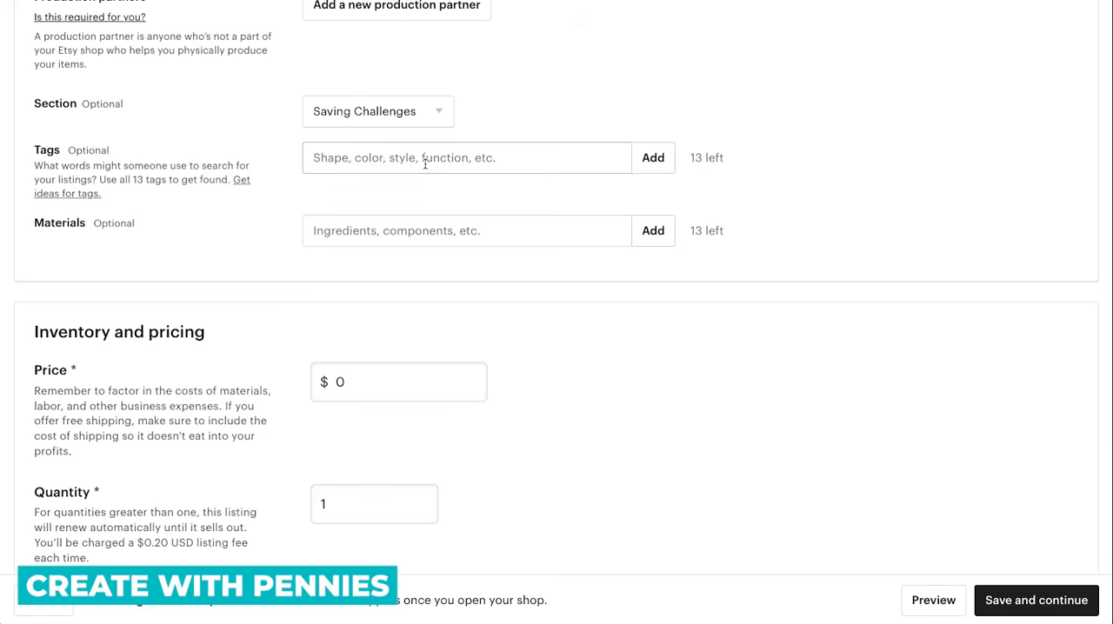
Add the tags printable, planner and savings challenge to the listing
left_click(425, 161)
type("printable, ")
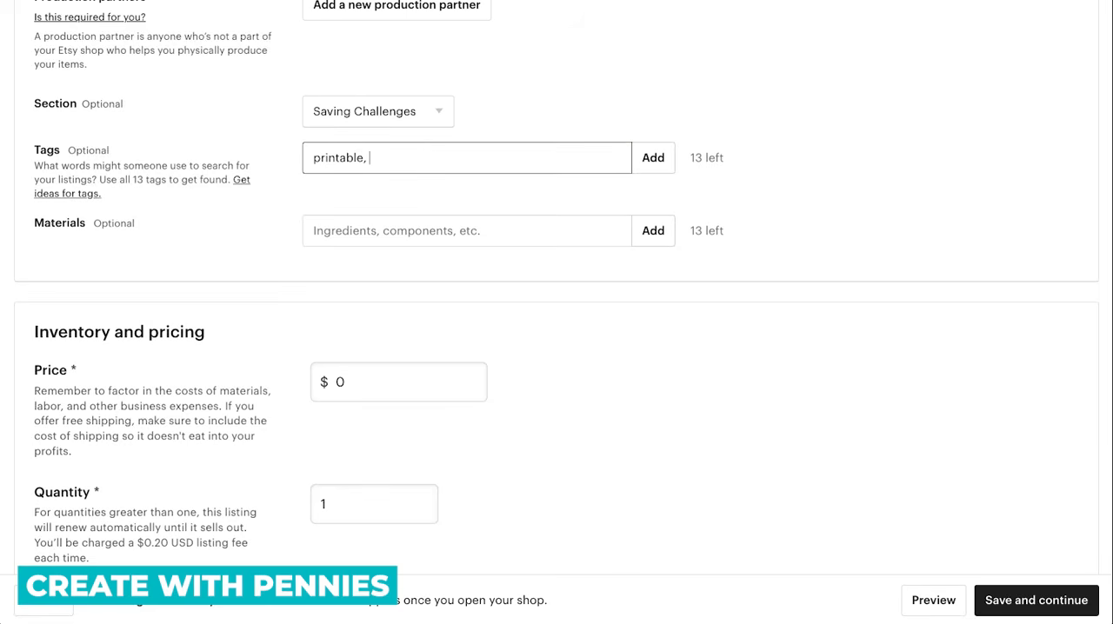
type("planner, savings chal")
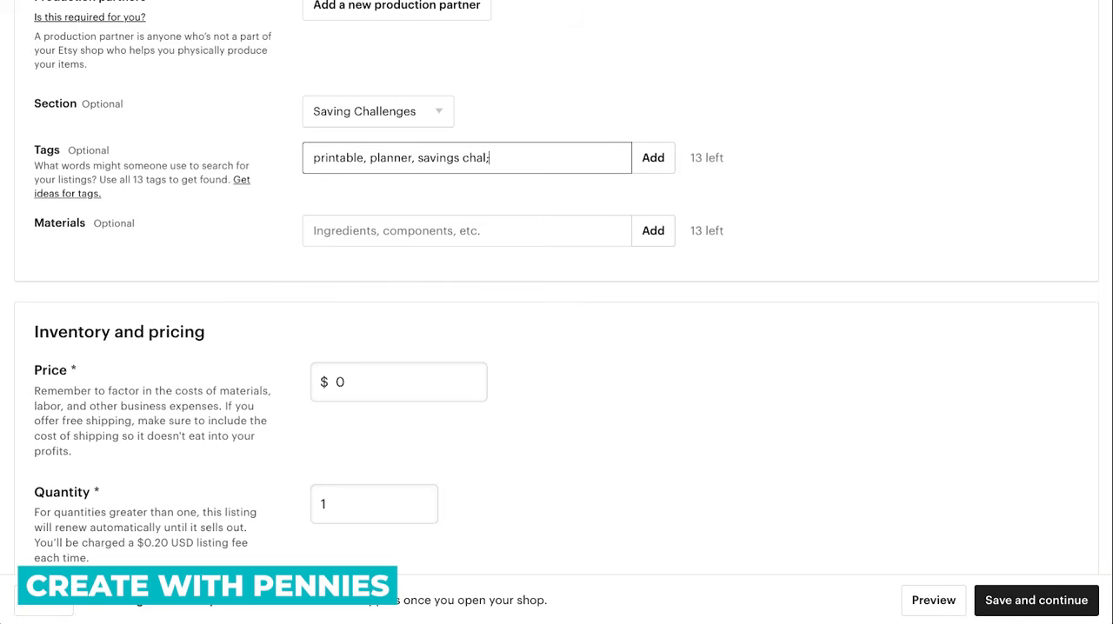
type("lenge")
scroll(594, 166, "up", 1)
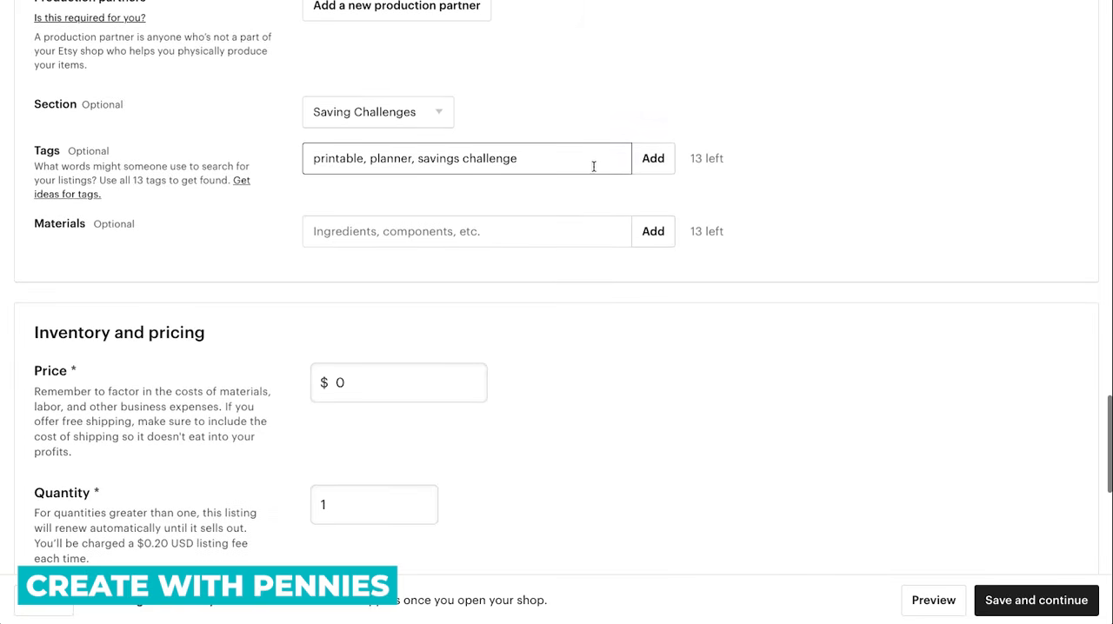
left_click(658, 164)
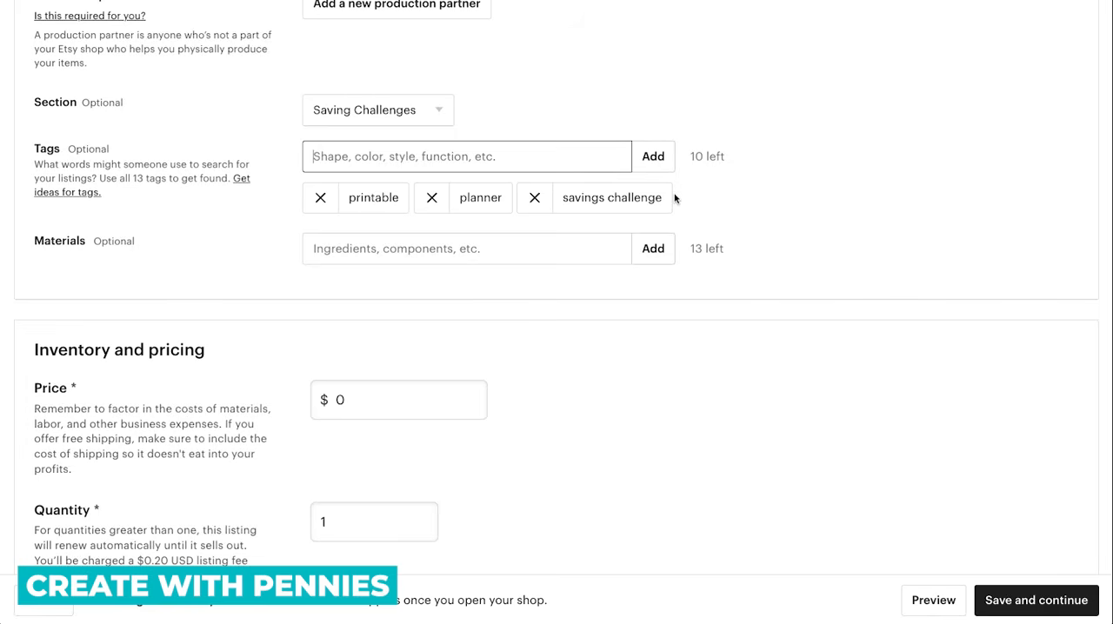
Add resin, beads and food coloring as the listing's materials
key("Tab")
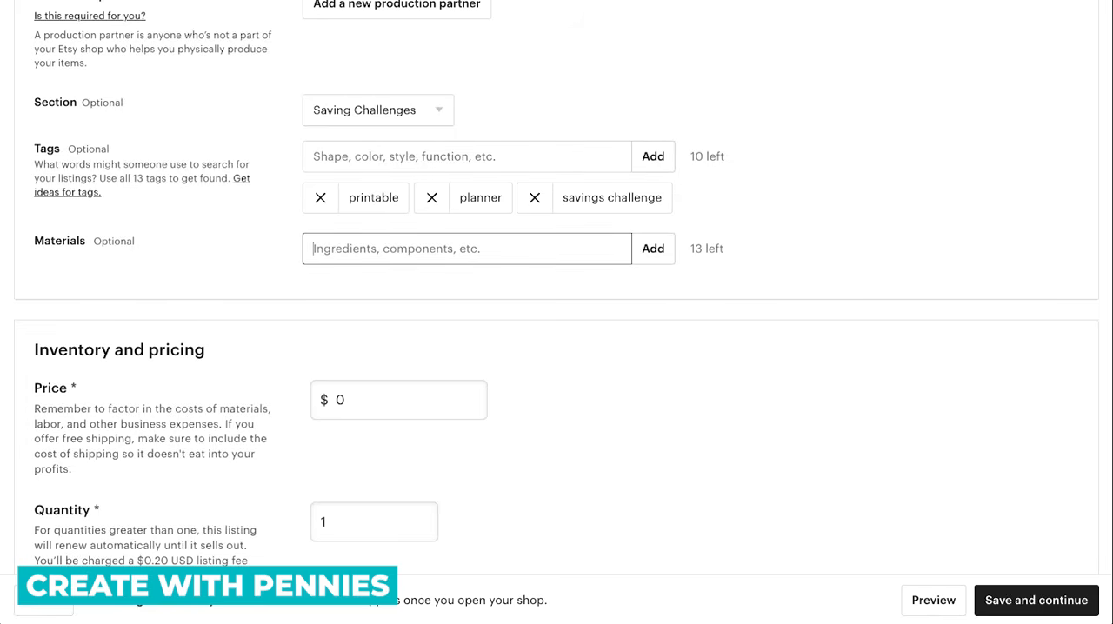
type("resin,")
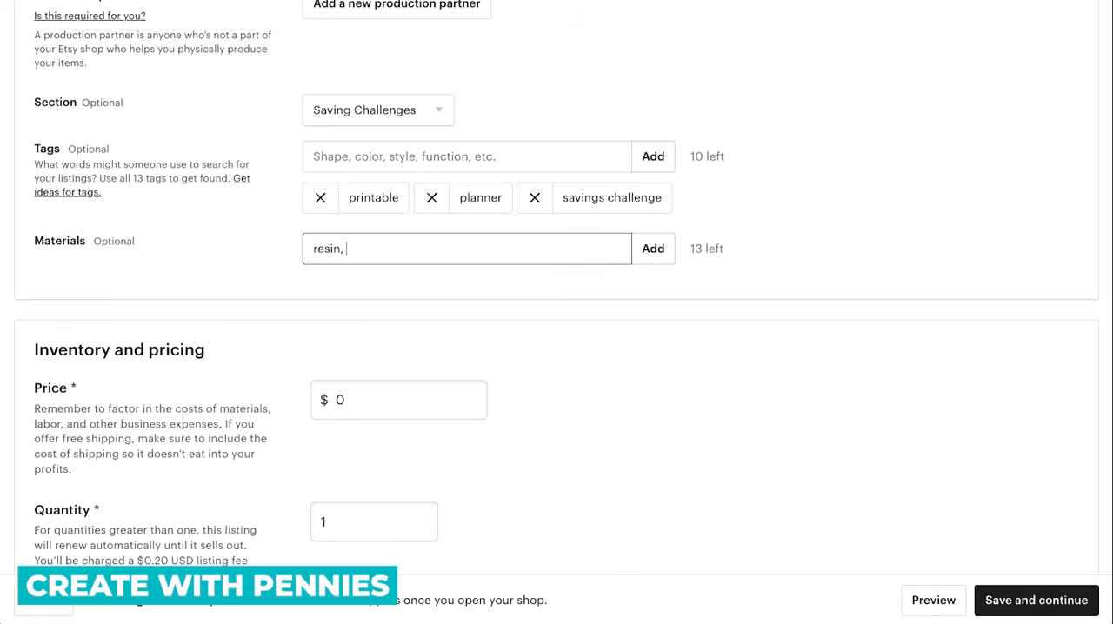
type(" beads, food coloring,=")
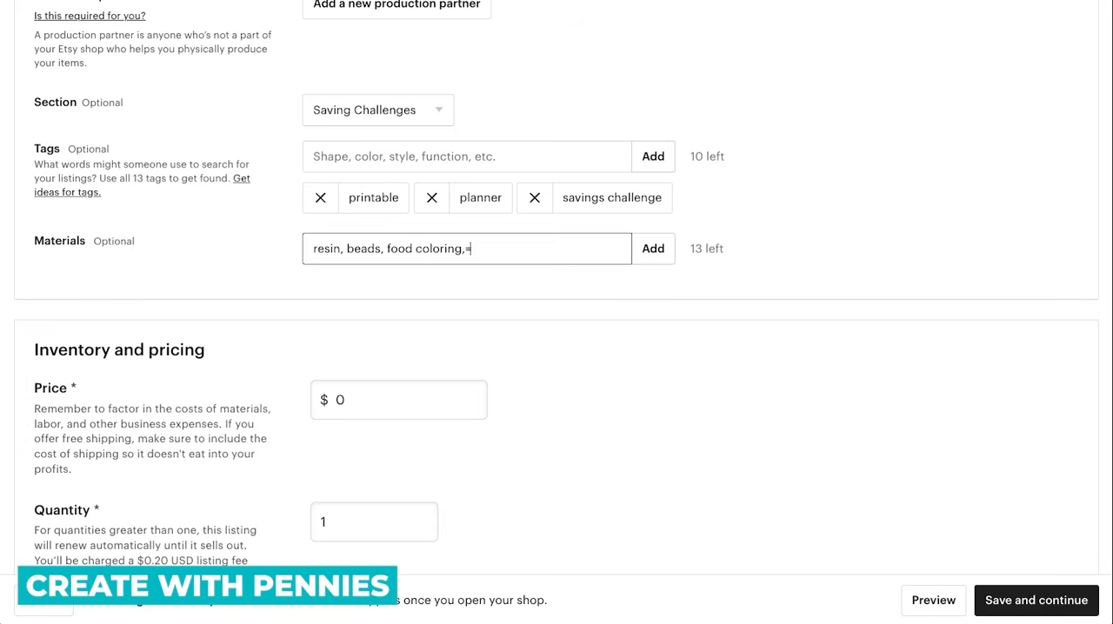
key("BackSpace")
left_click(662, 259)
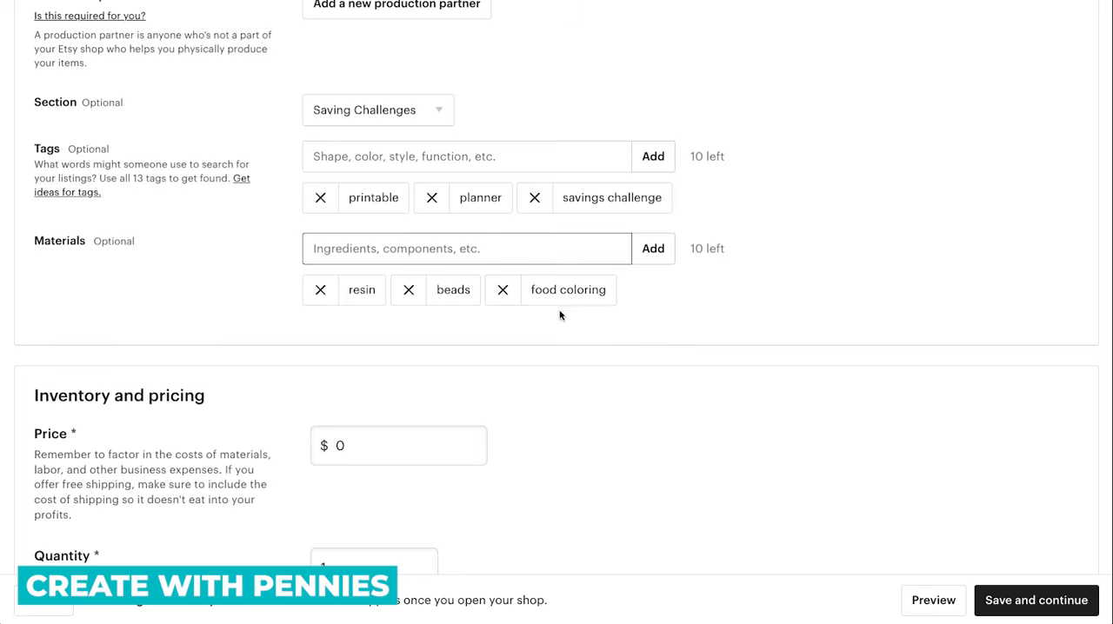
Remove food coloring, beads and resin from the listing's materials
left_click(501, 291)
left_click(405, 293)
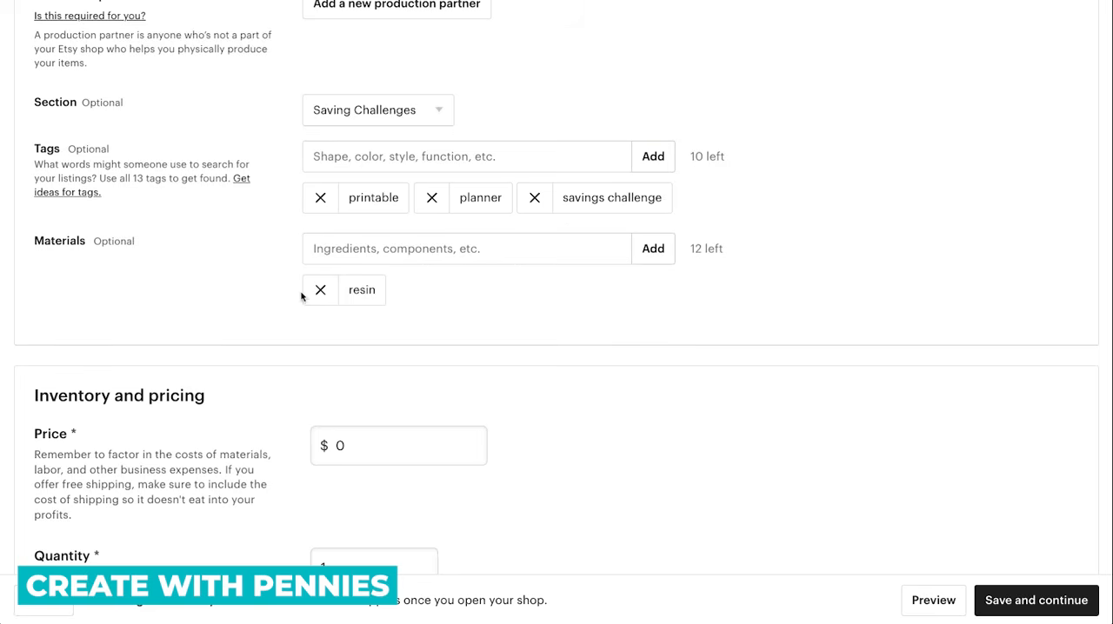
left_click(319, 292)
Set the listing price to $3.00 in the inventory and pricing section
scroll(835, 287, "down", 2)
scroll(835, 287, "down", 2)
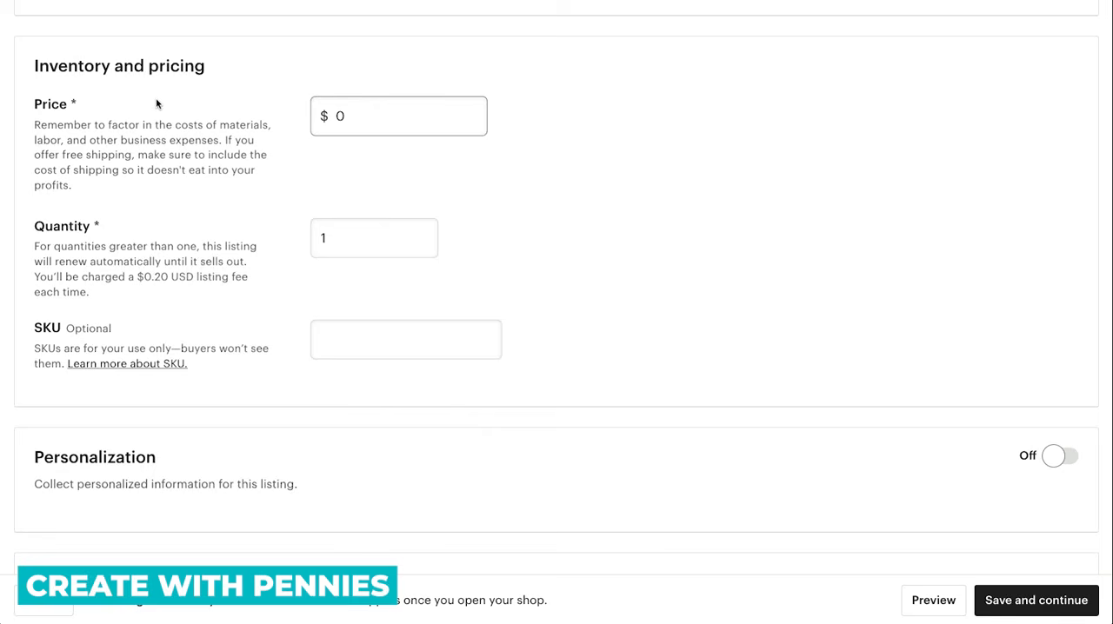
left_click(367, 125)
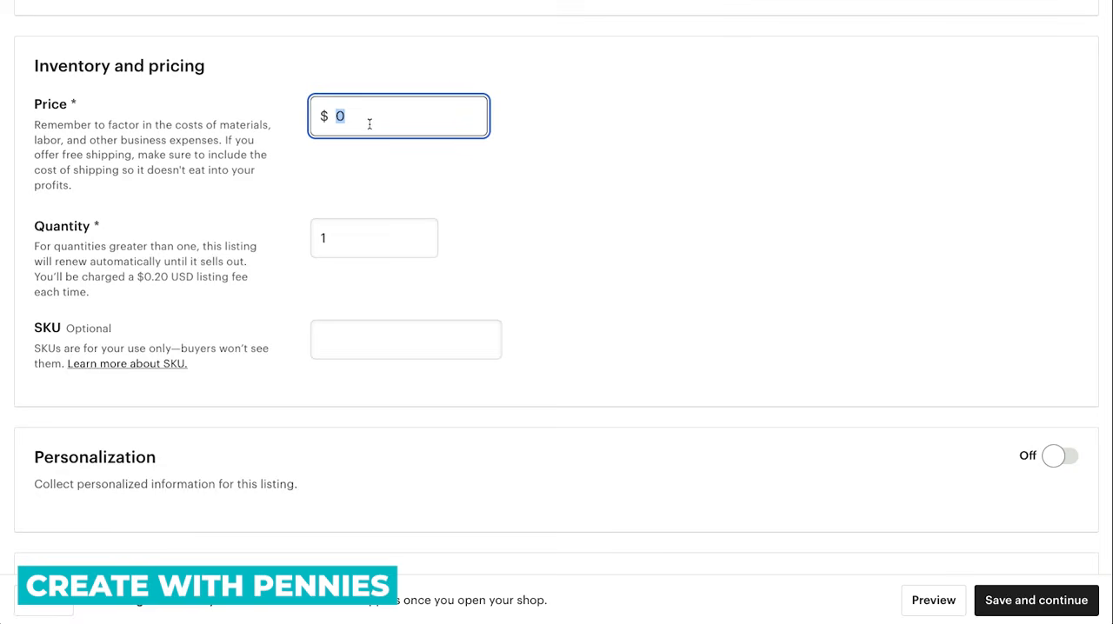
left_click(366, 121)
type("3.00")
left_click(375, 159)
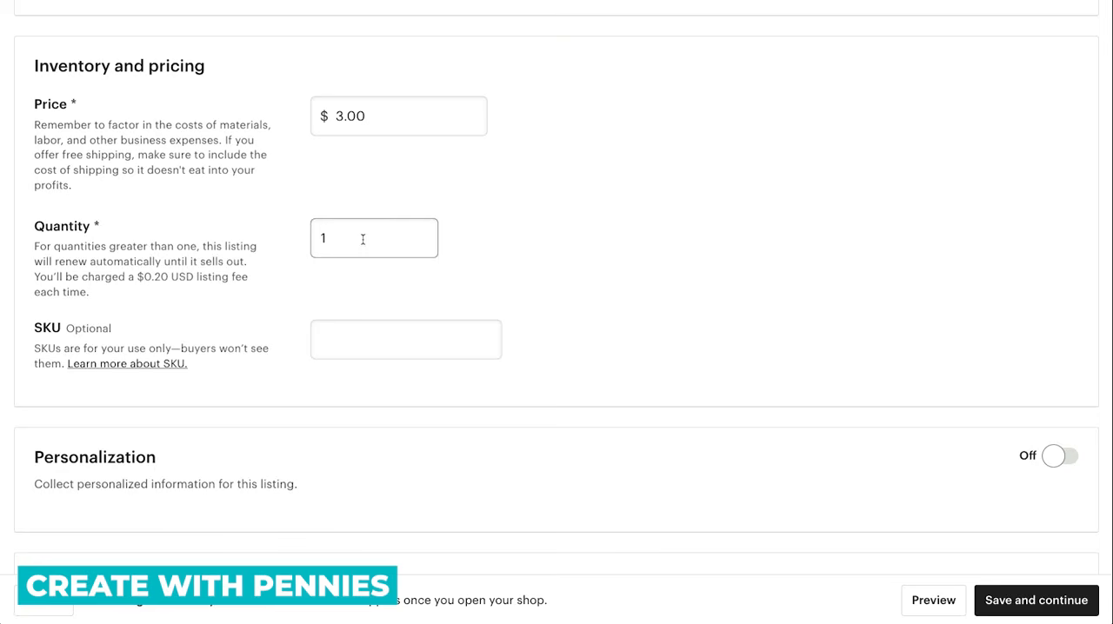
Set the listing quantity to 999
scroll(157, 242, "up", 1)
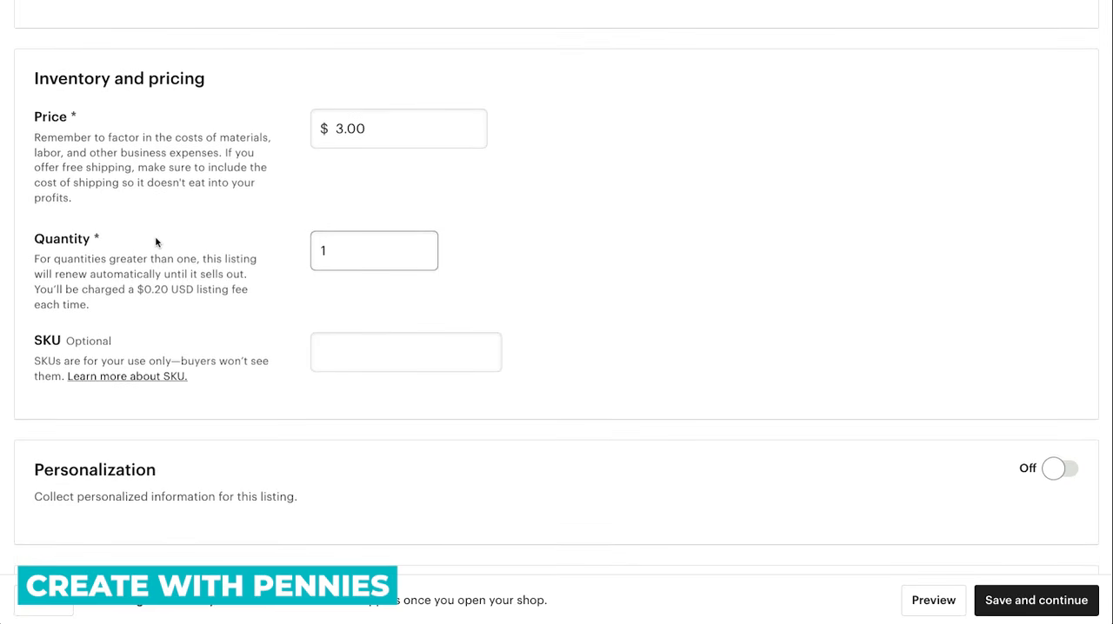
left_click(144, 220)
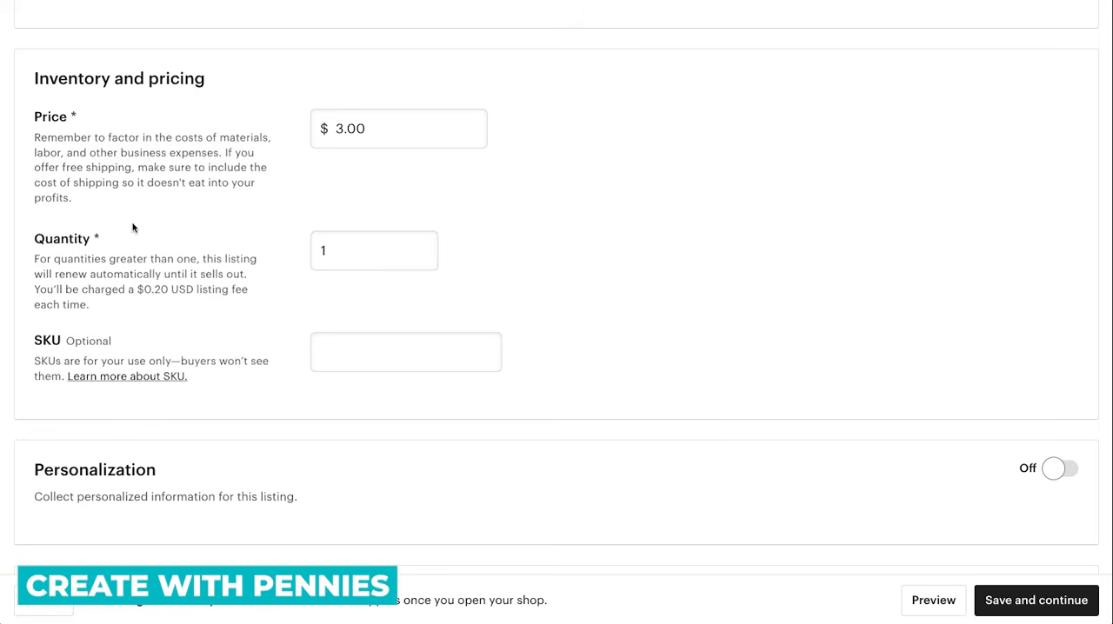
left_click(64, 243)
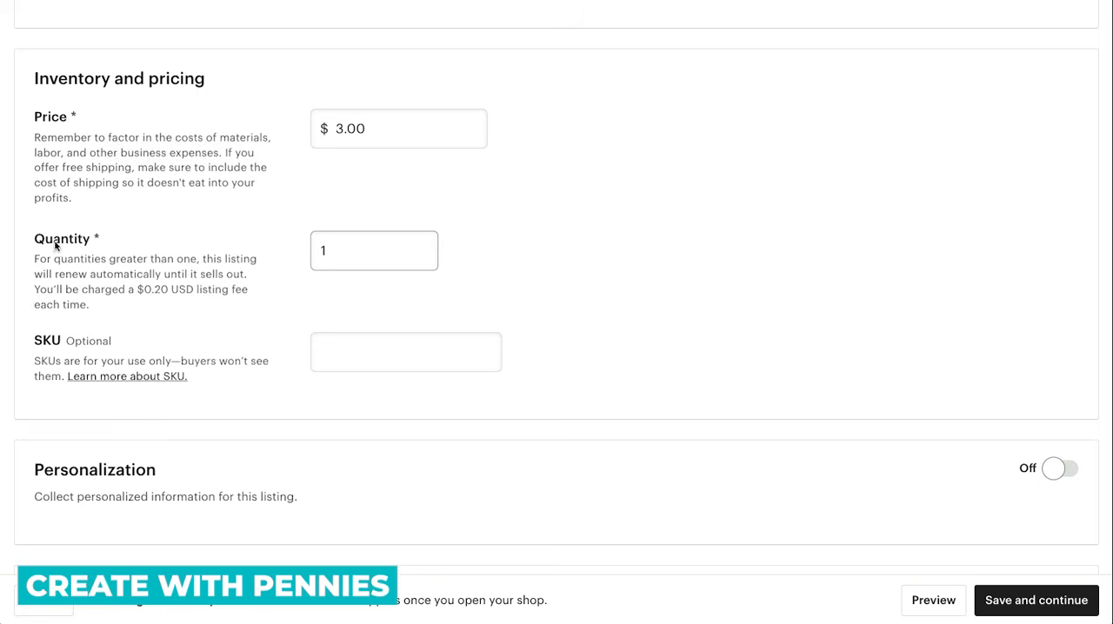
scroll(158, 254, "up", 1)
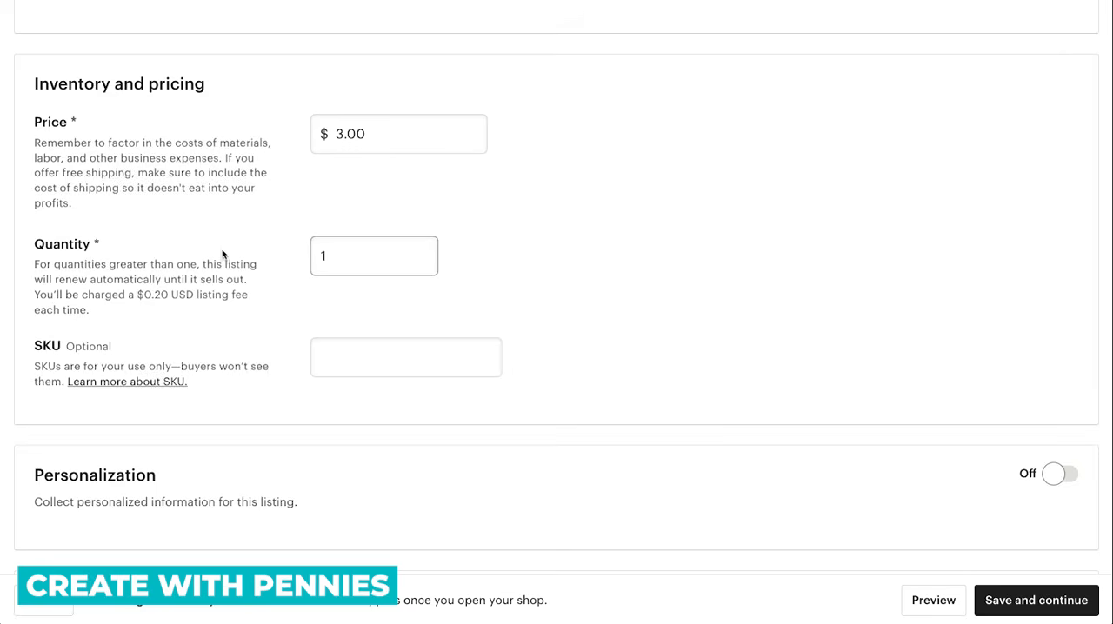
double_click(366, 259)
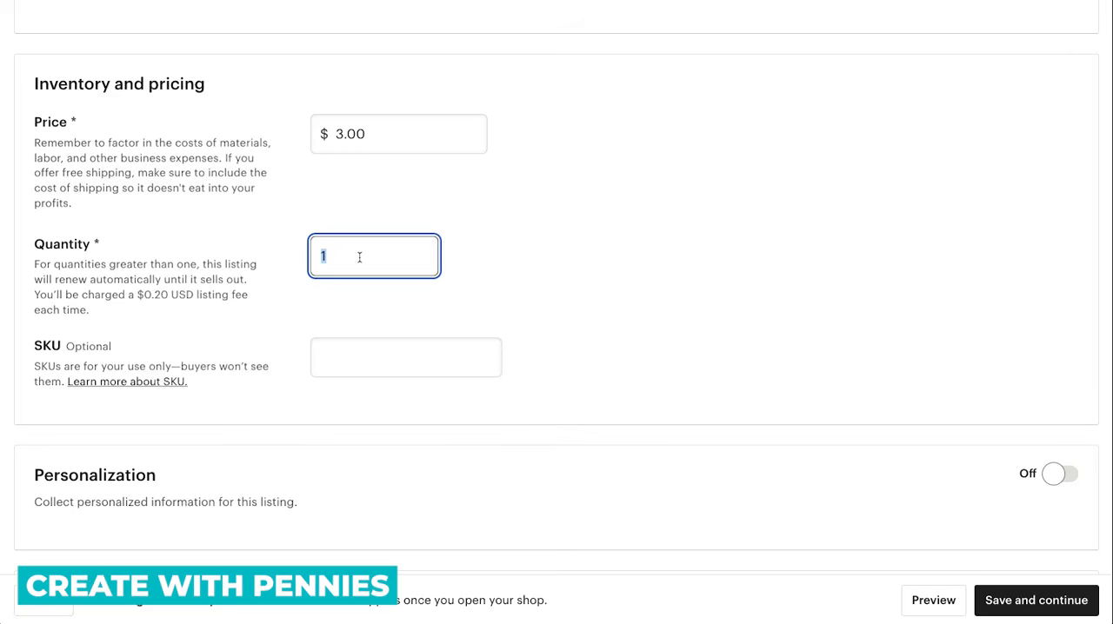
type("999")
left_click(561, 252)
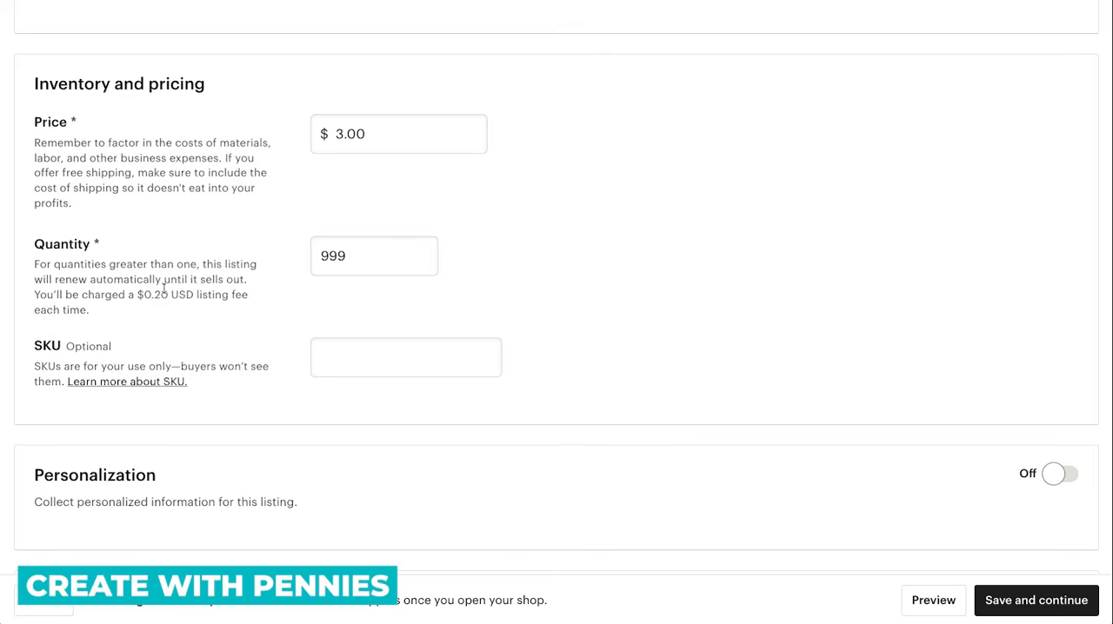
Change the listing quantity to 1 and set it back to 999
double_click(363, 258)
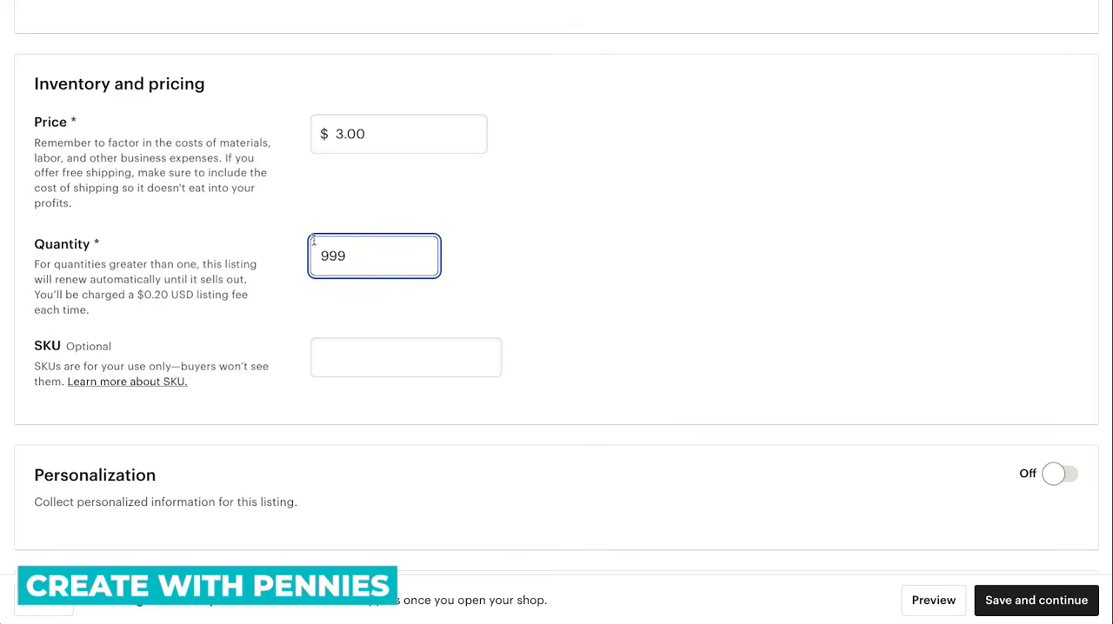
key("ctrl+a")
type("1")
left_click(560, 261)
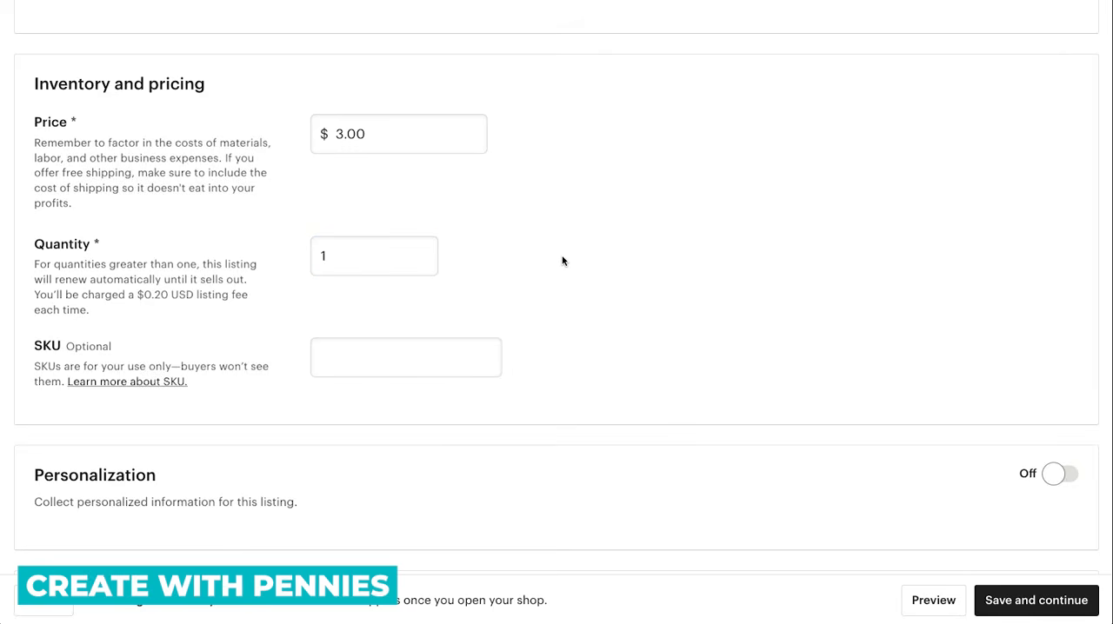
double_click(377, 261)
type("999")
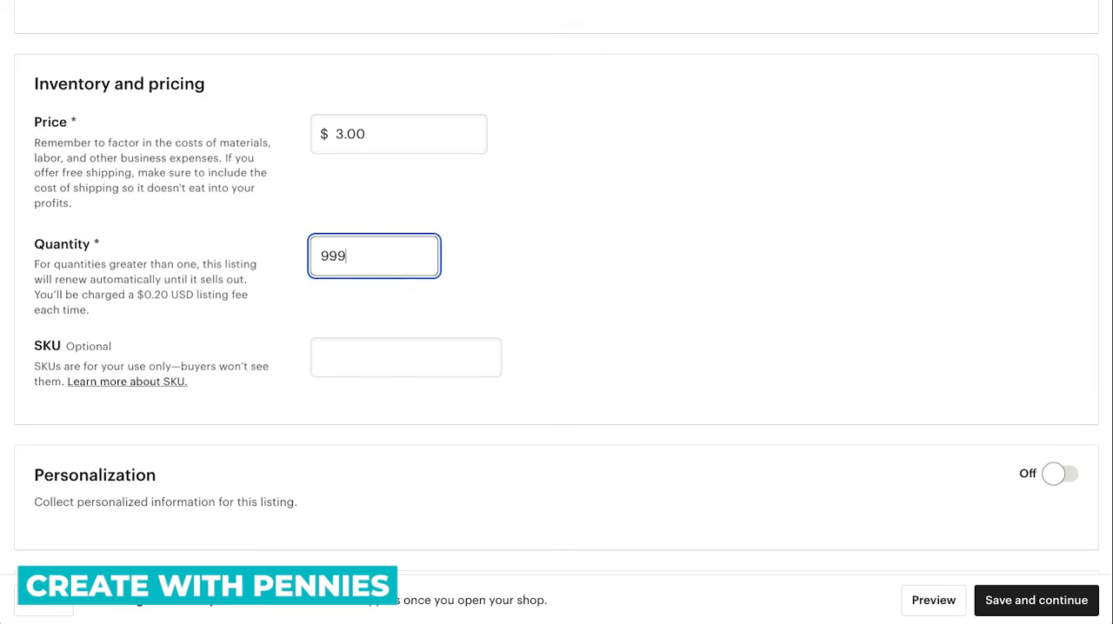
left_click(589, 261)
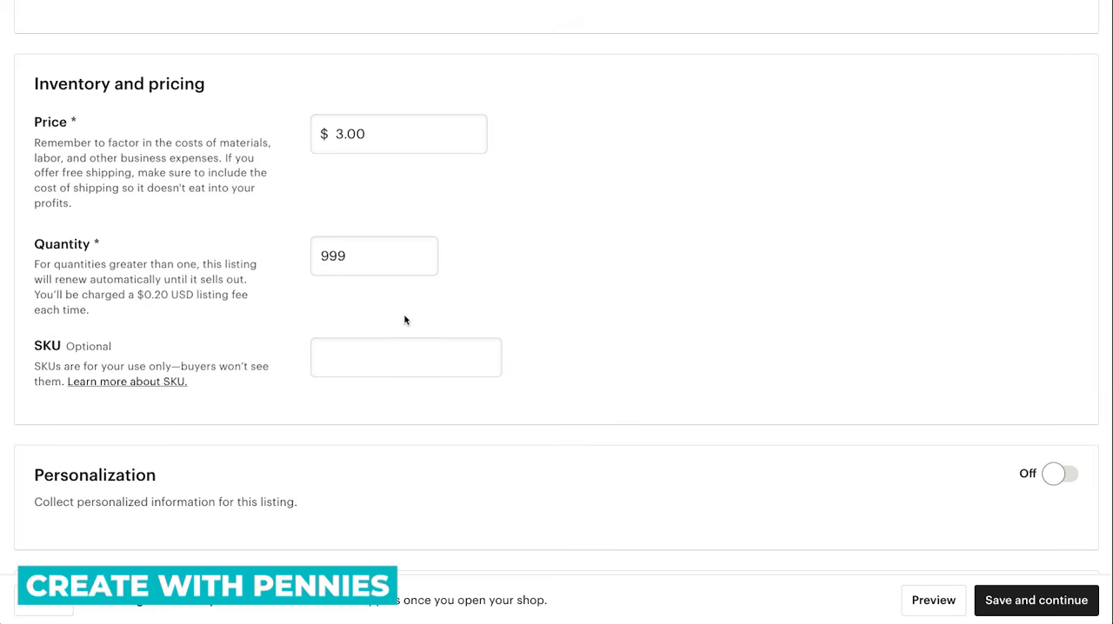
Turn on personalization for the listing and enter the buyer instruction "Enter the name here:"
scroll(415, 309, "down", 2)
scroll(415, 309, "down", 1)
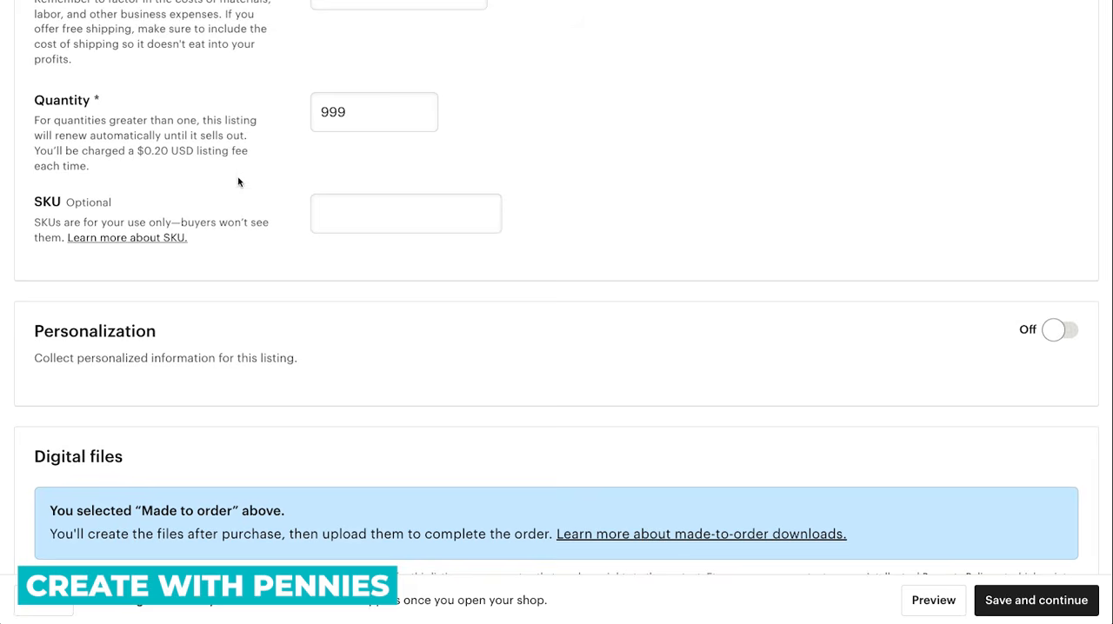
scroll(315, 187, "down", 1)
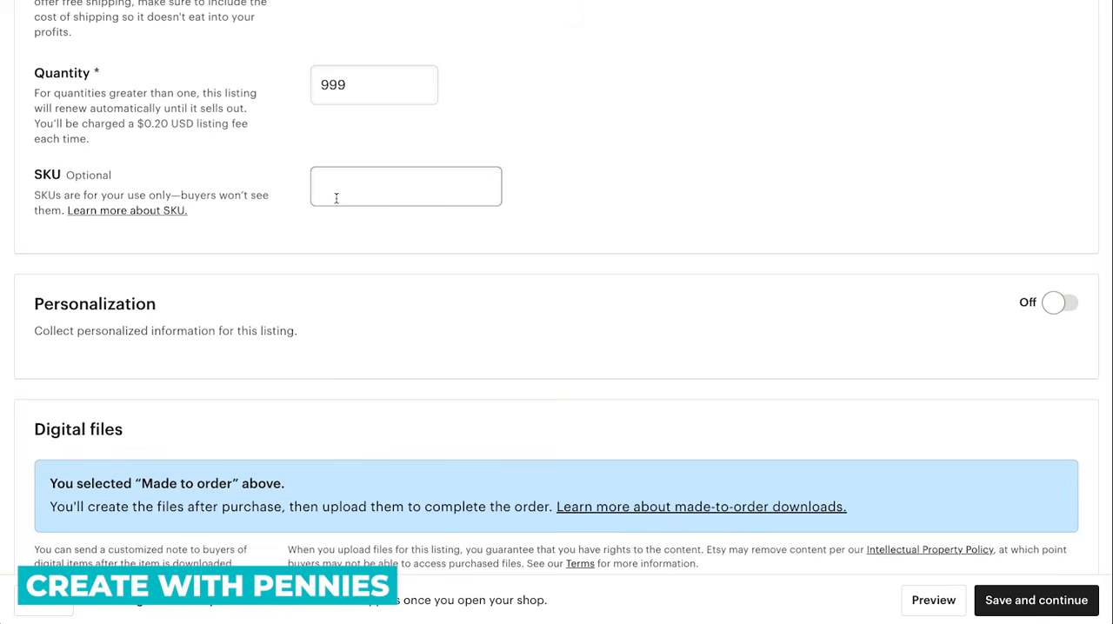
scroll(447, 251, "down", 3)
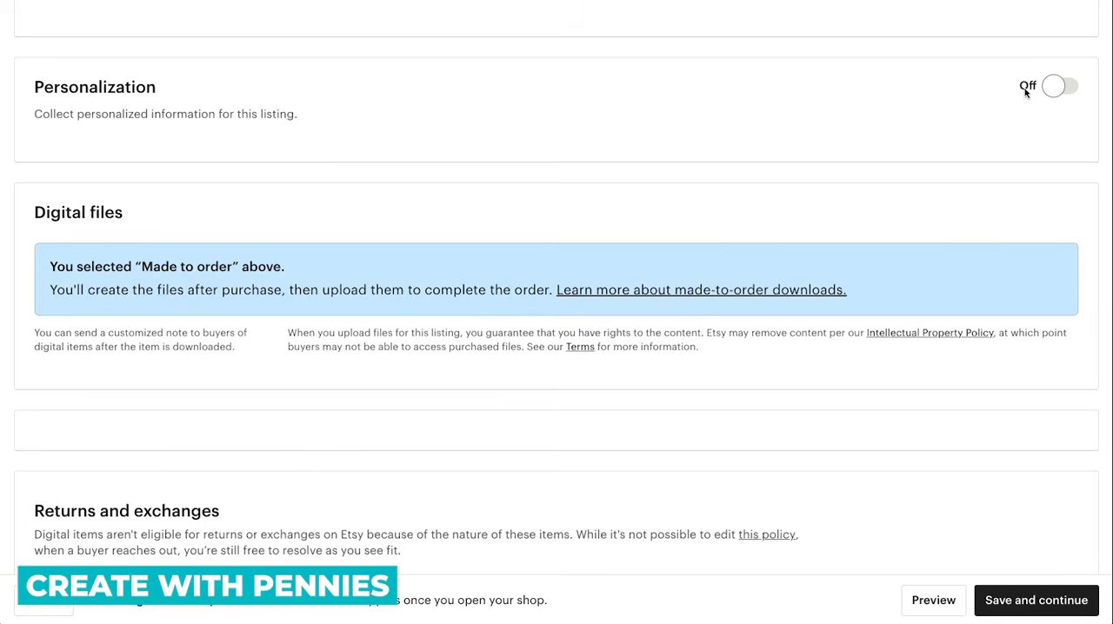
left_click(1049, 87)
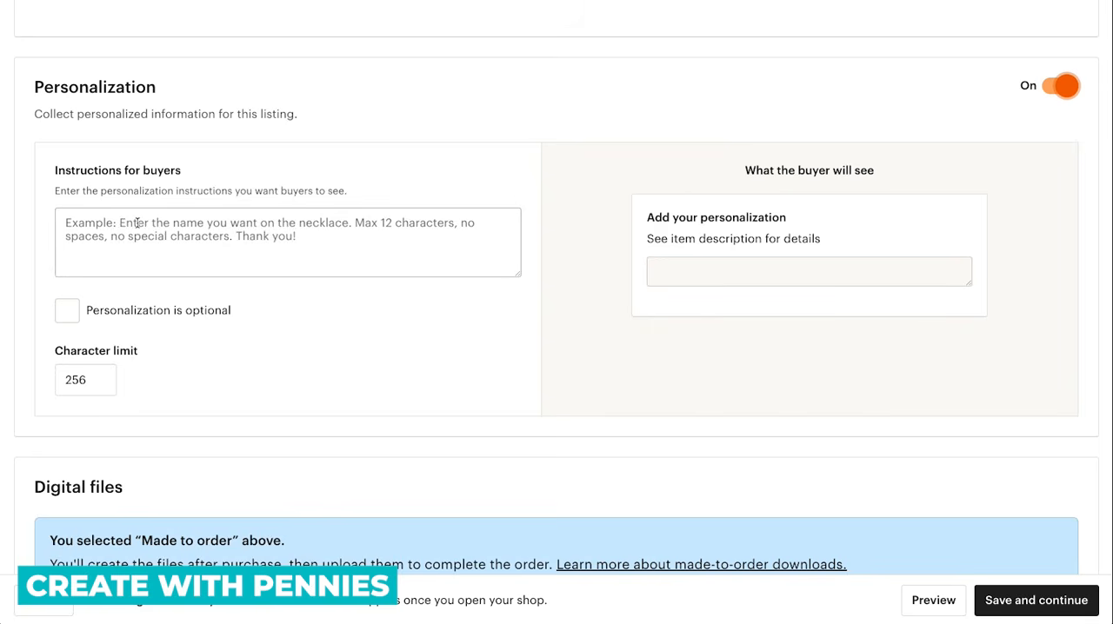
left_click(69, 225)
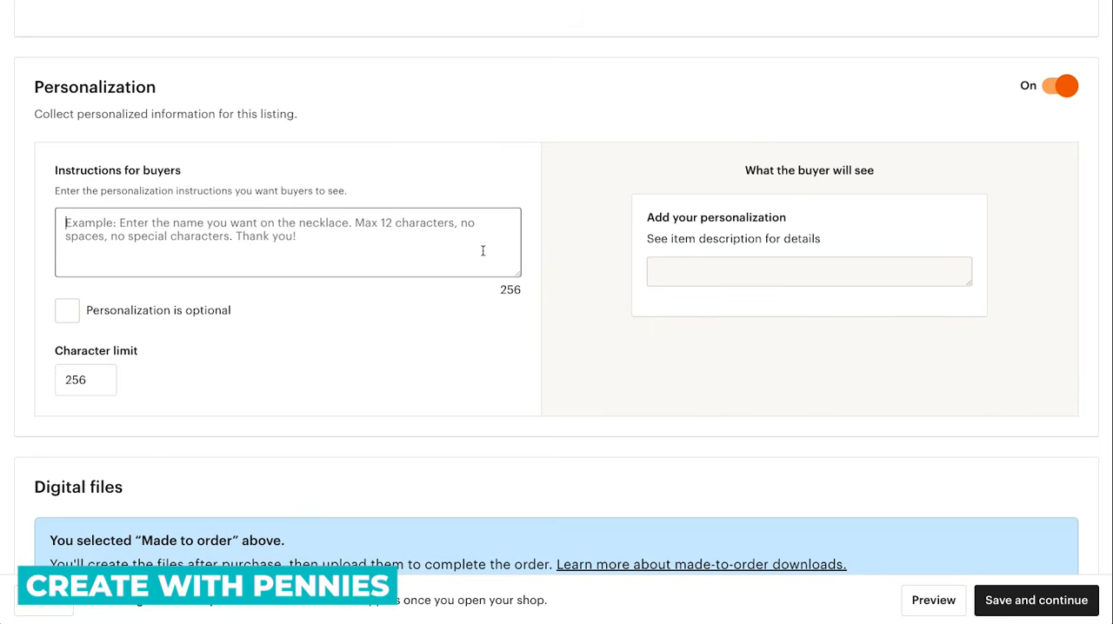
type("Enter")
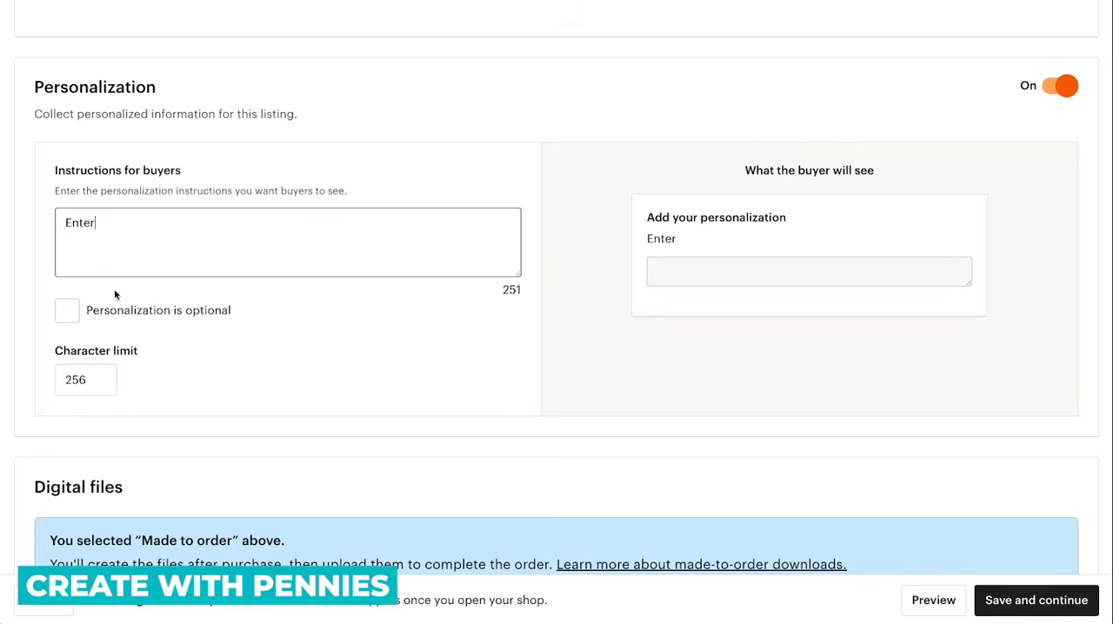
left_click(68, 313)
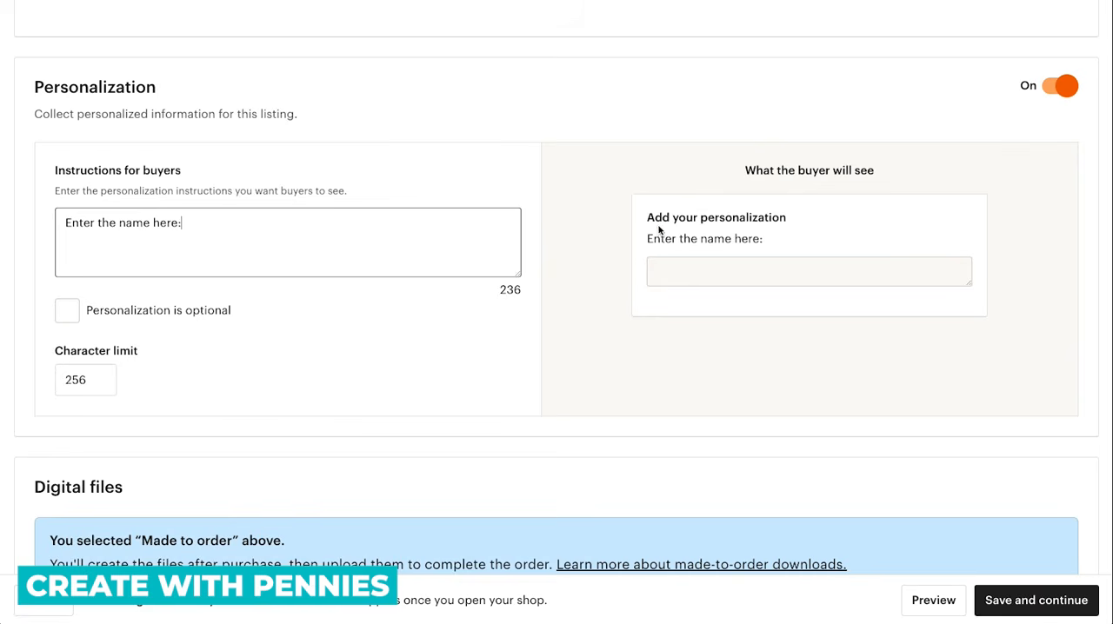
Mark the personalization as optional, and turn personalization off for the listing
left_click(660, 275)
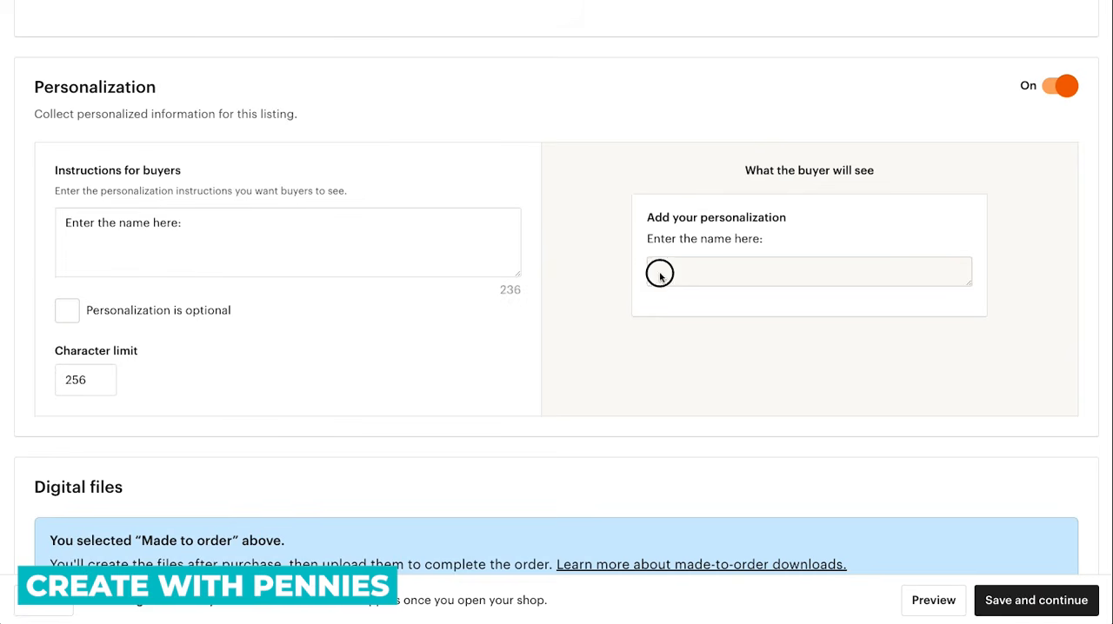
left_click(73, 316)
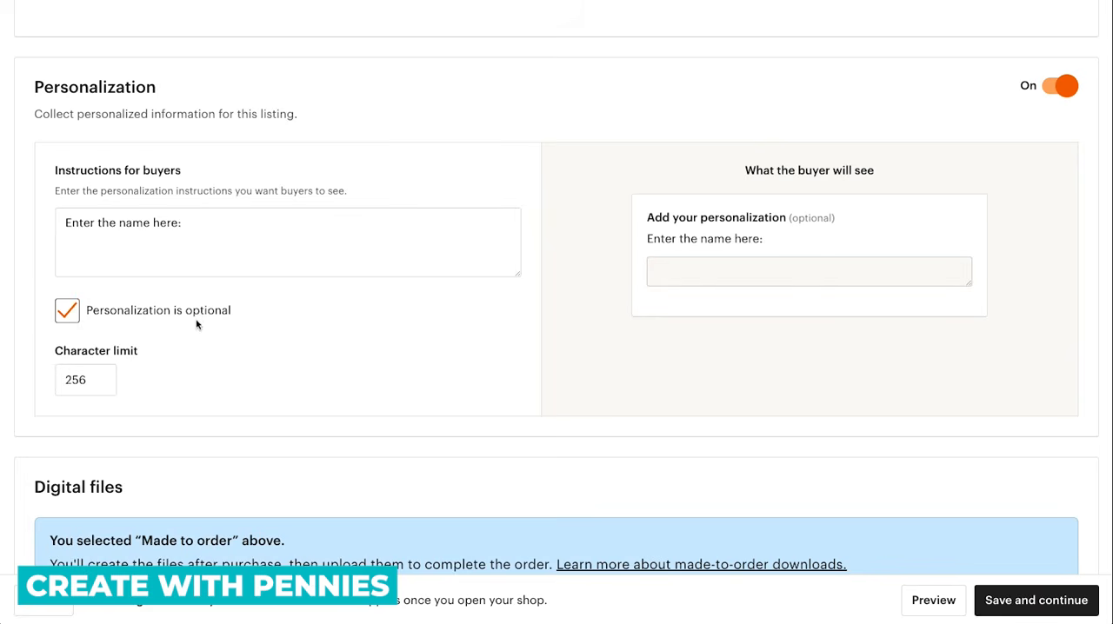
left_click(1064, 92)
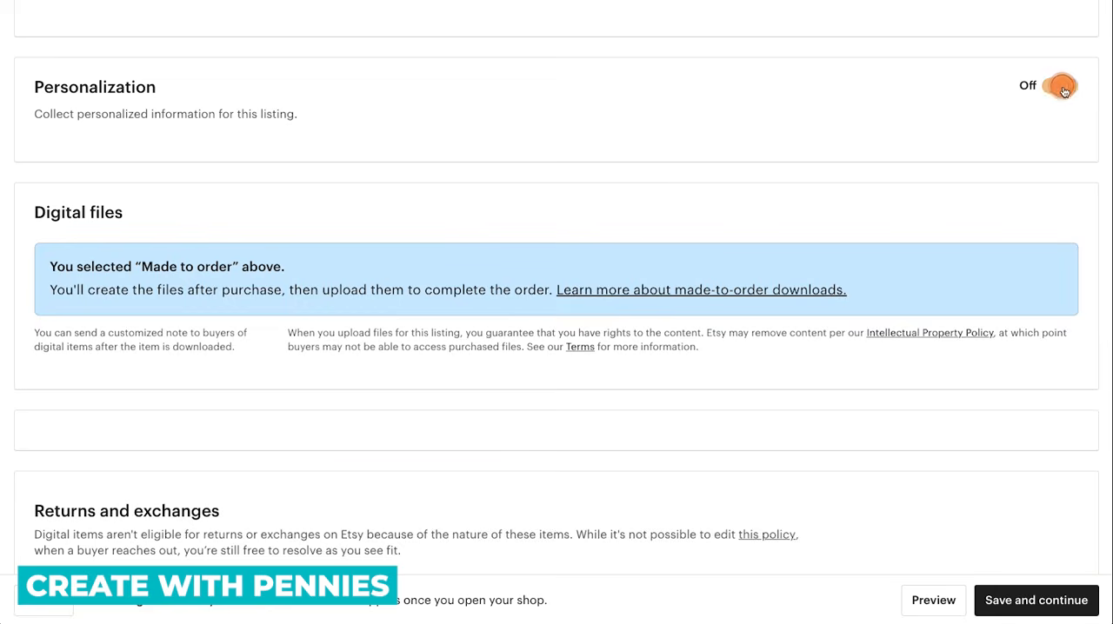
Change when the item was made from "Made To Order" to "2020 - 2024" in the listing details
scroll(208, 230, "down", 1)
scroll(208, 231, "down", 1)
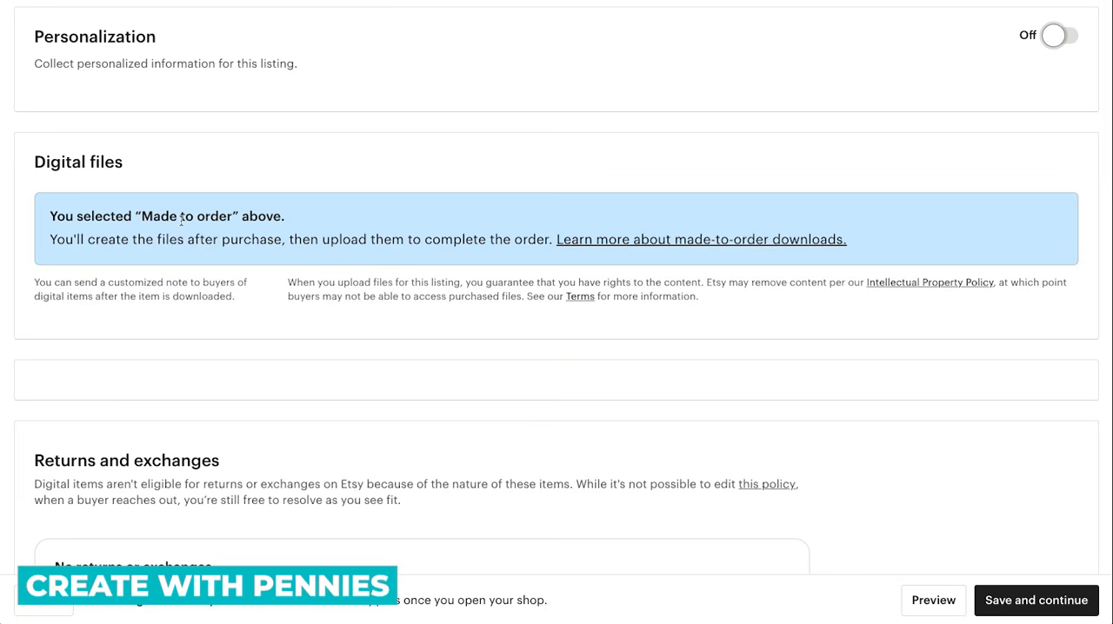
scroll(430, 229, "up", 15)
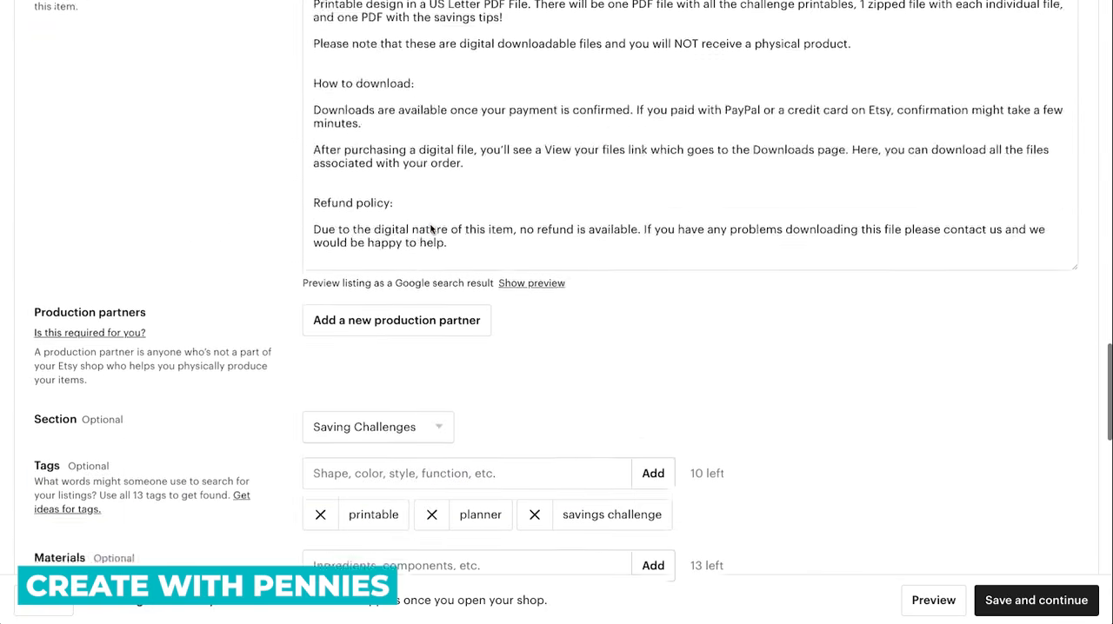
scroll(430, 229, "up", 3)
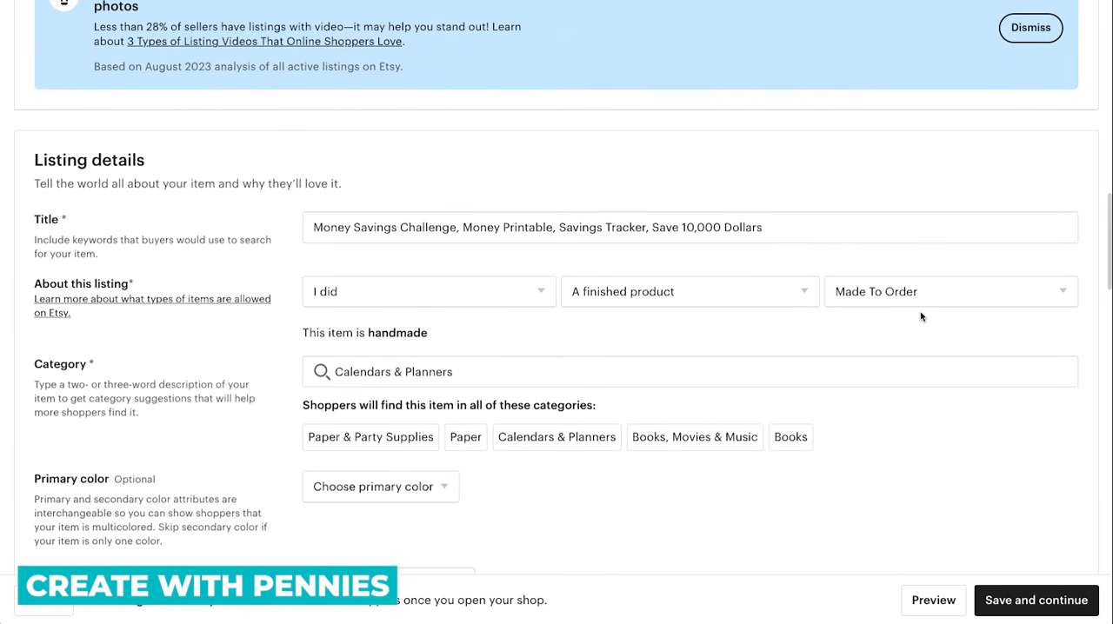
scroll(915, 316, "down", 1)
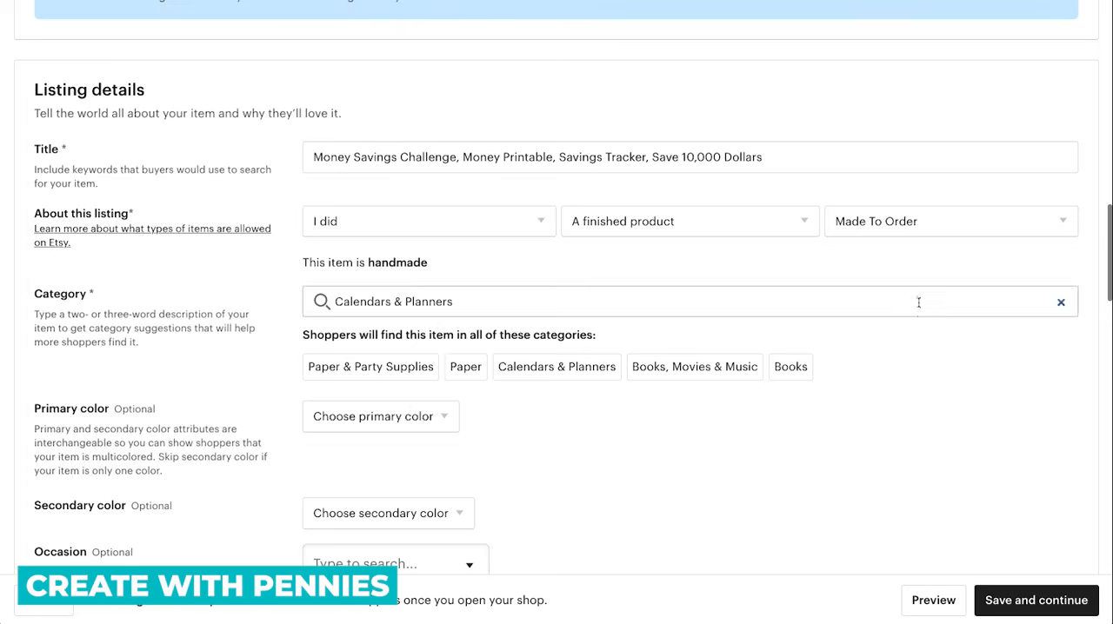
left_click(910, 224)
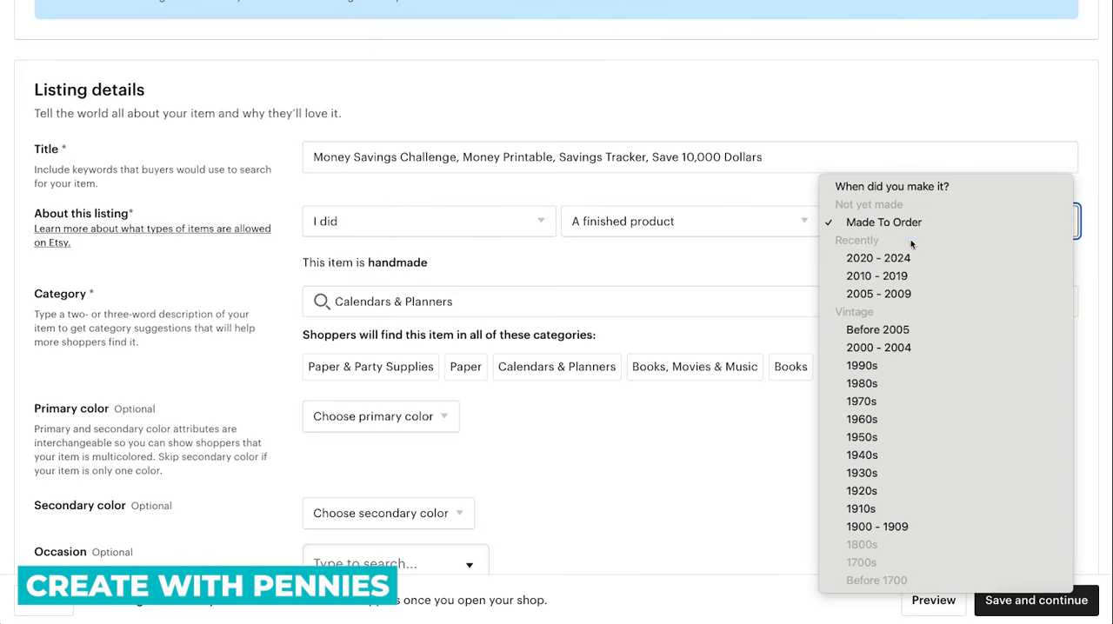
left_click(909, 258)
Search the computer for "10,000" and upload "Savings Challenges Bundle PDF - Pennies Not Perfection.pdf" as the listing's digital file
scroll(907, 266, "down", 20)
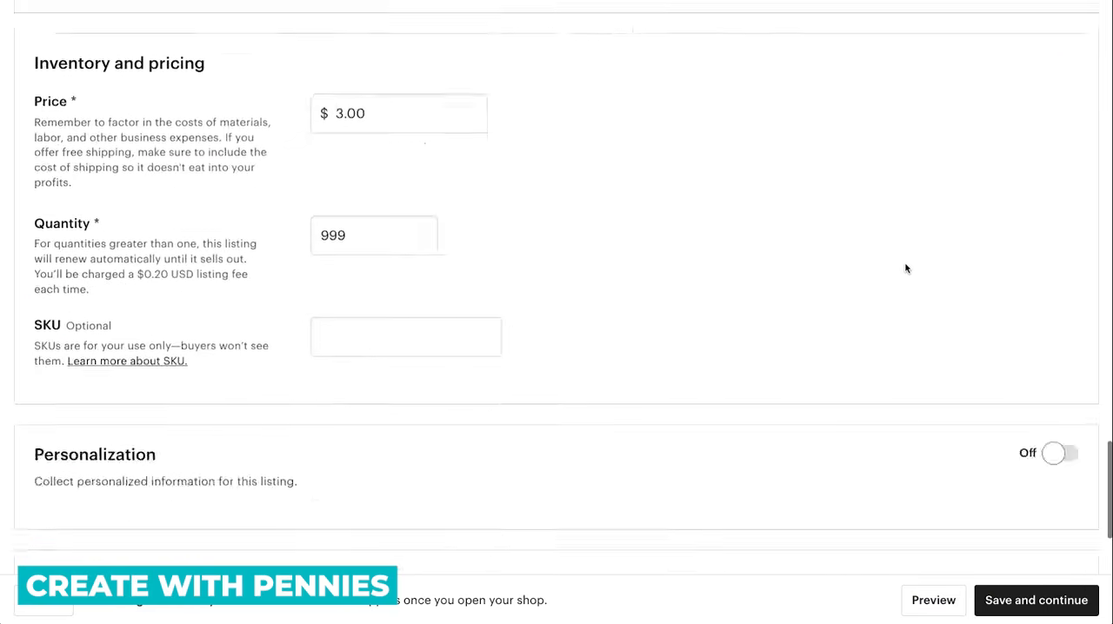
scroll(905, 268, "up", 2)
scroll(904, 266, "down", 4)
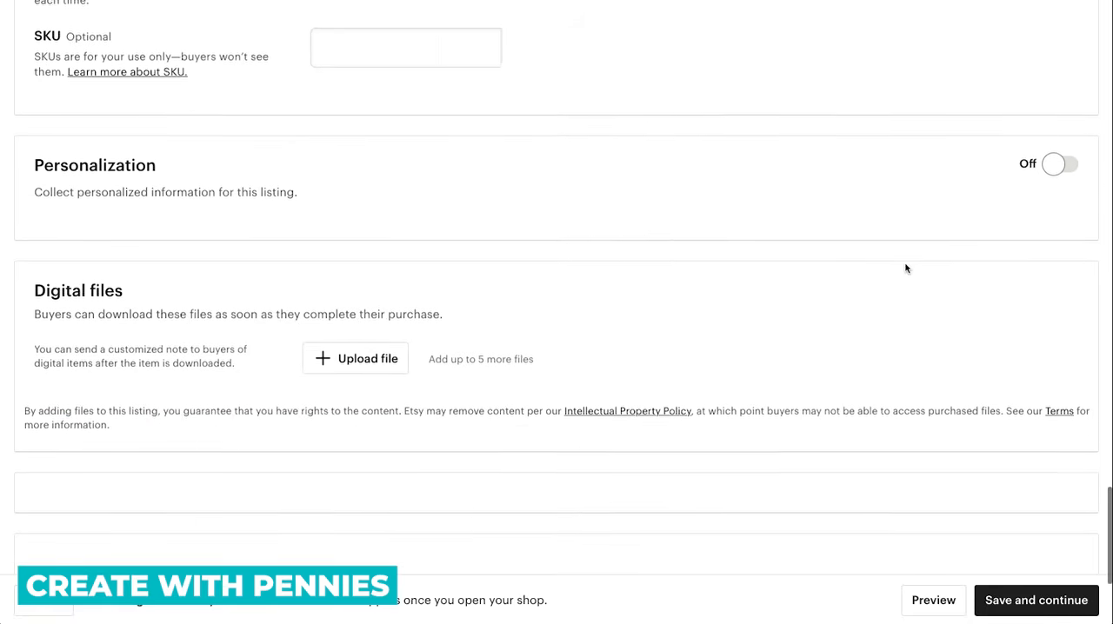
scroll(365, 203, "down", 2)
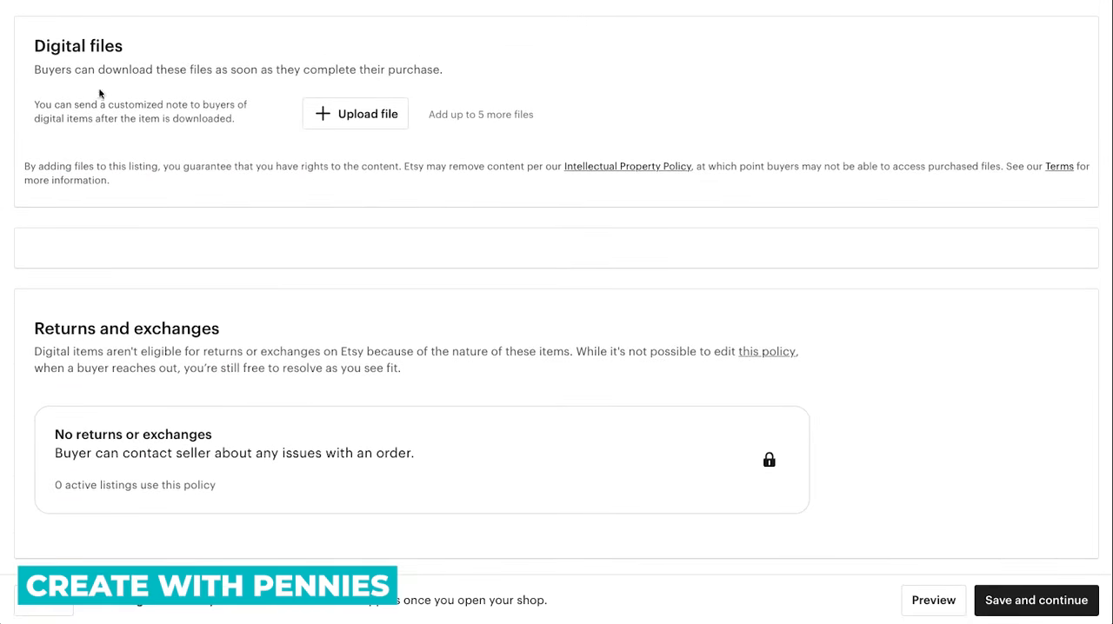
left_click(367, 125)
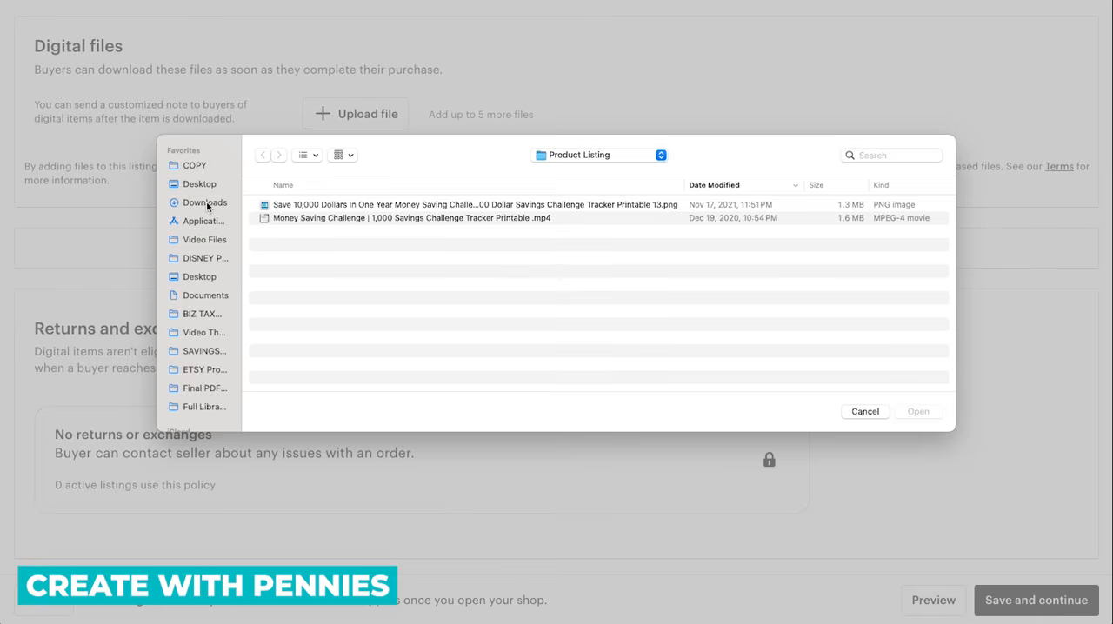
left_click(865, 411)
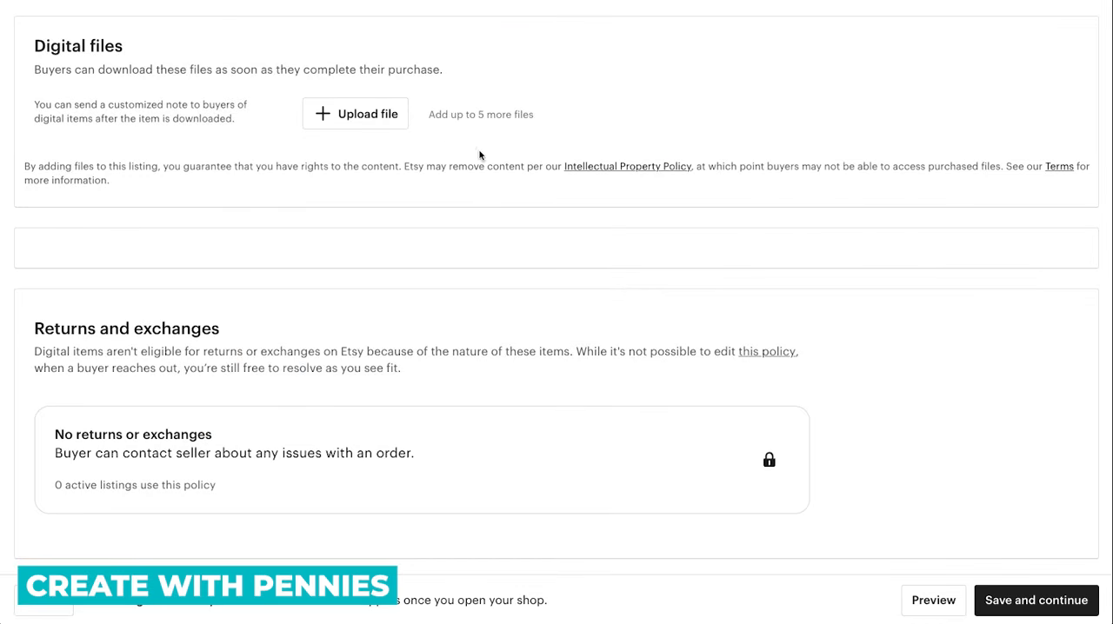
left_click(383, 124)
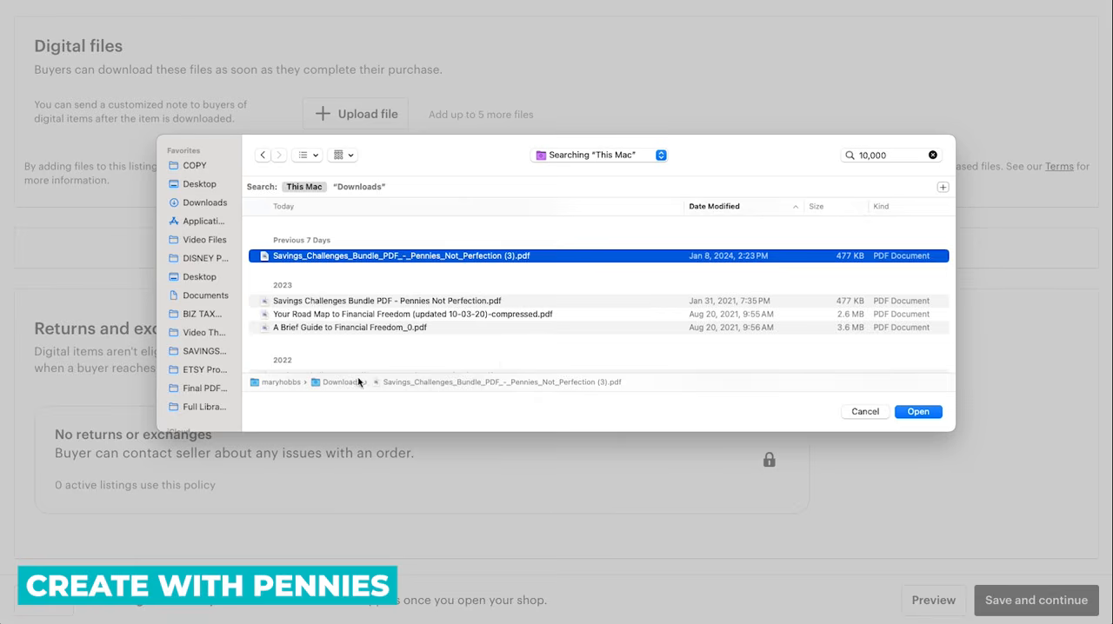
left_click(461, 301)
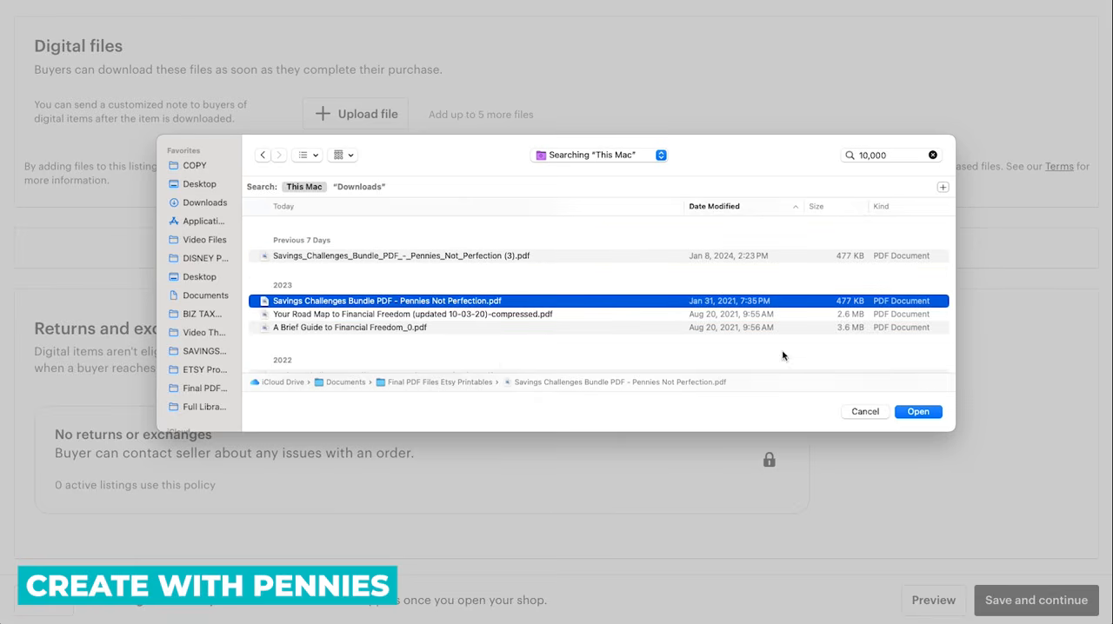
left_click(918, 412)
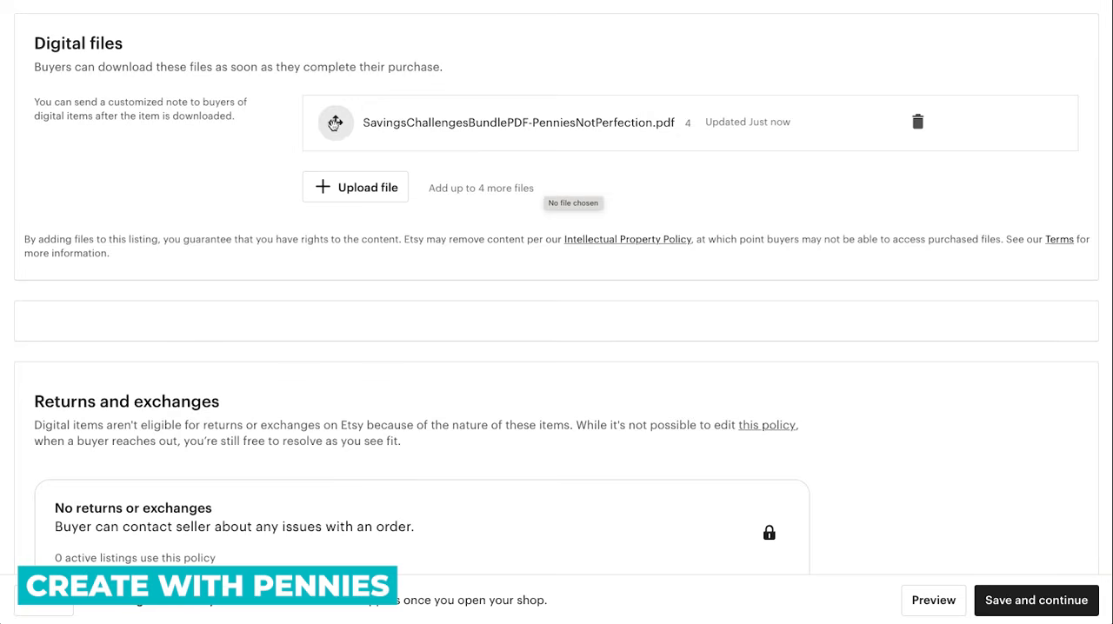
left_click_drag(335, 129, 329, 215)
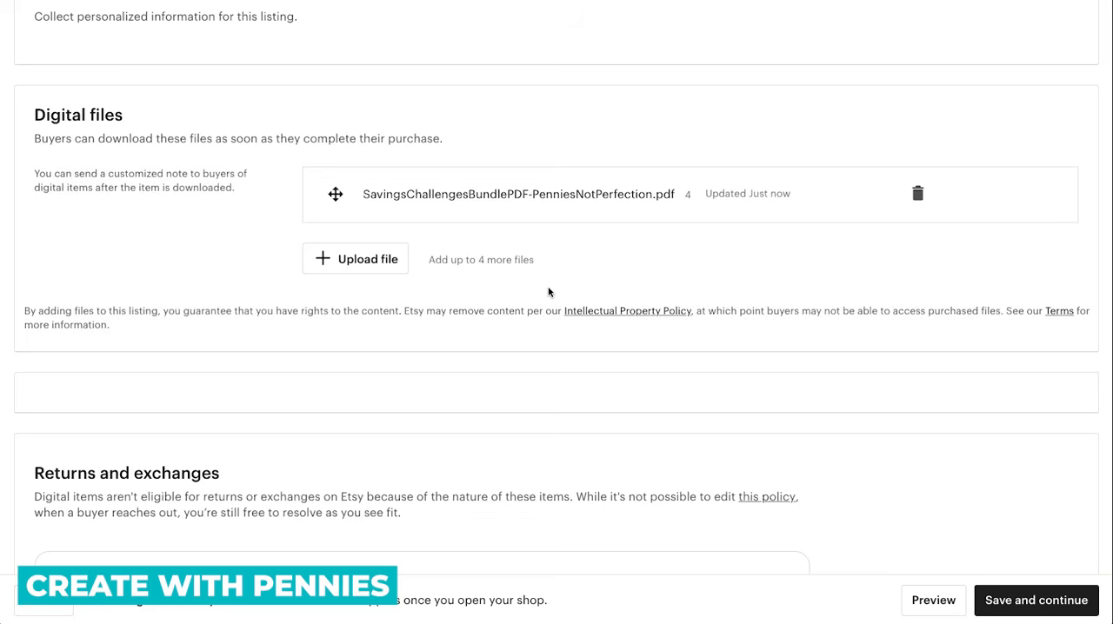
Switch the listing type to Physical in the listing details
scroll(513, 285, "down", 3)
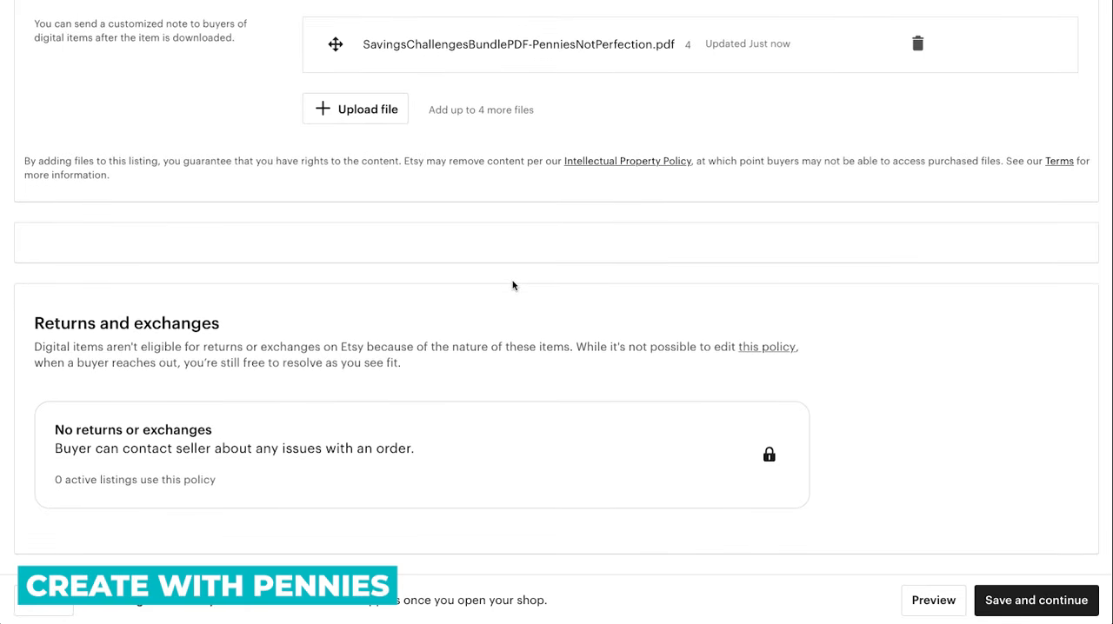
scroll(513, 285, "up", 2)
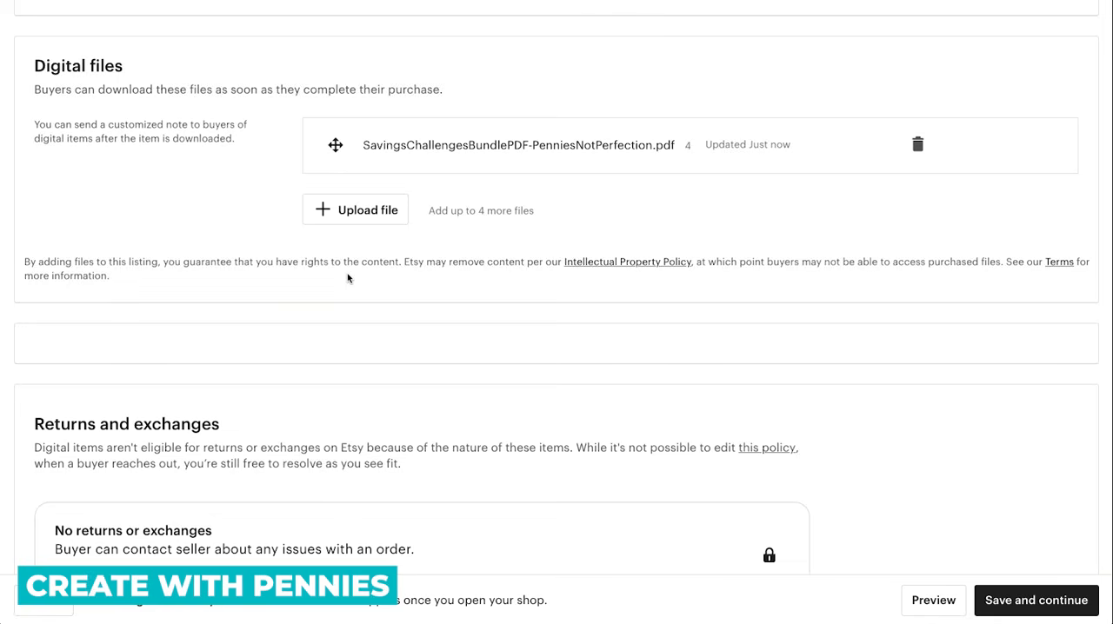
scroll(343, 295, "down", 1)
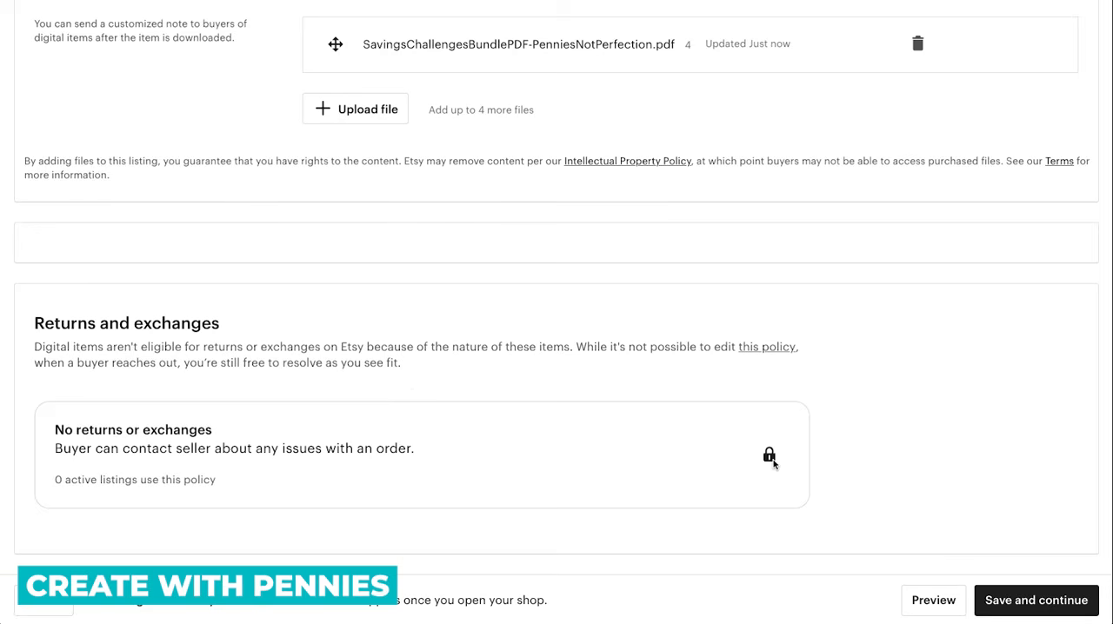
scroll(772, 464, "up", 20)
scroll(773, 463, "down", 10)
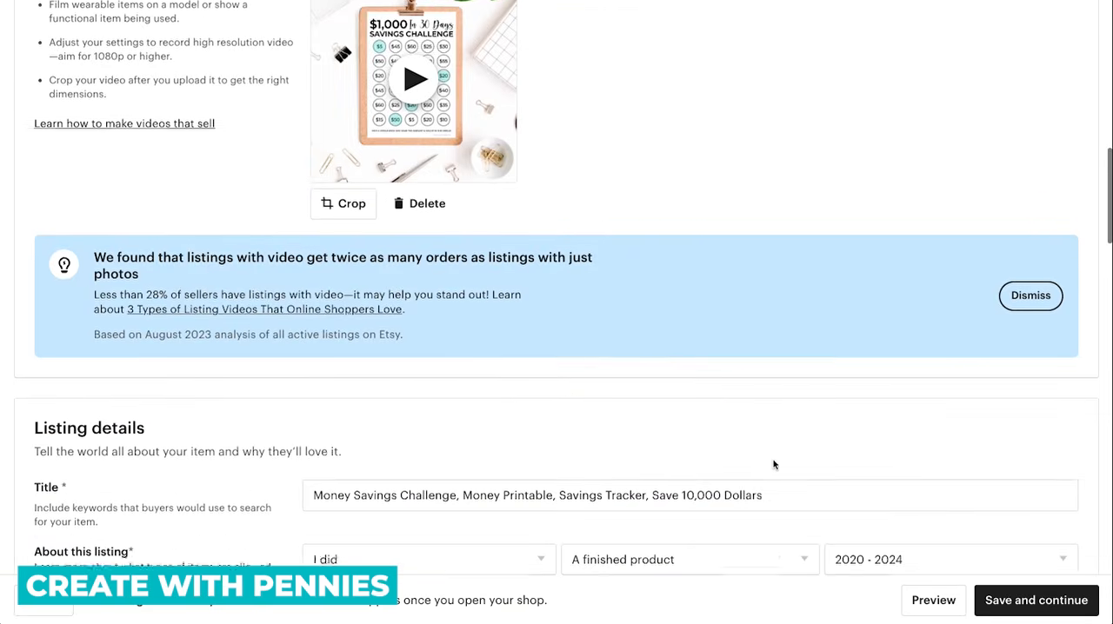
scroll(773, 465, "down", 5)
scroll(506, 214, "down", 2)
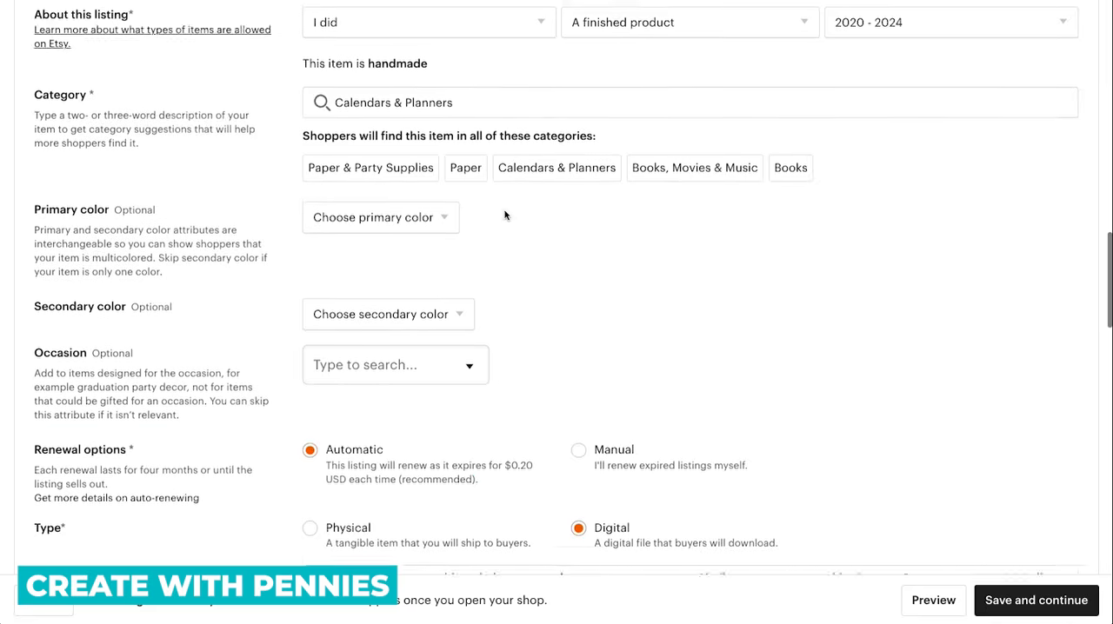
scroll(506, 215, "down", 3)
left_click(344, 297)
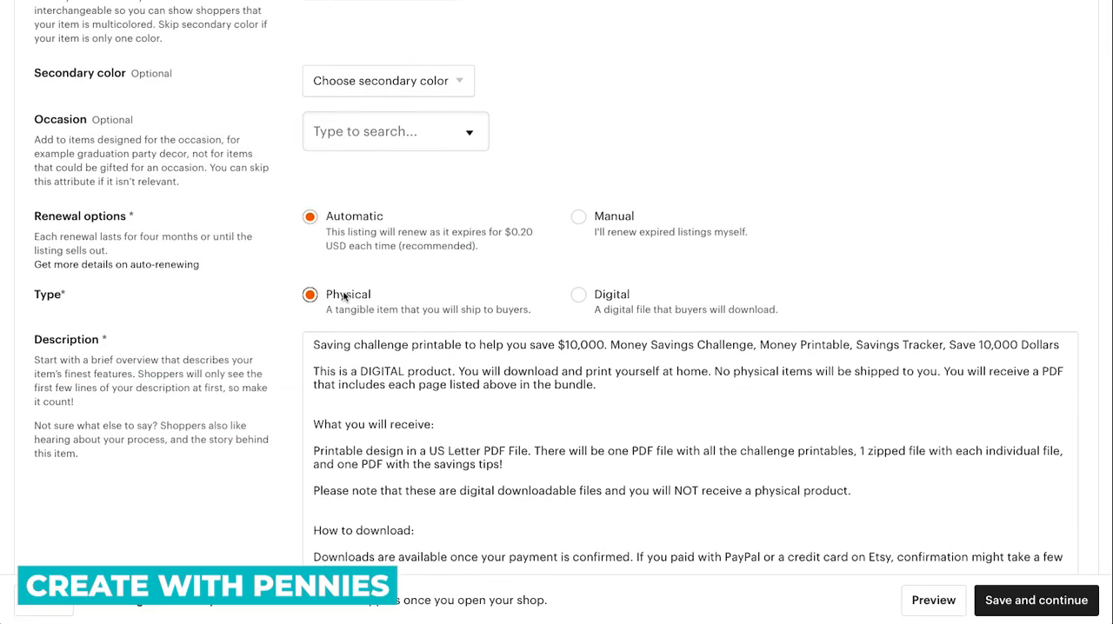
Examine the variations, shipping, item size and returns policy options offered for a physical listing
scroll(345, 296, "down", 15)
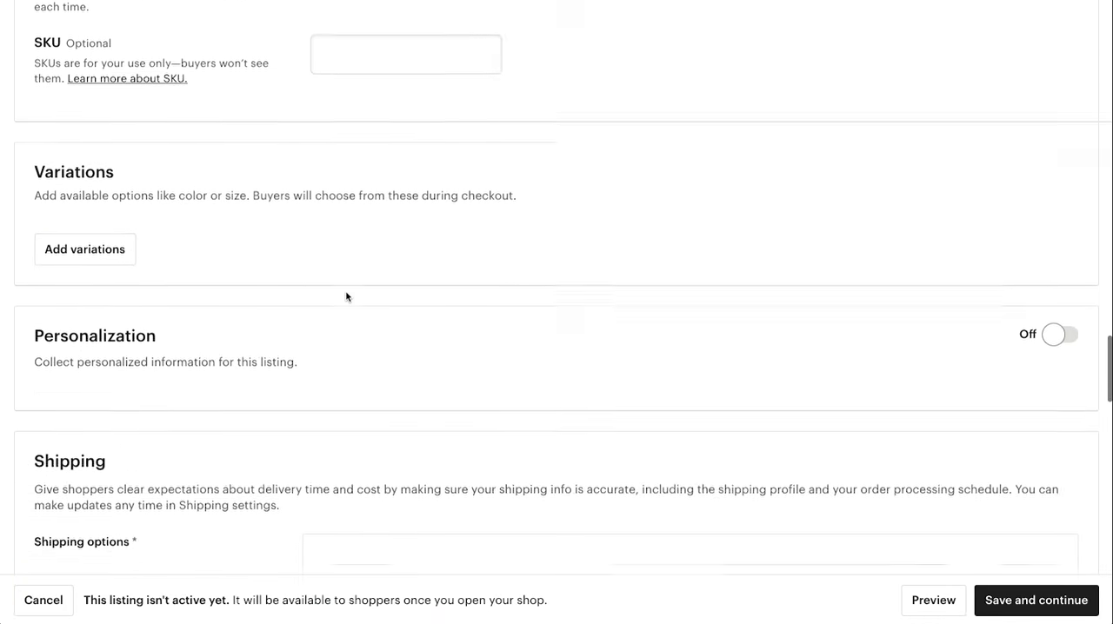
scroll(345, 296, "down", 10)
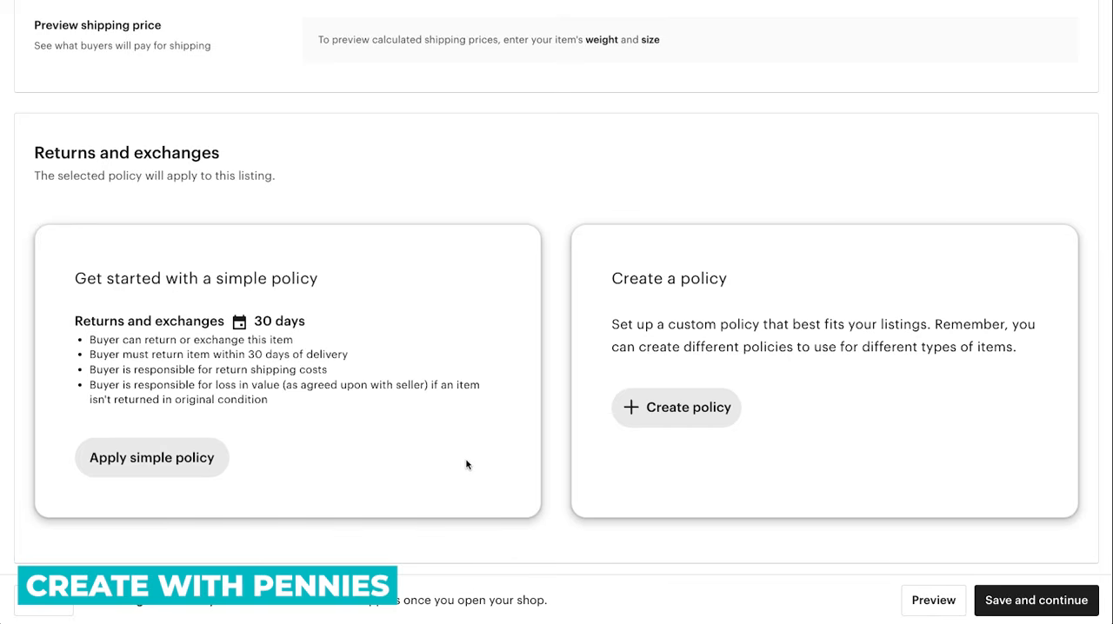
scroll(785, 487, "up", 6)
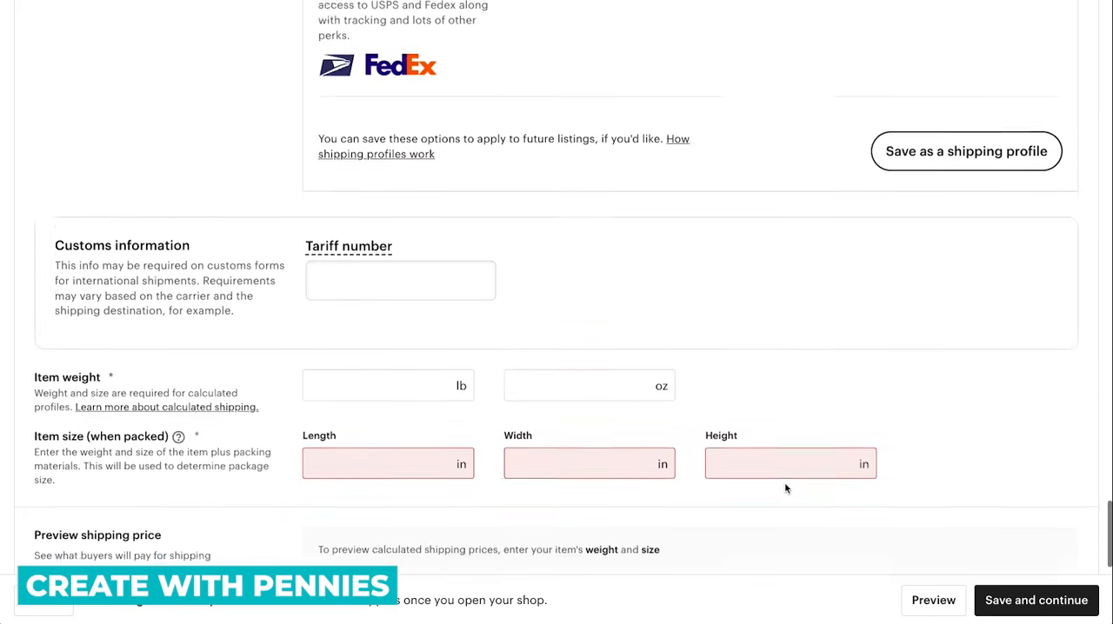
scroll(786, 489, "up", 10)
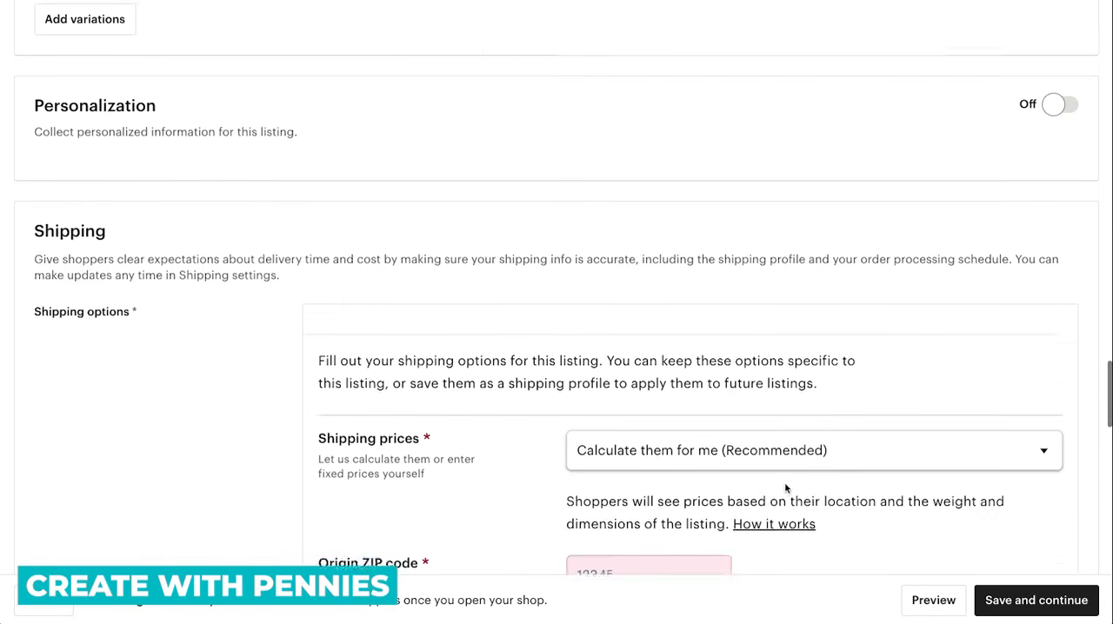
scroll(786, 489, "up", 3)
scroll(785, 489, "down", 5)
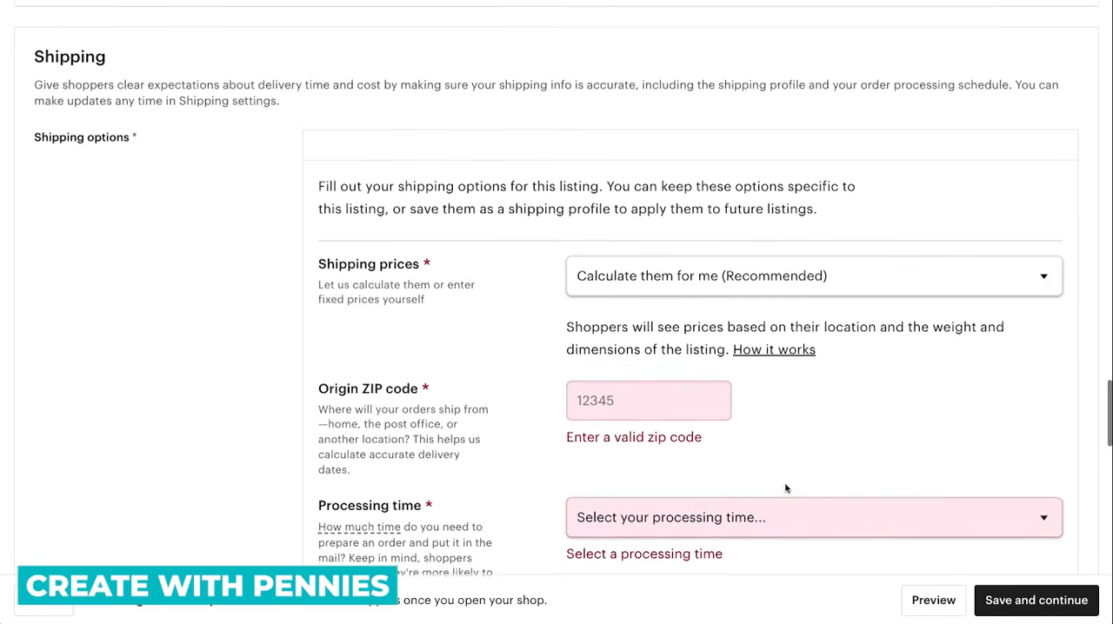
scroll(786, 489, "up", 1)
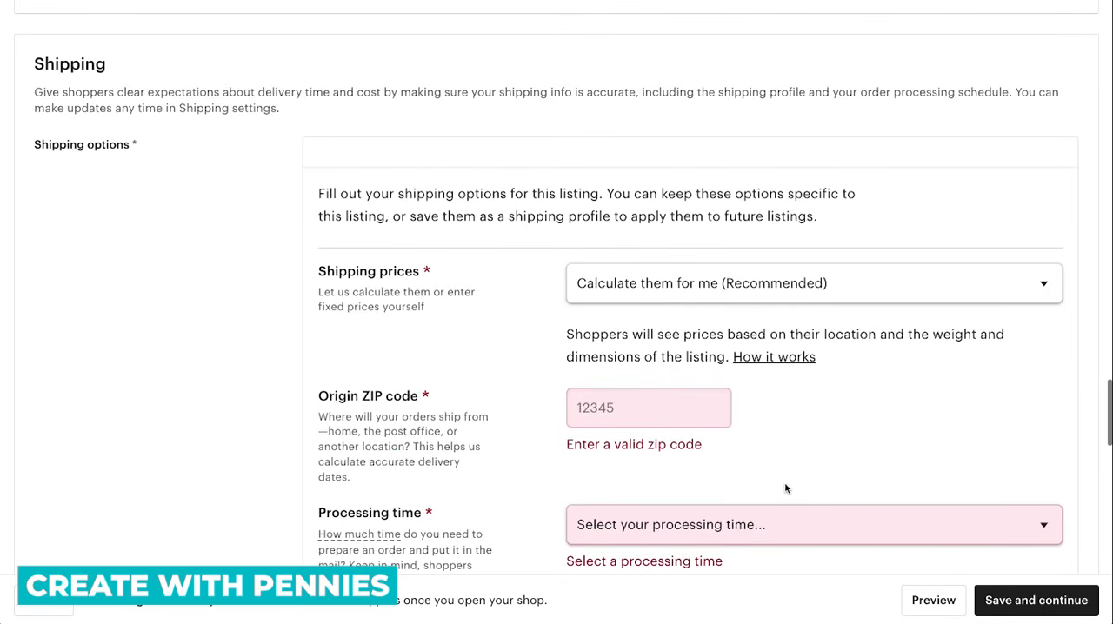
Switch the shipping prices to "I'll enter fixed prices manually" and back to "Calculate them for me (Recommended)"
left_click(719, 289)
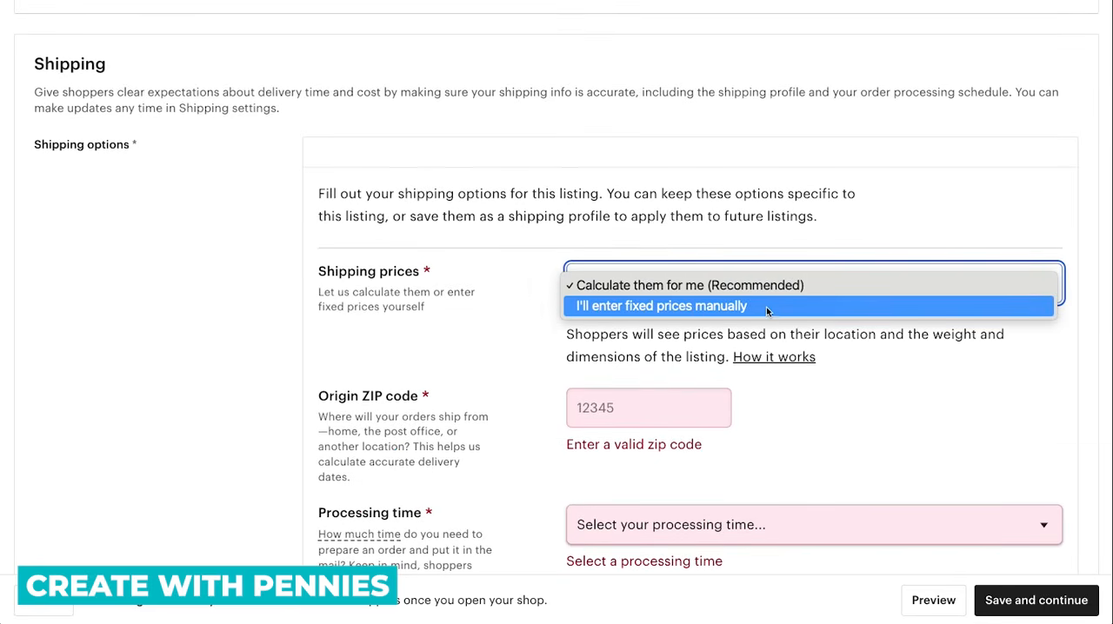
left_click(767, 306)
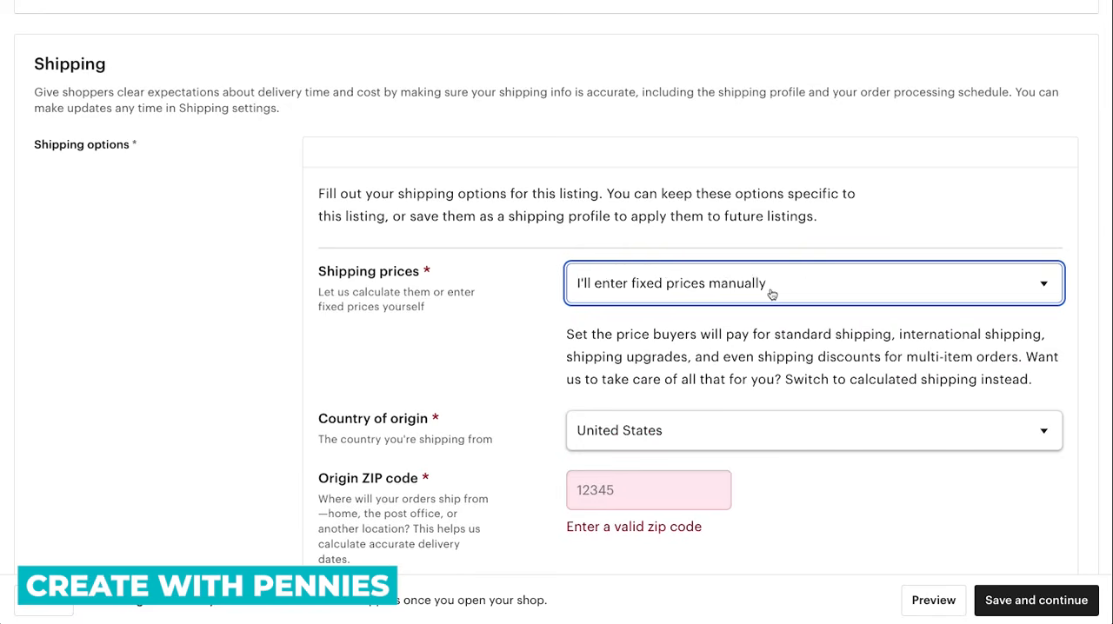
left_click(771, 282)
left_click(771, 266)
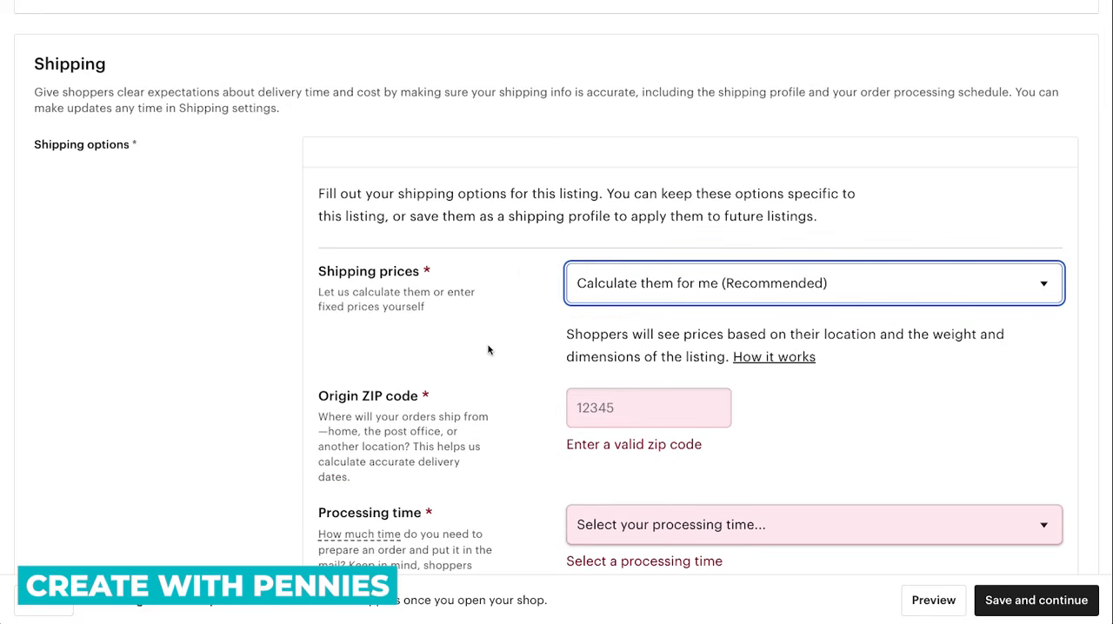
Enter the origin ZIP code and set the processing time to 3-5 days in the shipping options
scroll(489, 348, "down", 2)
left_click(631, 267)
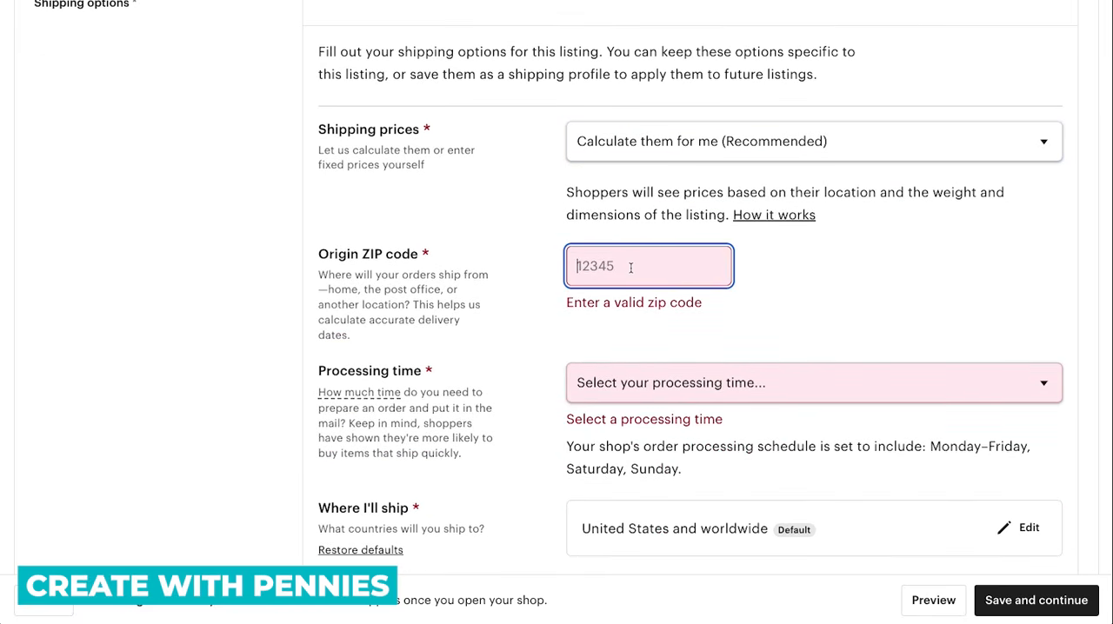
type("31018")
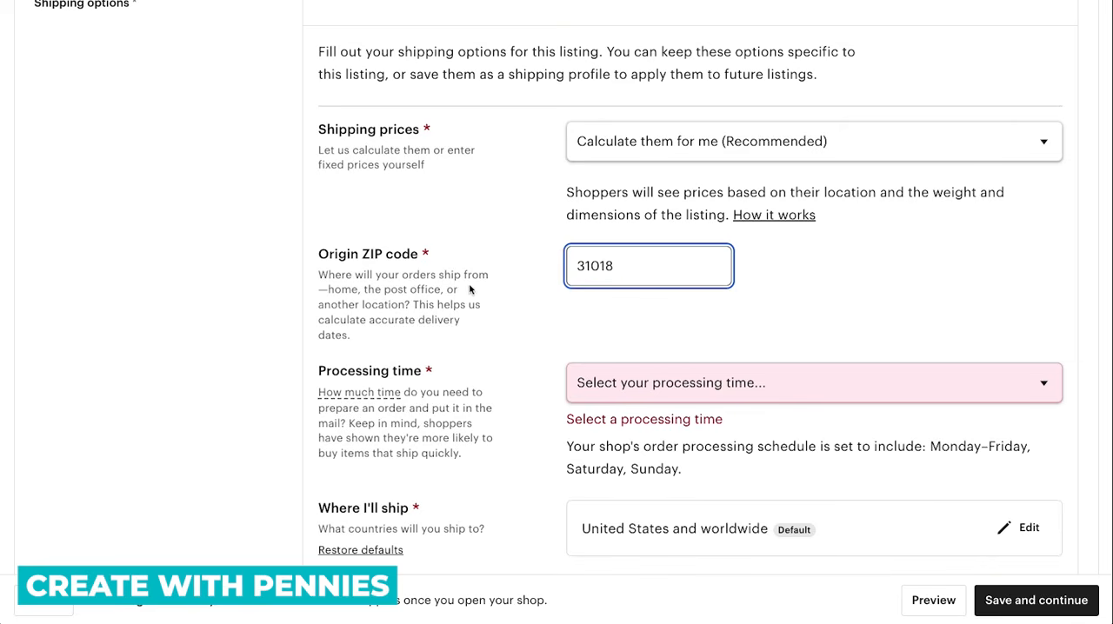
left_click(629, 381)
left_click(641, 465)
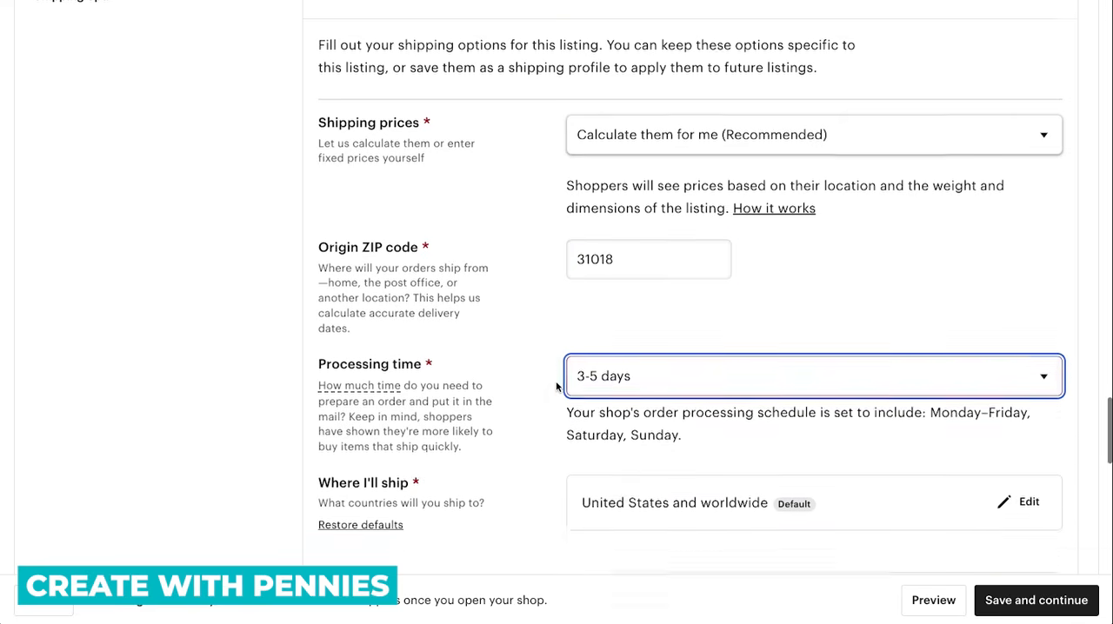
Examine the shipping destination, free shipping, handling fee and label options, and expand the shipping services to view the offered USPS mail classes
scroll(557, 387, "down", 3)
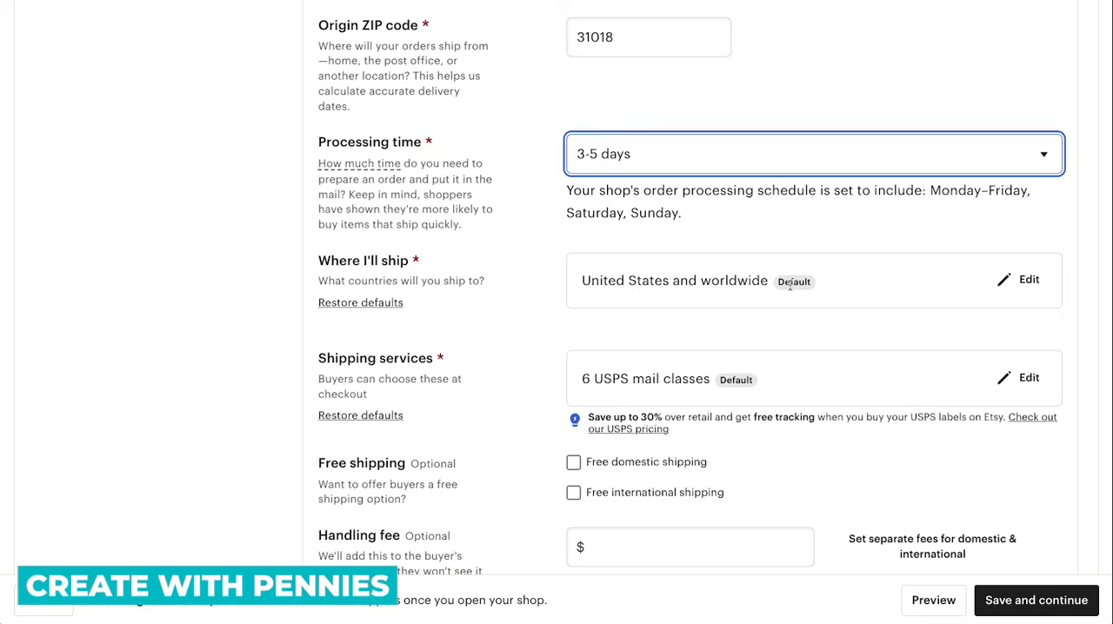
scroll(791, 284, "down", 1)
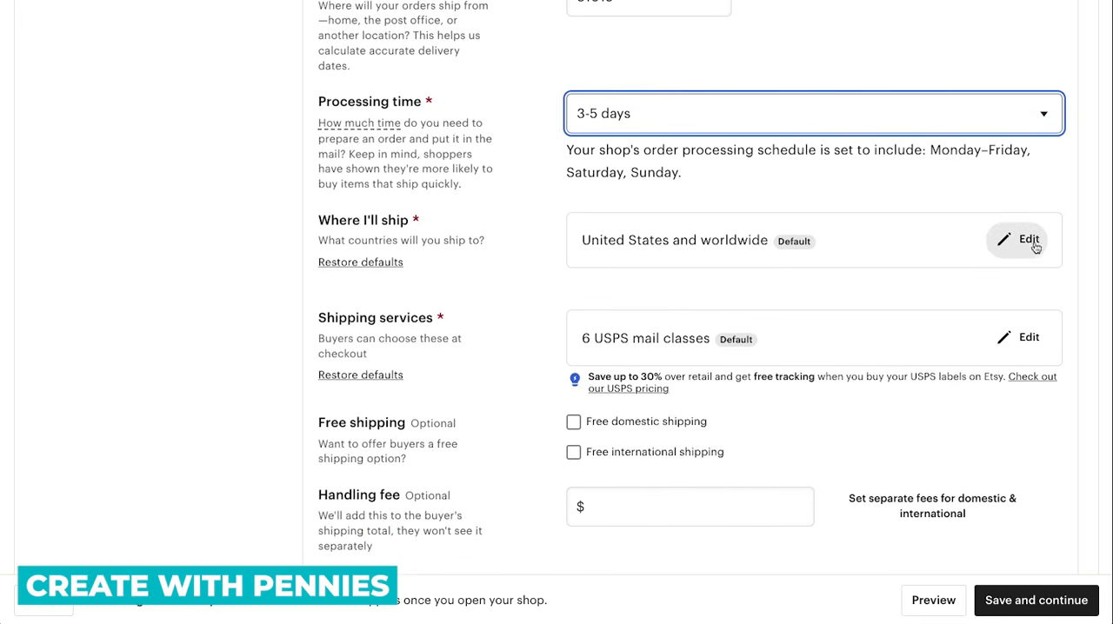
scroll(1021, 252, "down", 2)
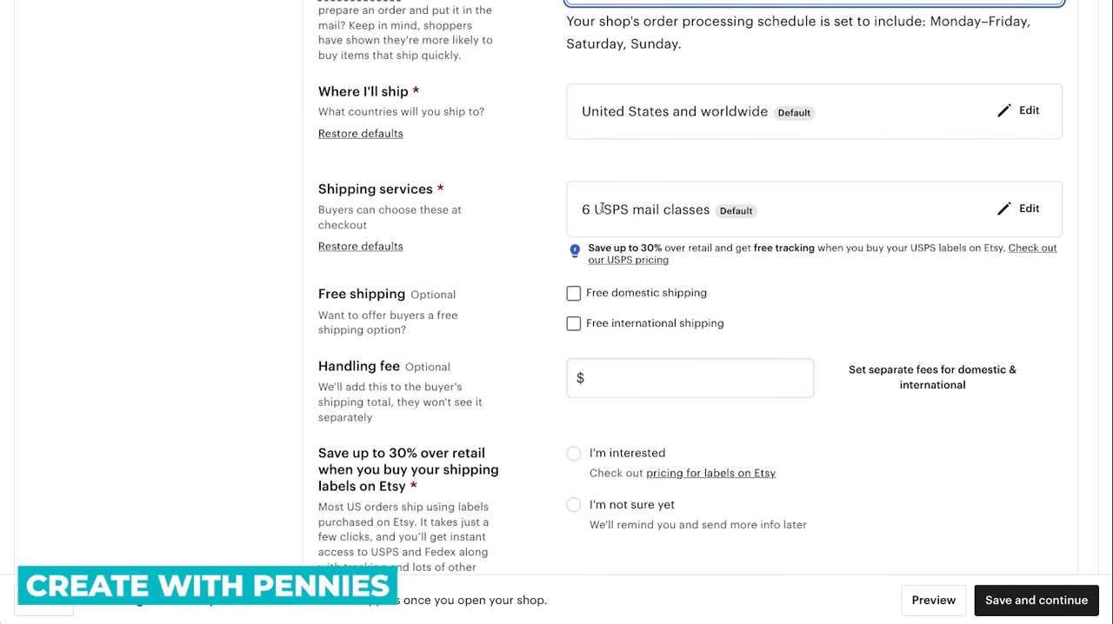
left_click(1024, 209)
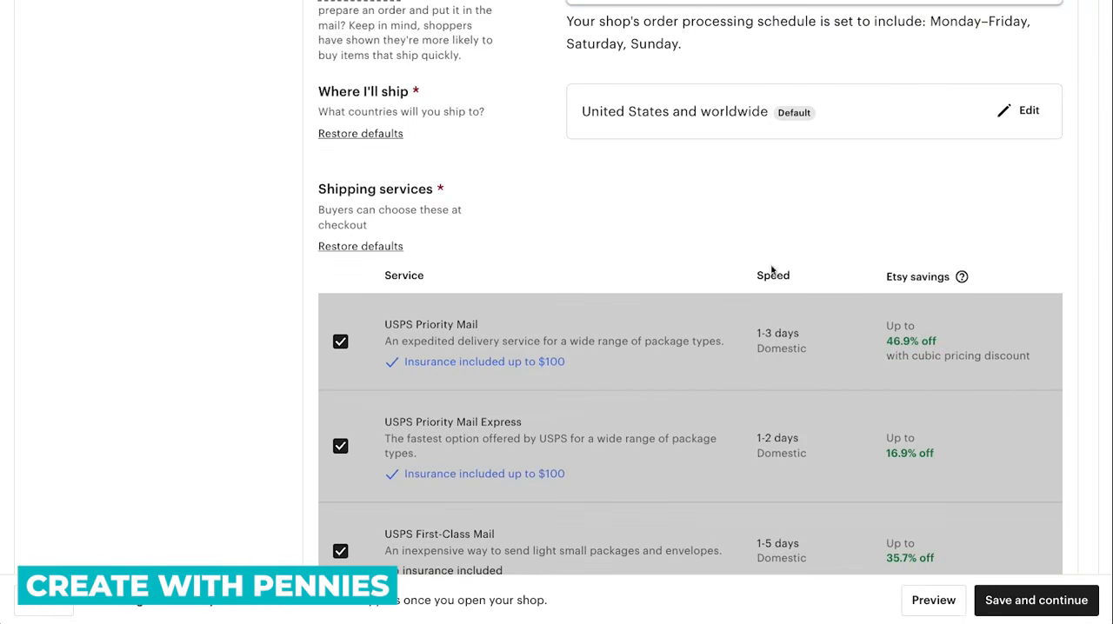
scroll(658, 337, "down", 5)
scroll(656, 339, "down", 8)
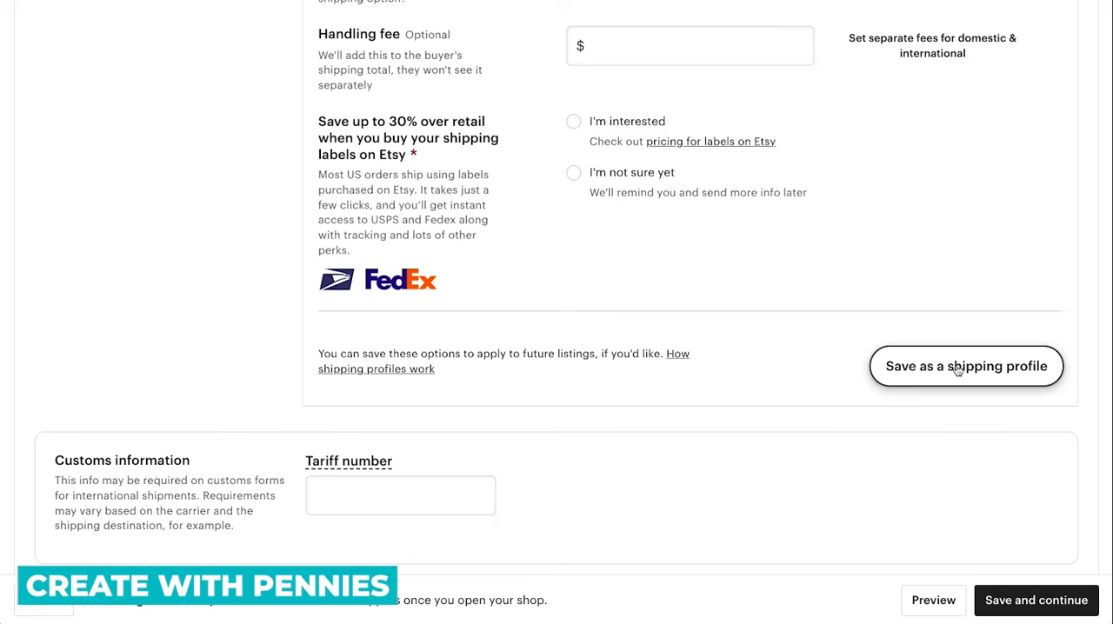
Check the customs, item weight and packed size fields and apply the simple 30-day returns and exchanges policy
scroll(395, 217, "down", 5)
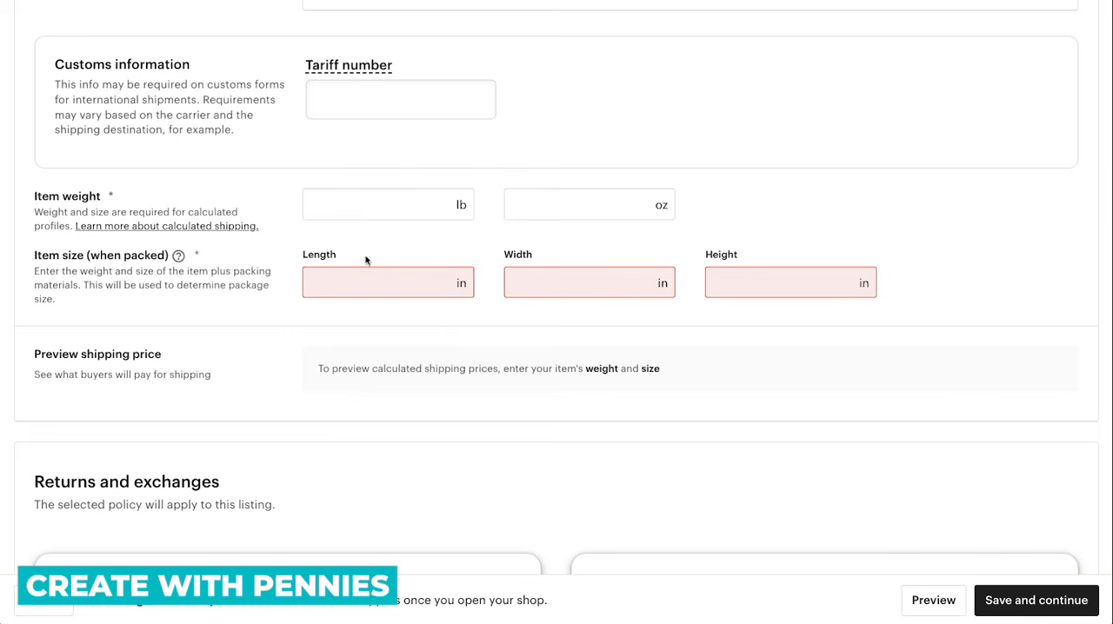
left_click(628, 213)
left_click(399, 210)
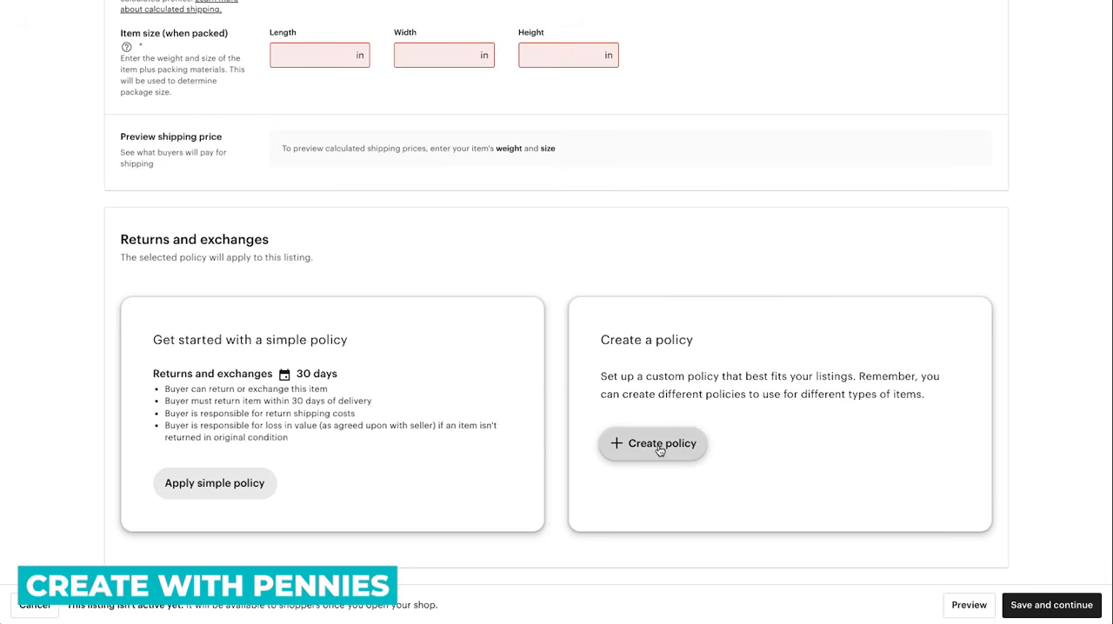
left_click(233, 484)
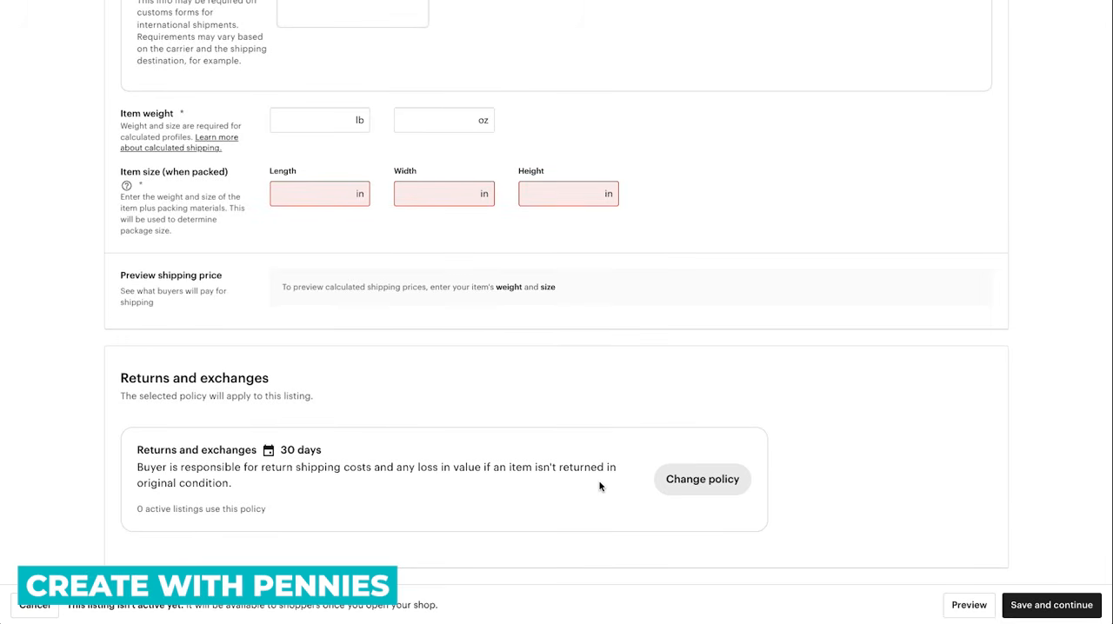
Switch the listing type back to Digital, check the listing's details and digital files, and save the listing
scroll(600, 487, "up", 10)
left_click(525, 276)
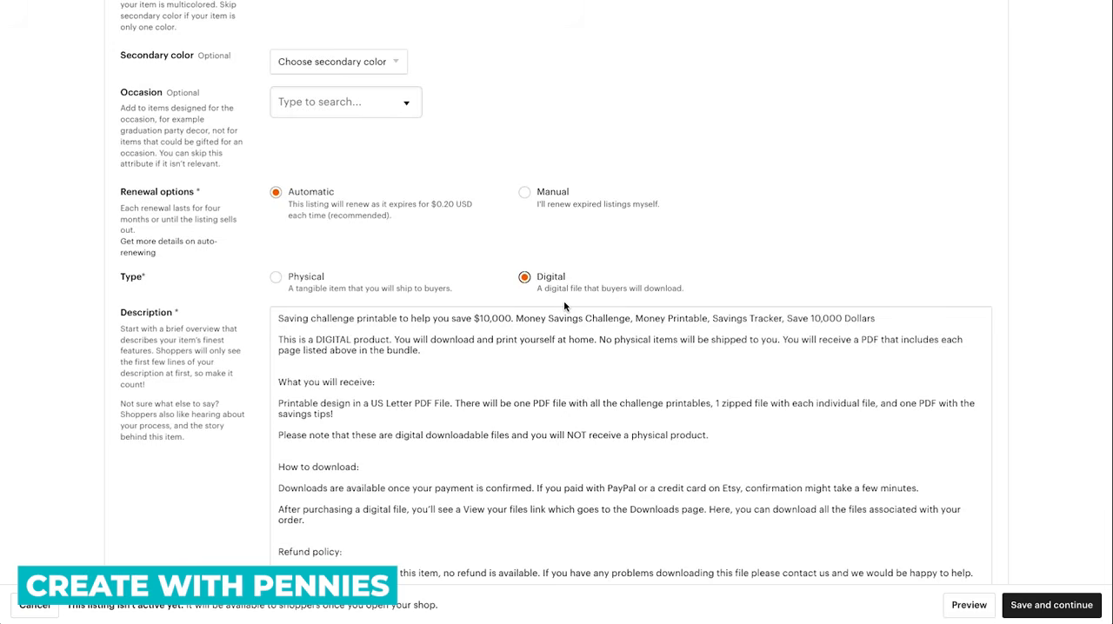
scroll(567, 300, "down", 15)
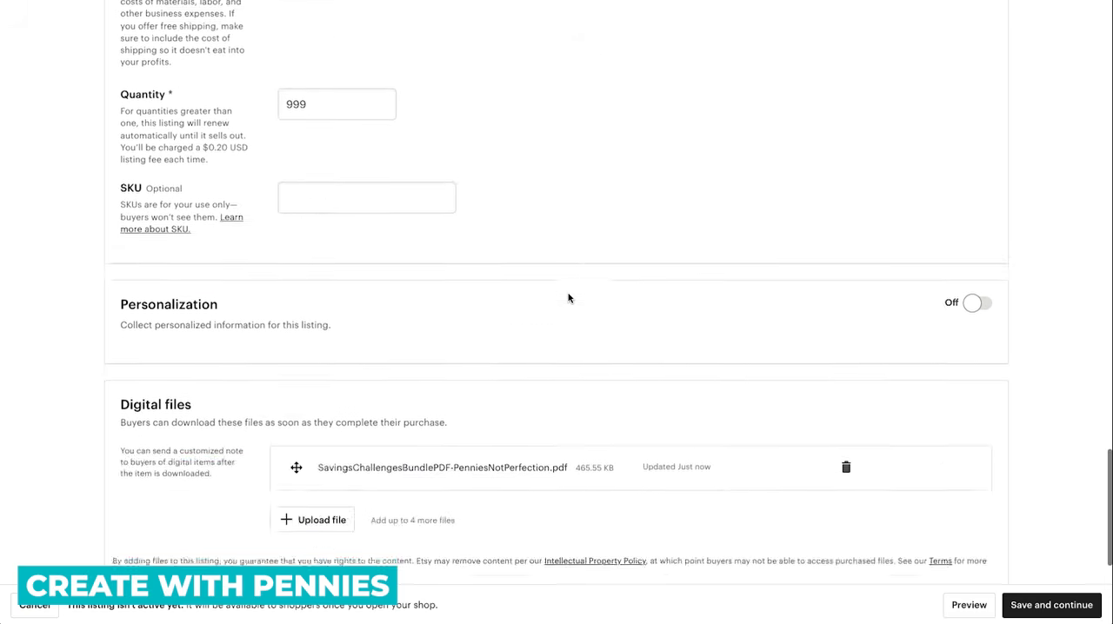
scroll(927, 352, "up", 10)
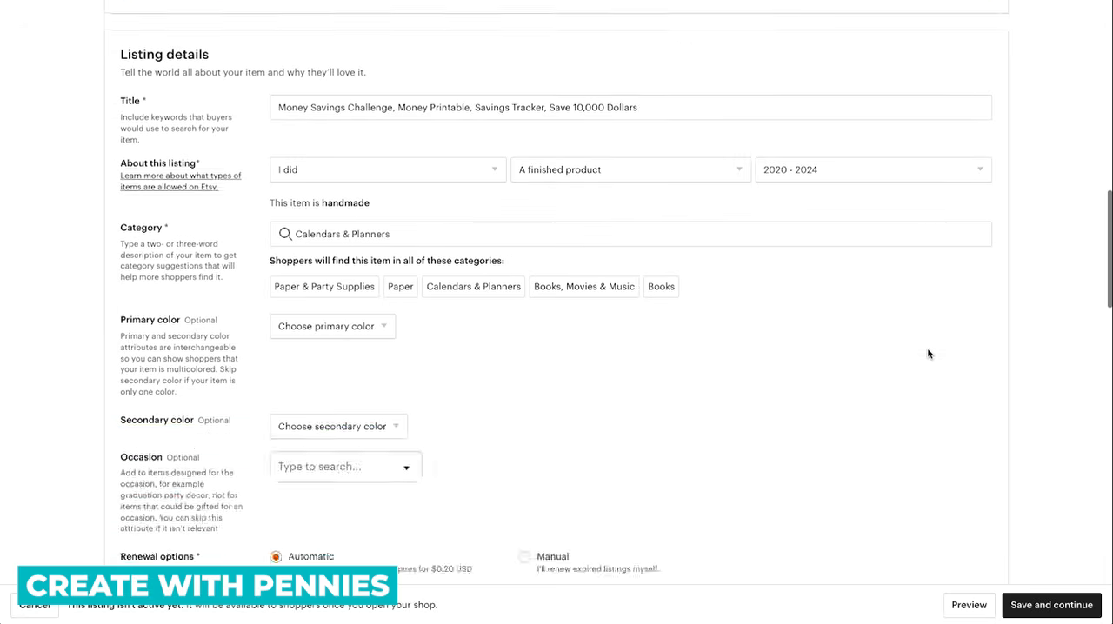
scroll(928, 352, "down", 15)
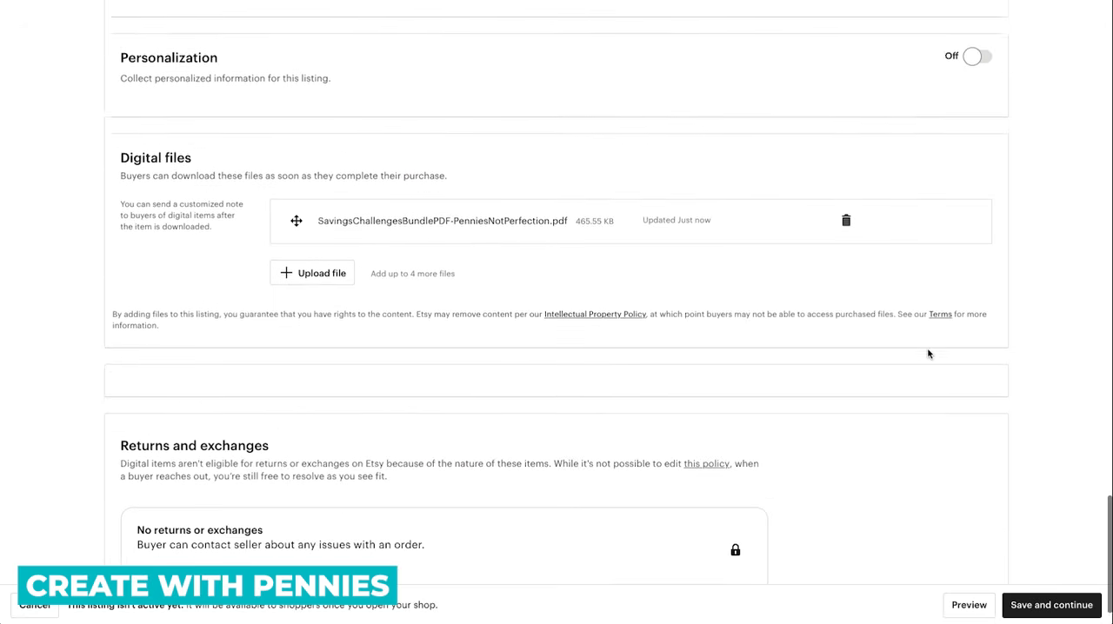
scroll(928, 353, "up", 1)
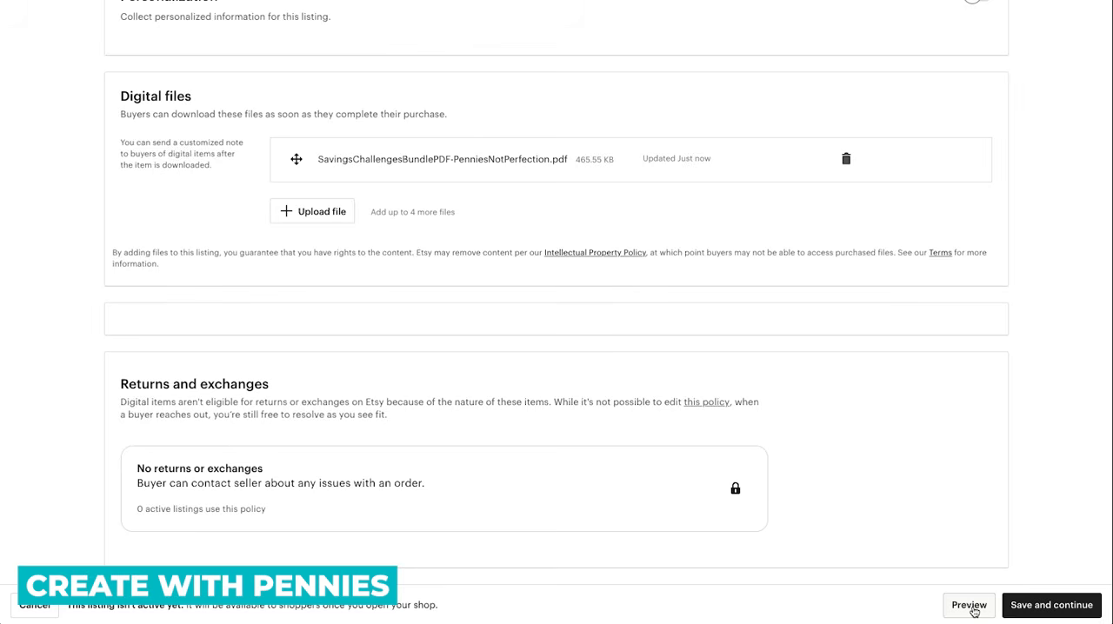
left_click(1068, 607)
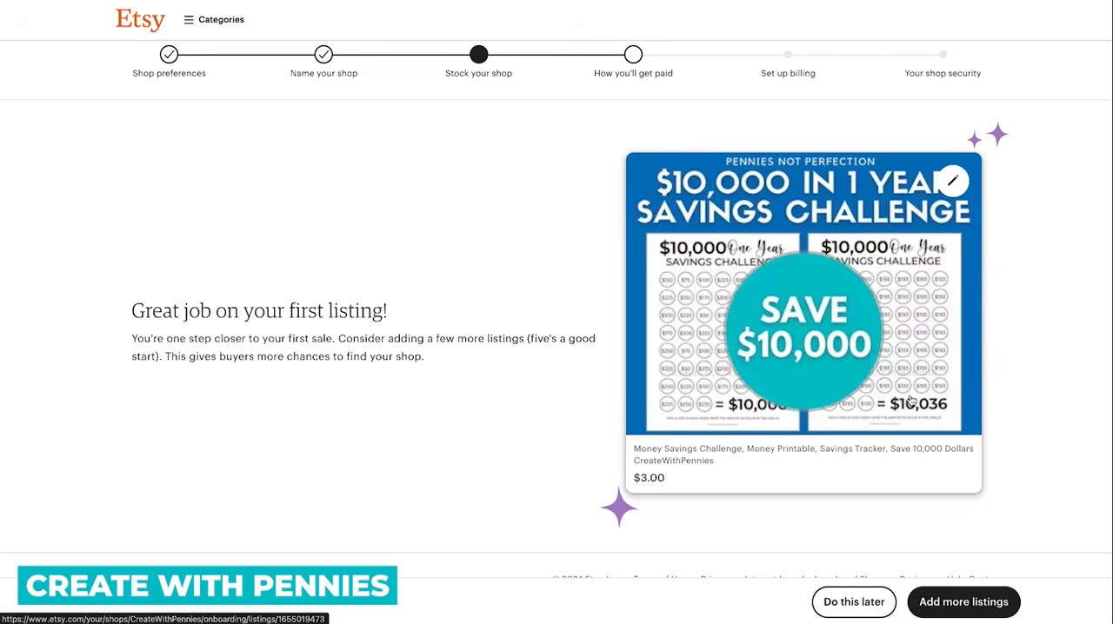
Postpone adding more listings and look over the bank location, seller type and personal information sections of the payment setup
scroll(828, 402, "down", 1)
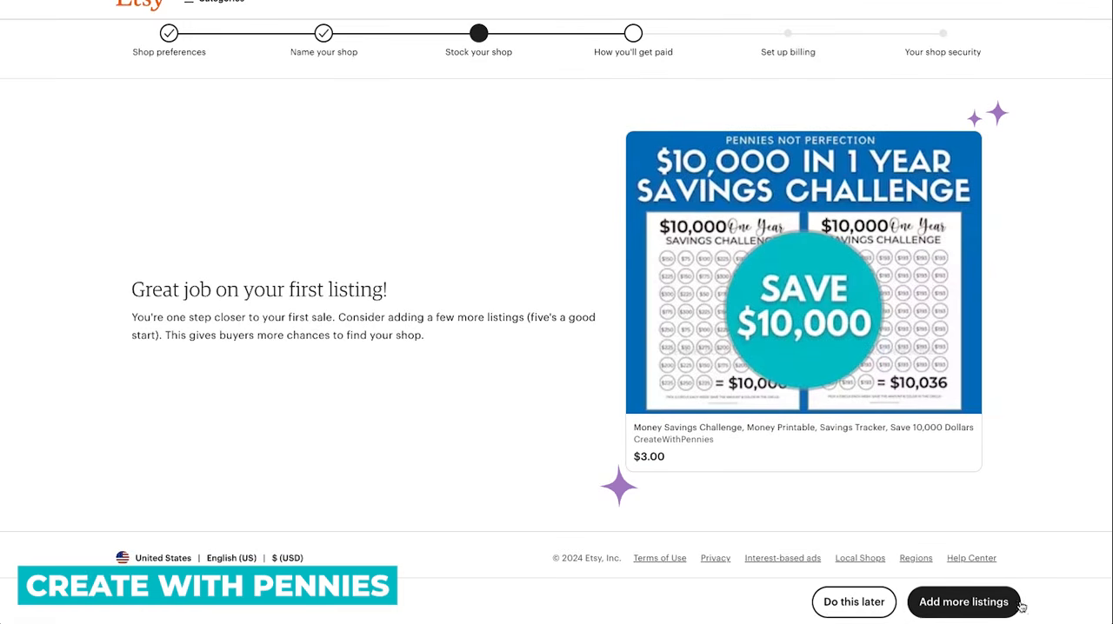
left_click(863, 606)
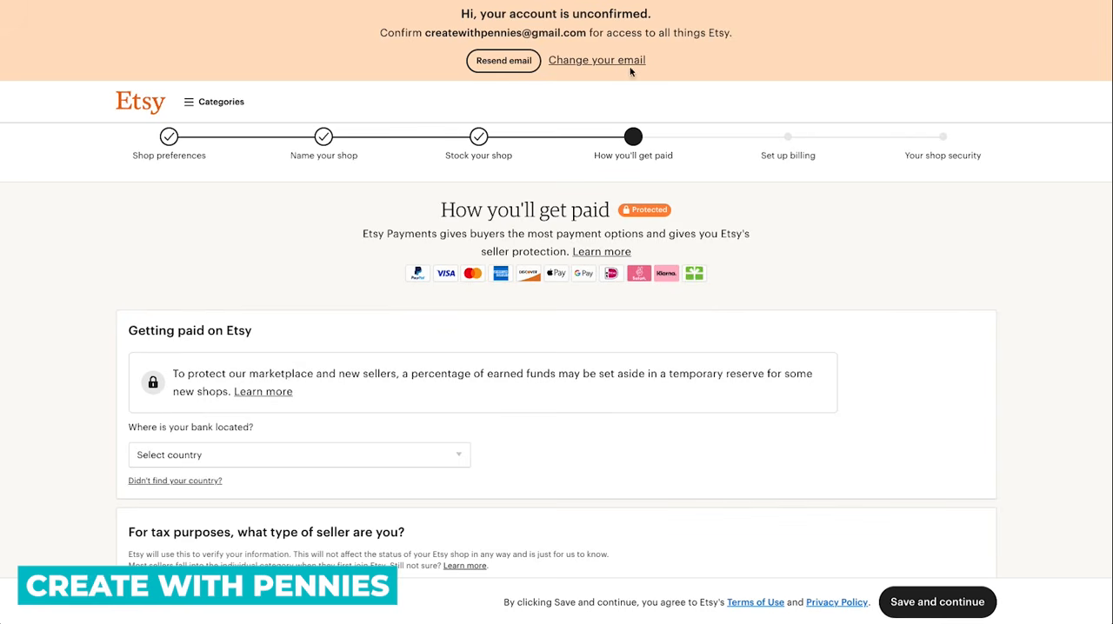
scroll(767, 54, "down", 1)
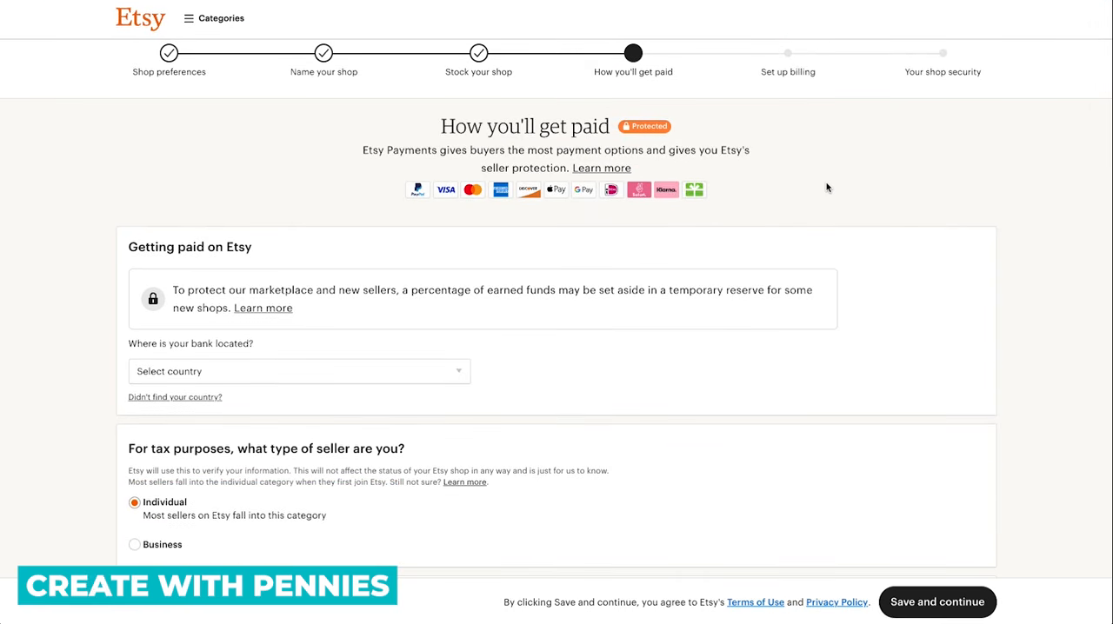
scroll(843, 173, "down", 1)
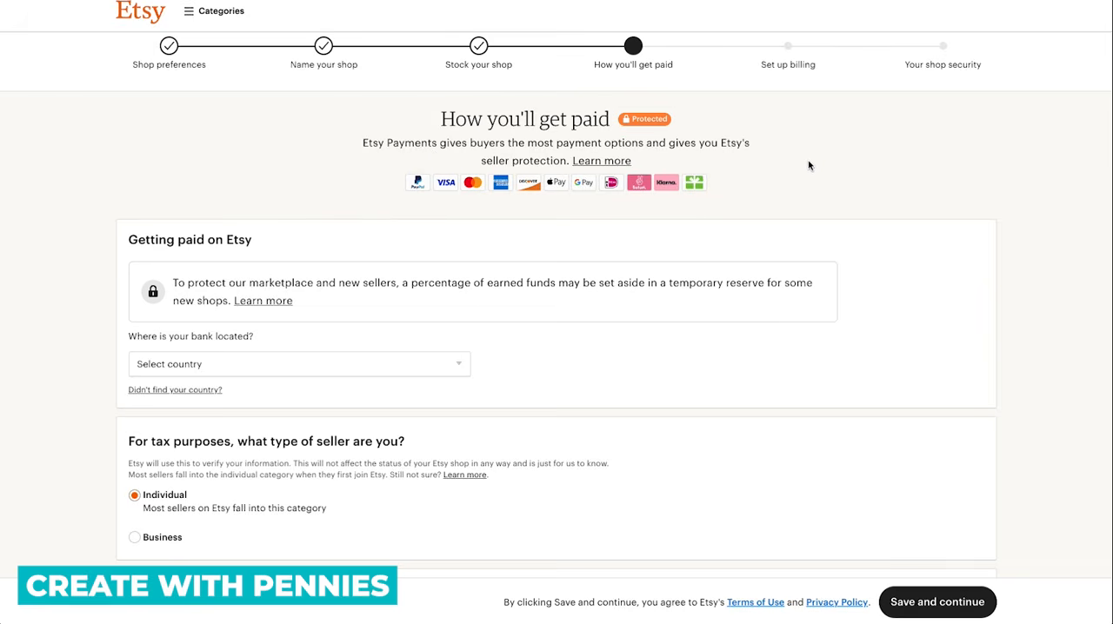
scroll(797, 166, "down", 2)
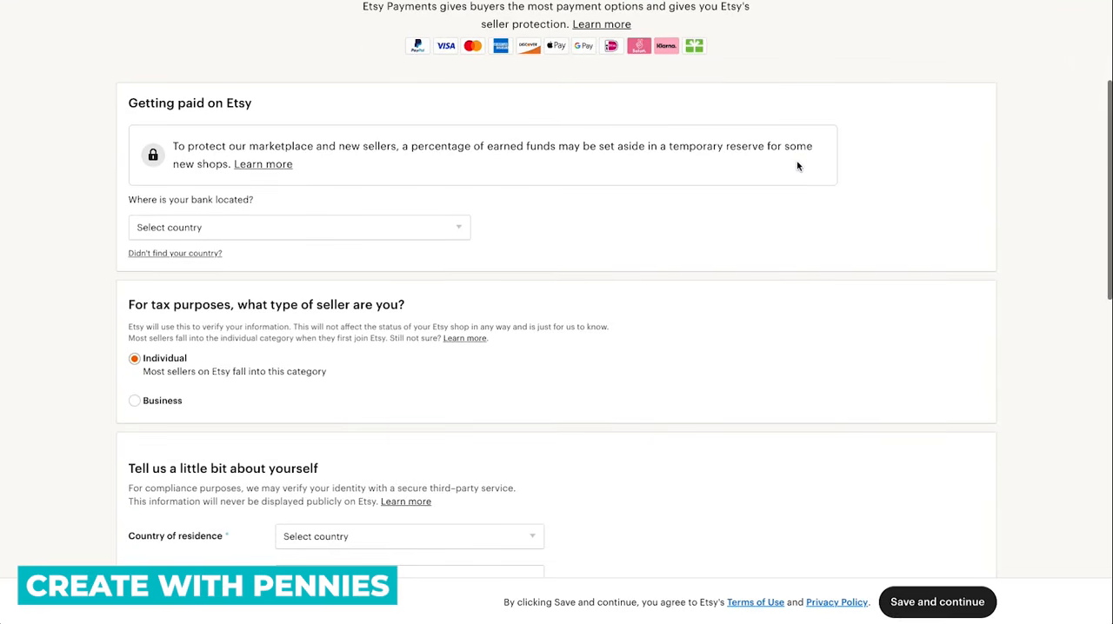
scroll(797, 170, "down", 1)
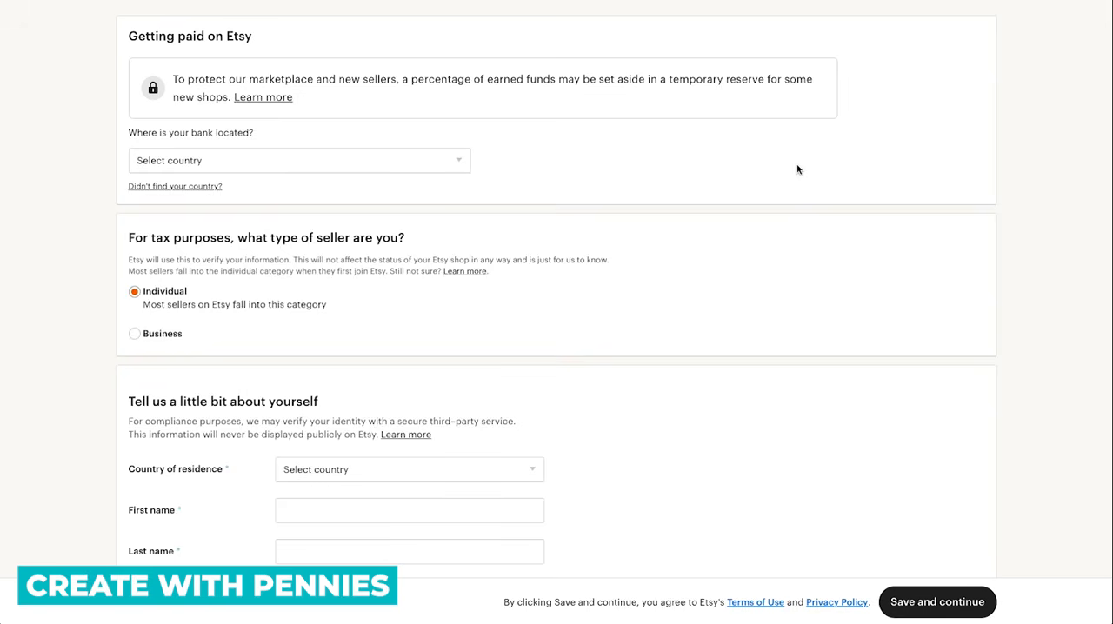
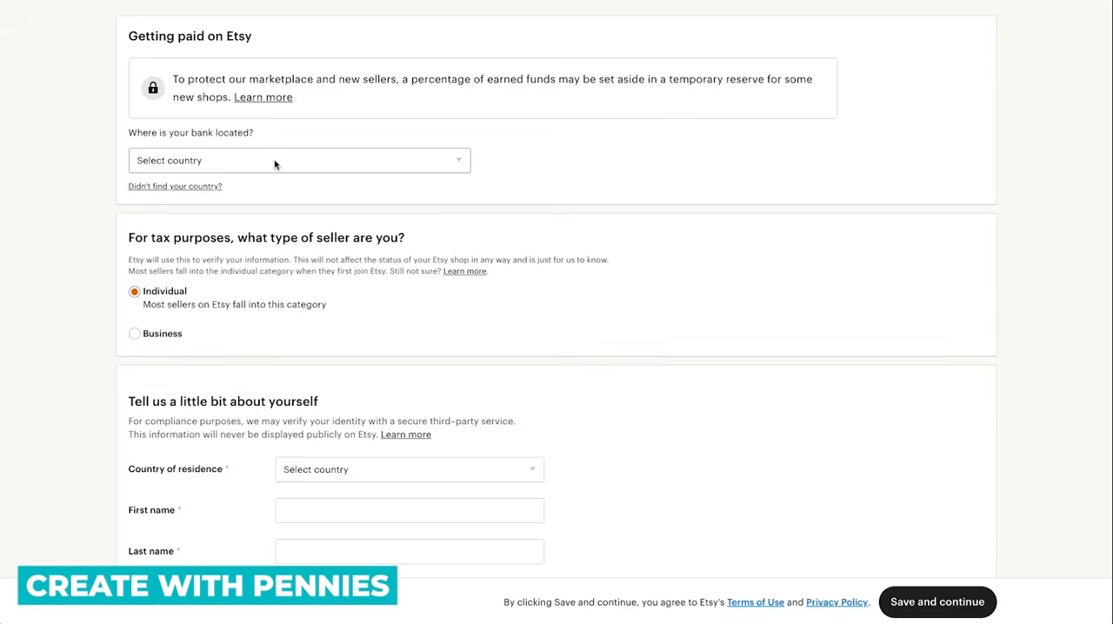
Set the bank location to United States, check the unsupported-country note, and reselect United States after browsing the available countries
left_click(275, 165)
scroll(252, 323, "down", 5)
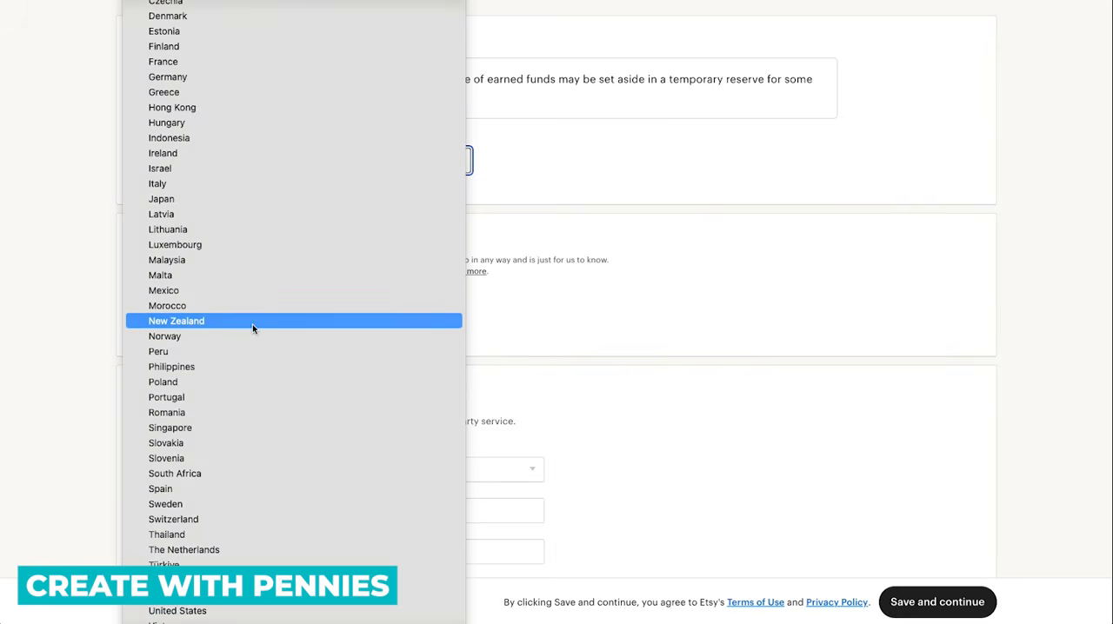
left_click(240, 611)
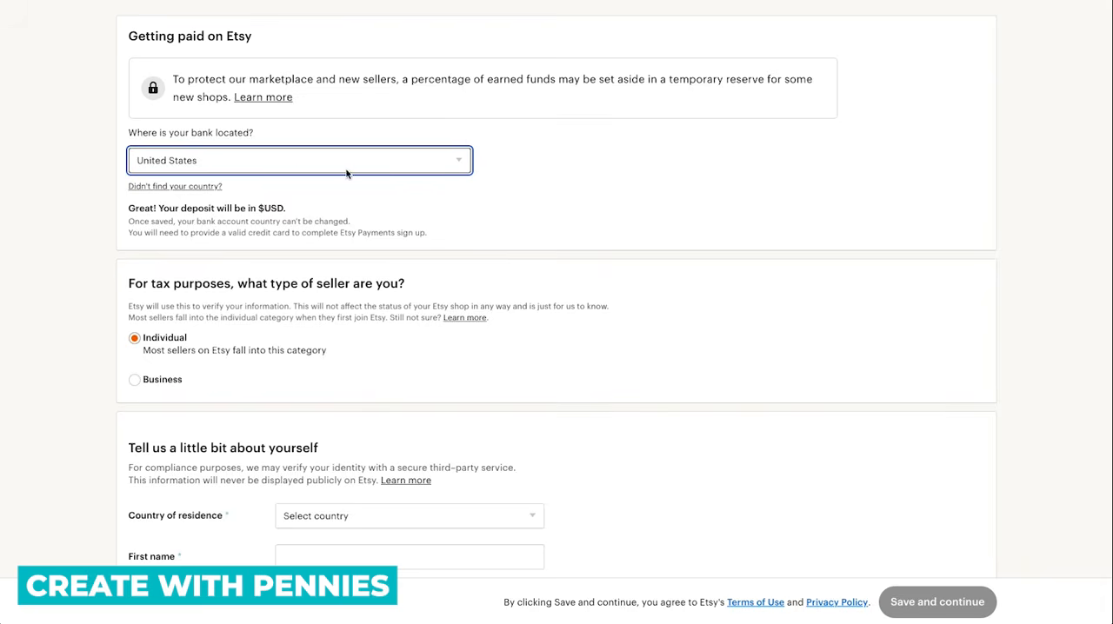
left_click(165, 186)
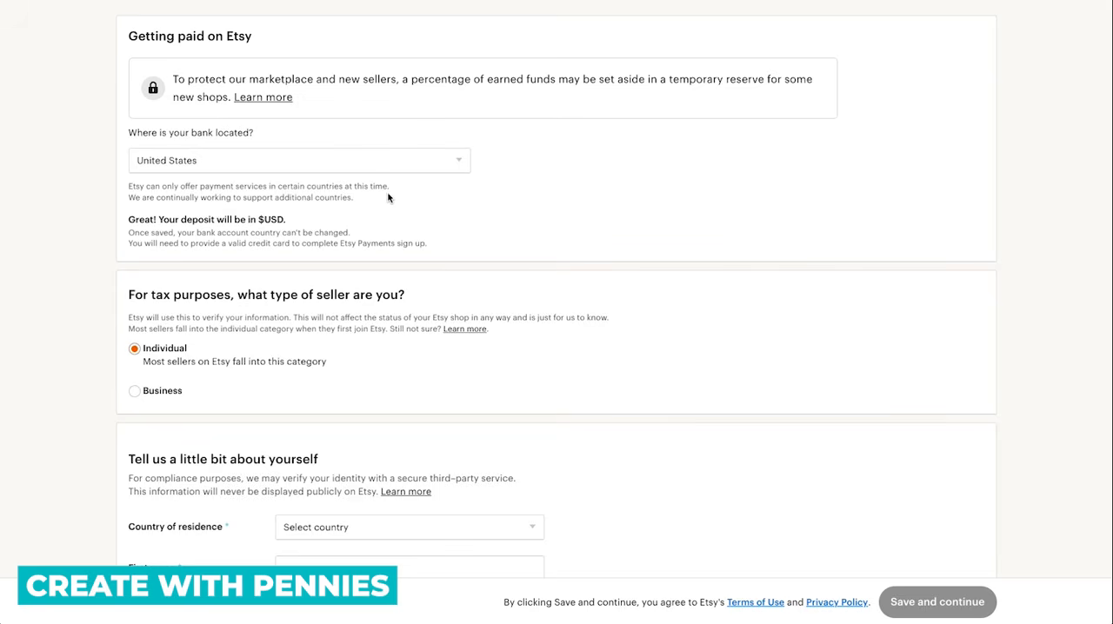
left_click(365, 160)
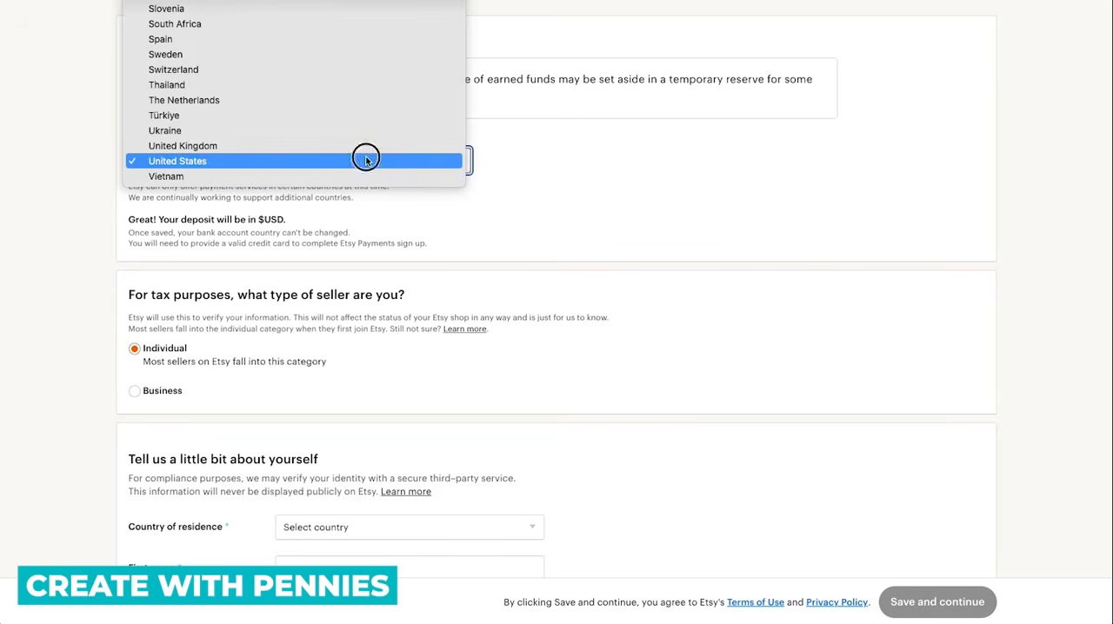
scroll(330, 83, "up", 5)
scroll(327, 90, "down", 3)
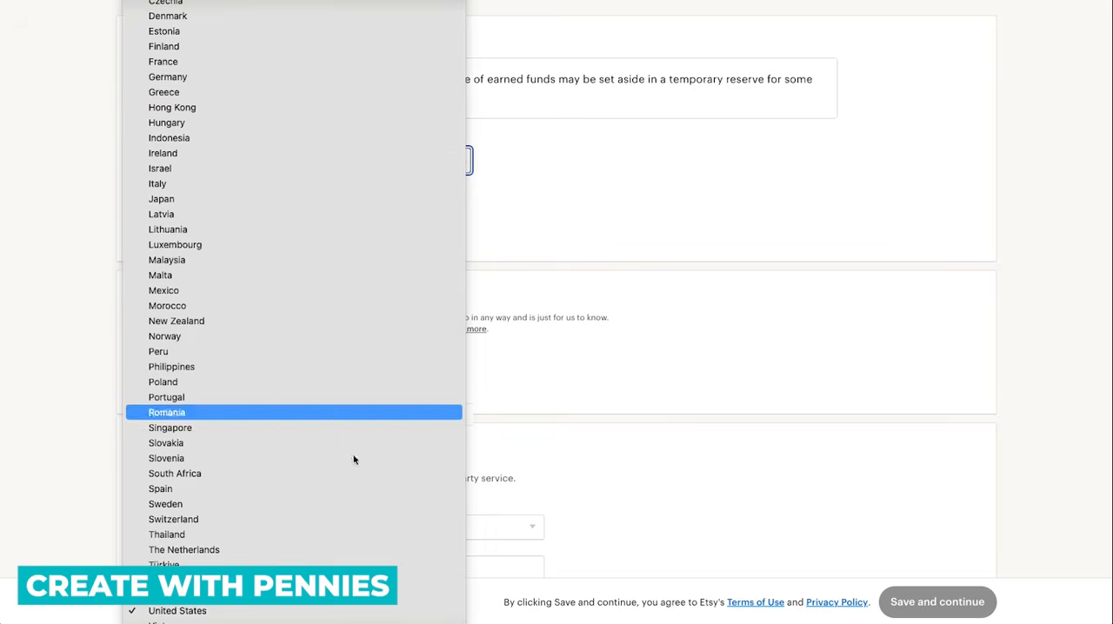
left_click(352, 613)
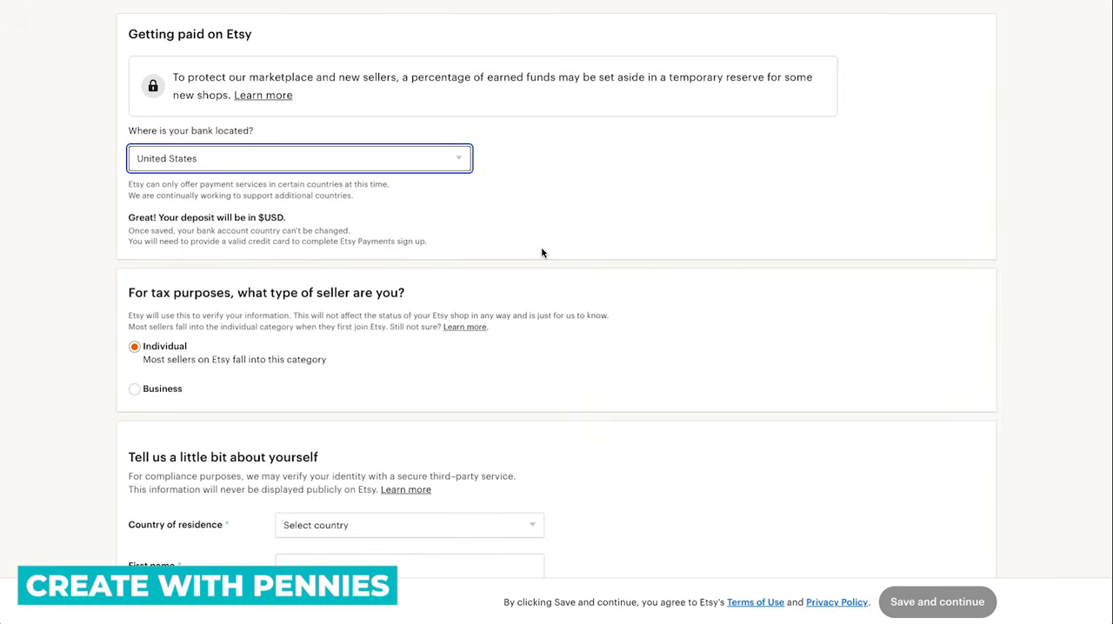
Switch the tax seller type to Business and look over the business information fields it asks for
scroll(538, 261, "down", 3)
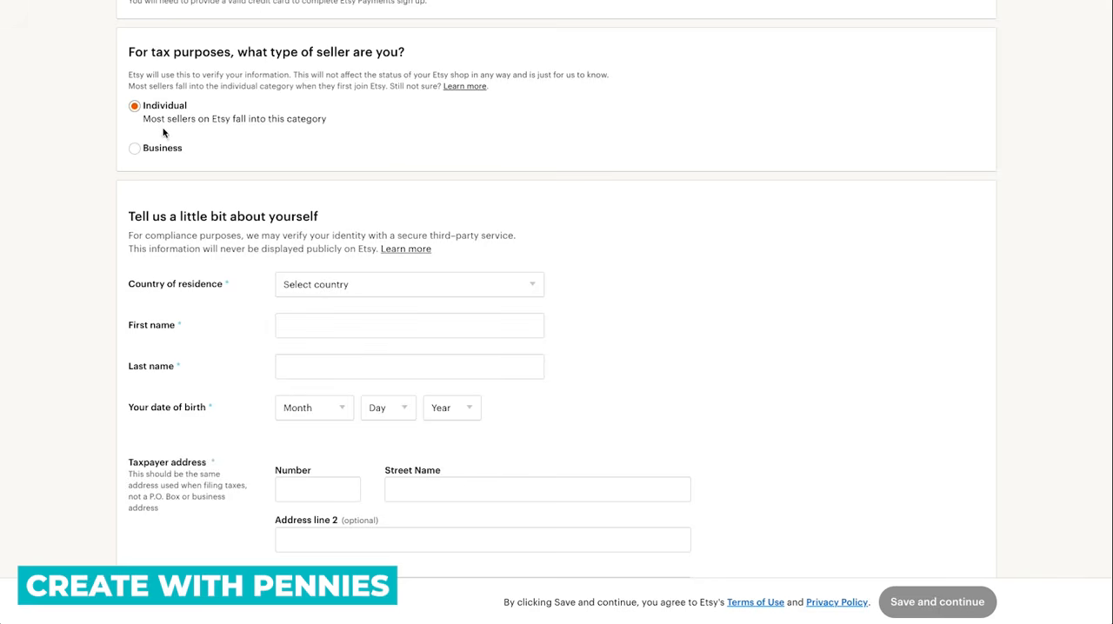
left_click(135, 149)
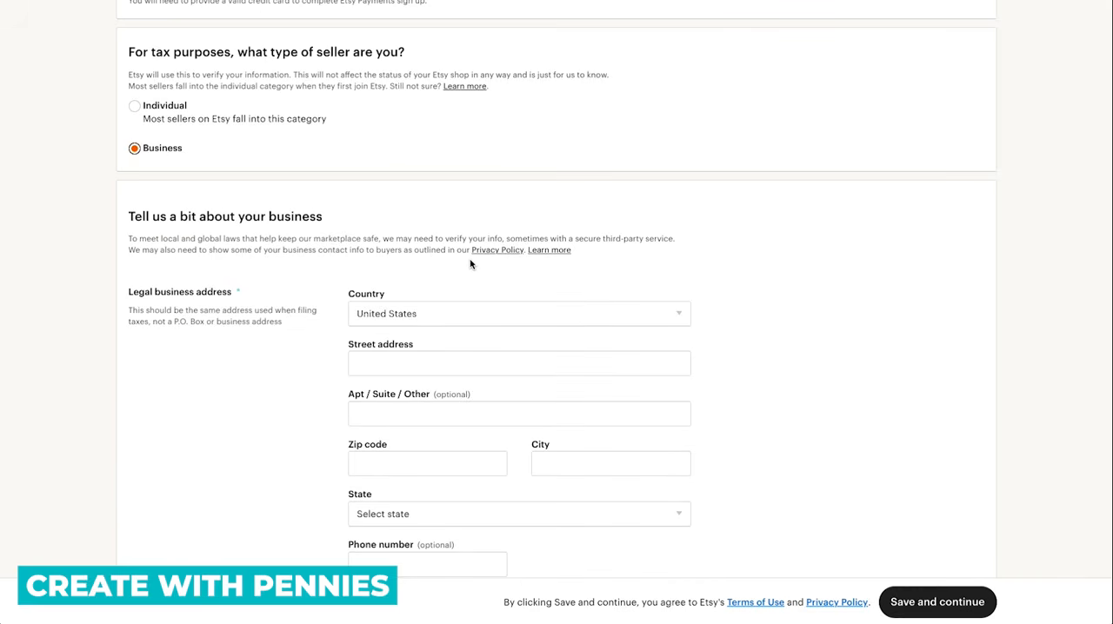
scroll(470, 261, "down", 2)
scroll(469, 260, "down", 2)
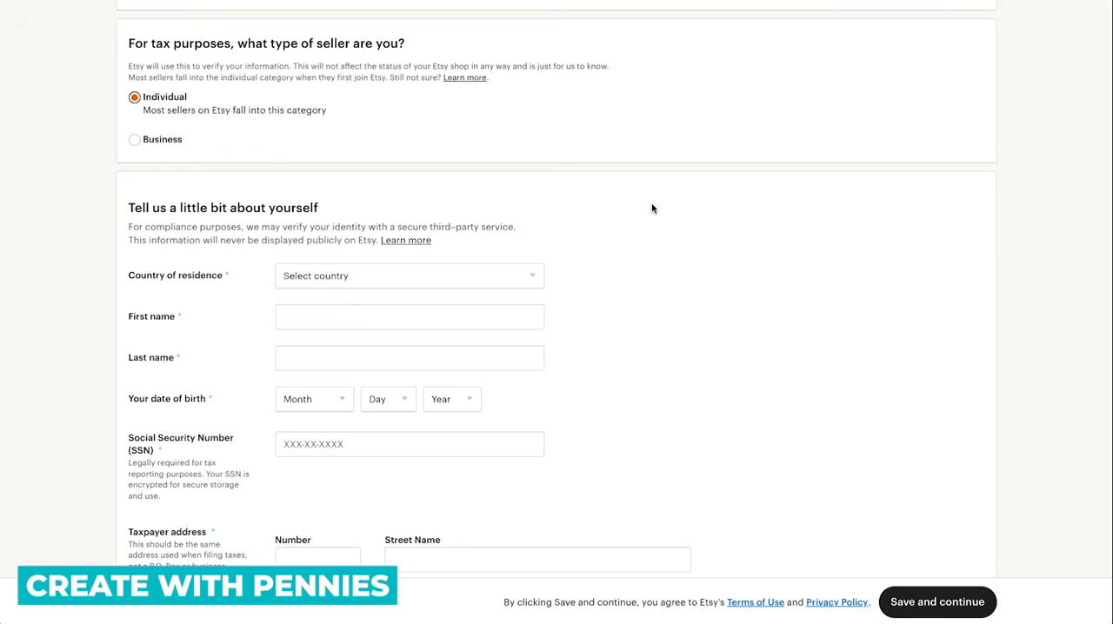
Look over the name, date of birth, Social Security Number, taxpayer address and phone fields for an individual seller
scroll(557, 212, "down", 2)
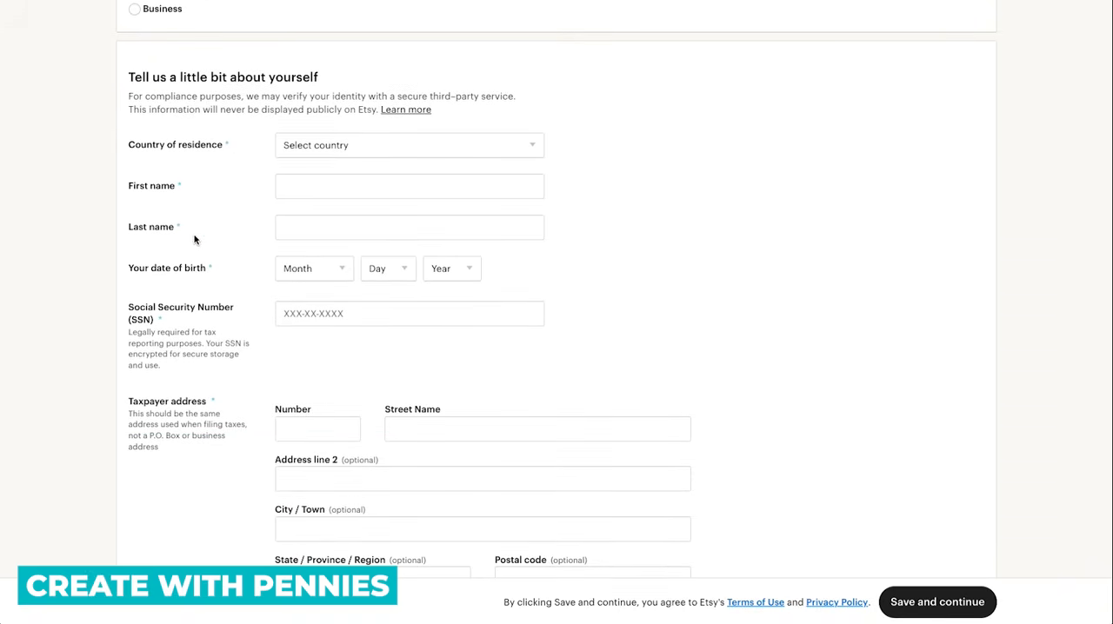
scroll(197, 266, "down", 1)
scroll(197, 267, "down", 1)
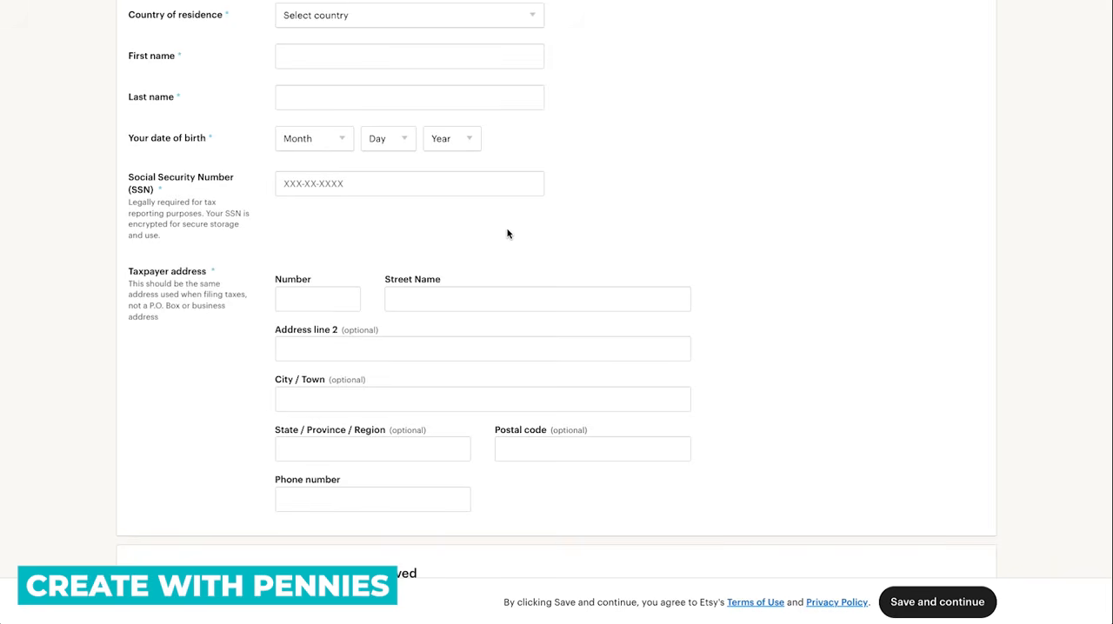
scroll(507, 232, "down", 2)
scroll(226, 181, "down", 2)
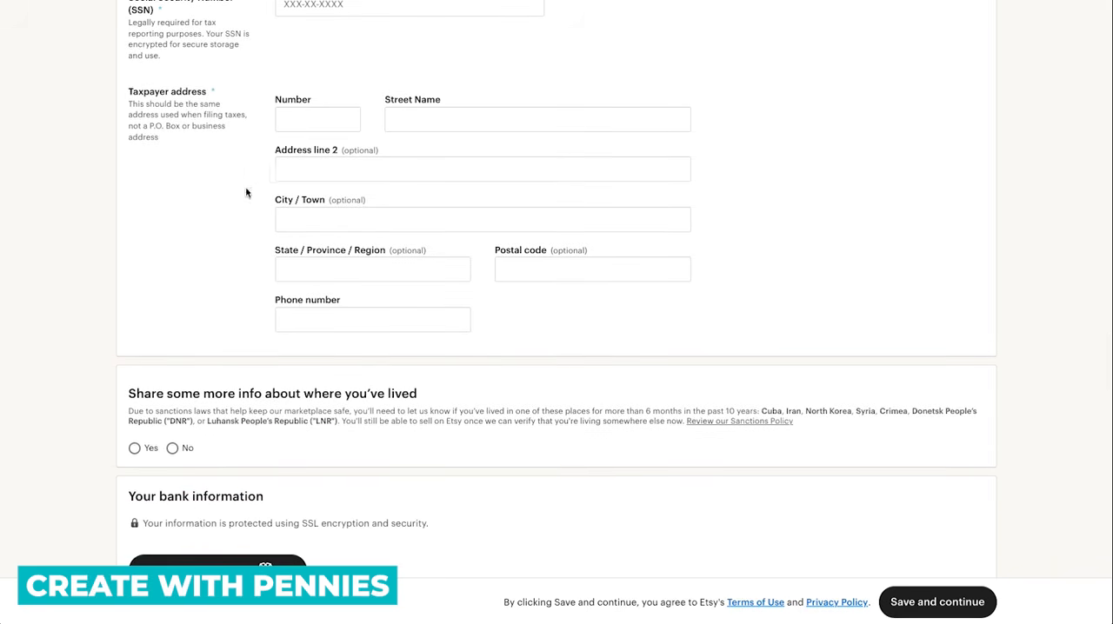
scroll(240, 240, "up", 9)
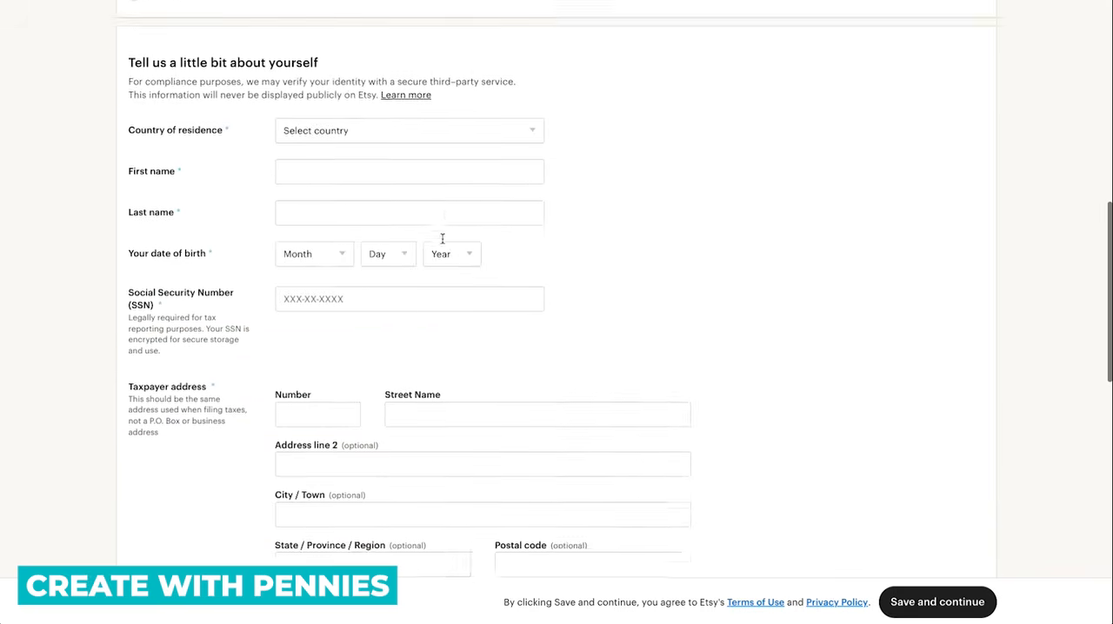
scroll(443, 241, "down", 5)
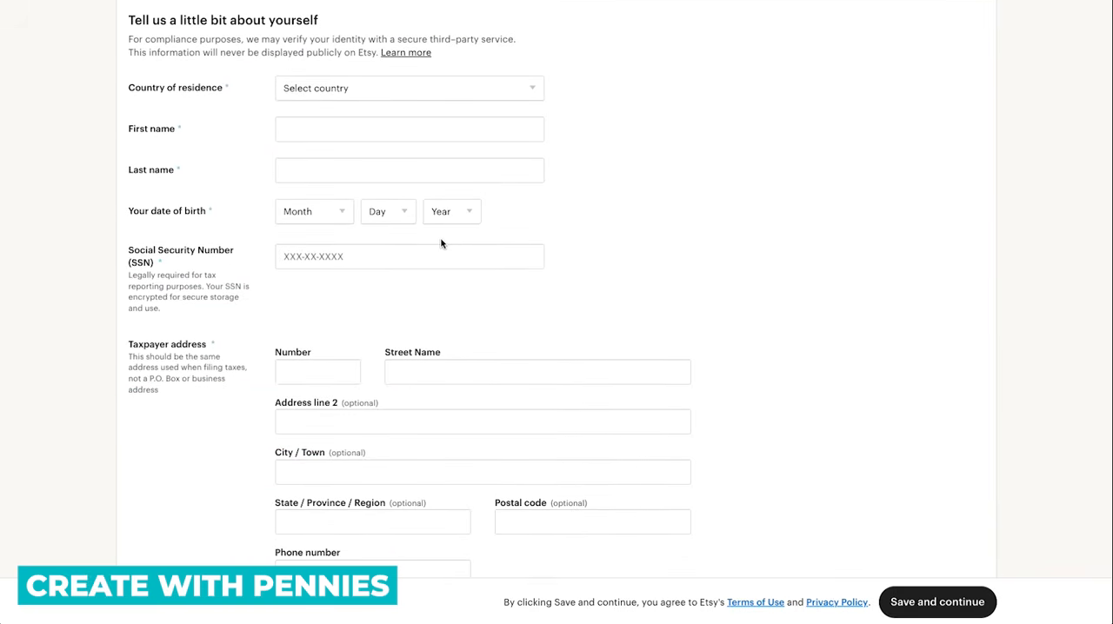
Set the country of residence to United States and answer No to having lived in a sanctioned region
left_click(380, 92)
scroll(447, 186, "down", 3)
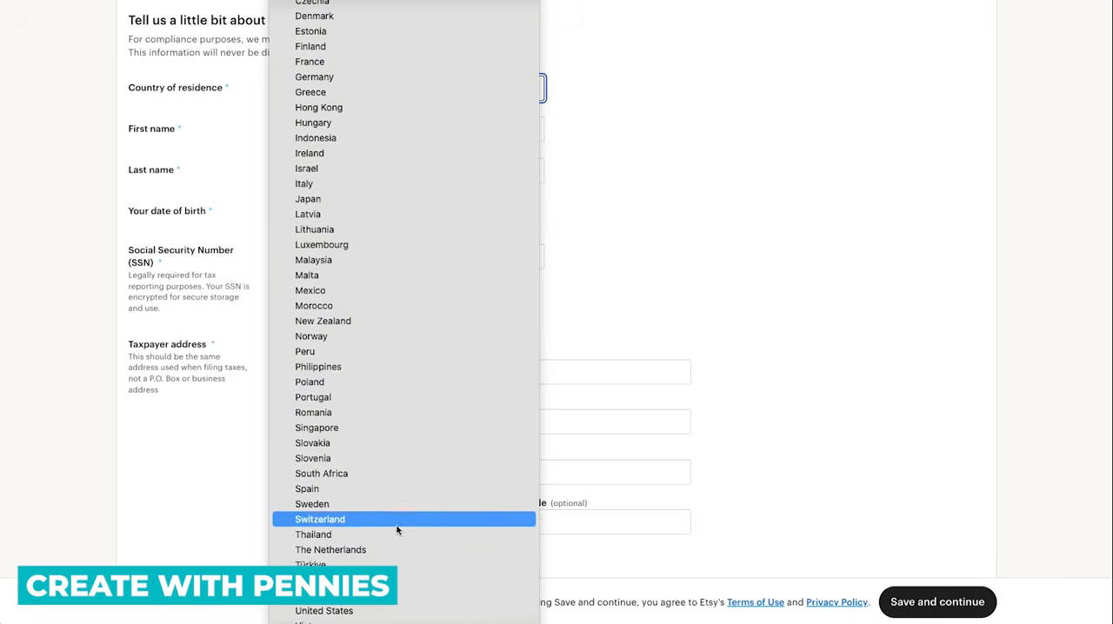
left_click(390, 605)
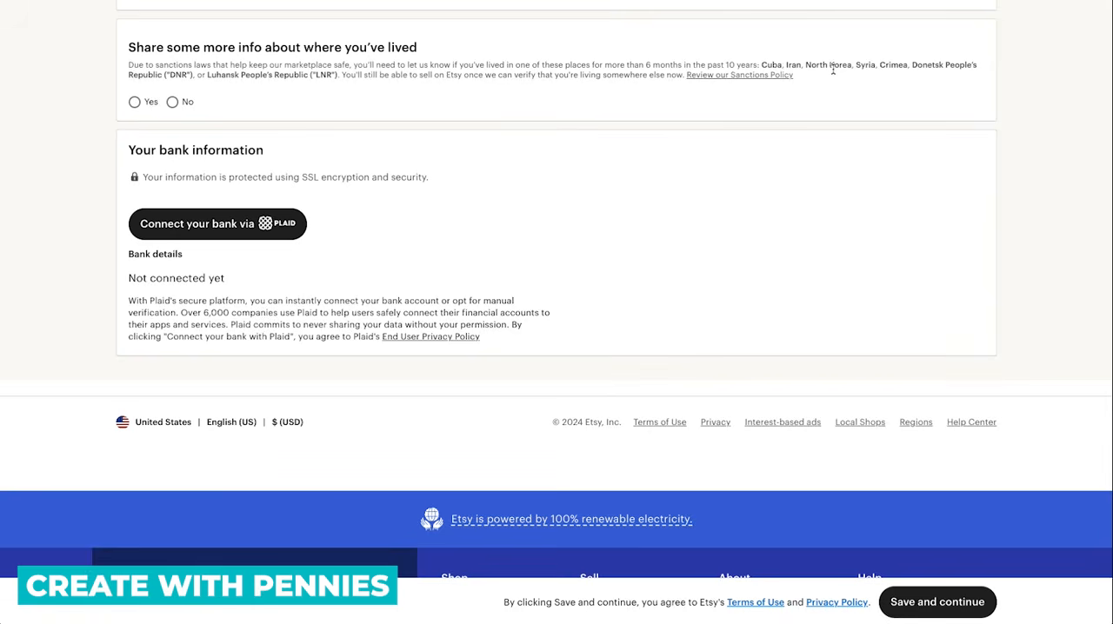
left_click(171, 104)
scroll(261, 131, "down", 1)
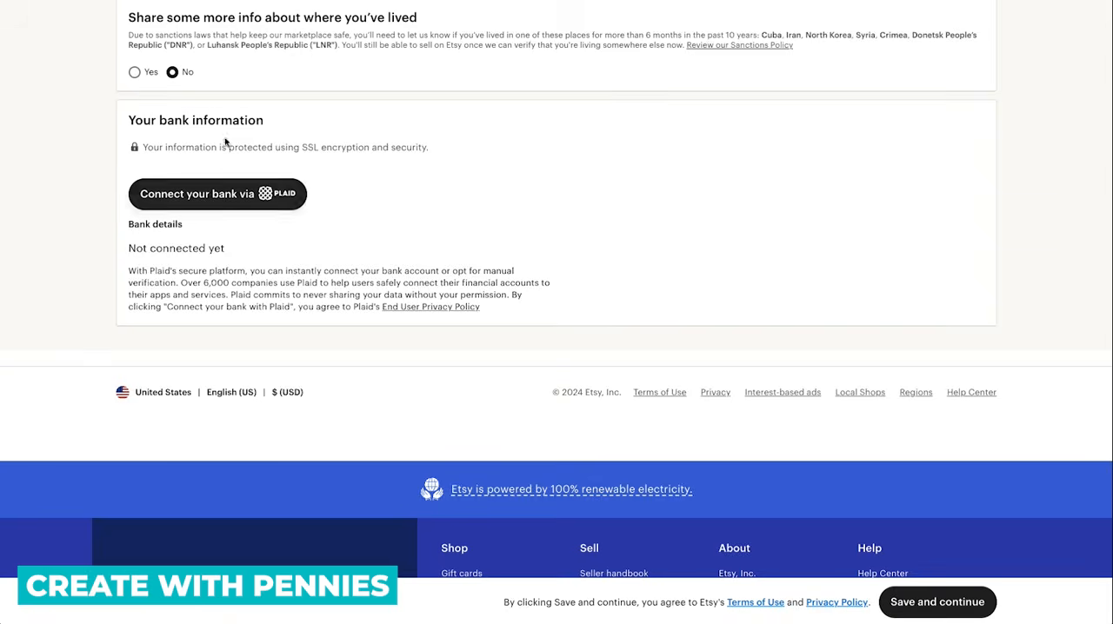
Start connecting the bank through Plaid, compare the Instant and Manual linking methods, and continue with Instant
left_click(222, 193)
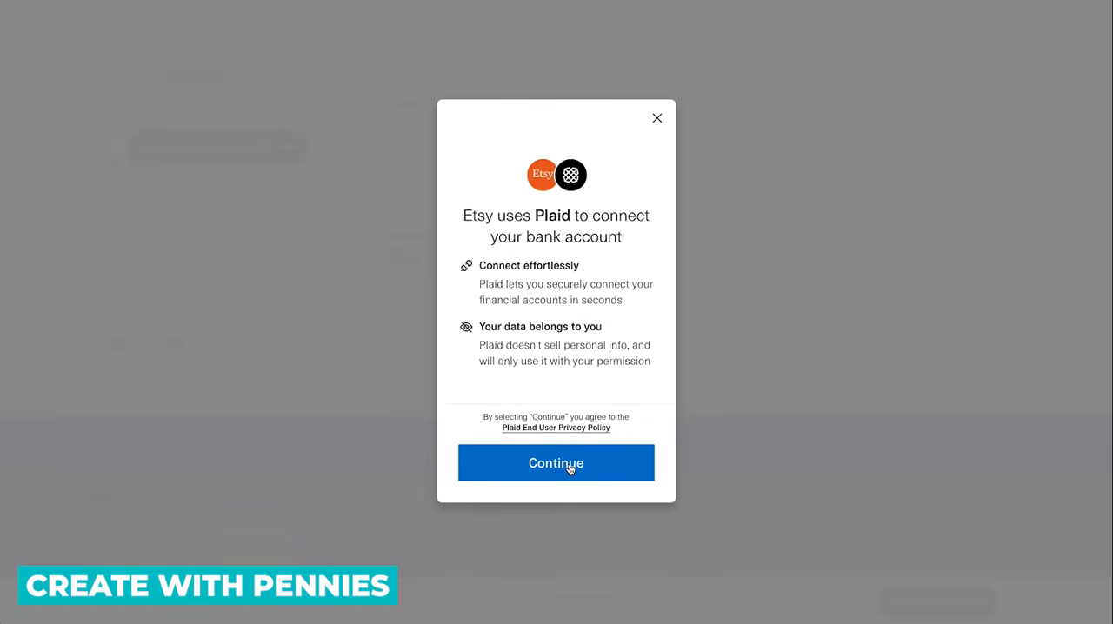
left_click(569, 468)
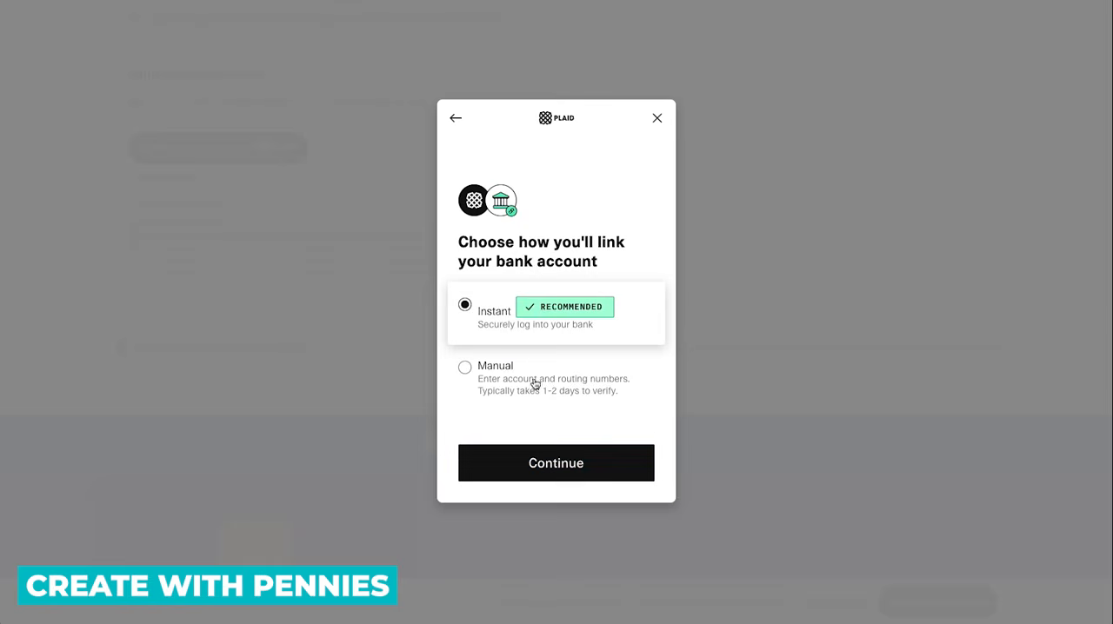
left_click(487, 315)
left_click(569, 376)
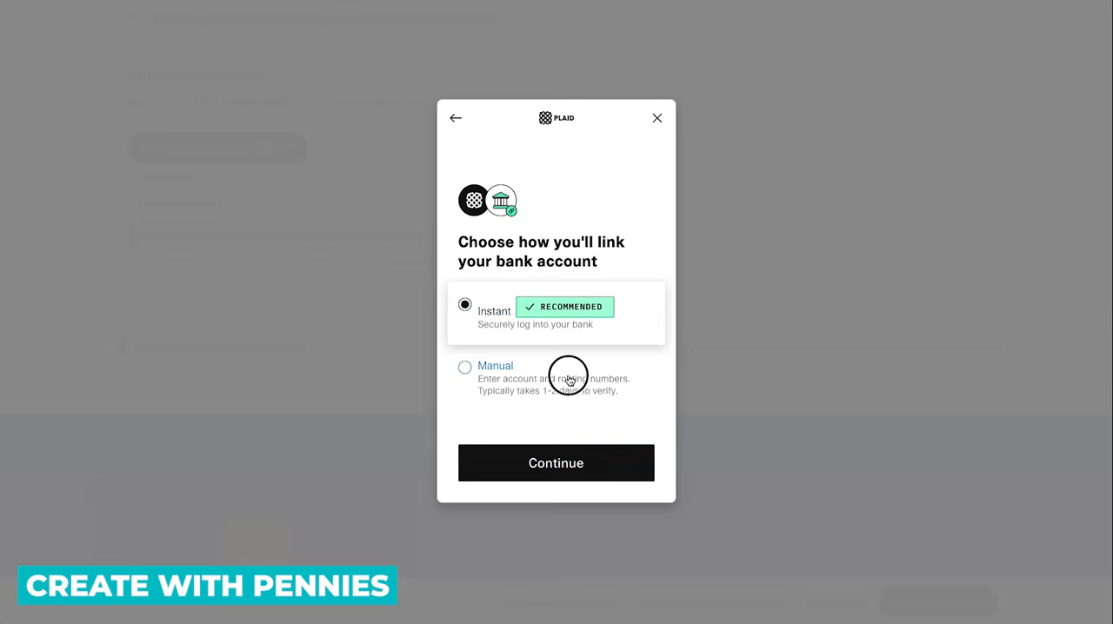
left_click(568, 315)
left_click(587, 471)
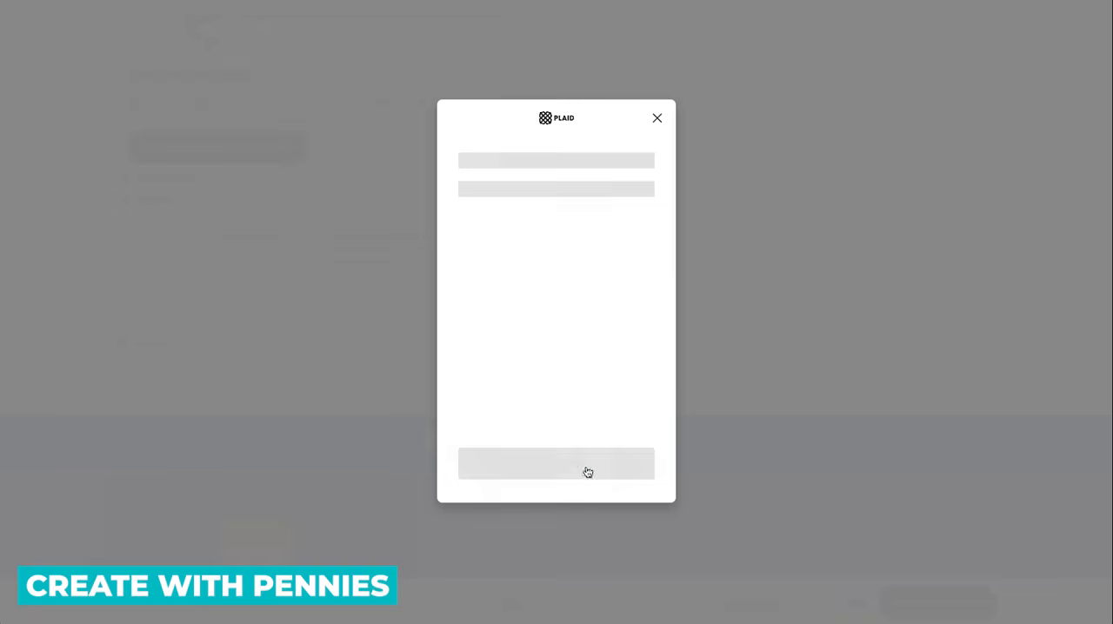
Browse the listed institutions, choose Capital One as the bank, and continue to its login
scroll(510, 404, "down", 6)
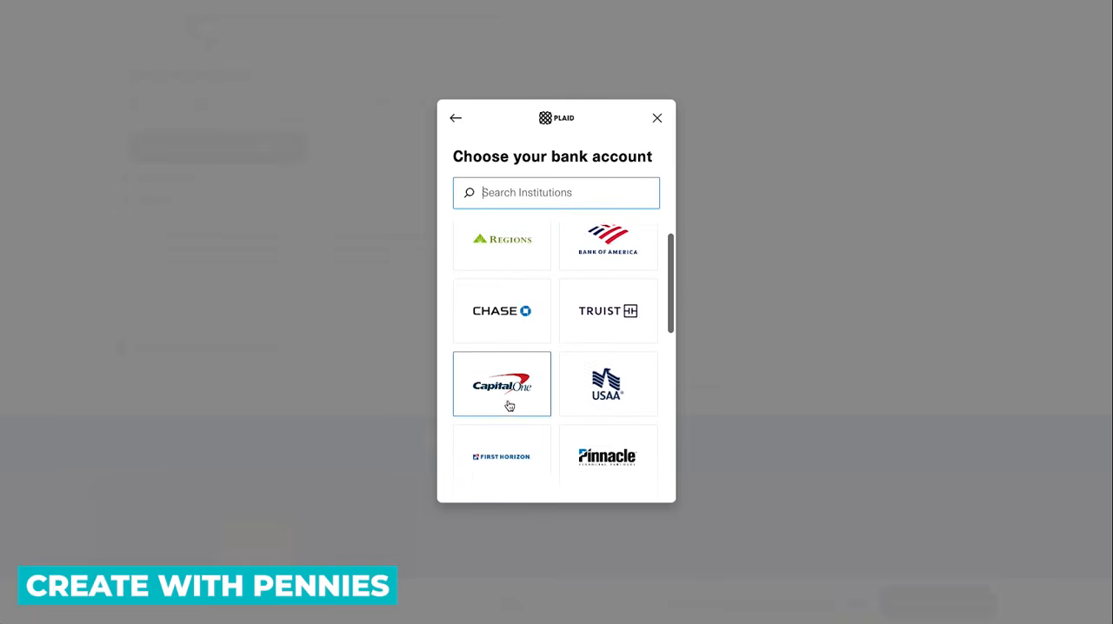
scroll(510, 405, "up", 6)
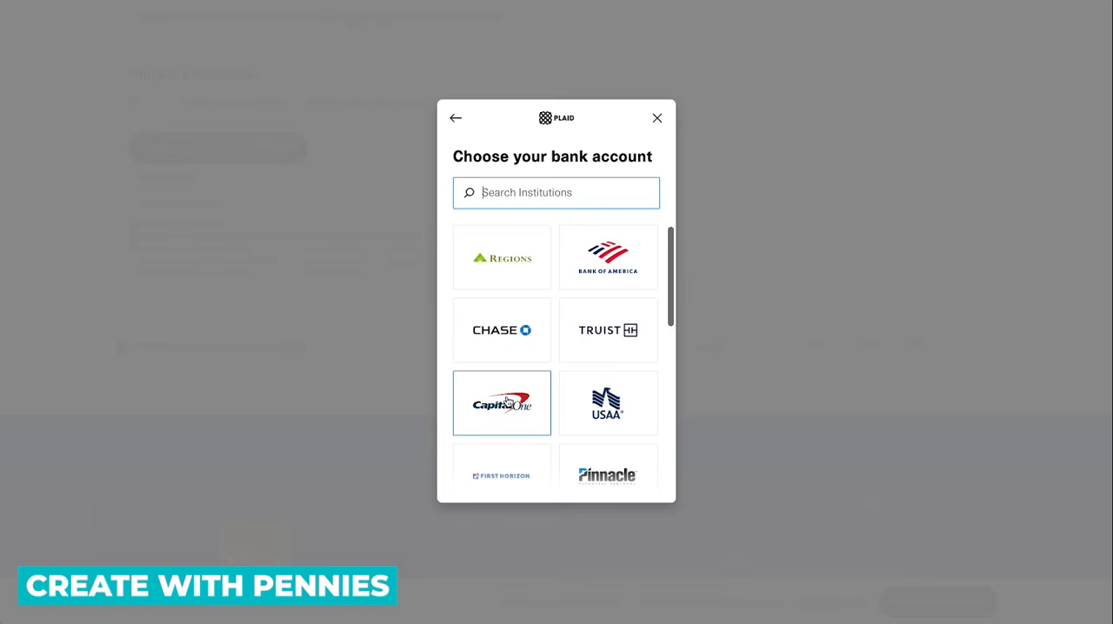
scroll(506, 400, "down", 2)
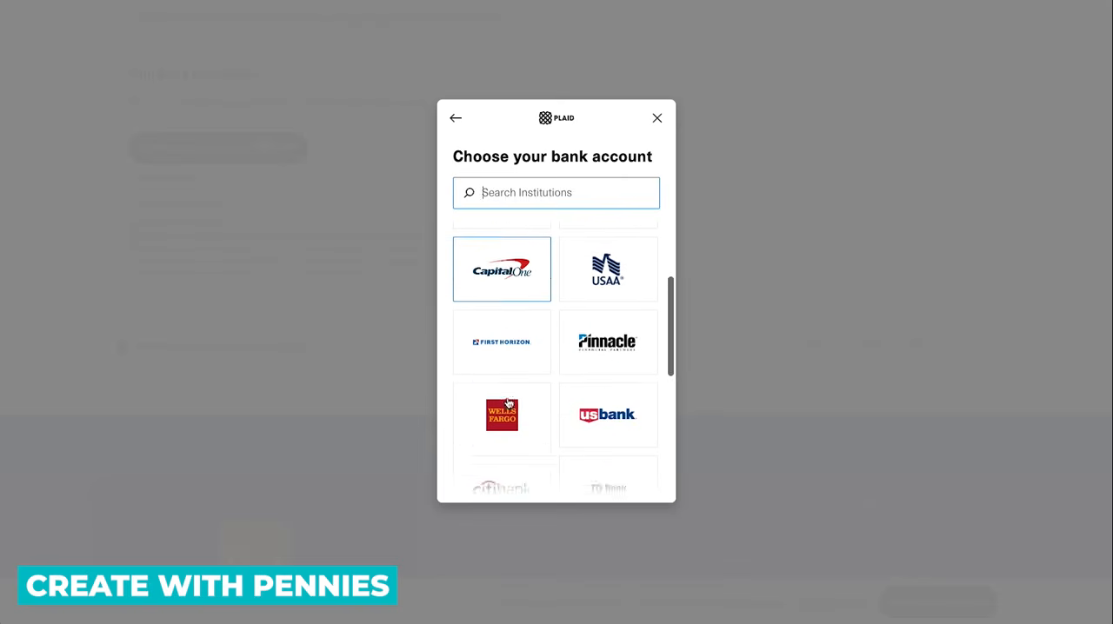
scroll(508, 382, "up", 2)
left_click(504, 372)
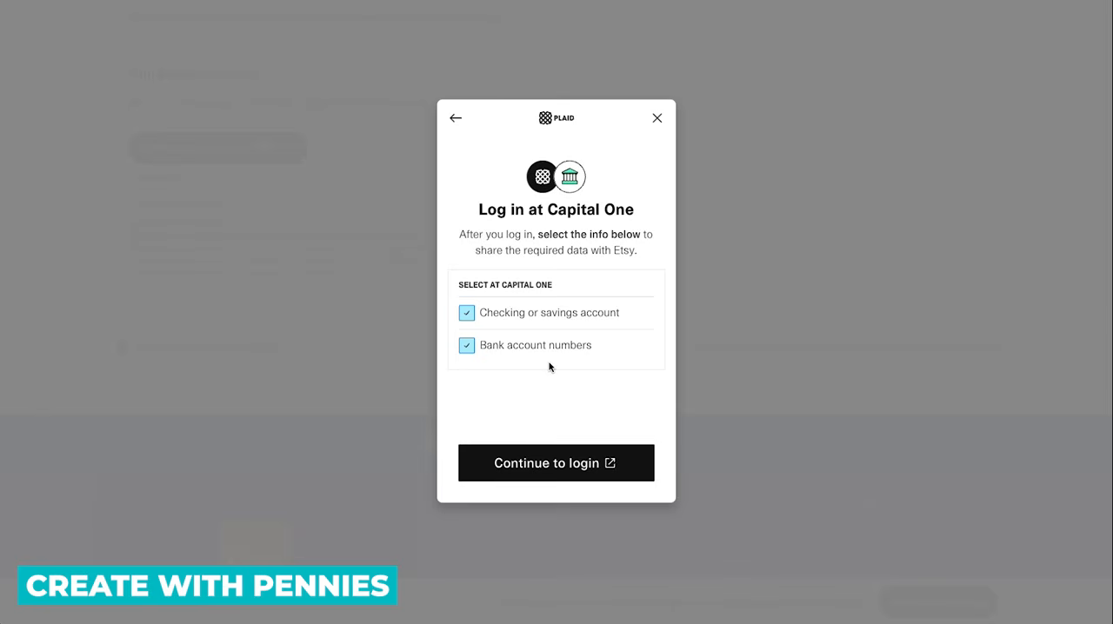
left_click(566, 466)
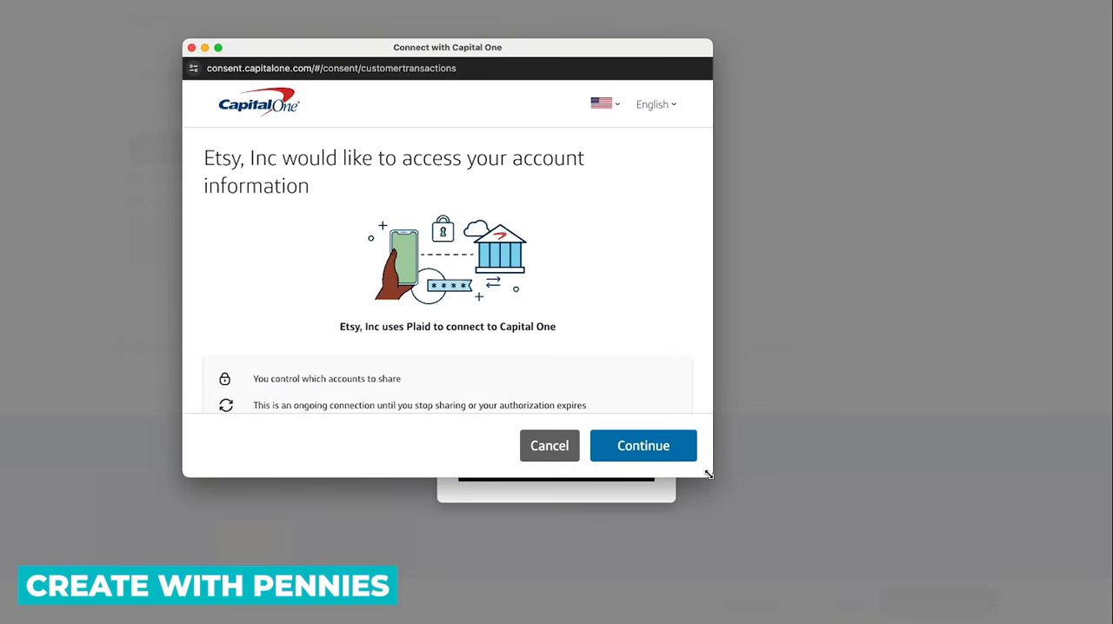
Accept Etsy's access request at Capital One and agree to share the account details, account holder info and bank account numbers
left_click_drag(713, 472, 814, 544)
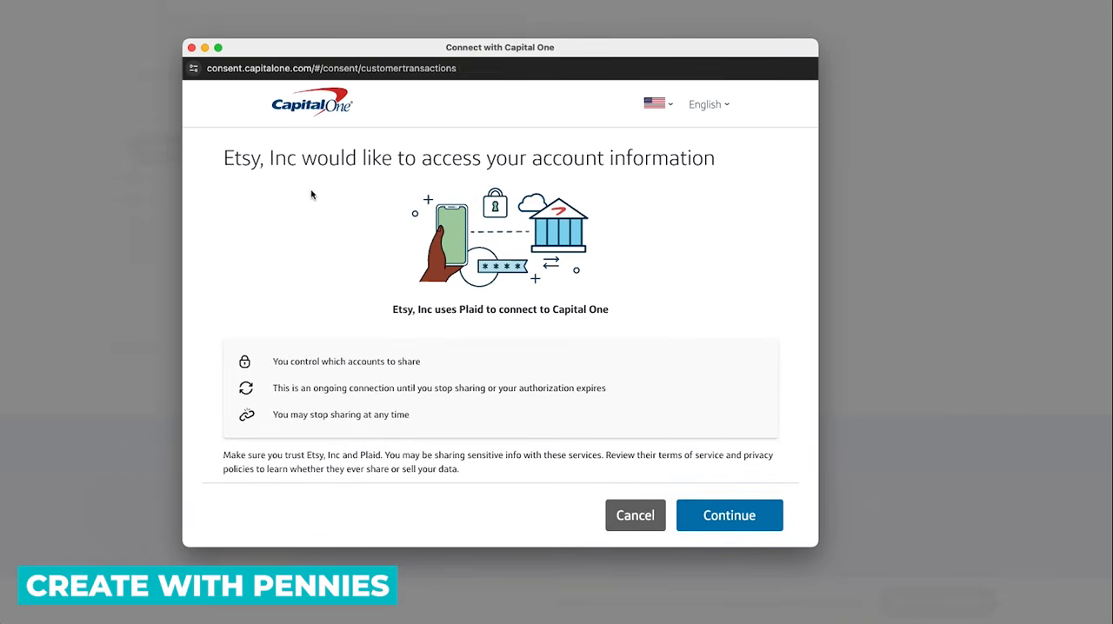
scroll(728, 230, "down", 1)
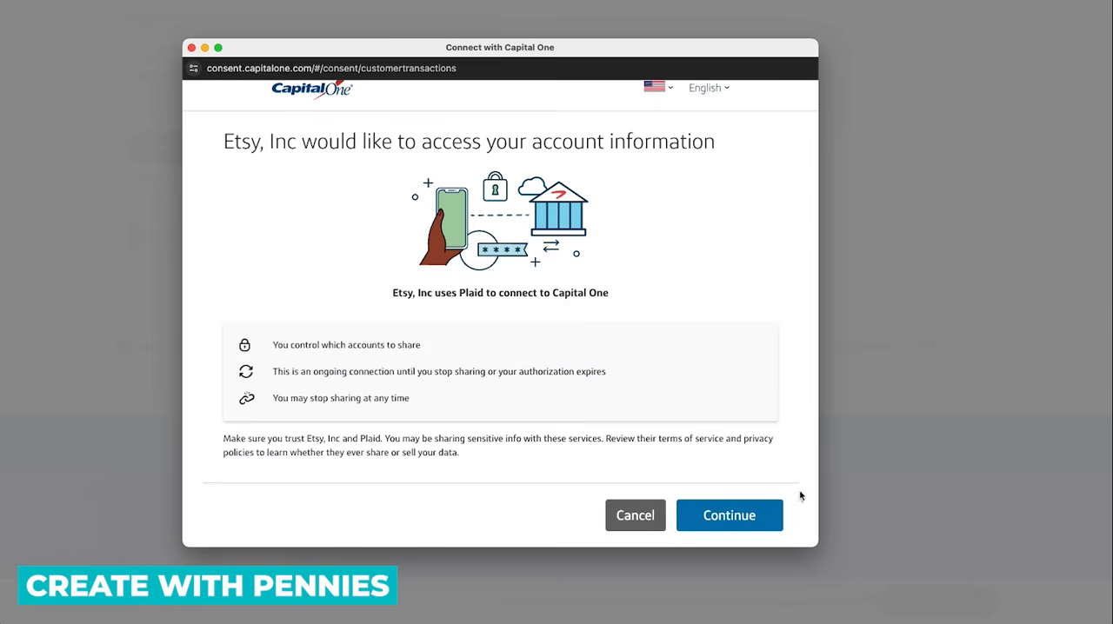
left_click(736, 520)
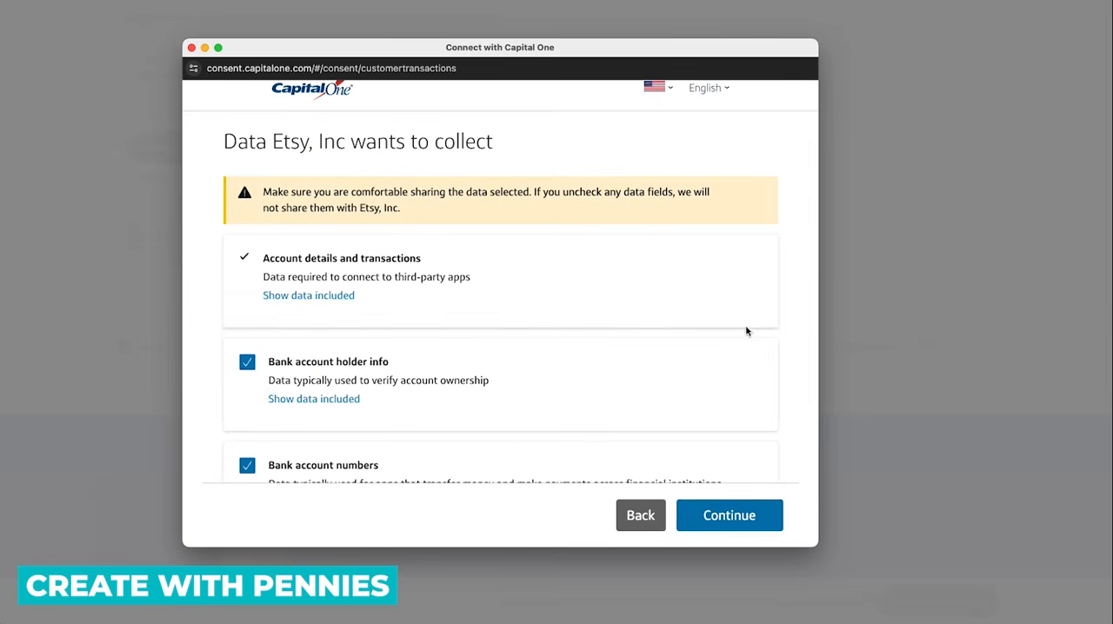
scroll(747, 331, "down", 1)
scroll(747, 331, "up", 1)
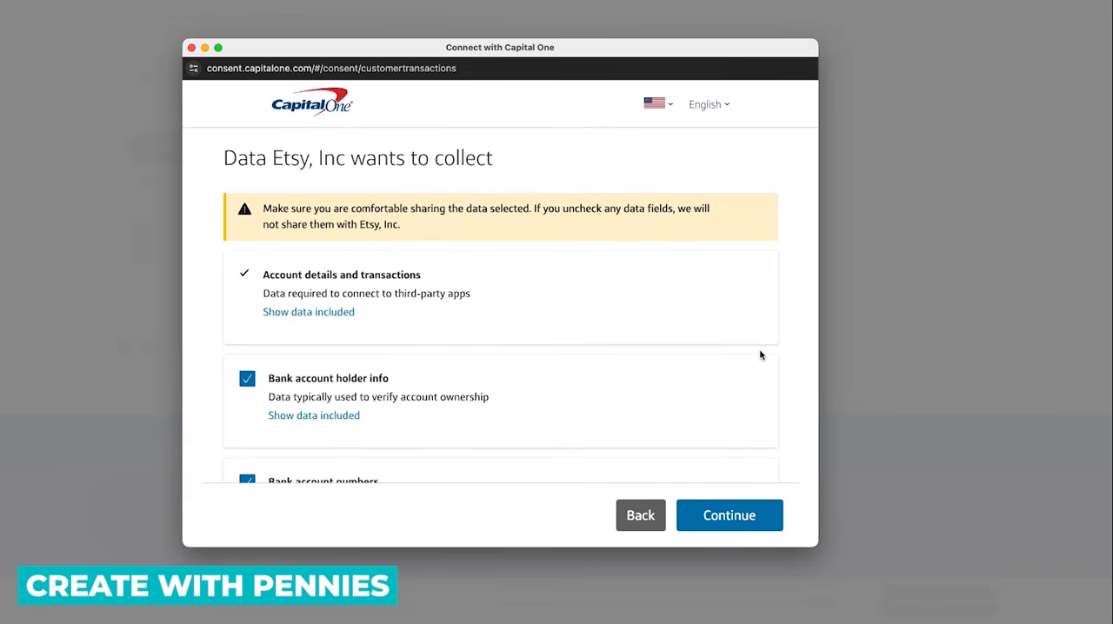
scroll(759, 355, "down", 2)
scroll(759, 355, "up", 2)
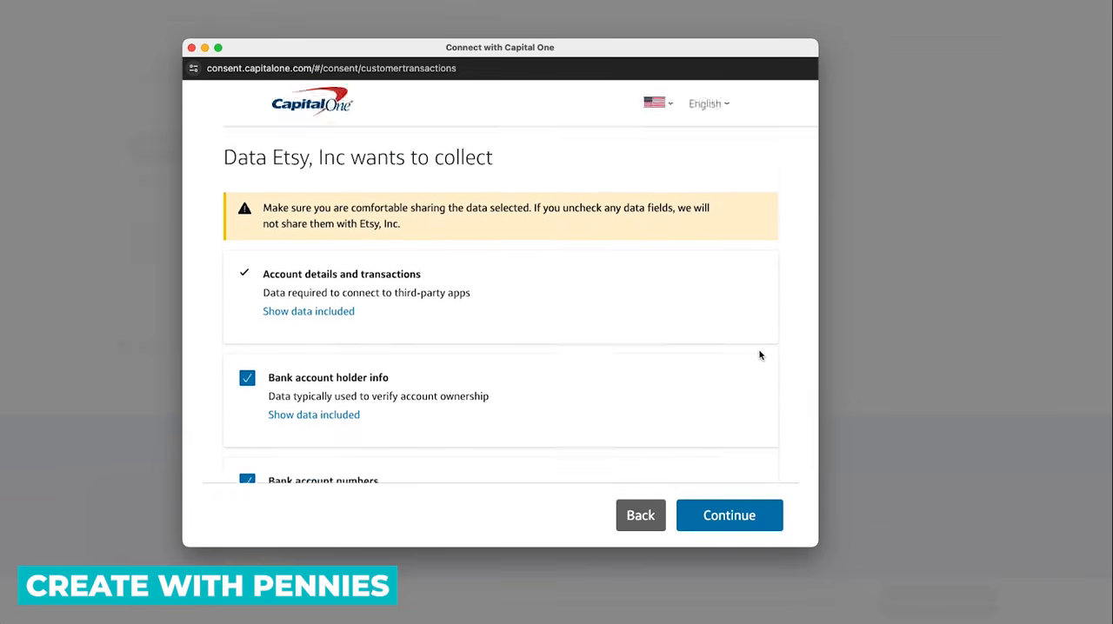
scroll(759, 355, "down", 2)
left_click(746, 517)
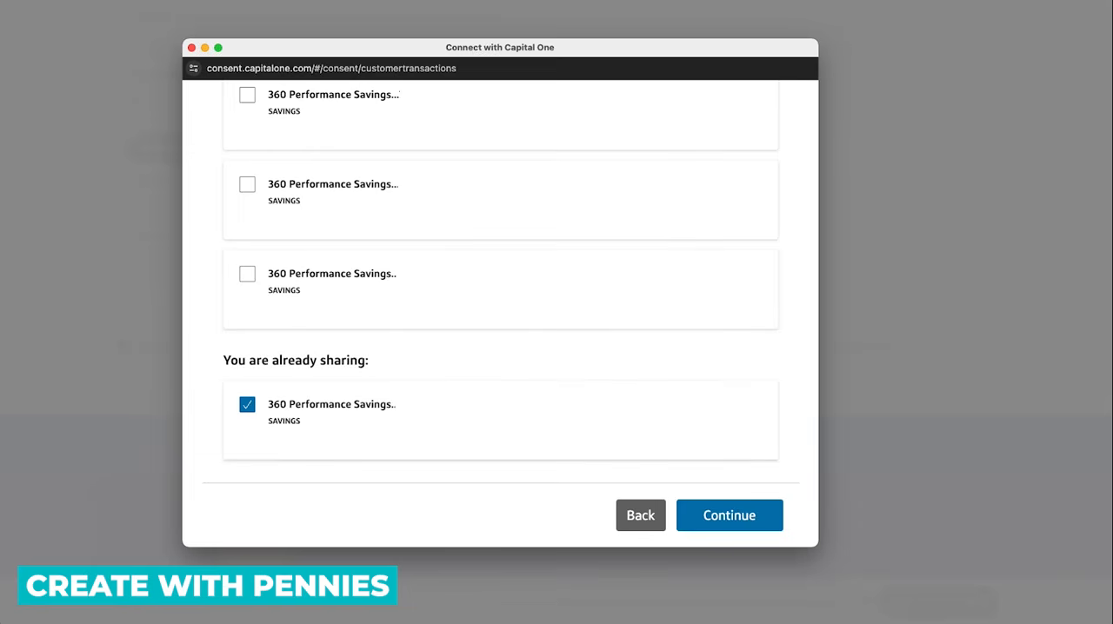
Keep the already shared 360 Performance Savings account selected and authorize its connection to Etsy
left_click(753, 520)
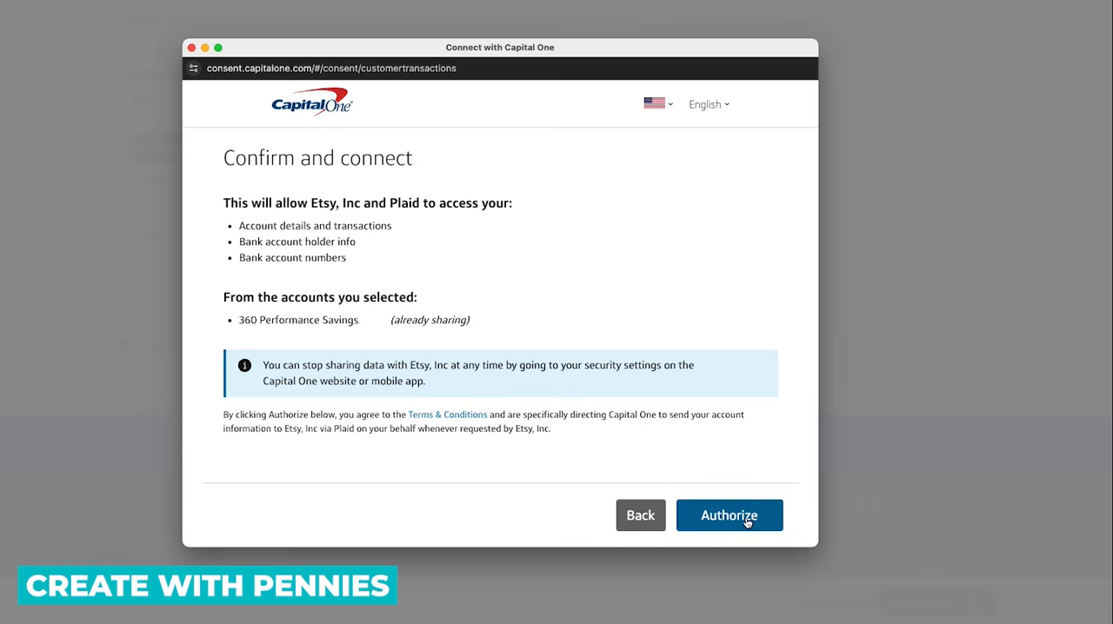
left_click(747, 523)
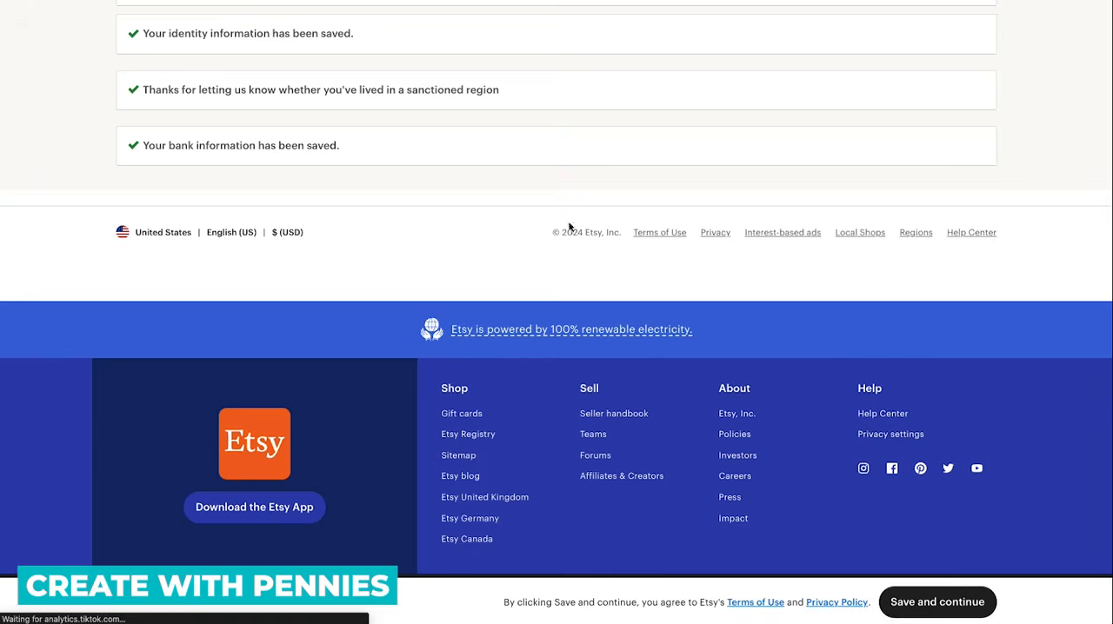
scroll(932, 524, "down", 1)
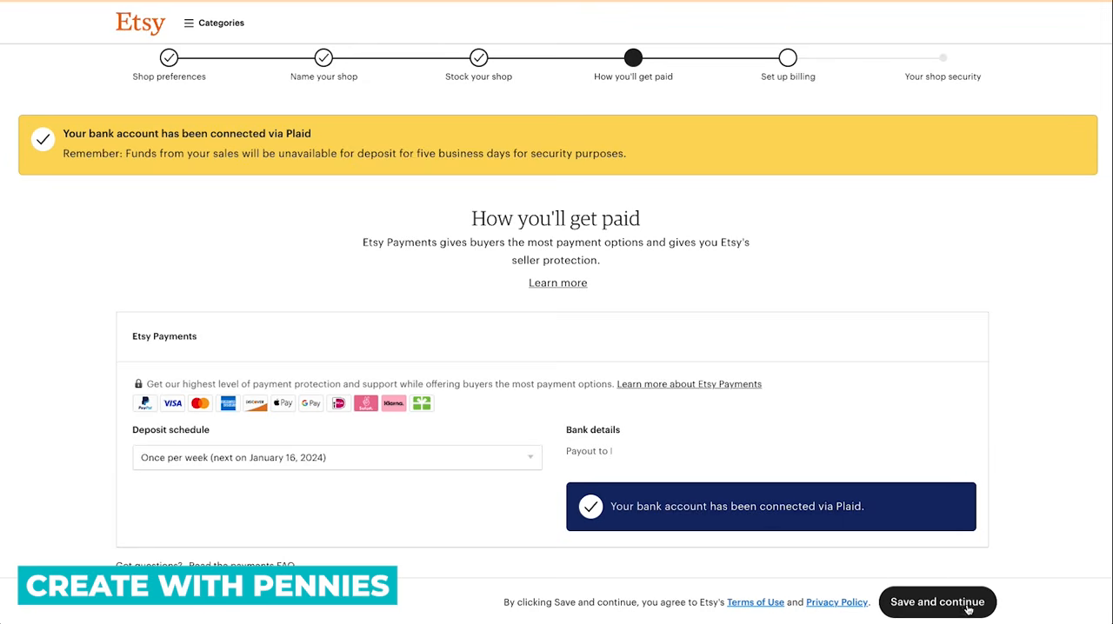
Save the Etsy Payments setup and confirm the Etsy account through the confirmation email in Gmail
left_click(935, 605)
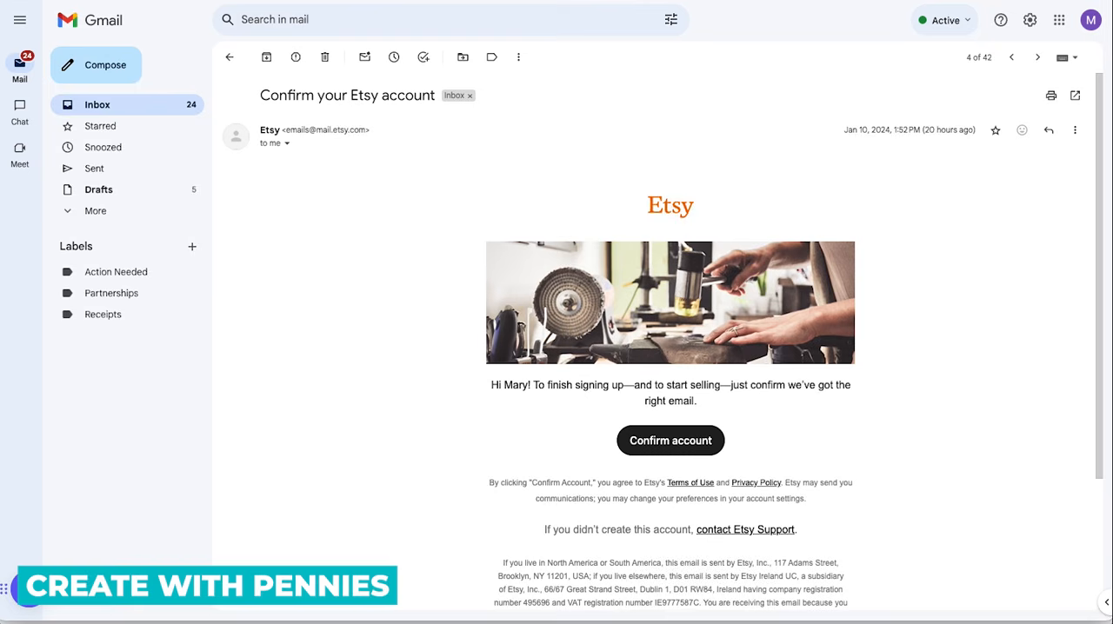
left_click(698, 449)
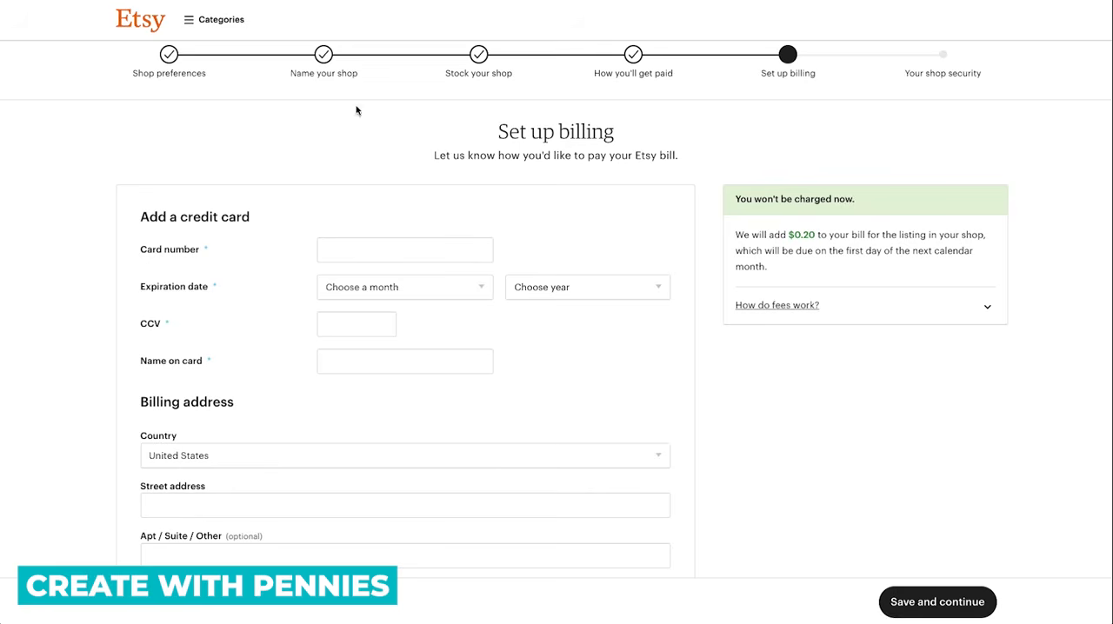
Look over the billing setup and expand the explanation of how Etsy's fees work
scroll(678, 261, "down", 1)
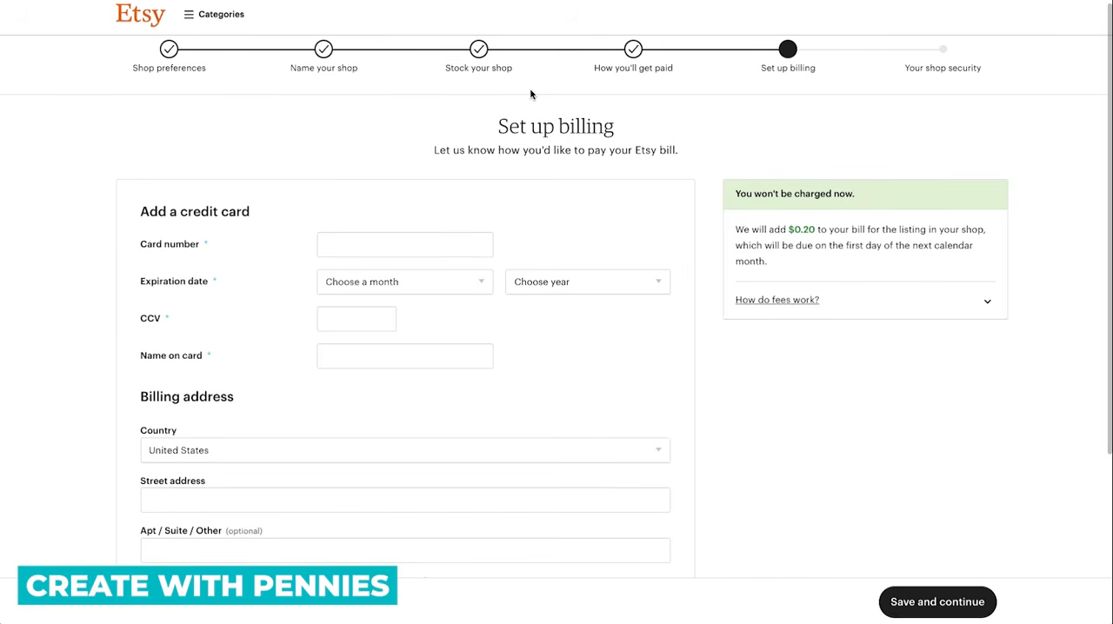
scroll(522, 104, "up", 1)
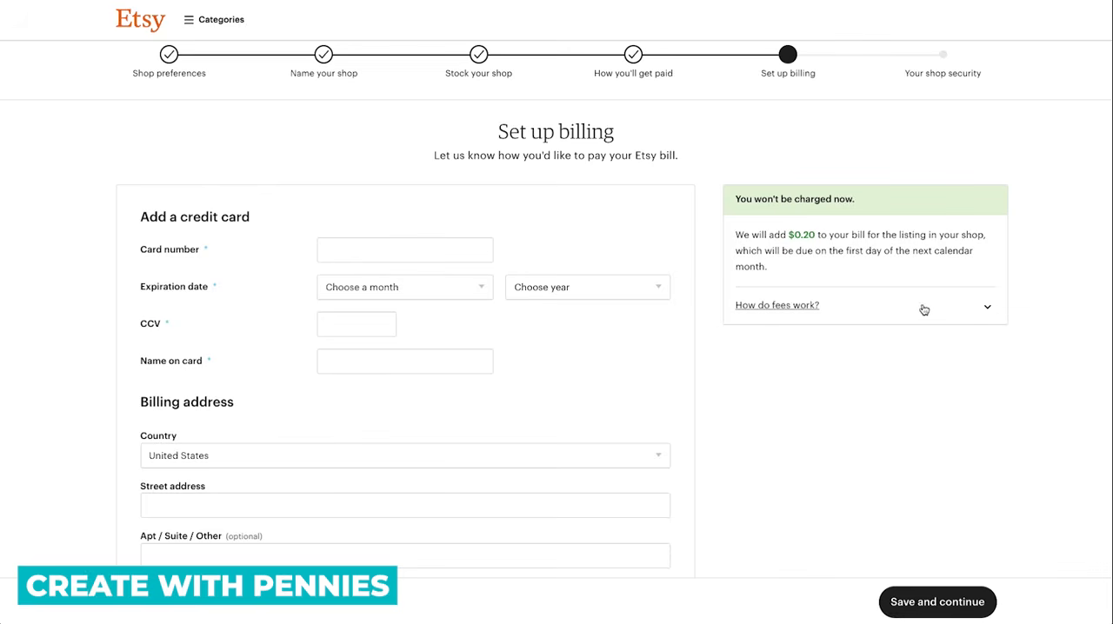
left_click(988, 310)
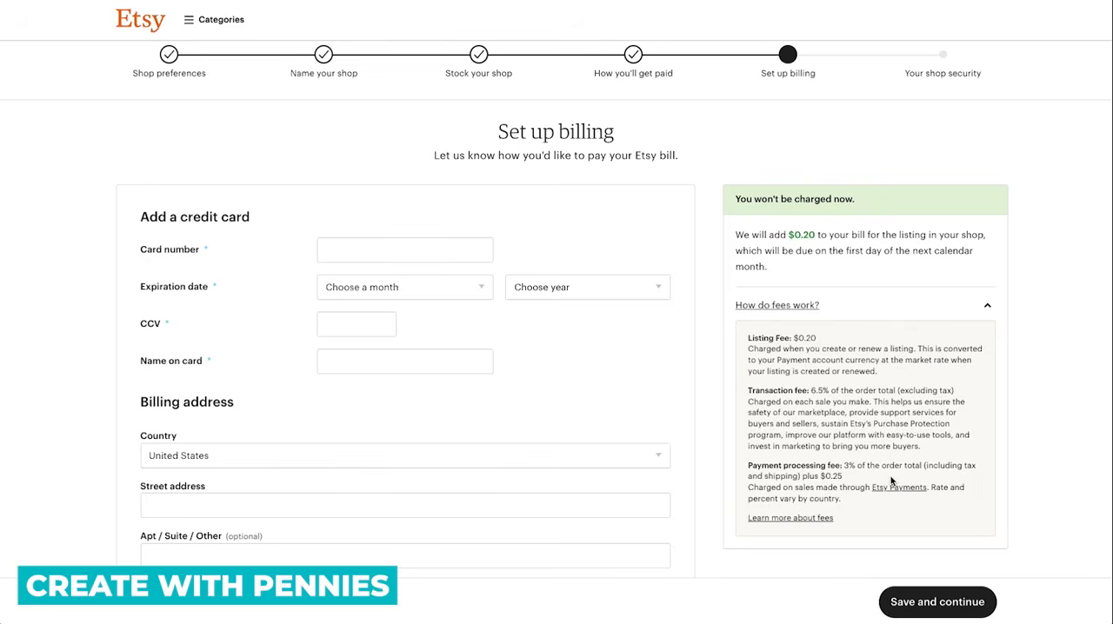
Go through the card number, expiration month and year, and CCV fields of the credit card section
left_click(376, 250)
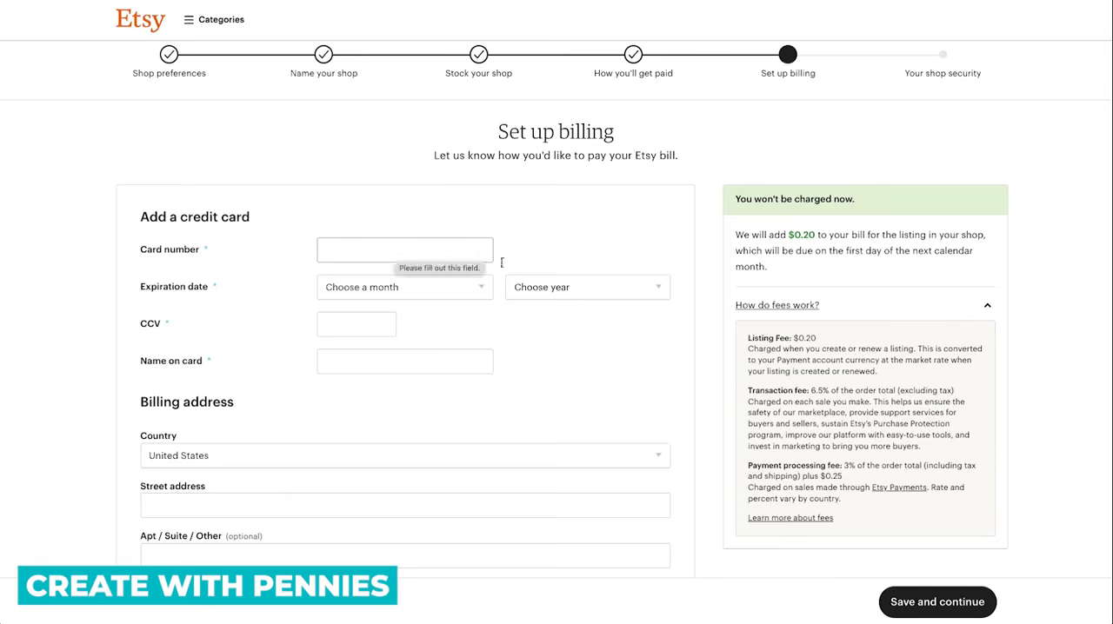
left_click(431, 289)
left_click(563, 287)
left_click(565, 288)
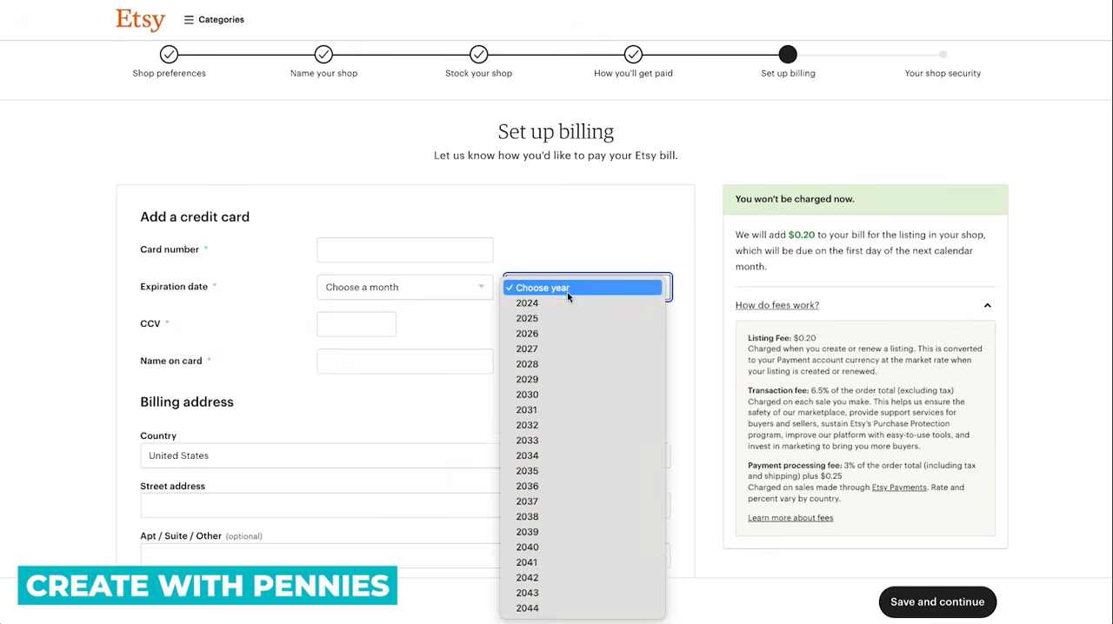
left_click(420, 330)
left_click(328, 320)
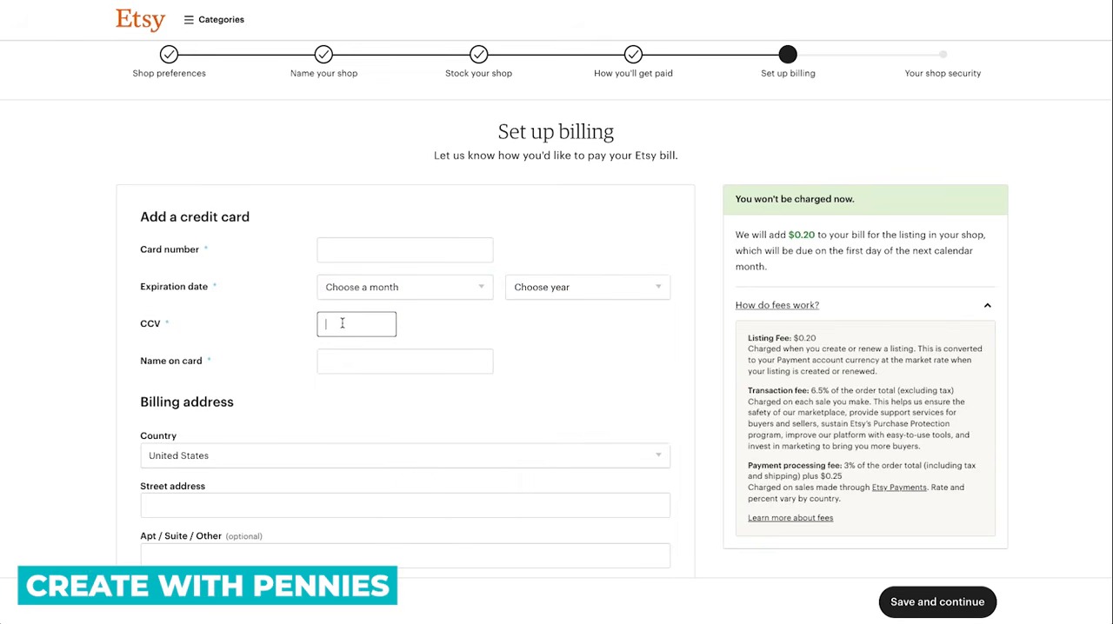
Check the remaining card and billing address fields and save the billing setup to continue to shop security
scroll(347, 323, "down", 1)
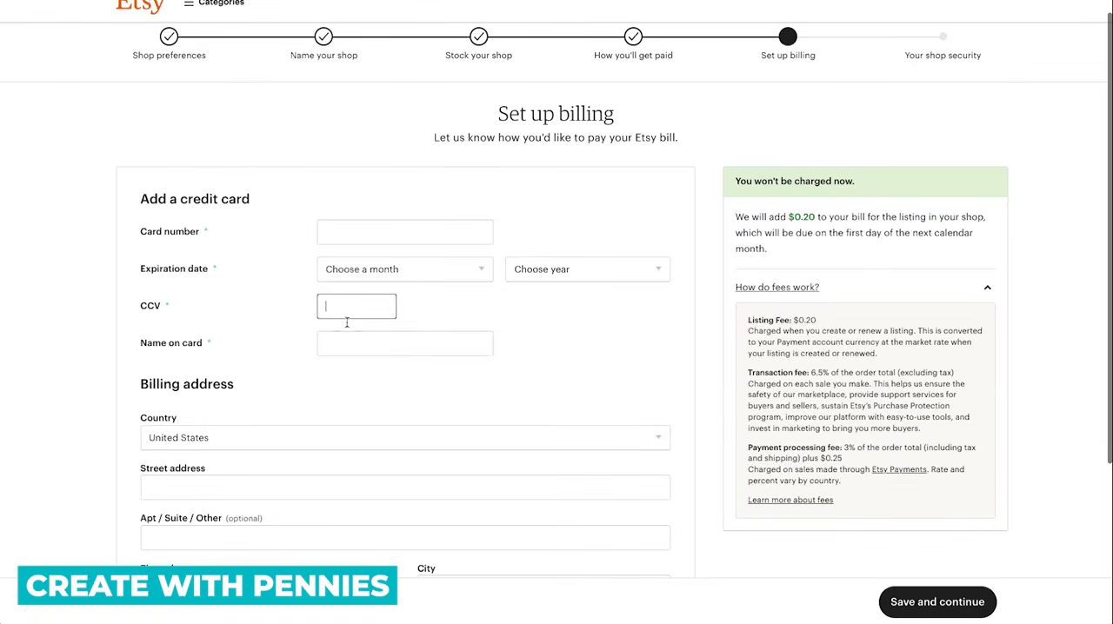
scroll(519, 350, "down", 3)
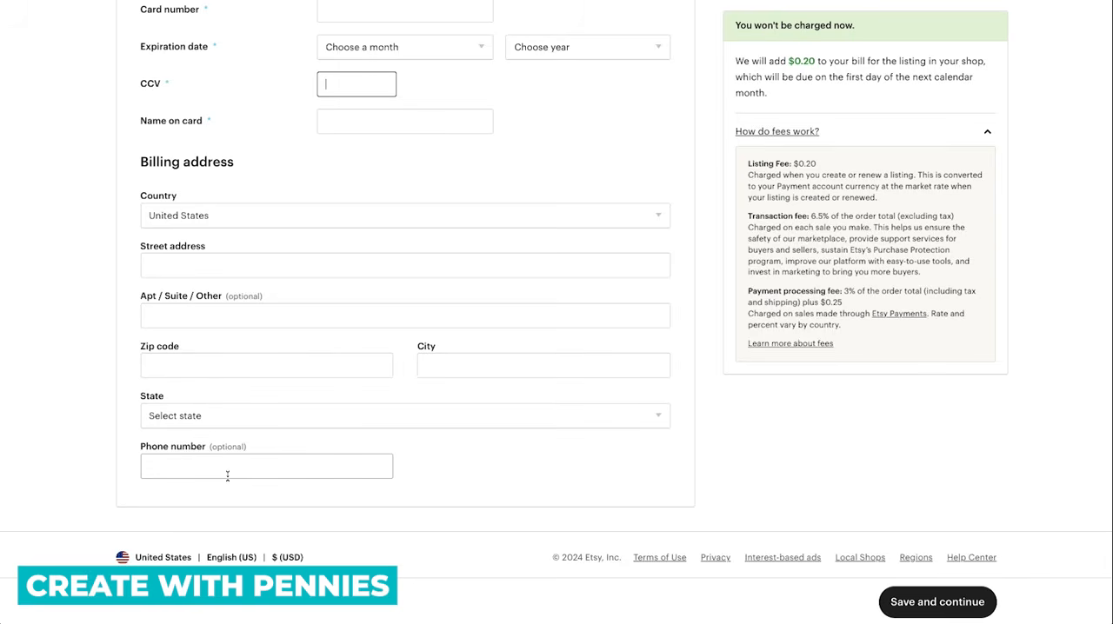
scroll(268, 472, "up", 3)
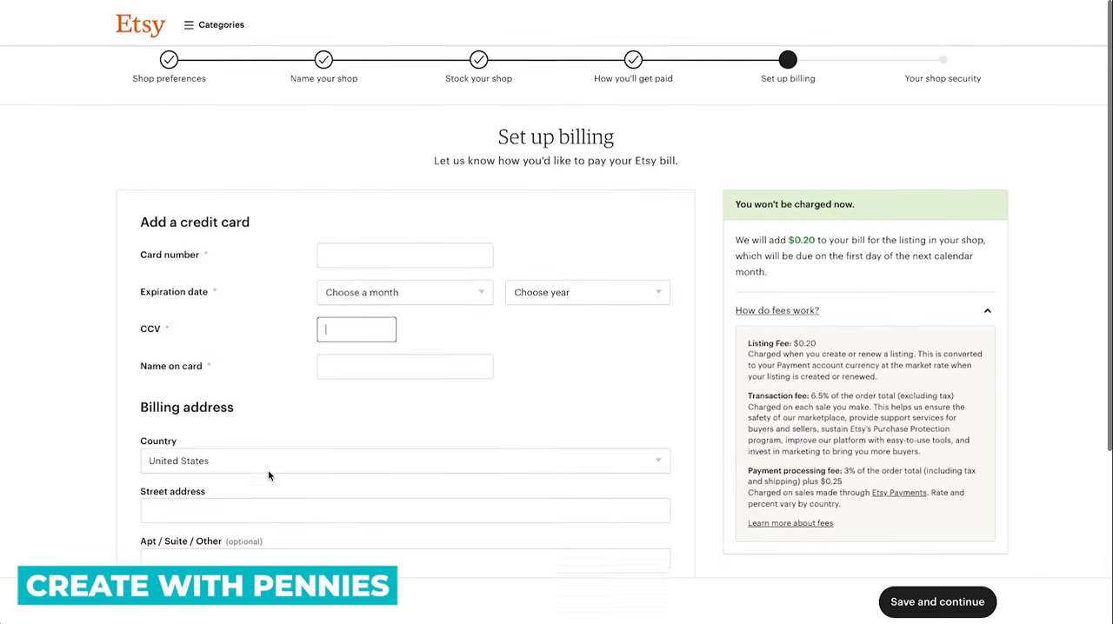
scroll(633, 523, "down", 1)
scroll(634, 524, "down", 3)
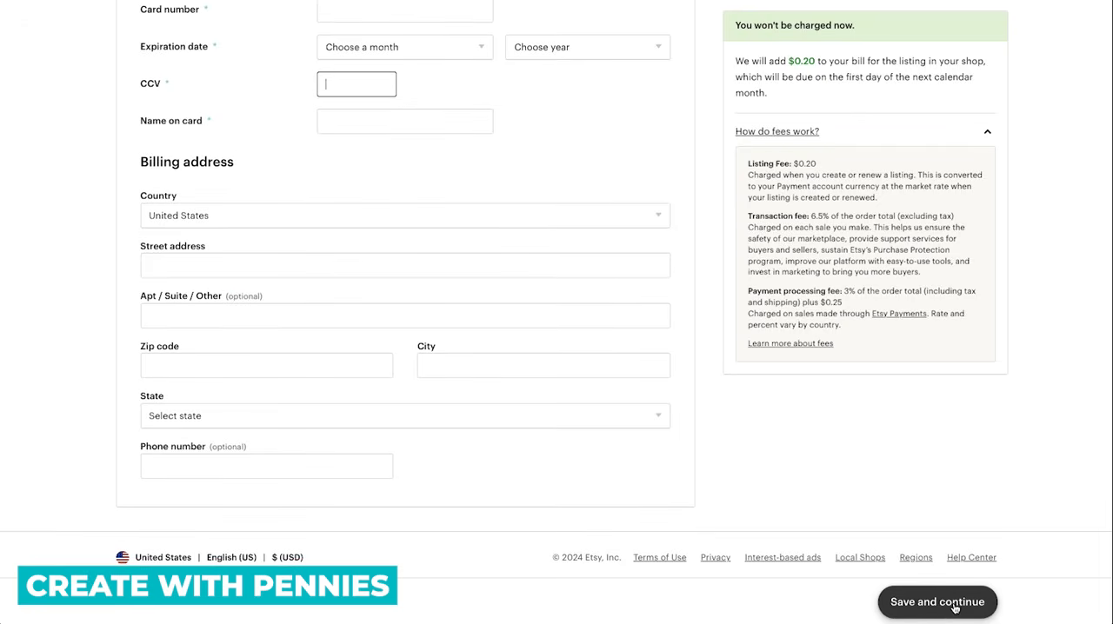
left_click(954, 602)
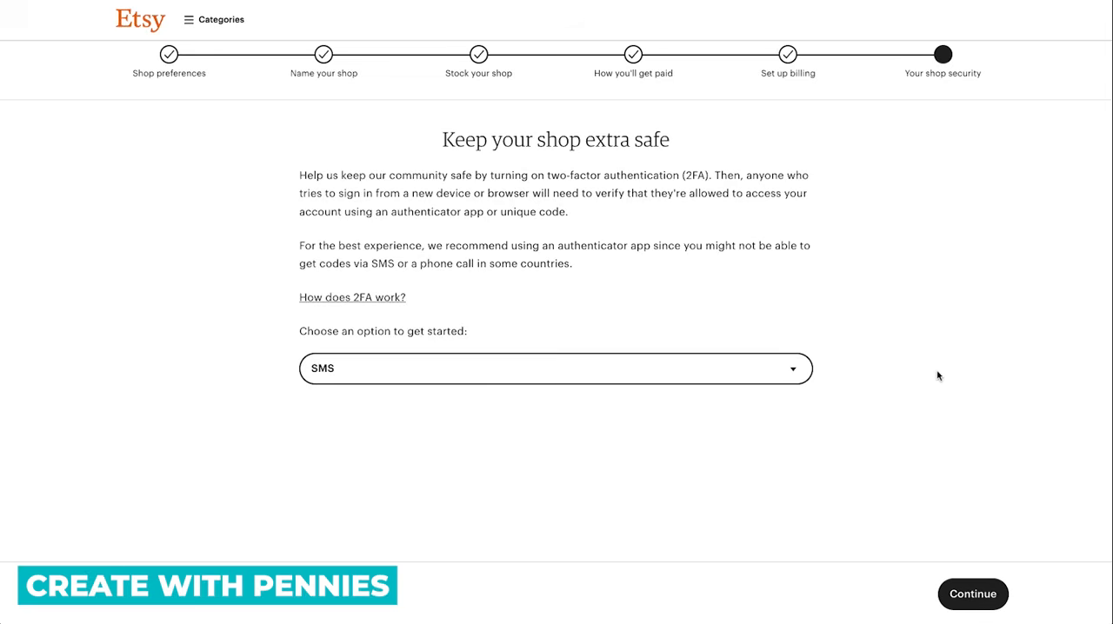
Choose Authenticator App as the two-factor authentication method and proceed past the app download information to its QR code setup
left_click(760, 372)
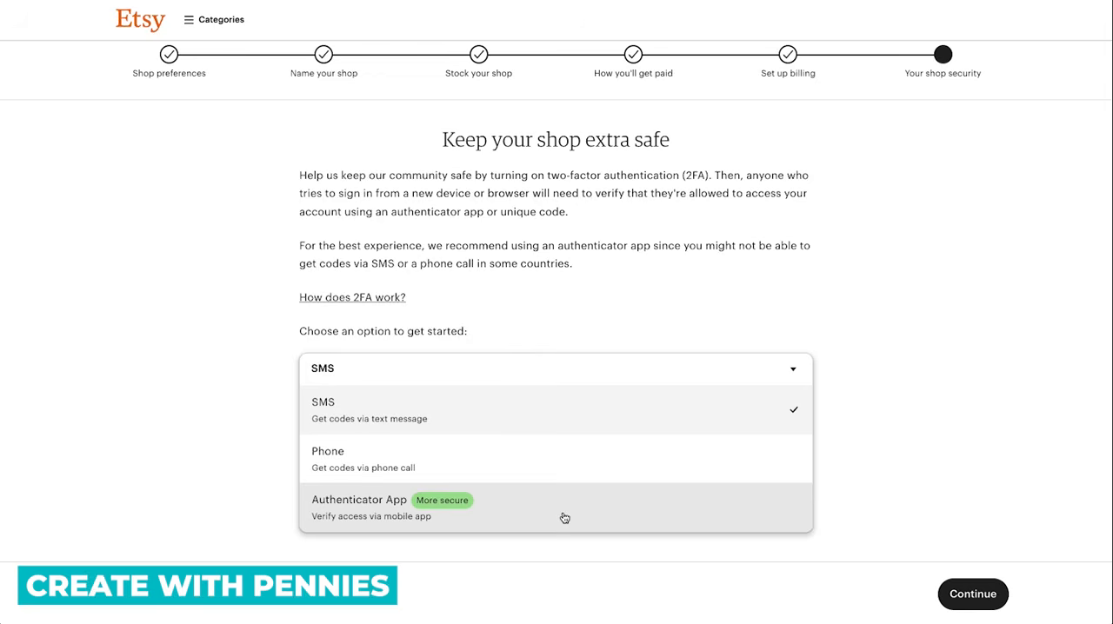
left_click(607, 518)
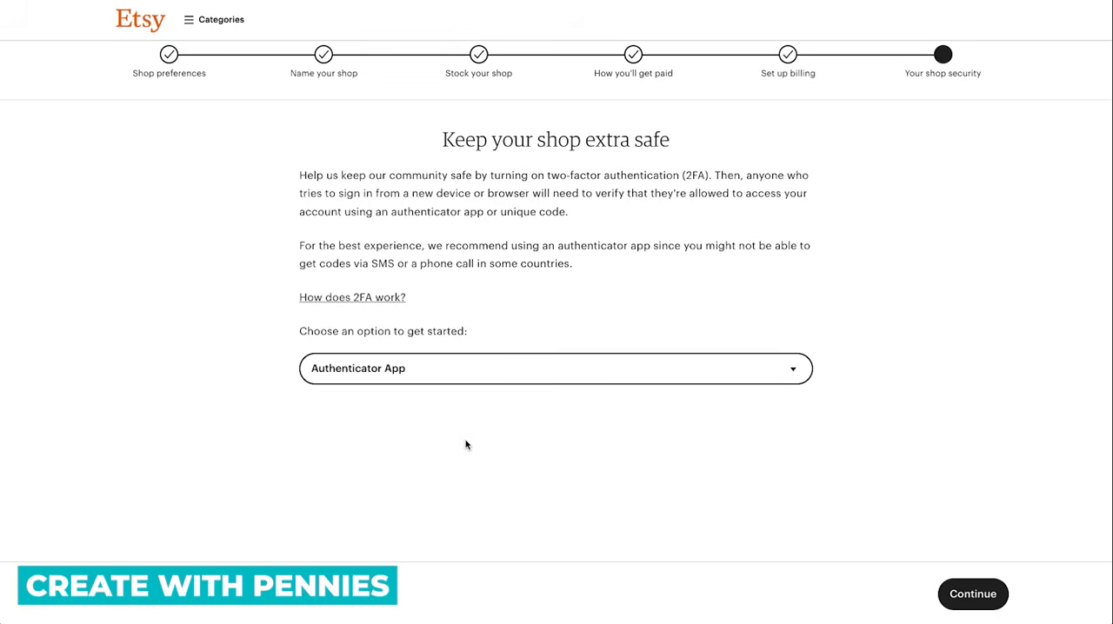
left_click(965, 595)
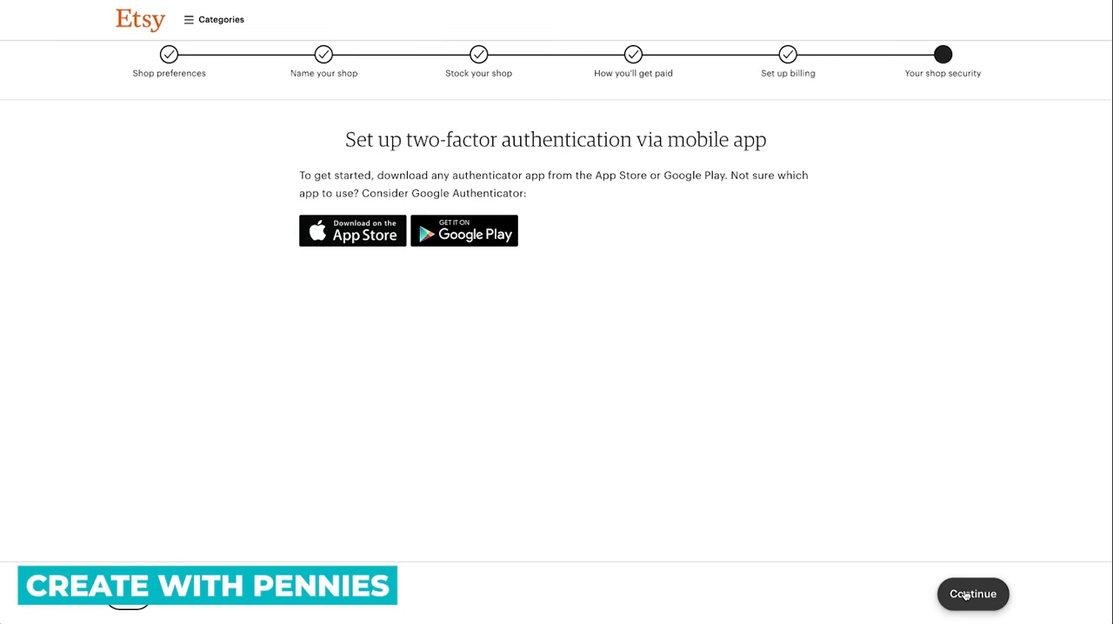
left_click_drag(361, 193, 527, 203)
left_click(603, 221)
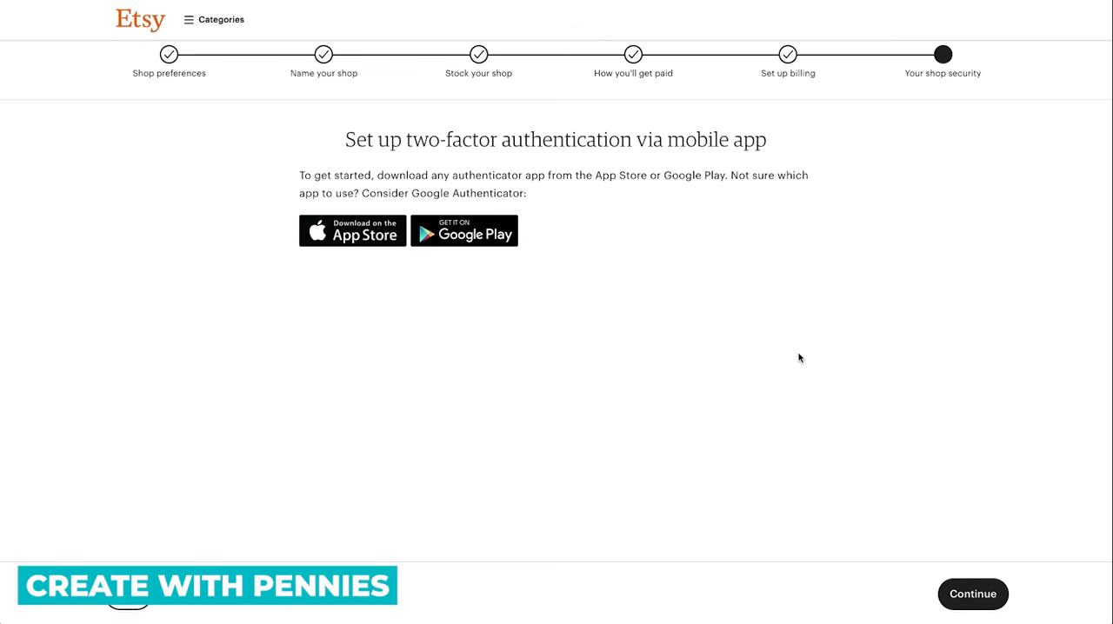
left_click(971, 597)
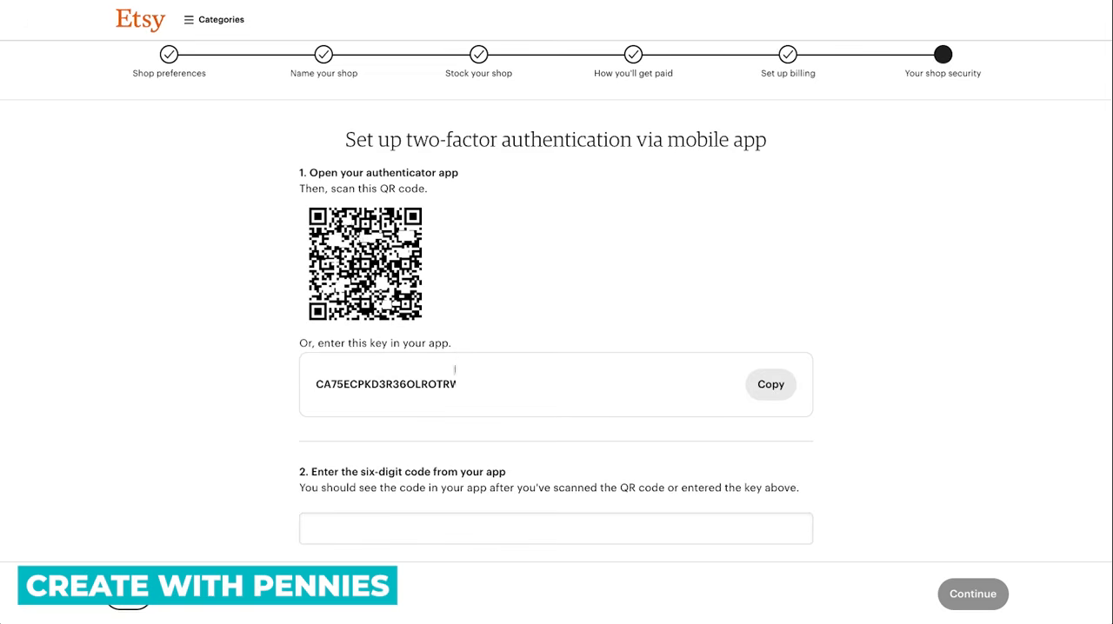
Enter the six-digit verification code from the authenticator app and submit it
scroll(638, 406, "down", 1)
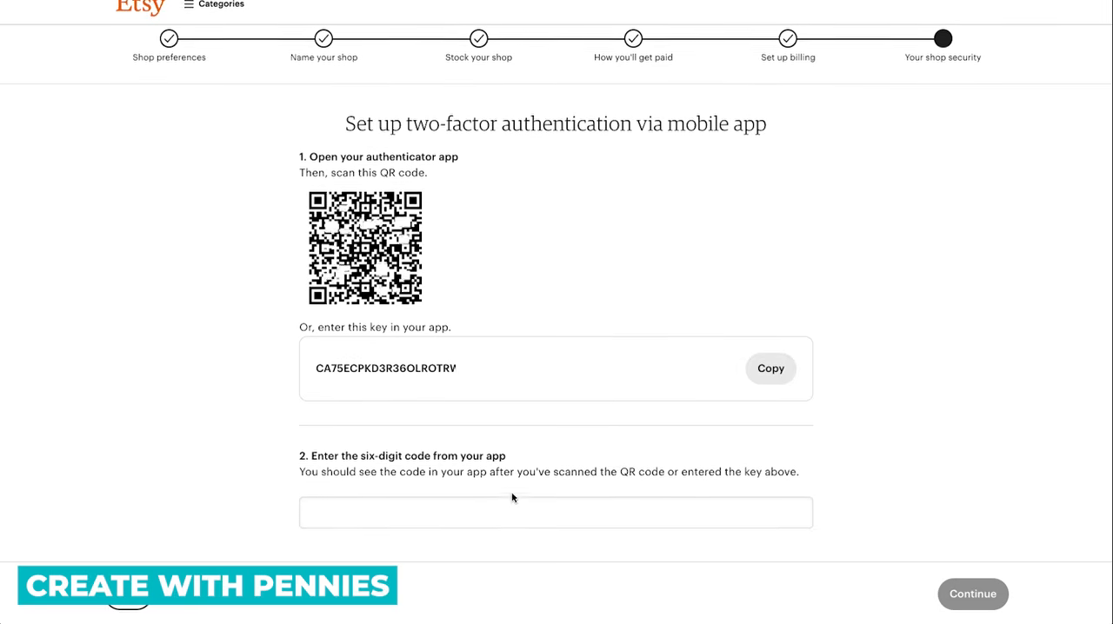
left_click(505, 514)
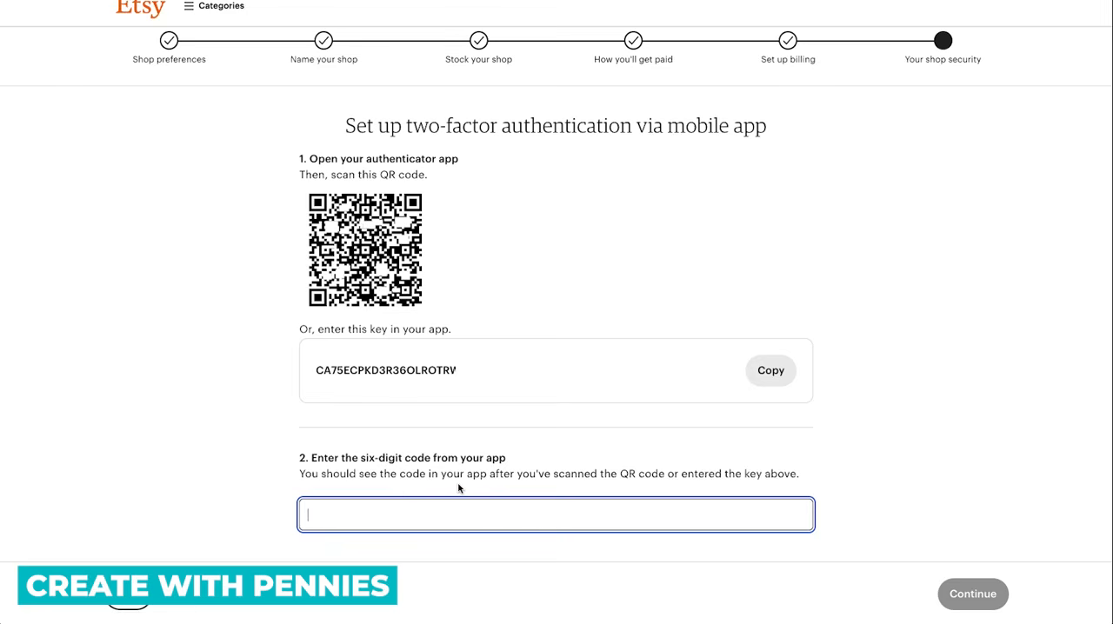
left_click(392, 515)
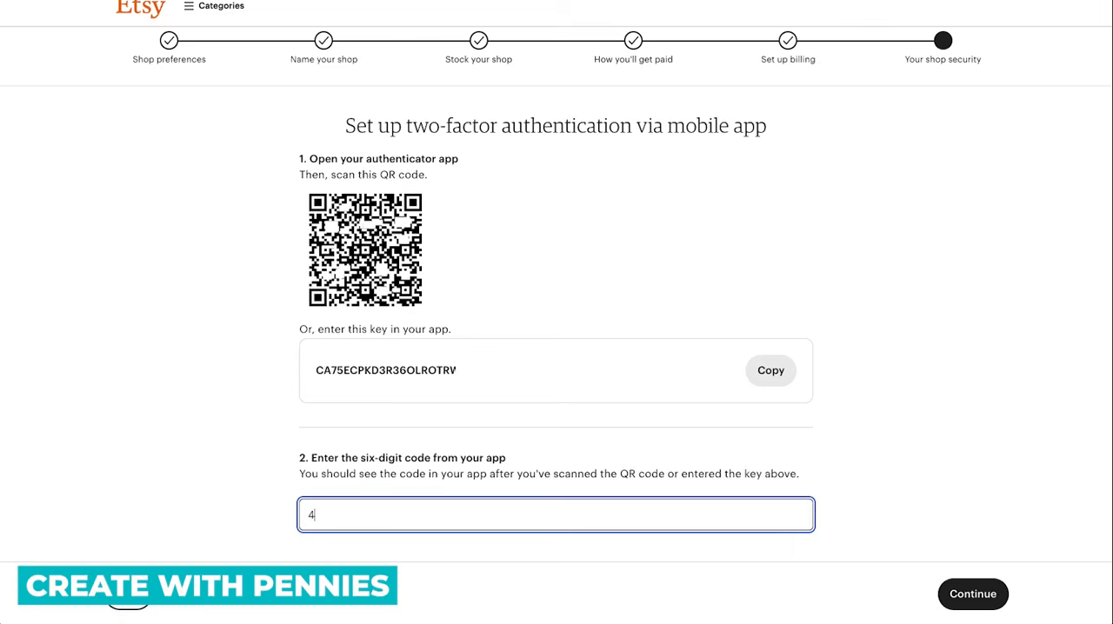
left_click(972, 594)
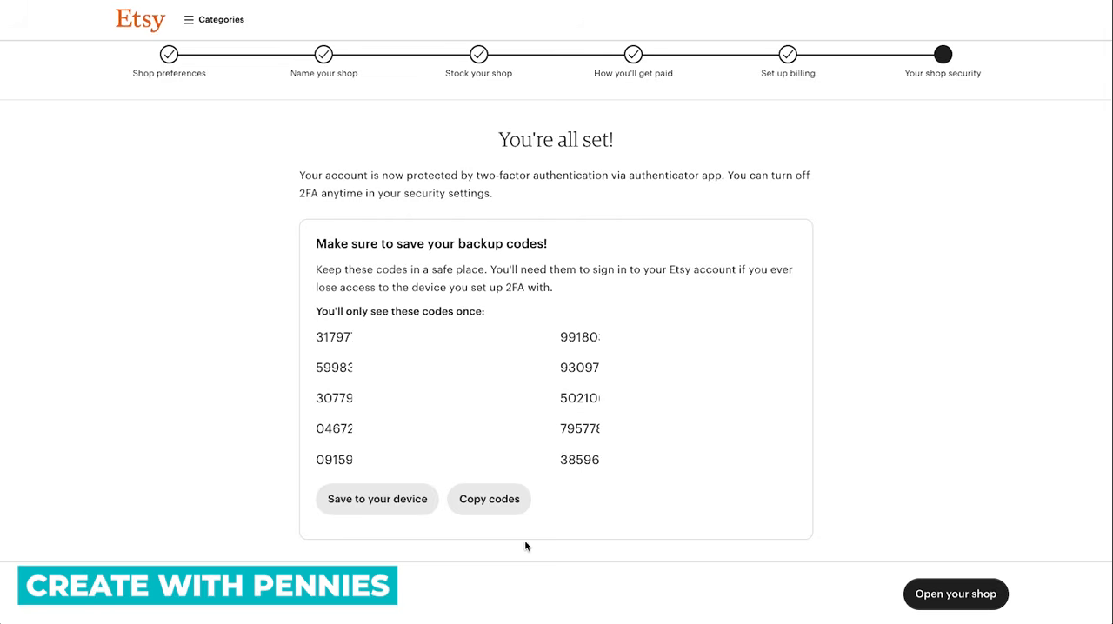
Copy the two-factor backup codes instead of saving them as a file, and open the shop
left_click(406, 505)
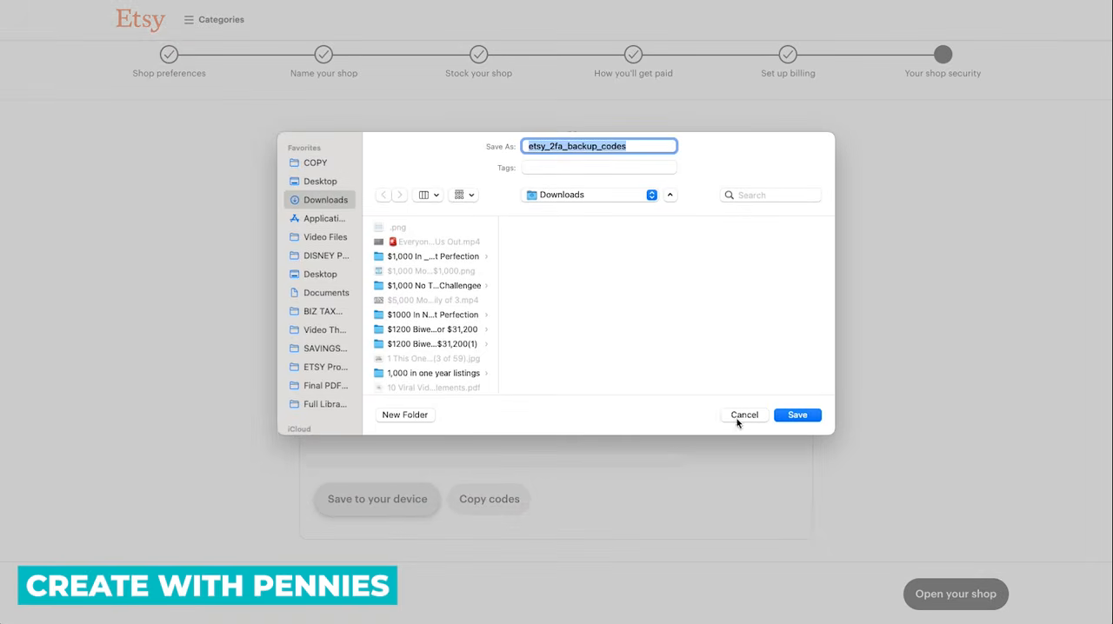
left_click(737, 415)
left_click(487, 503)
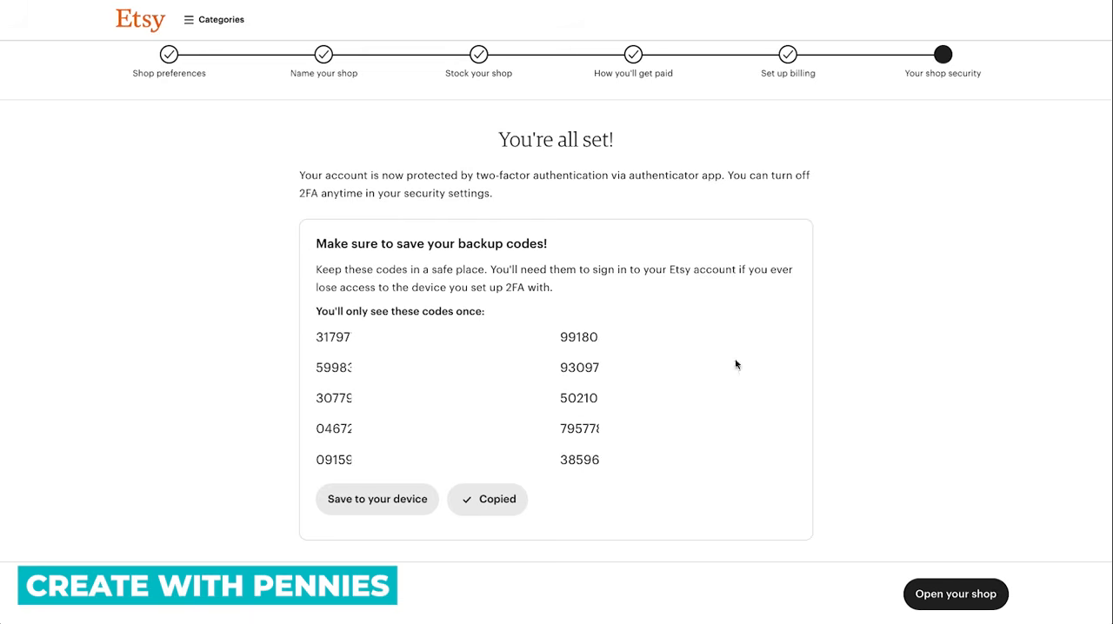
left_click(949, 600)
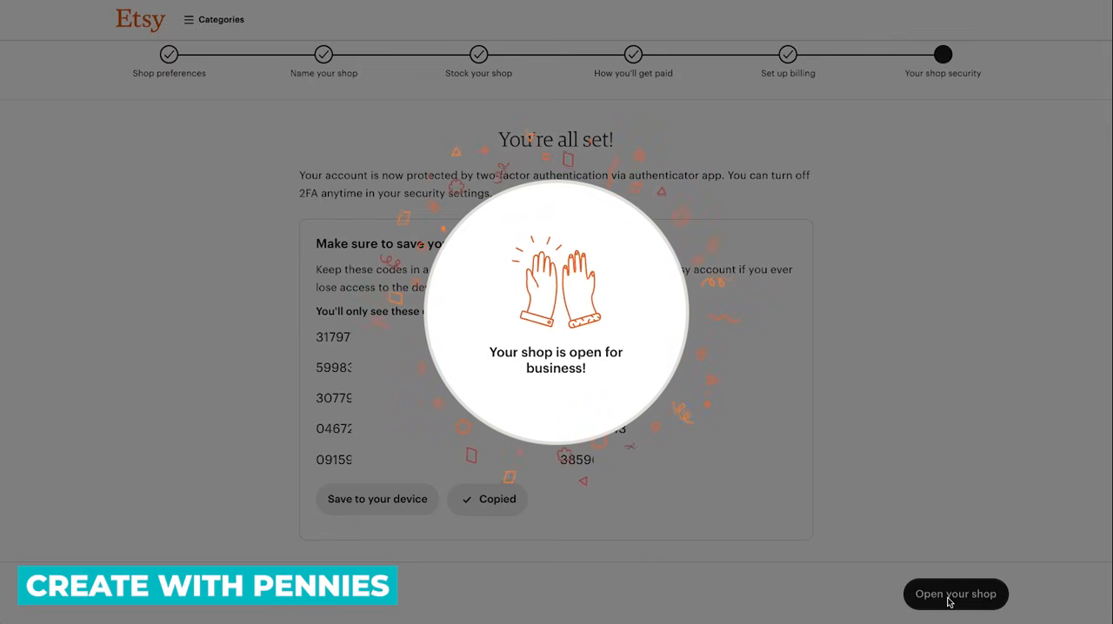
left_click(950, 596)
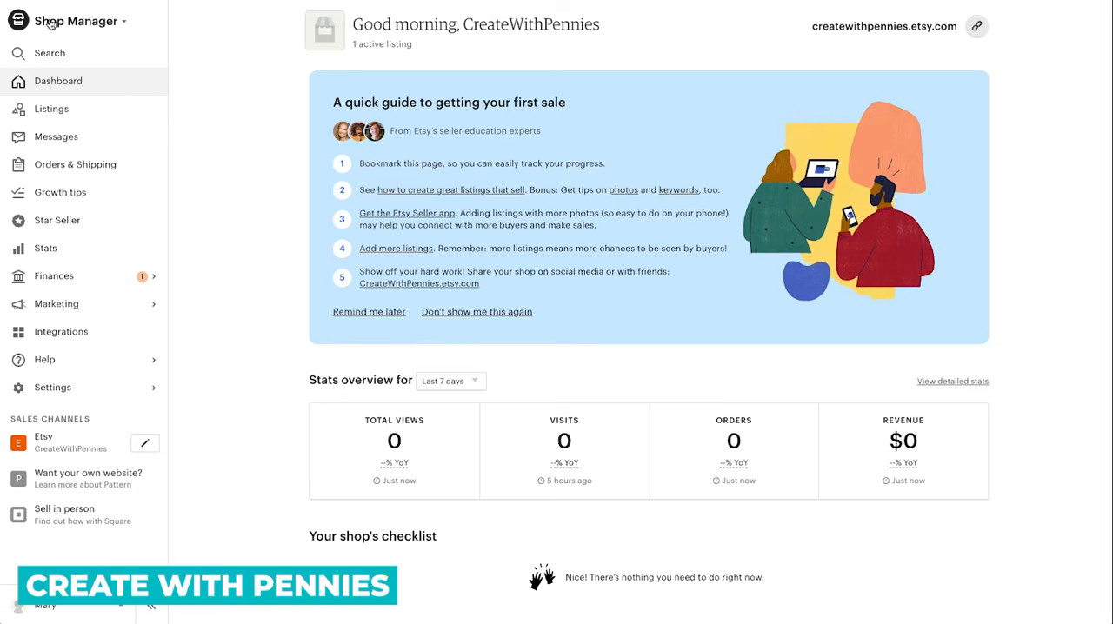
Look over the shop dashboard, go to the shop's listings and start adding a new listing
scroll(96, 26, "down", 1)
scroll(287, 100, "up", 1)
scroll(269, 197, "down", 5)
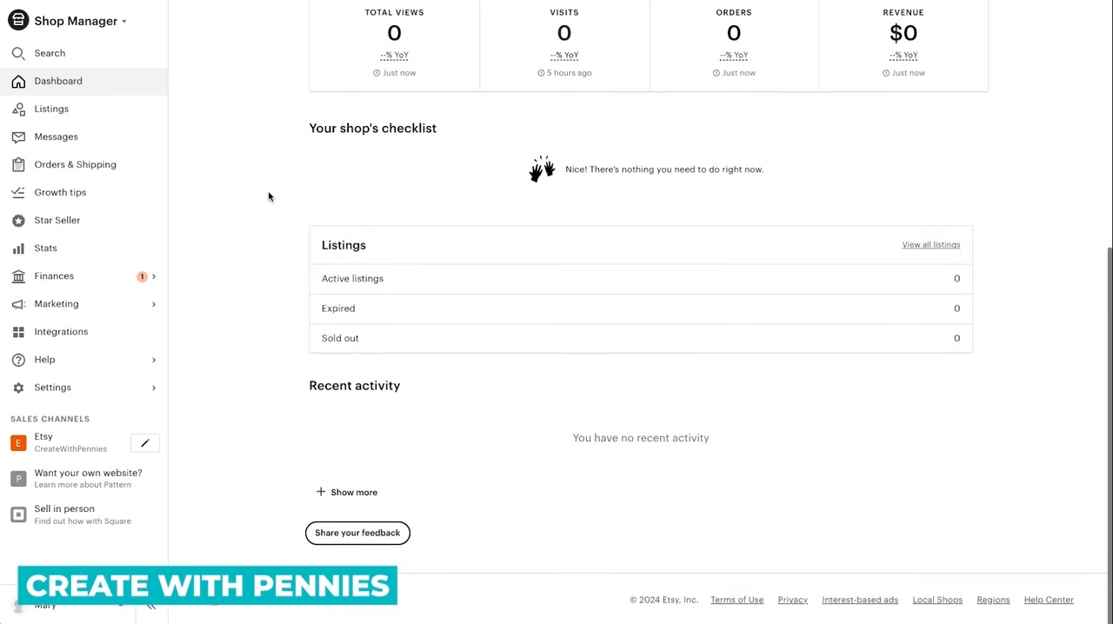
scroll(269, 196, "up", 1)
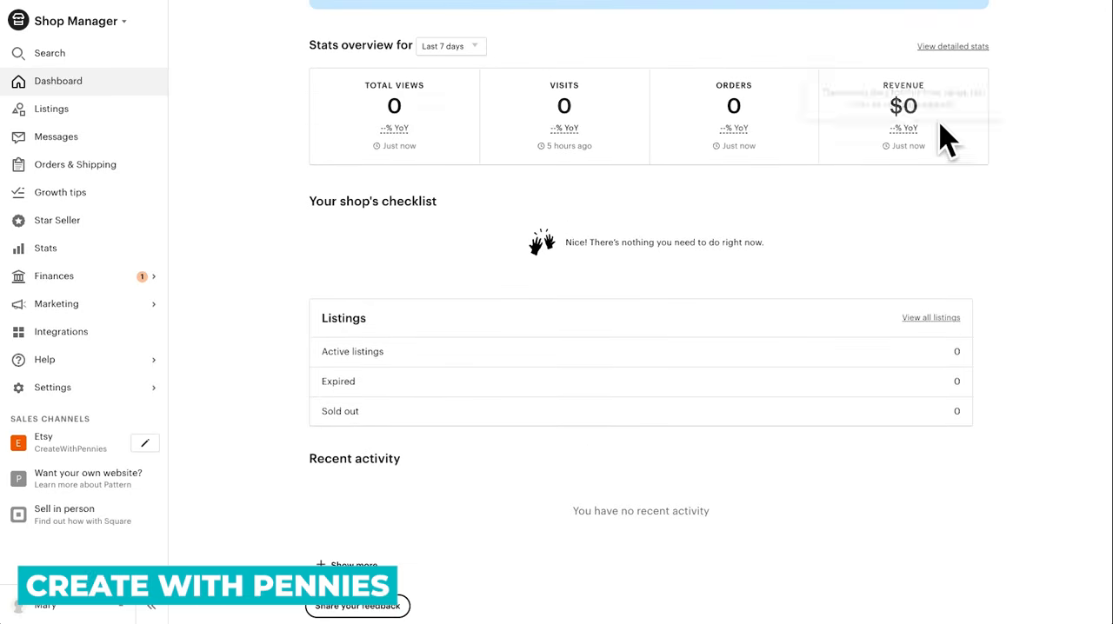
scroll(372, 205, "down", 1)
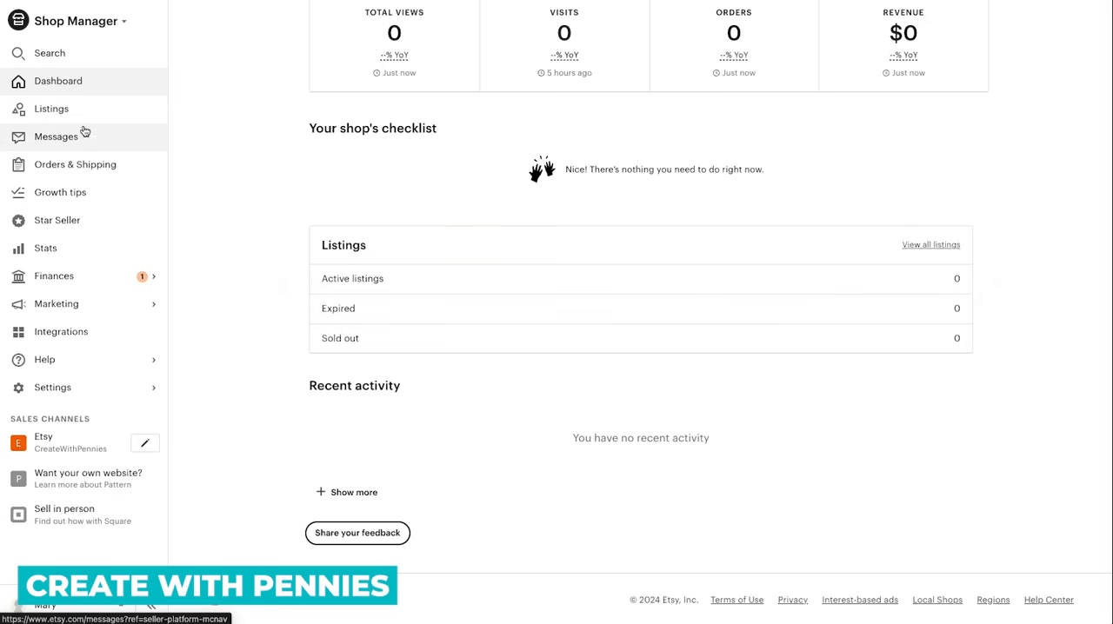
left_click(52, 112)
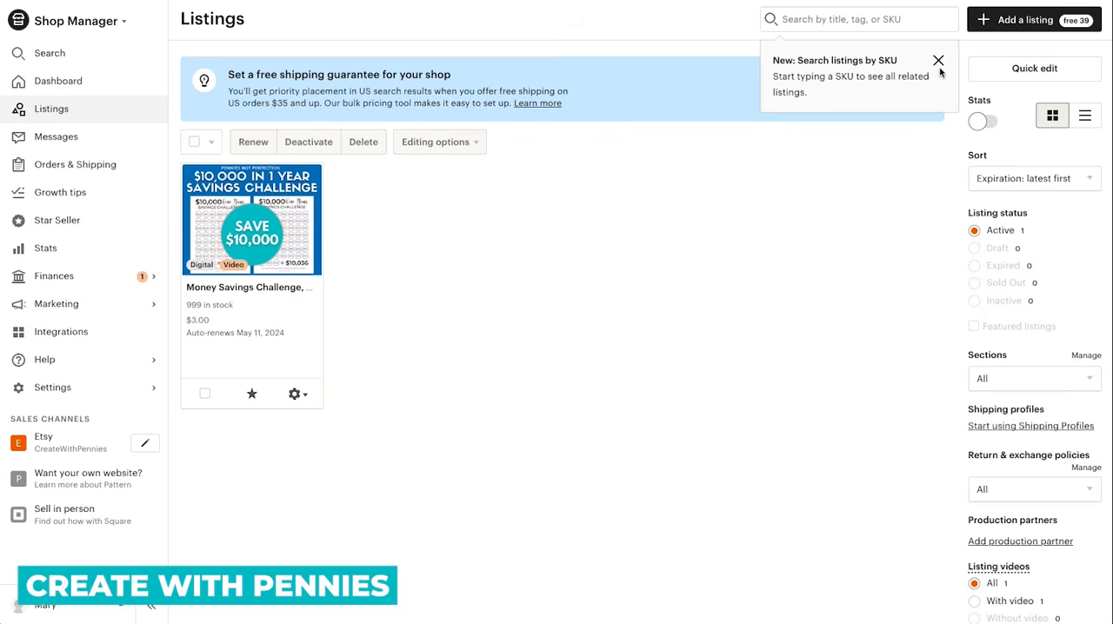
left_click(1008, 23)
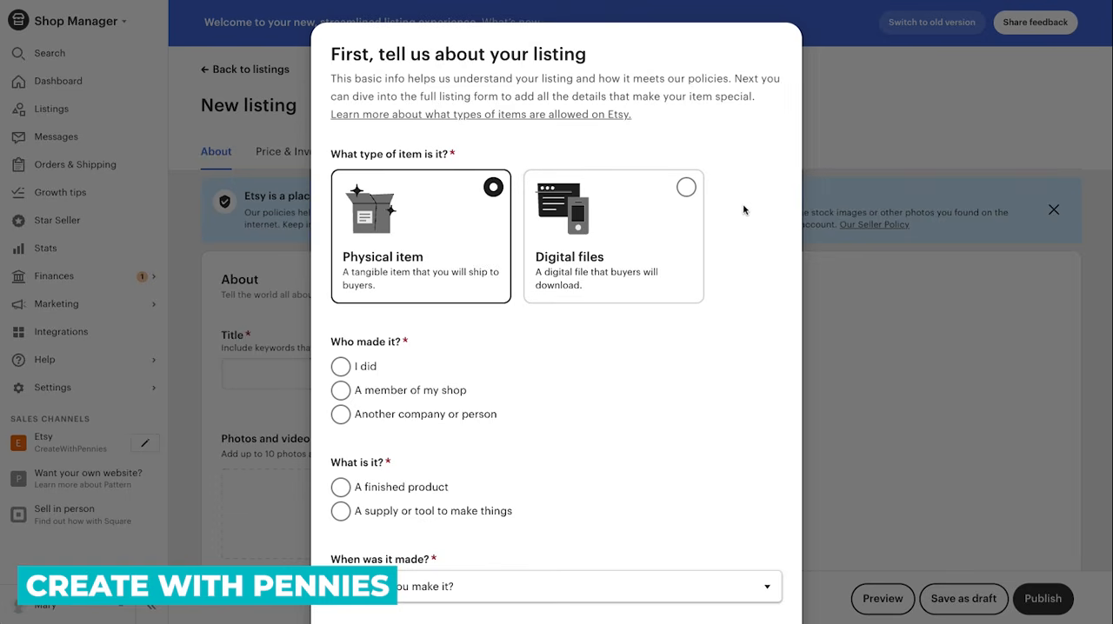
Describe the new listing as digital files, made by the shop owner, a finished product from 2020 - 2024, and continue to the full form
left_click(687, 188)
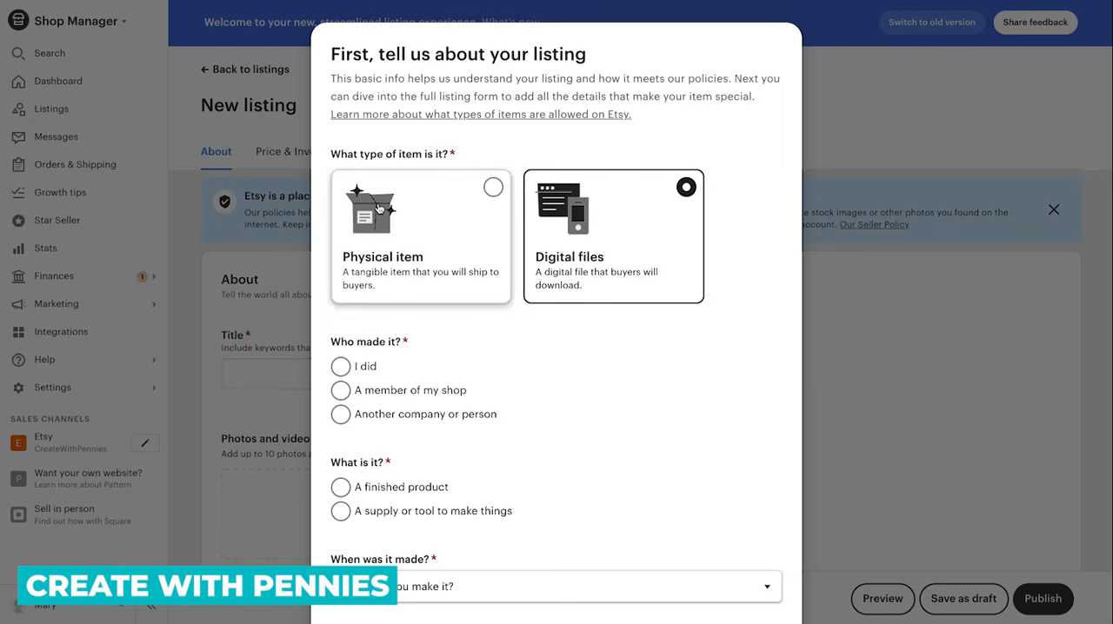
scroll(592, 240, "down", 1)
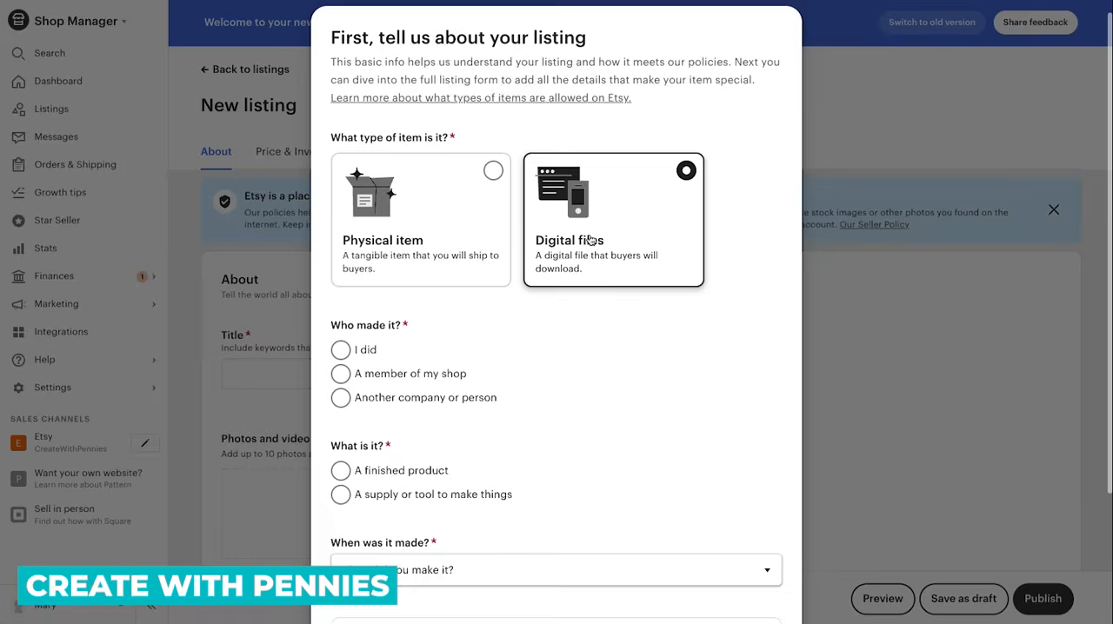
scroll(590, 240, "down", 3)
left_click(341, 238)
left_click(347, 360)
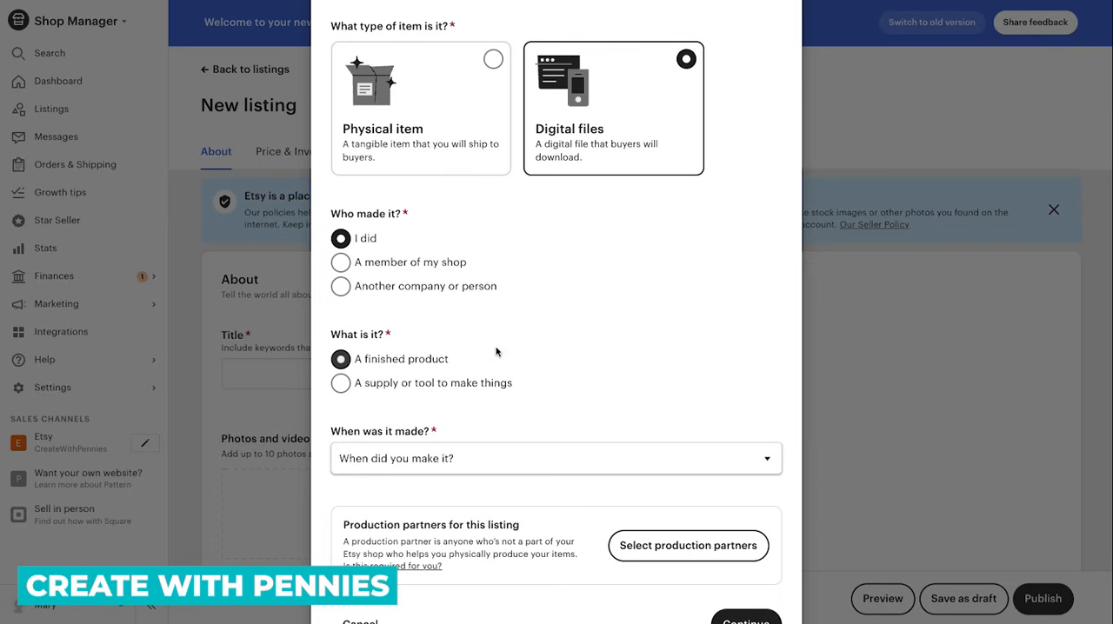
scroll(506, 348, "down", 1)
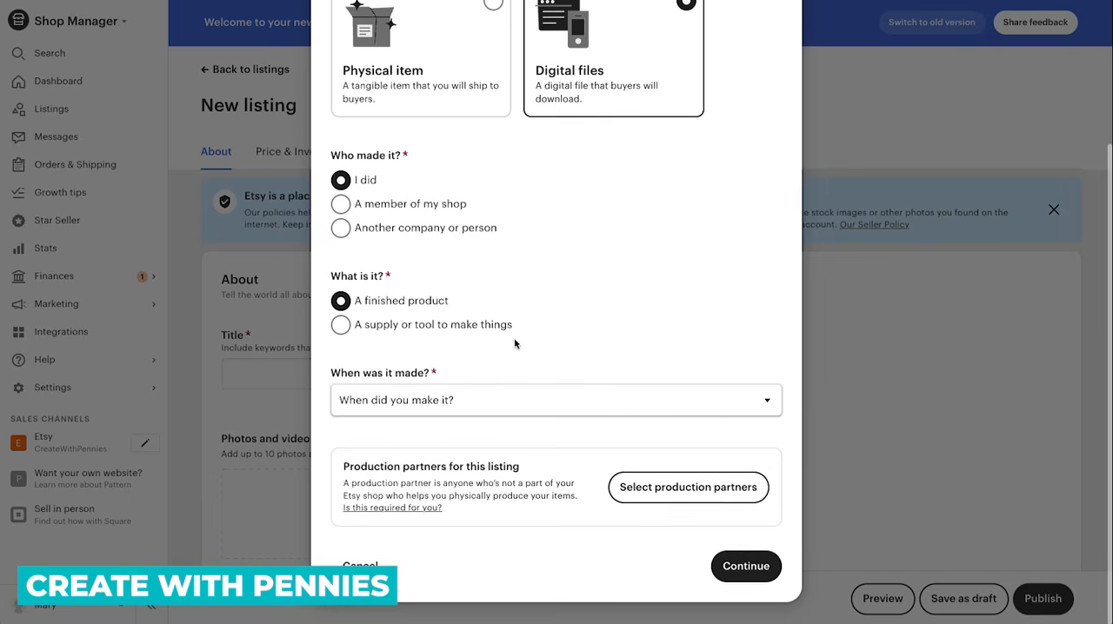
left_click(484, 398)
left_click(467, 470)
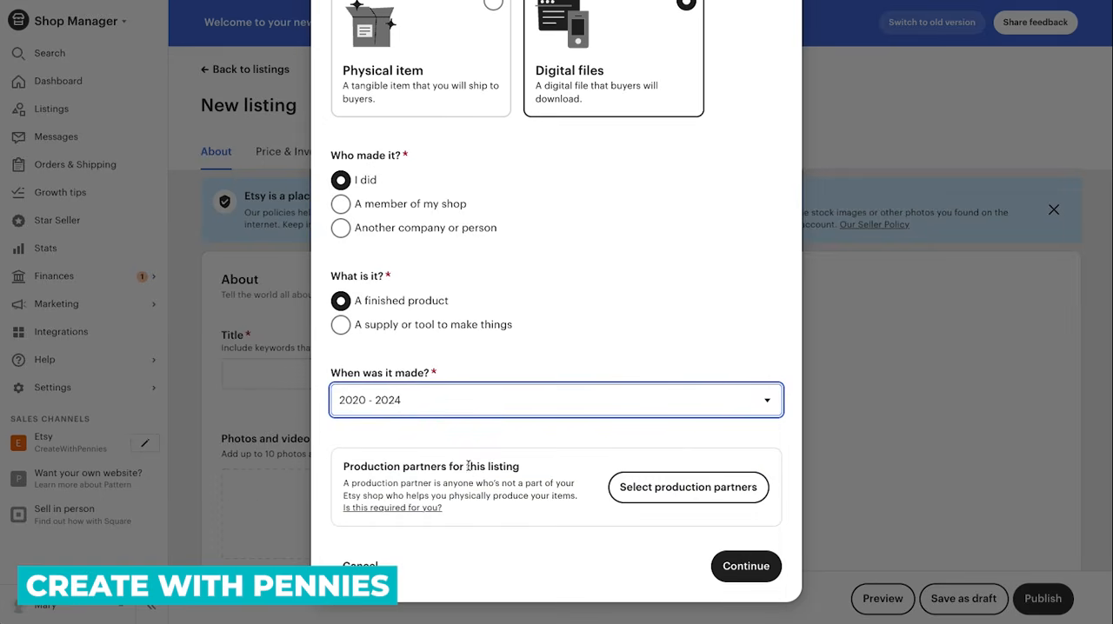
left_click(746, 566)
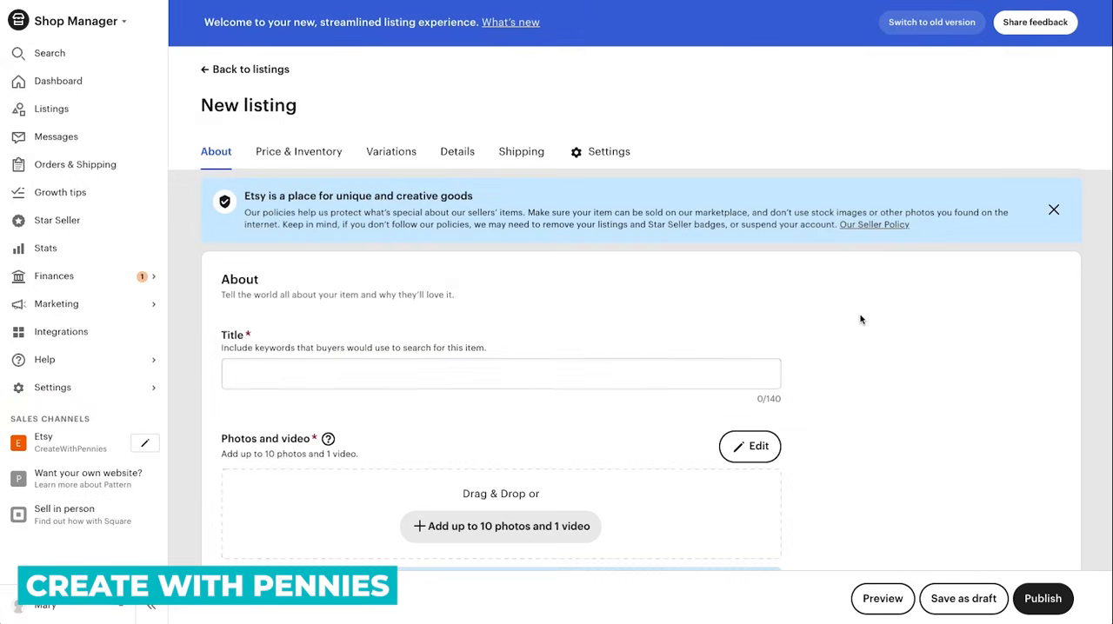
Look over the new listing form, examining the title, photos and video, digital files, description and personalization fields
scroll(867, 320, "down", 8)
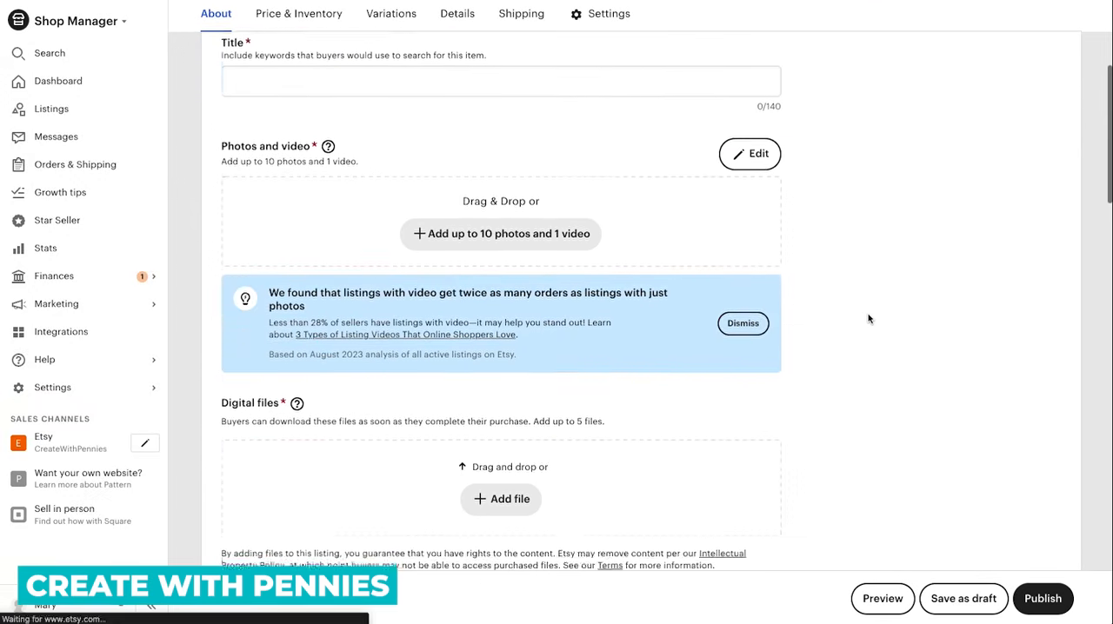
scroll(867, 320, "down", 15)
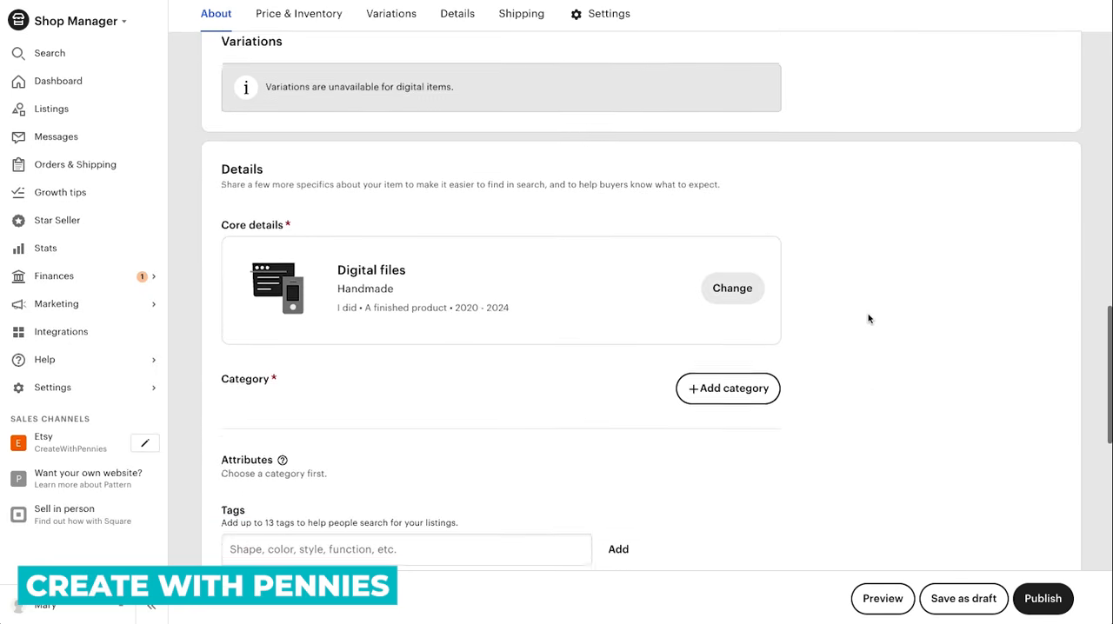
scroll(867, 320, "down", 3)
scroll(867, 320, "up", 12)
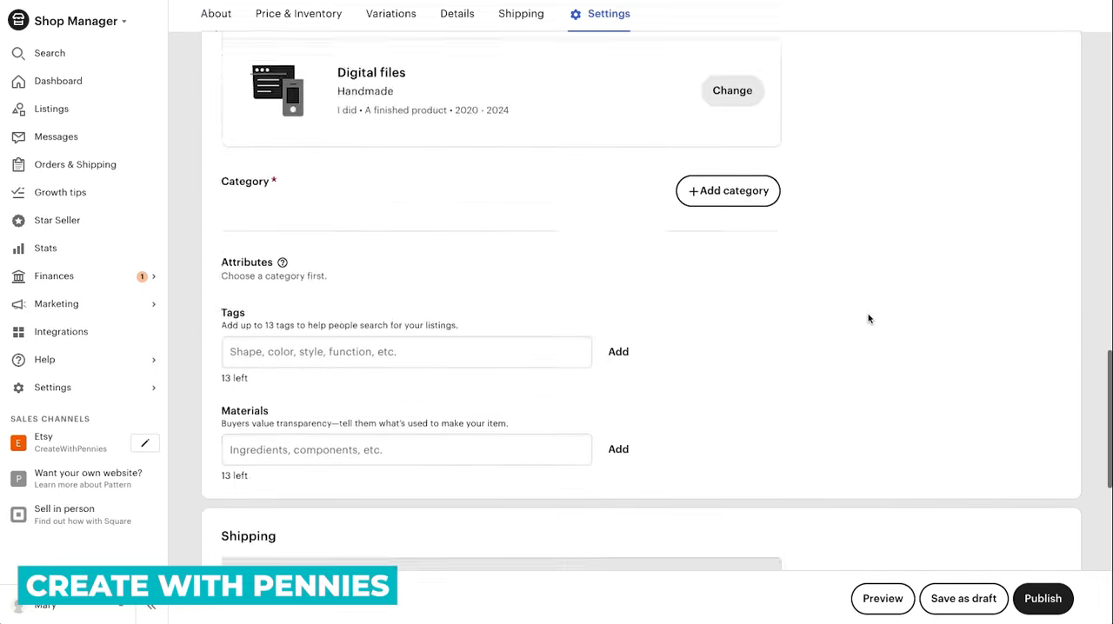
scroll(867, 320, "up", 10)
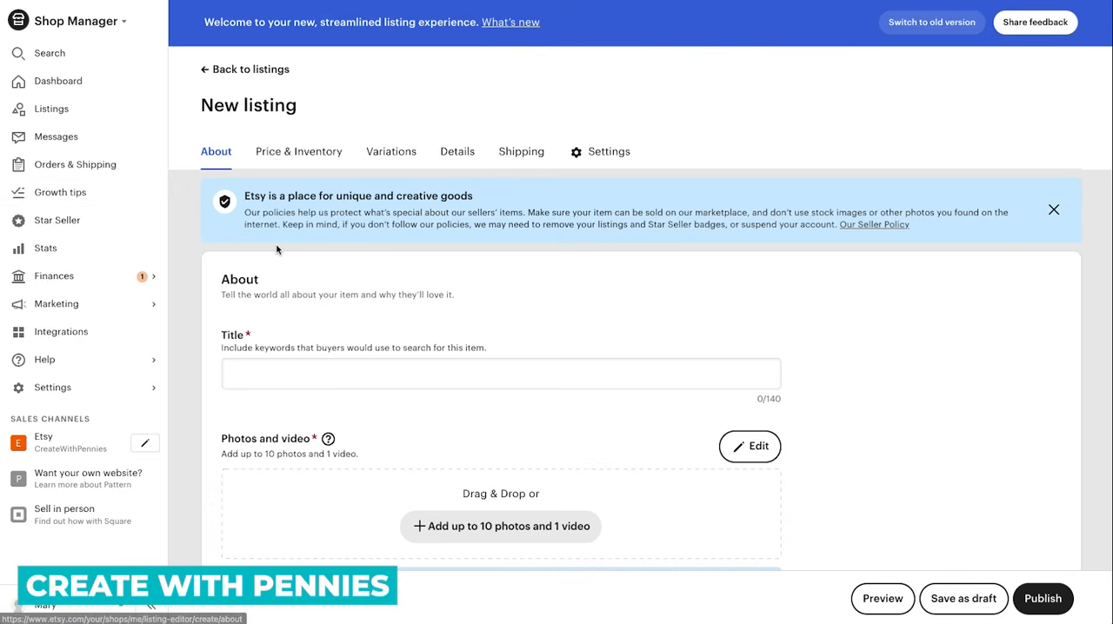
scroll(275, 247, "down", 1)
scroll(287, 348, "down", 3)
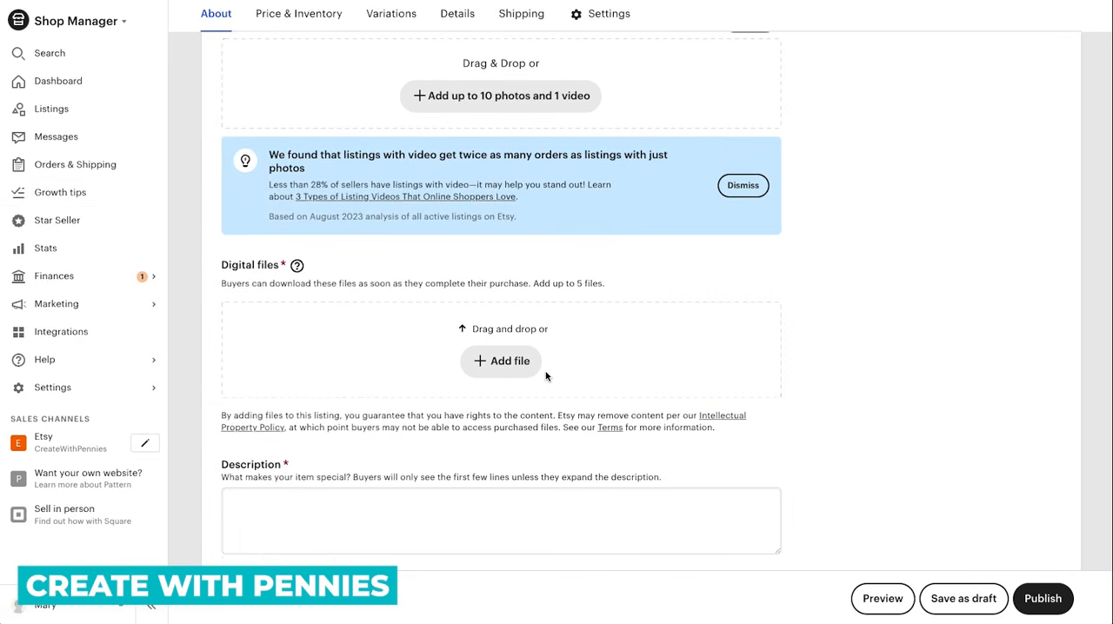
scroll(547, 376, "down", 1)
scroll(547, 376, "down", 1)
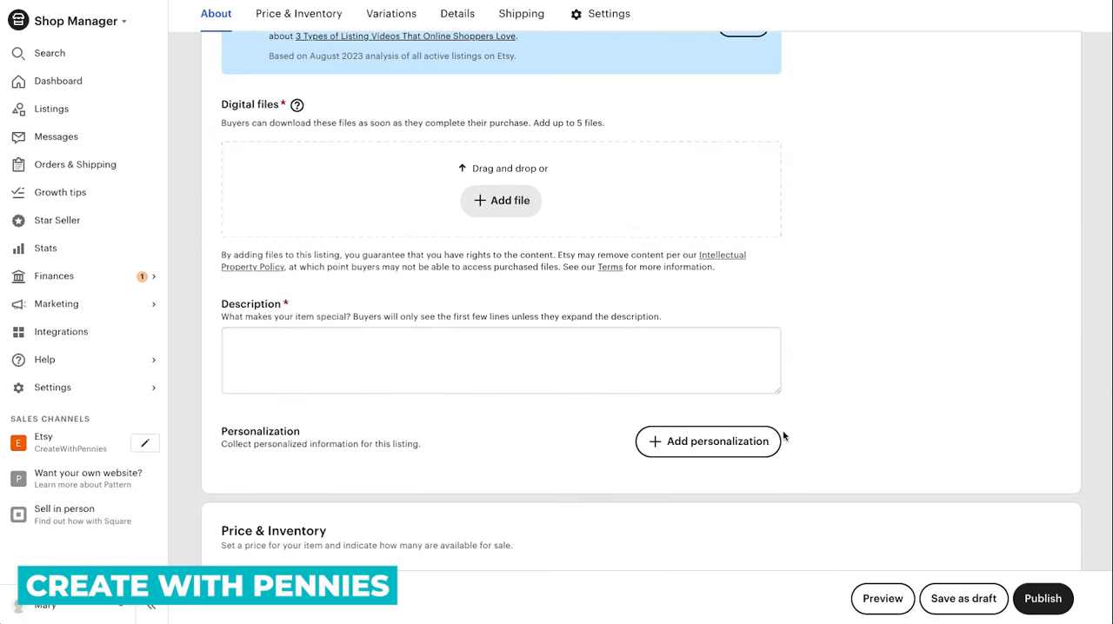
scroll(809, 428, "down", 3)
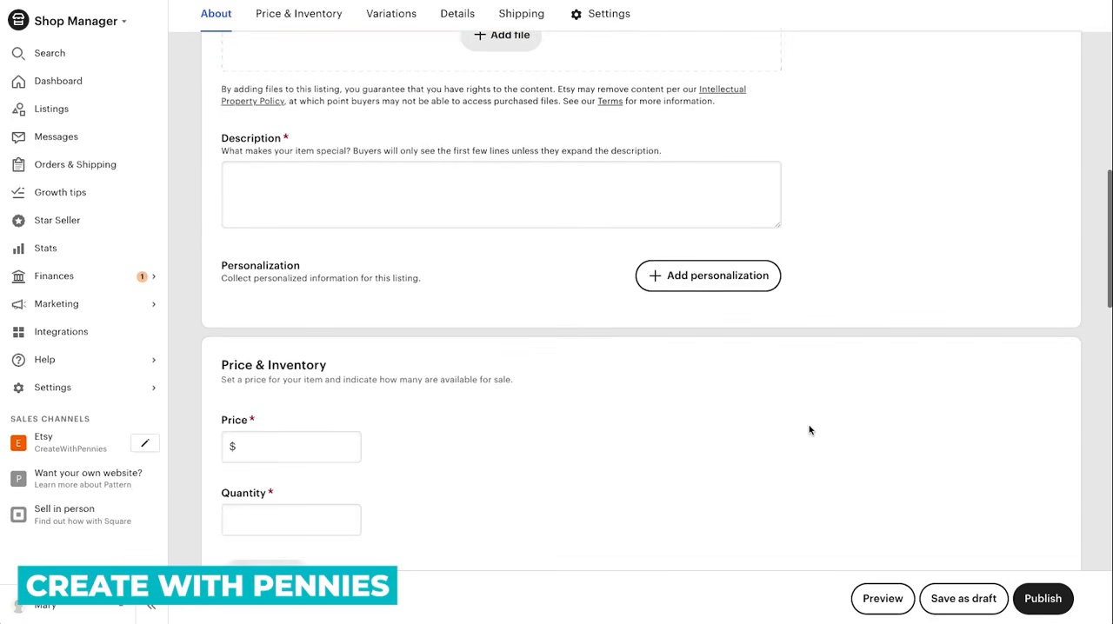
Review the form's Price & Inventory, Variations, Details, Shipping and Settings sections for the digital listing
left_click(293, 13)
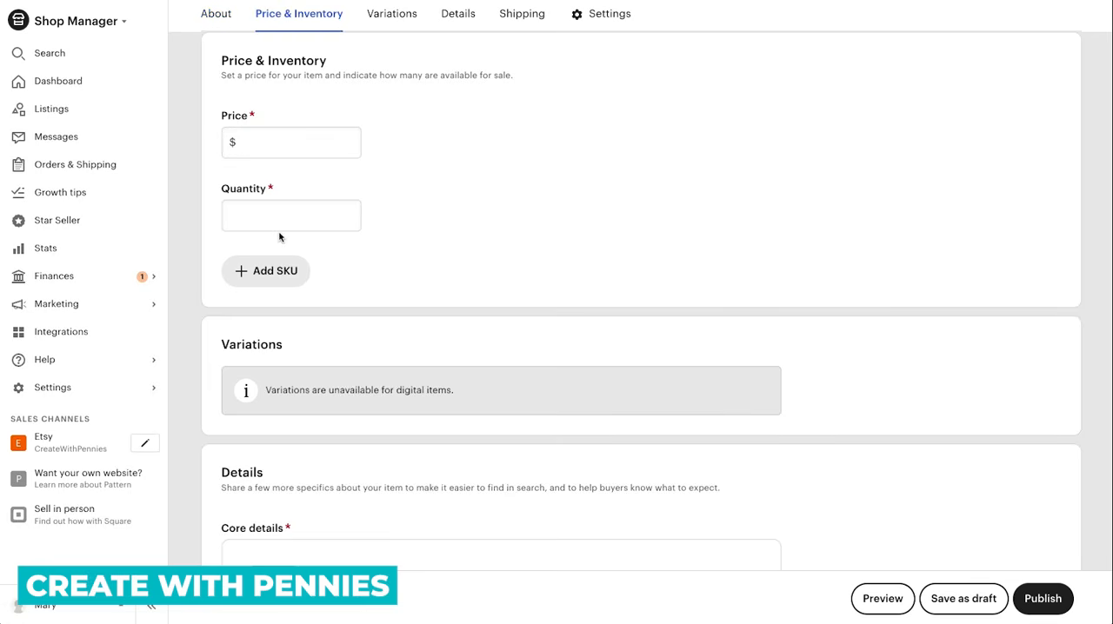
scroll(372, 226, "down", 2)
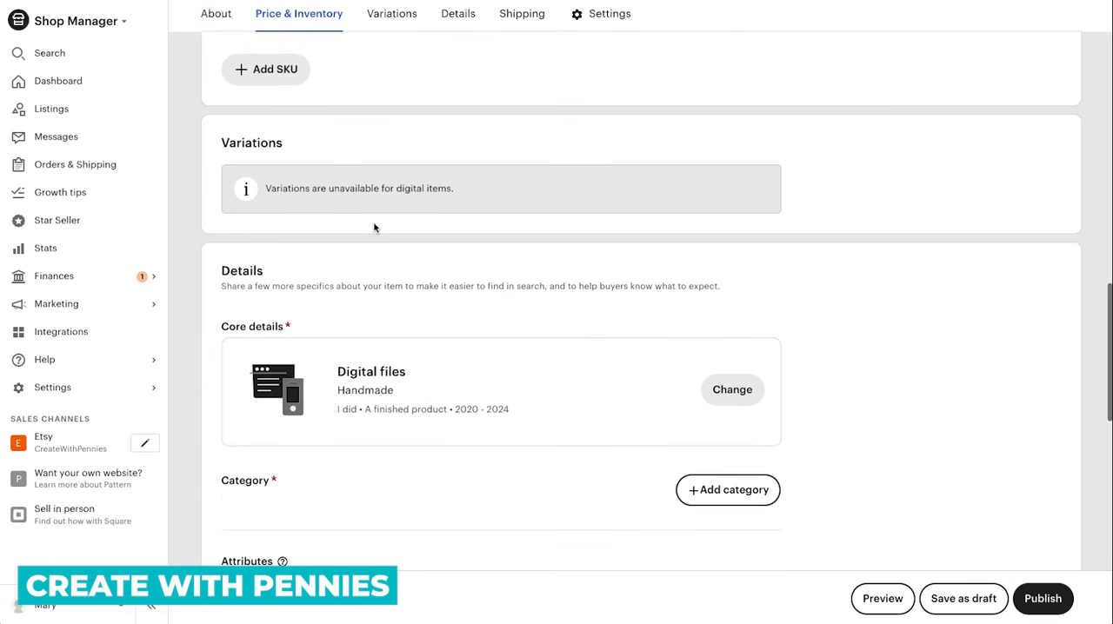
left_click(381, 15)
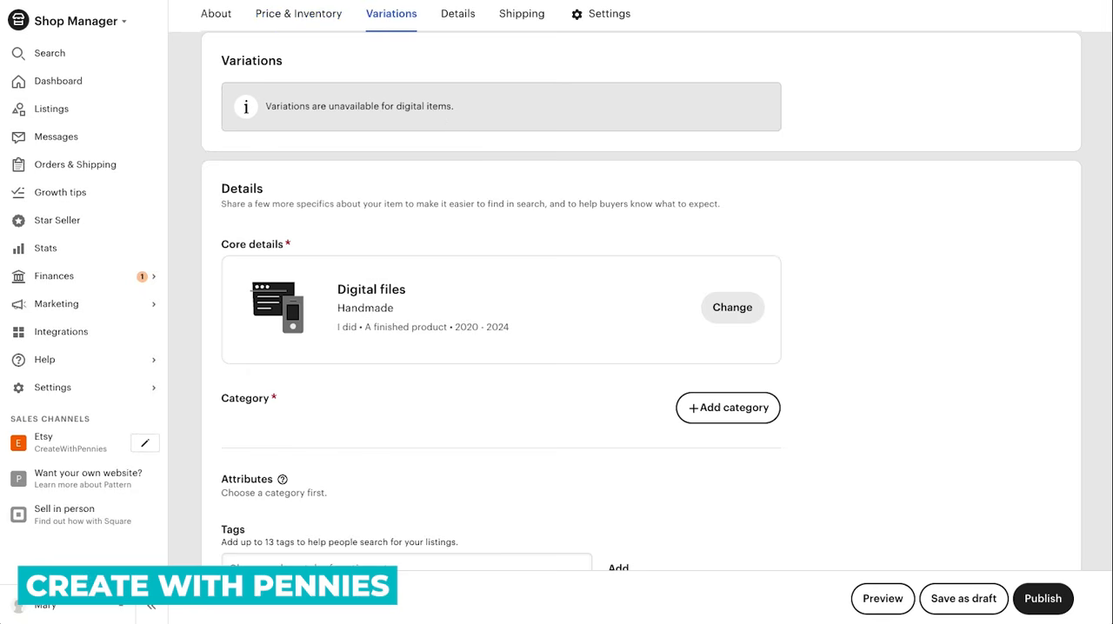
left_click(458, 16)
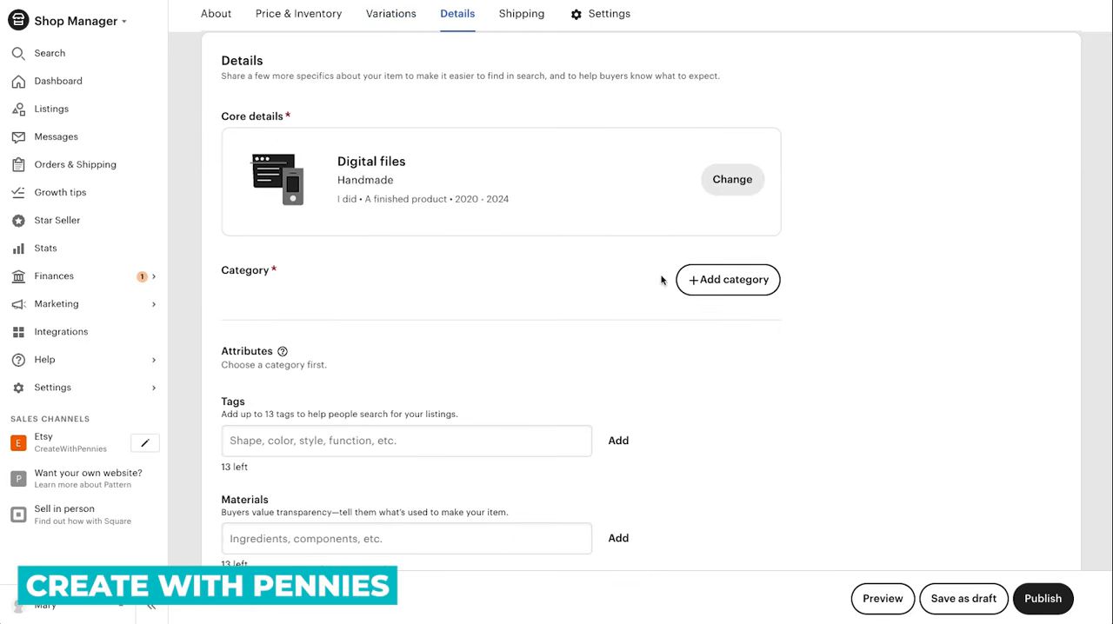
scroll(544, 340, "down", 3)
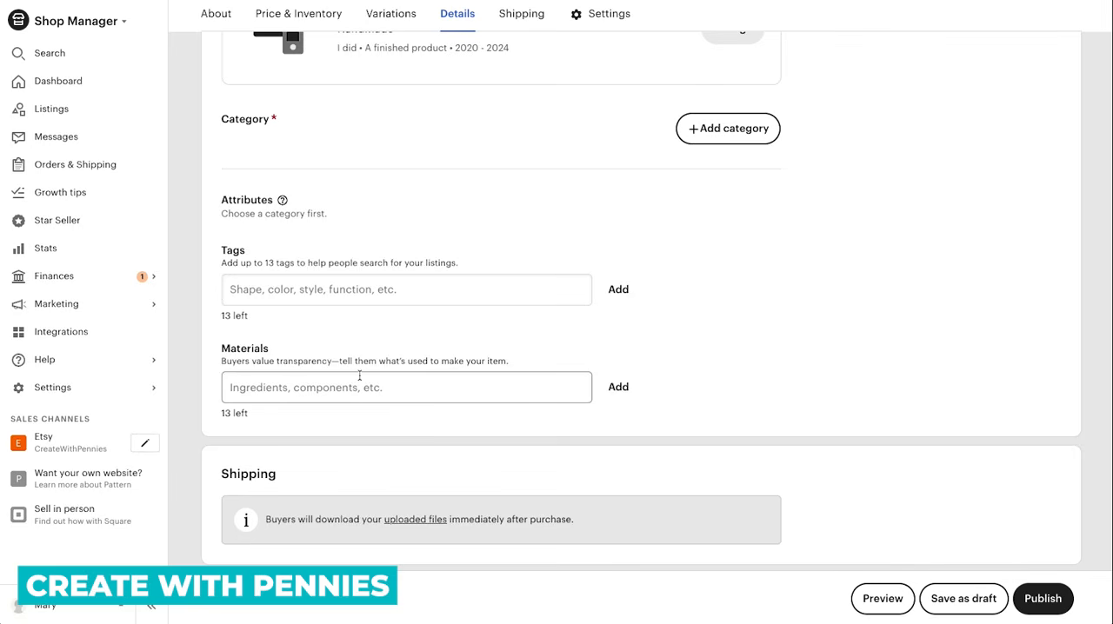
scroll(472, 361, "down", 1)
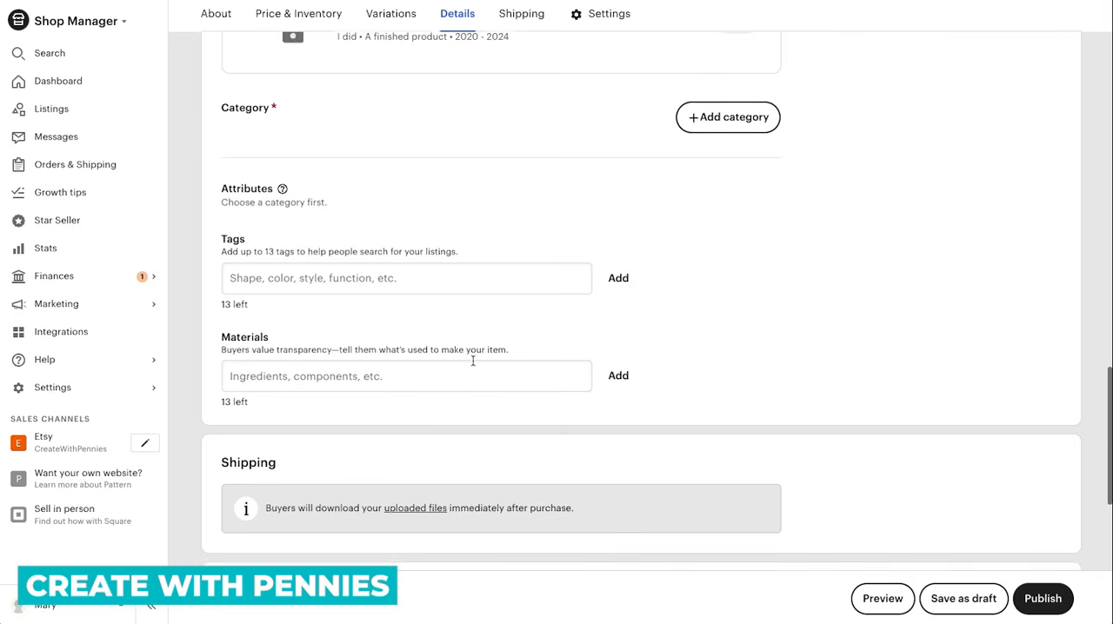
left_click(518, 14)
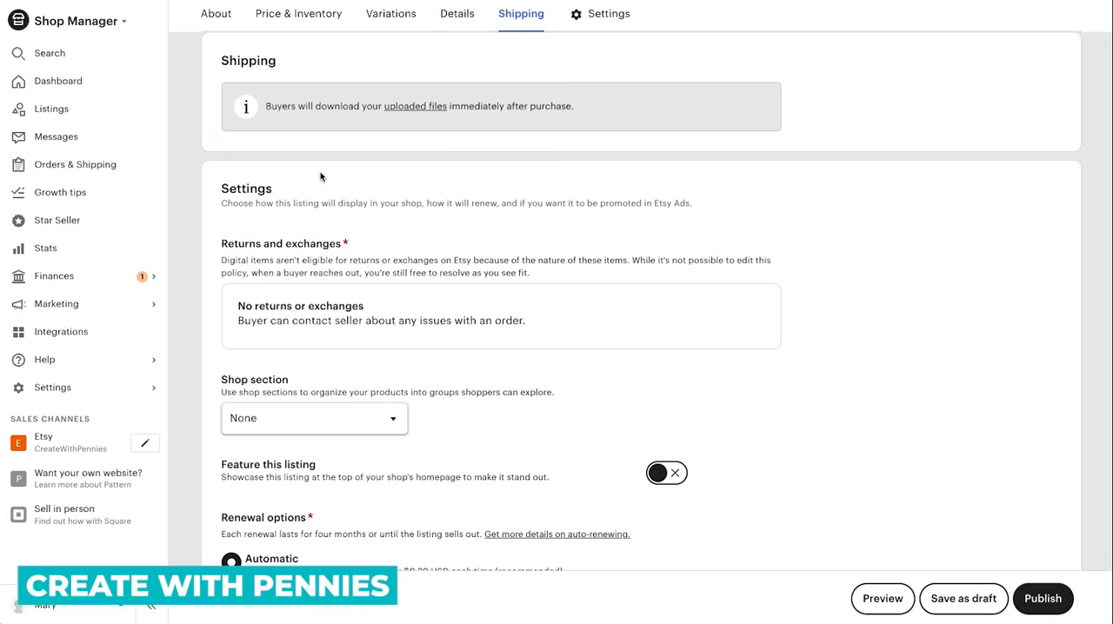
scroll(320, 177, "down", 2)
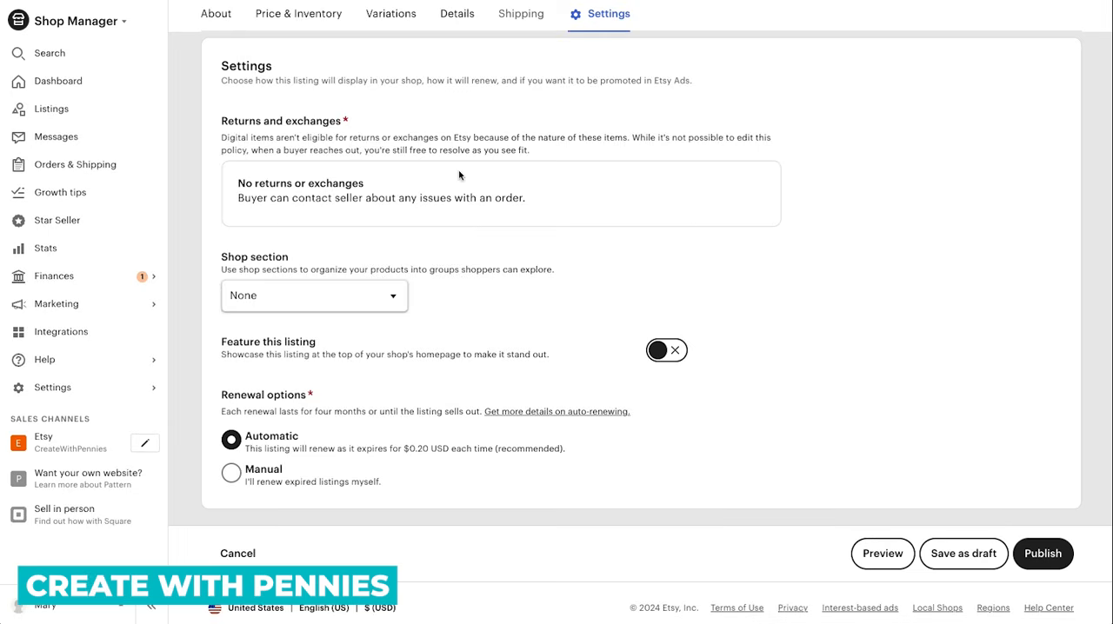
Check the shop section choices without changing the selection, and try the Feature this listing option, leaving it off
left_click(333, 296)
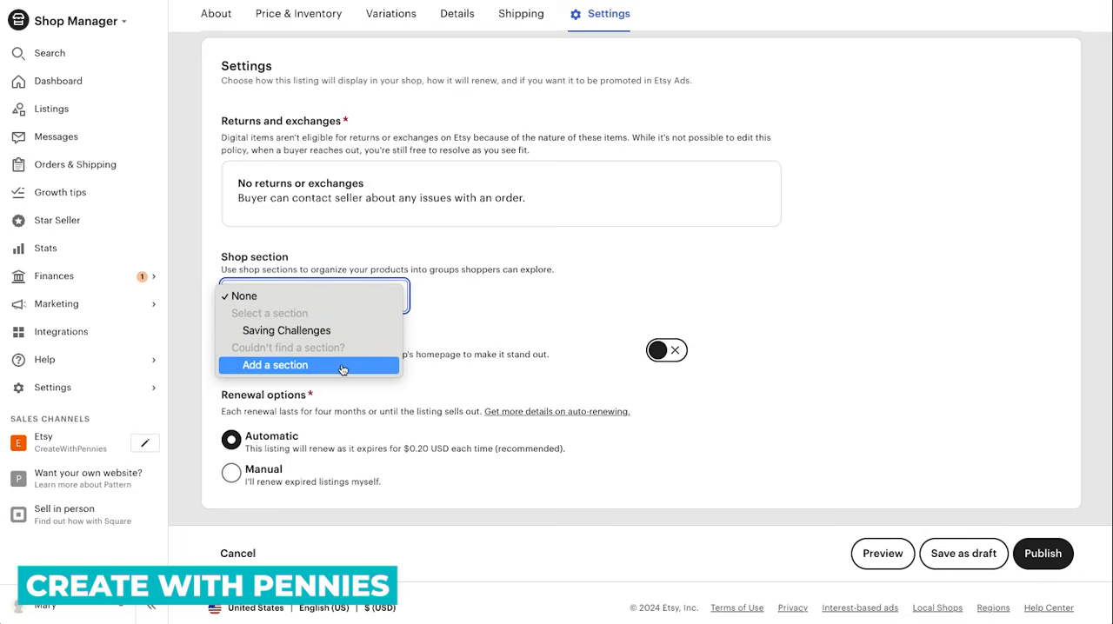
left_click(590, 324)
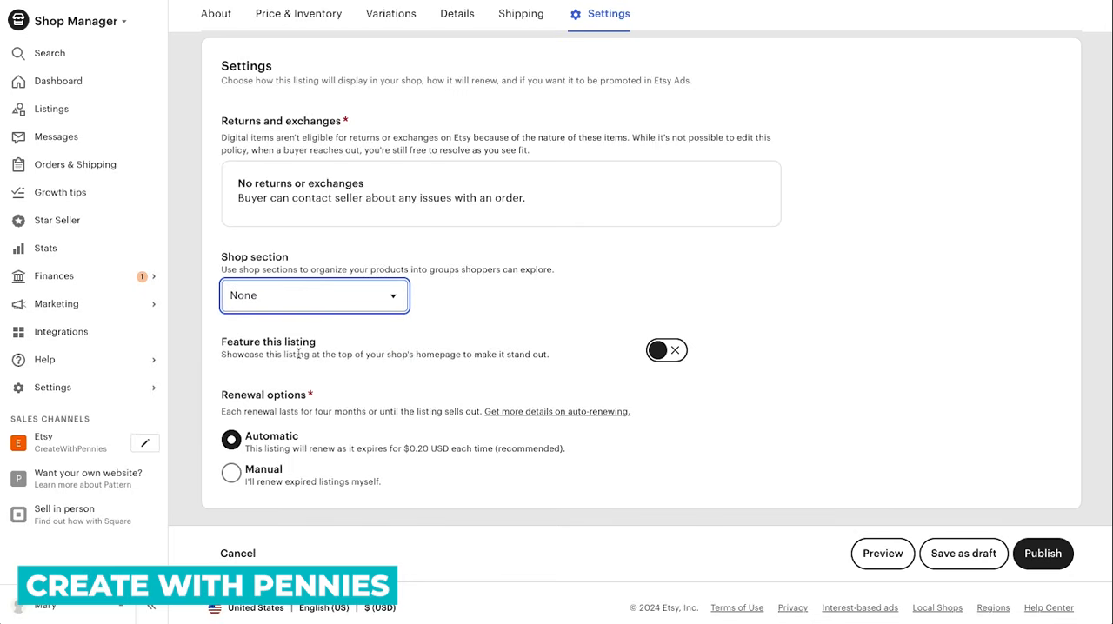
left_click(658, 351)
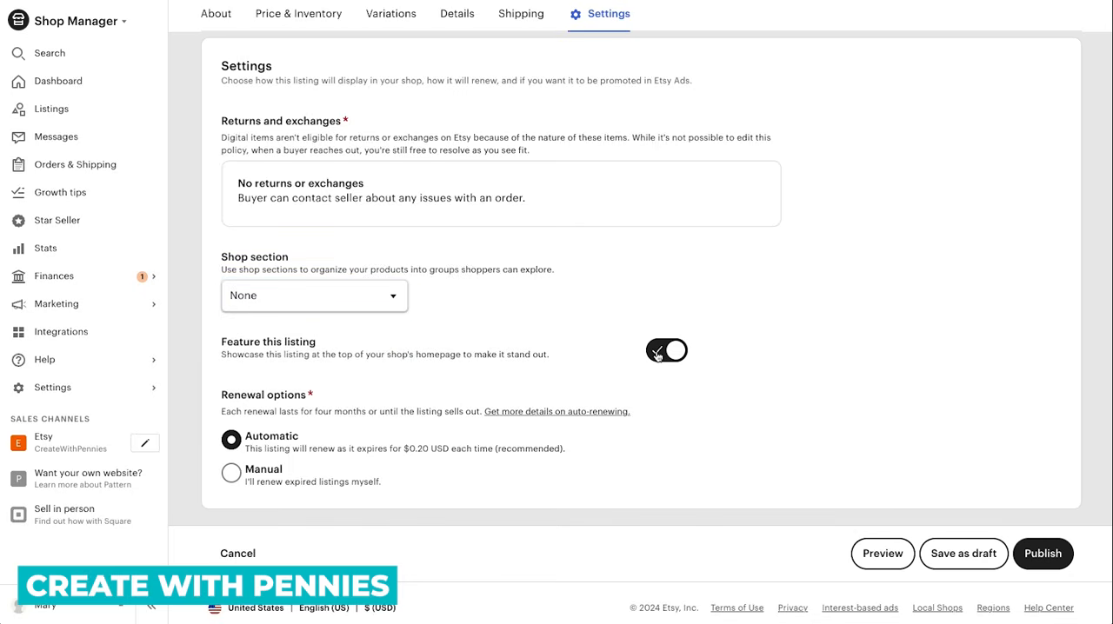
left_click(658, 352)
left_click(658, 353)
left_click(658, 352)
Leave the new listing form for the shop dashboard, discarding the unsaved listing
scroll(401, 375, "down", 1)
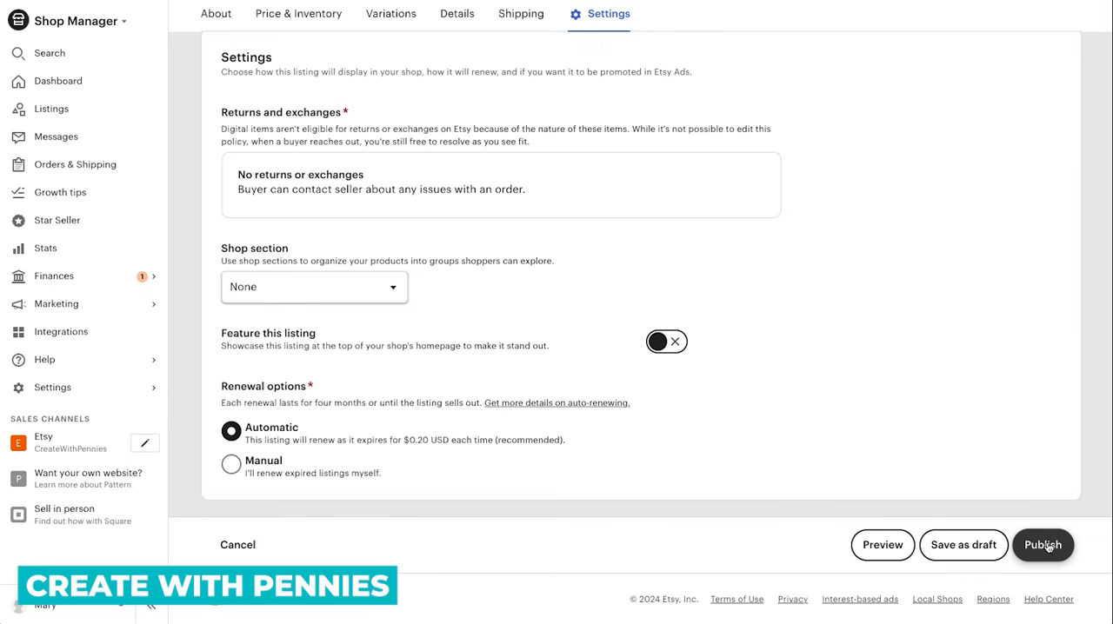
scroll(1046, 545, "up", 20)
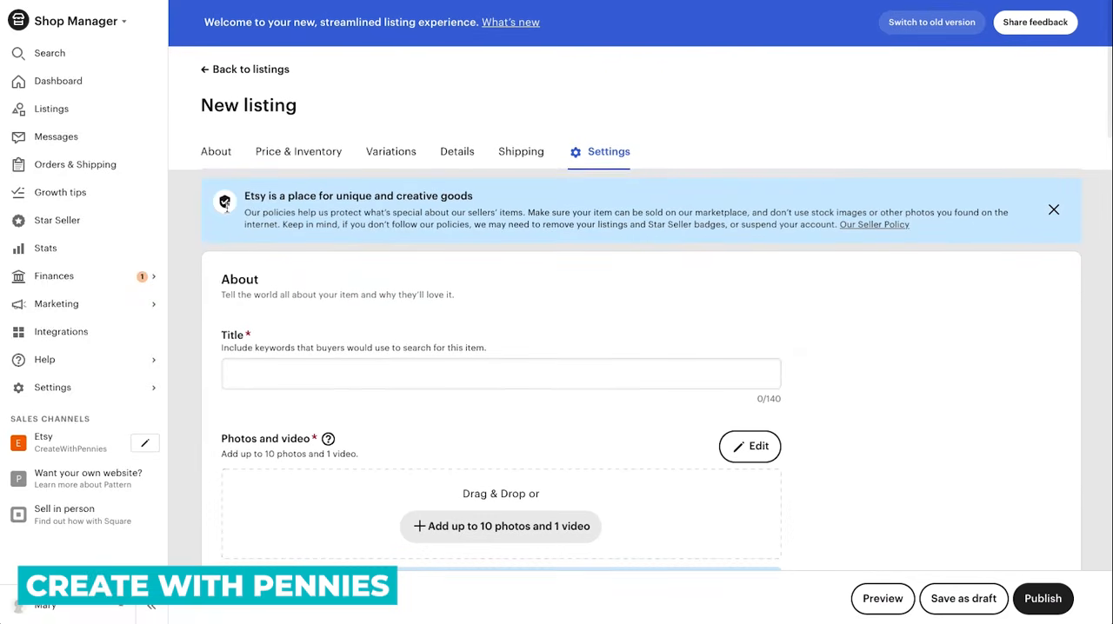
left_click(70, 81)
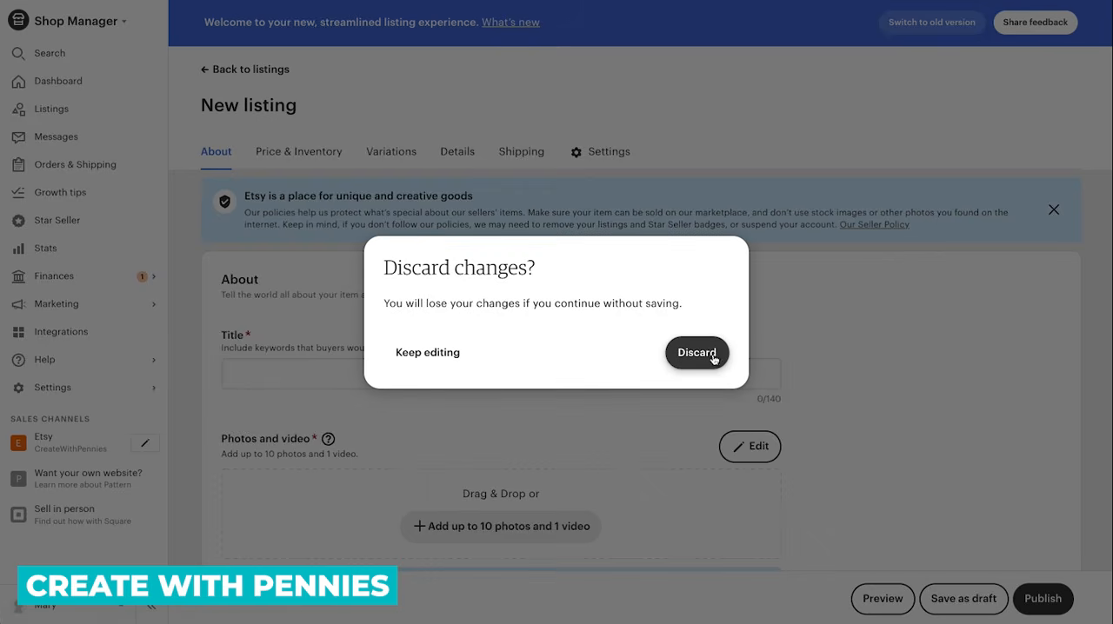
left_click(712, 355)
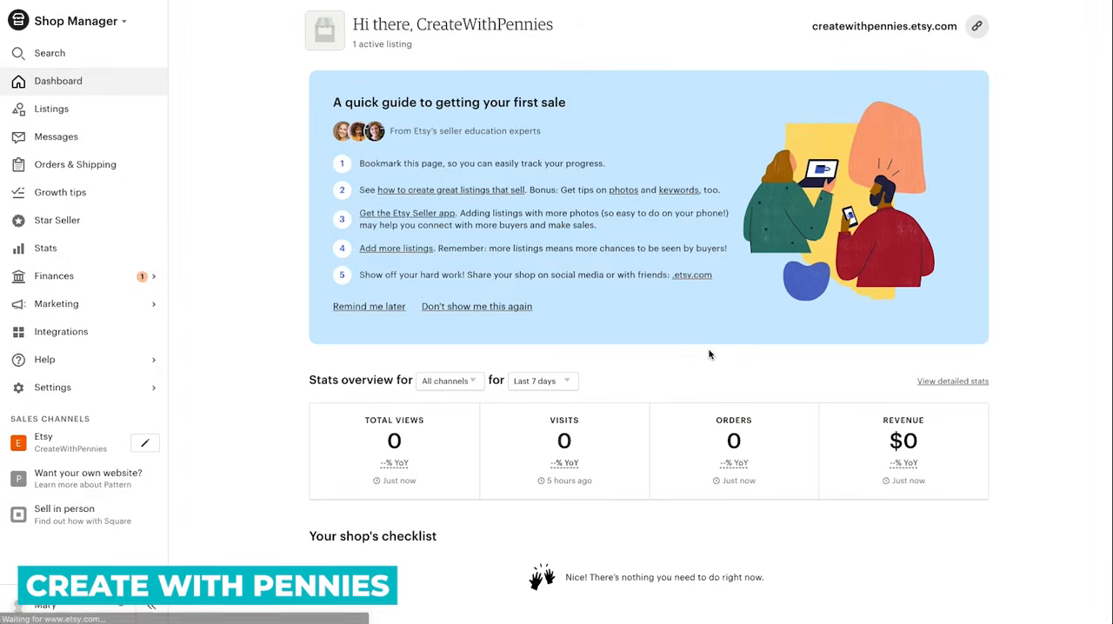